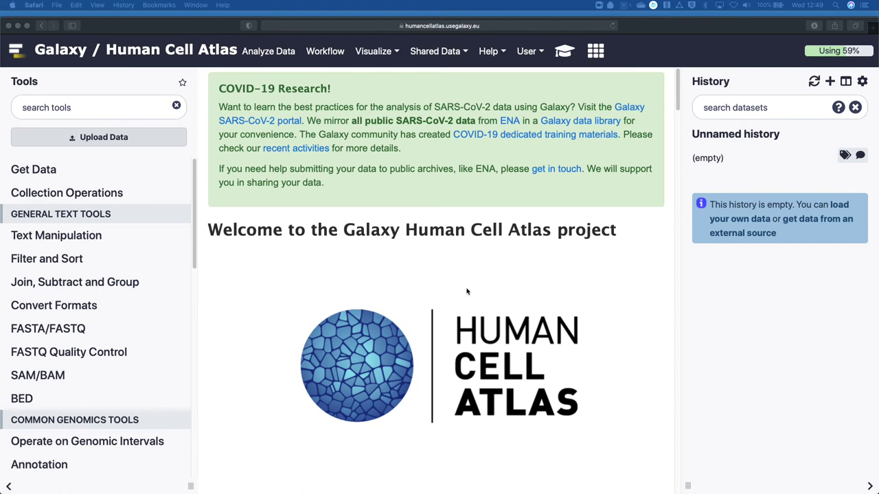
Step: Enlarge the page and skim the Galaxy Training Materials tutorial before returning home
click(462, 263)
key(super+plus)
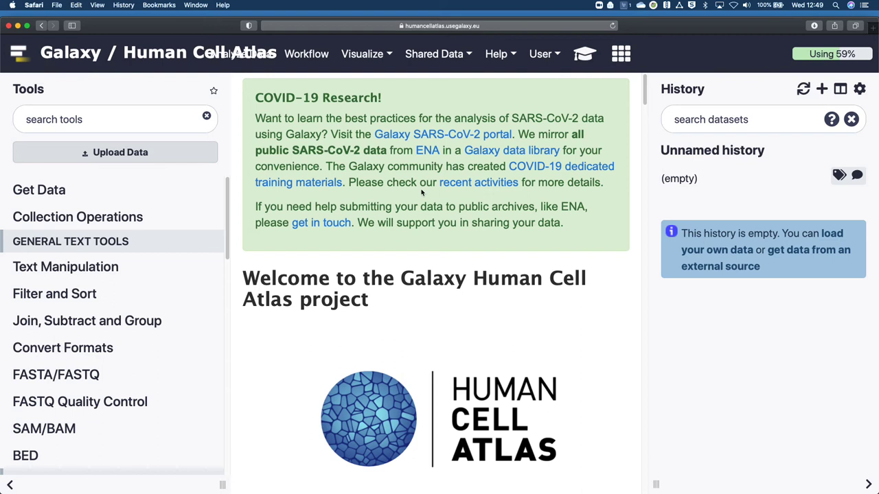
click(119, 113)
click(586, 56)
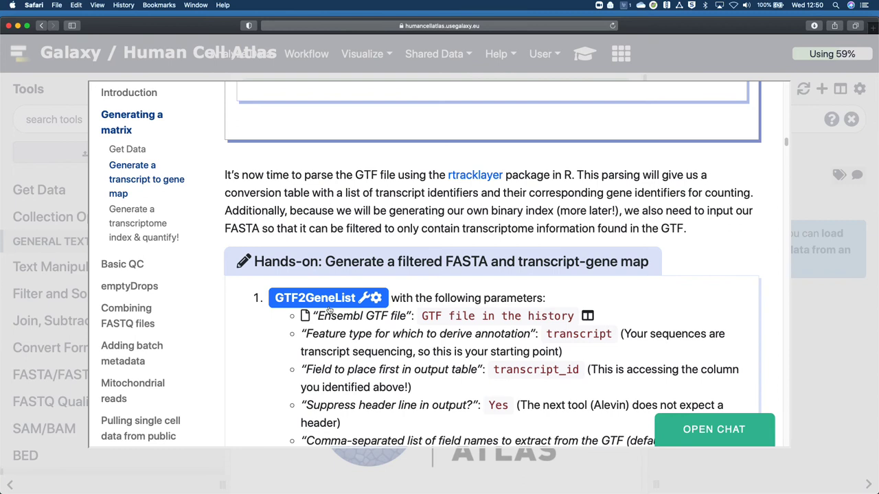
scroll(337, 333, down, 10)
scroll(326, 138, up, 6)
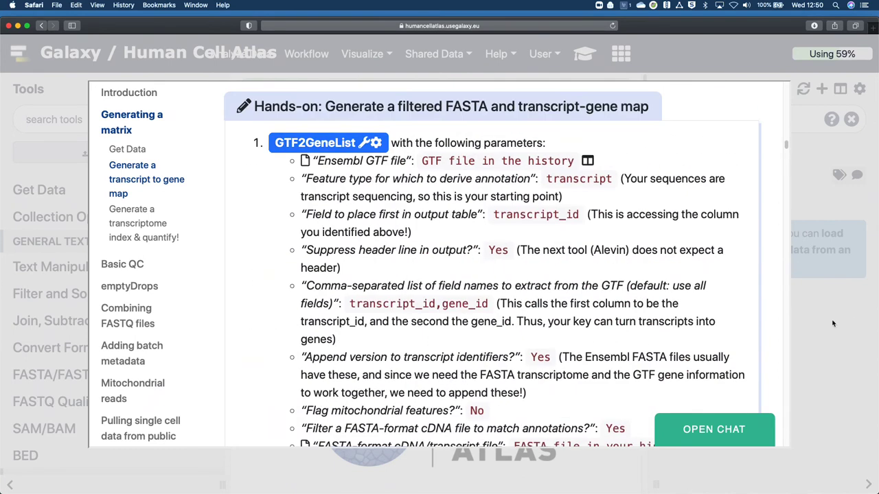
click(833, 324)
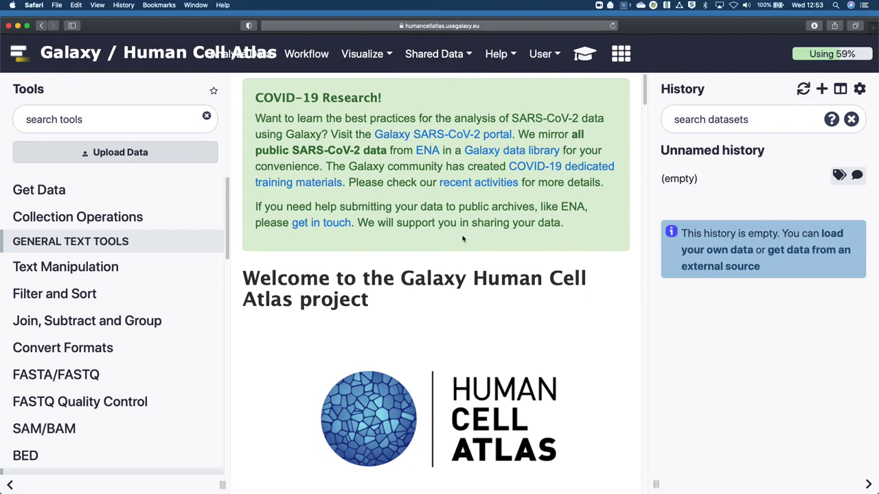
Step: Add a paste/fetch entry in the upload window, then close it without uploading
click(162, 154)
click(527, 465)
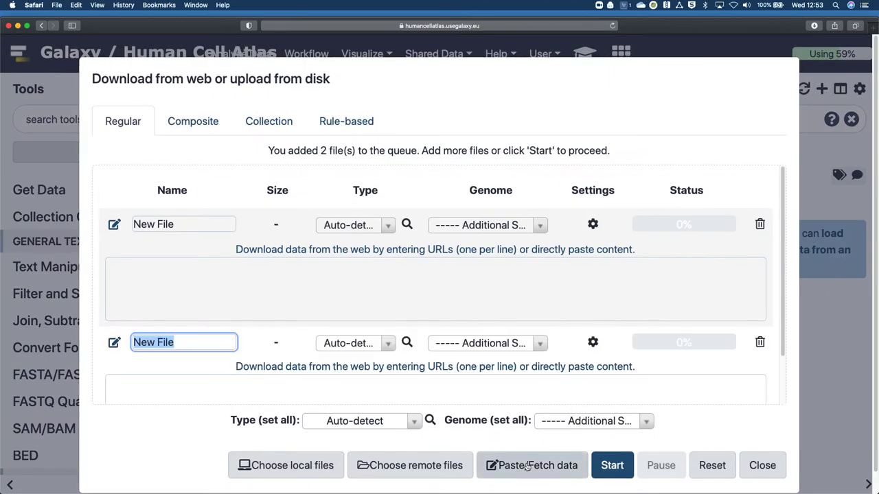
scroll(434, 378, down, 2)
click(430, 338)
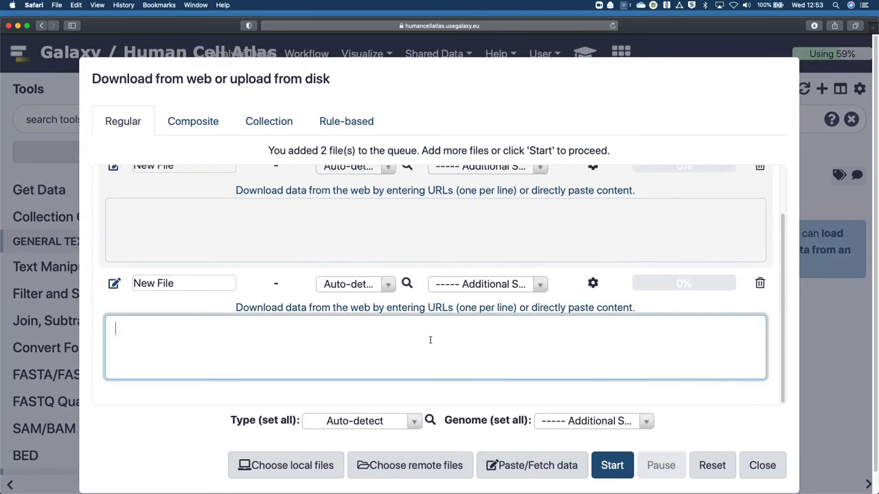
click(759, 465)
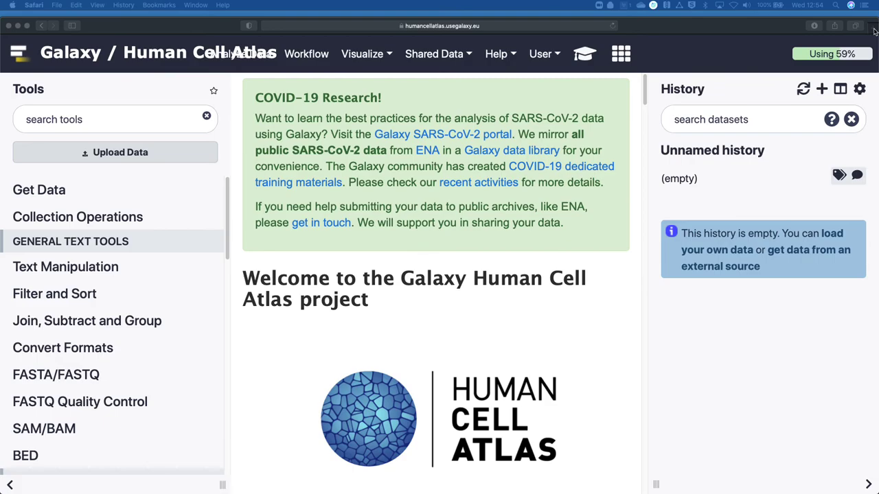
Step: Load the pasted shared history link in a new tab and import the history
click(874, 29)
key(super+v)
key(Return)
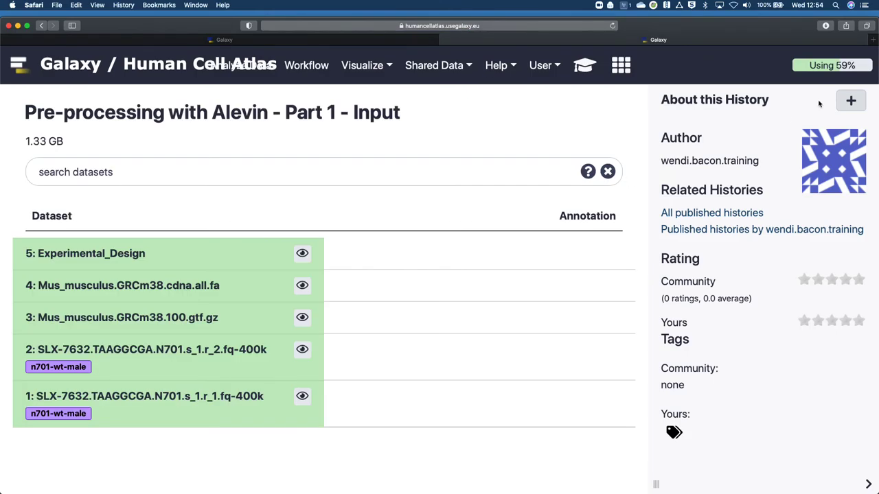
click(849, 101)
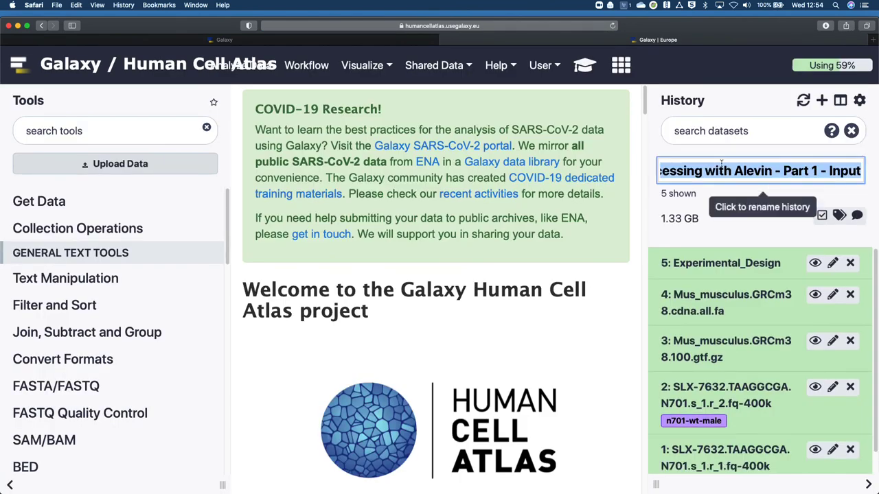
Step: Drop 'imported:' and 'Input' from the history name, ending it with 'Tutorial let's go!'
key(Right)
key(Up)
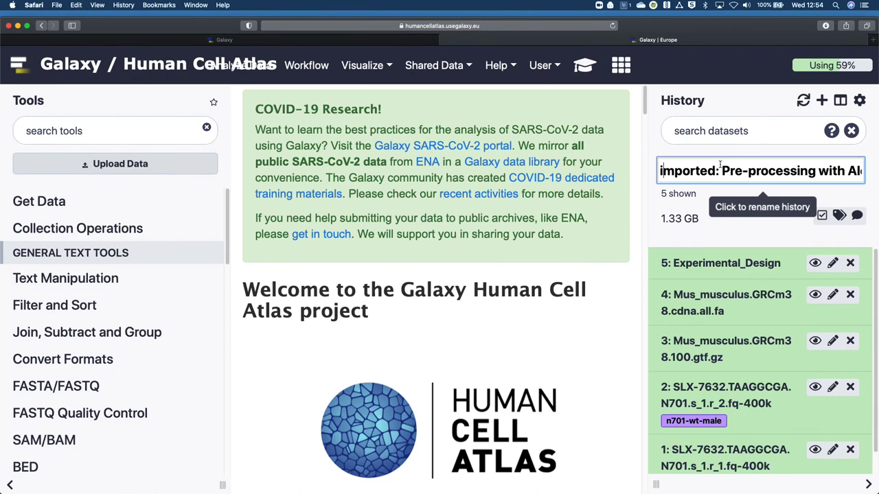
key(shift+alt+Right)
key(BackSpace)
key(Down)
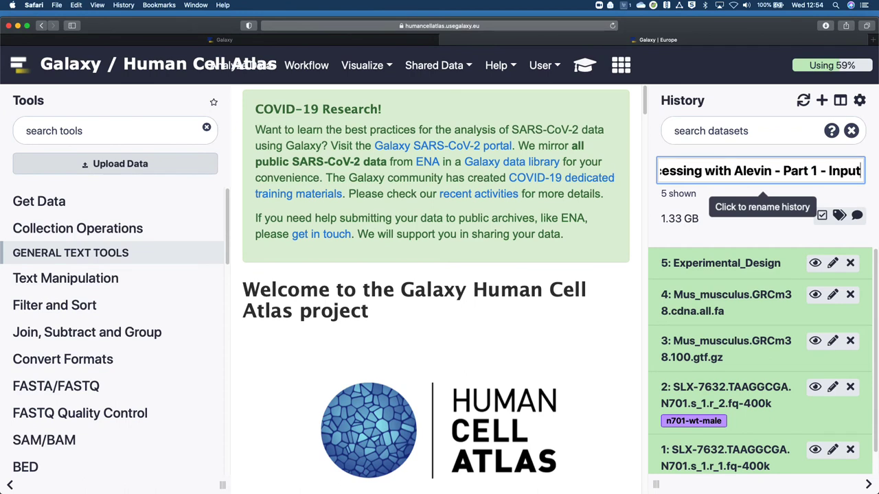
key(BackSpace)
key(BackSpace)
key(BackSpace)
key(BackSpace)
key(BackSpace)
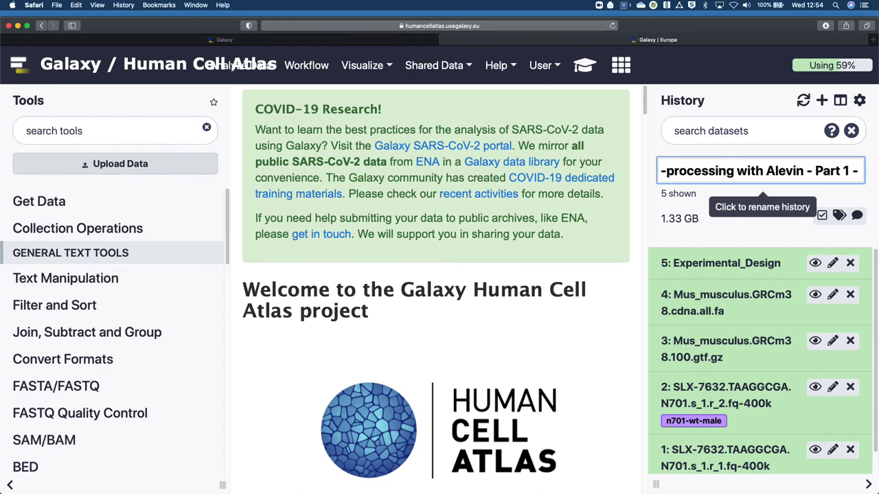
text(Tutorial let's go!)
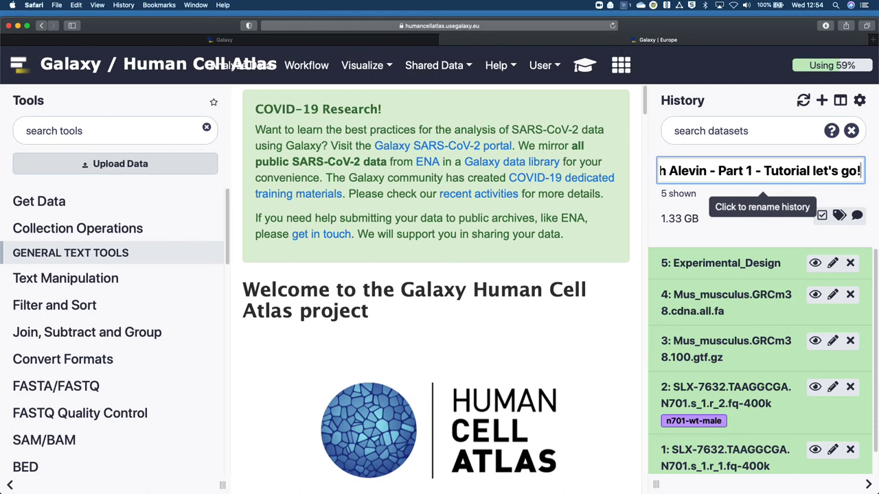
key(Return)
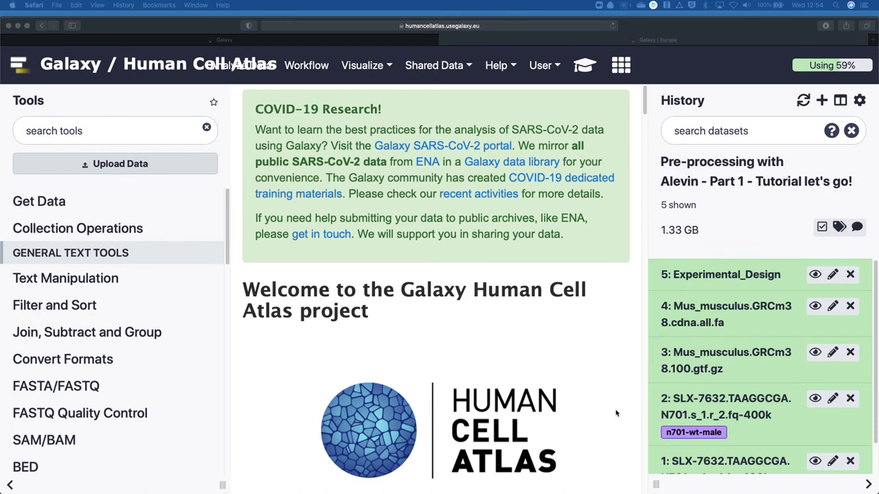
Step: Preview dataset 2, then the GTF annotation dataset 3, scrolling across their contents
scroll(714, 364, down, 3)
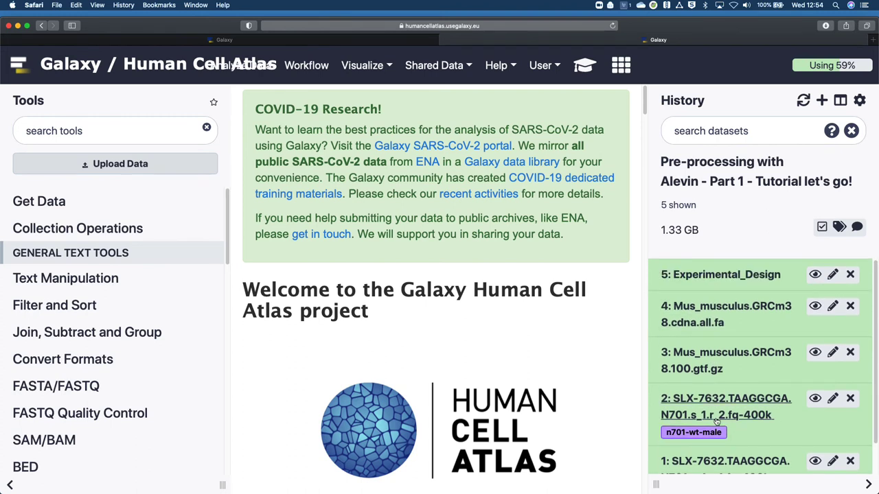
scroll(716, 421, down, 2)
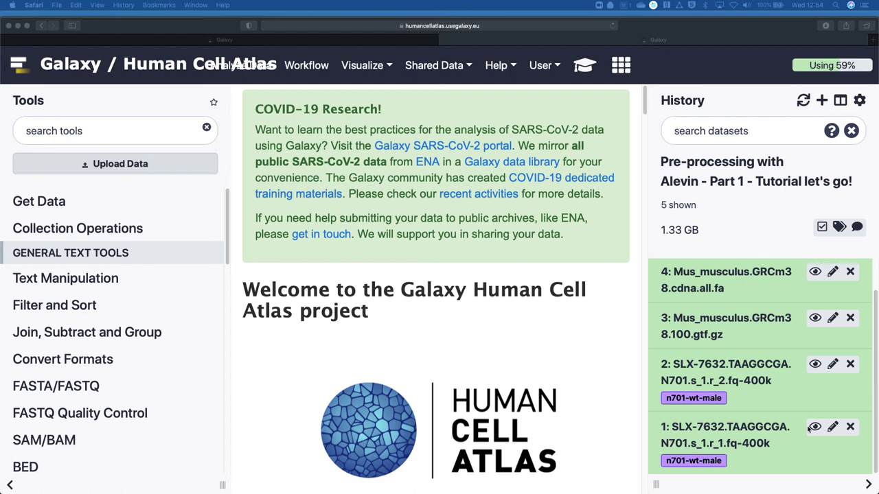
click(816, 370)
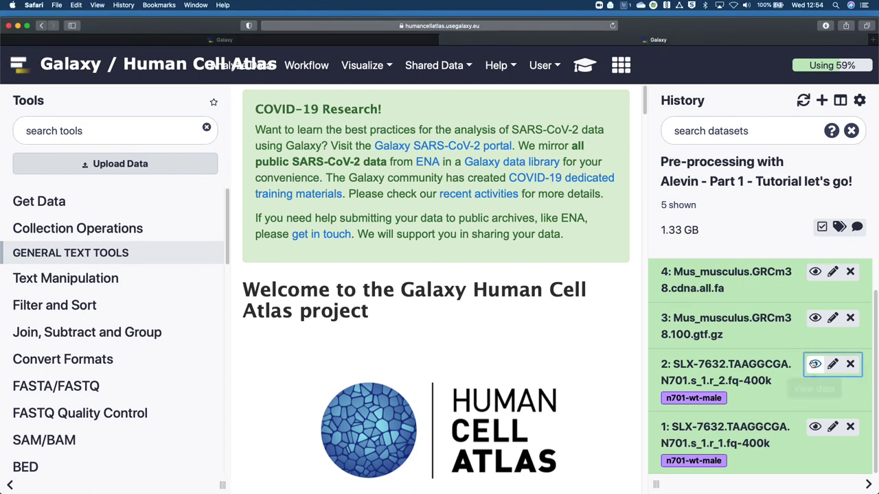
click(815, 366)
scroll(416, 224, right, 3)
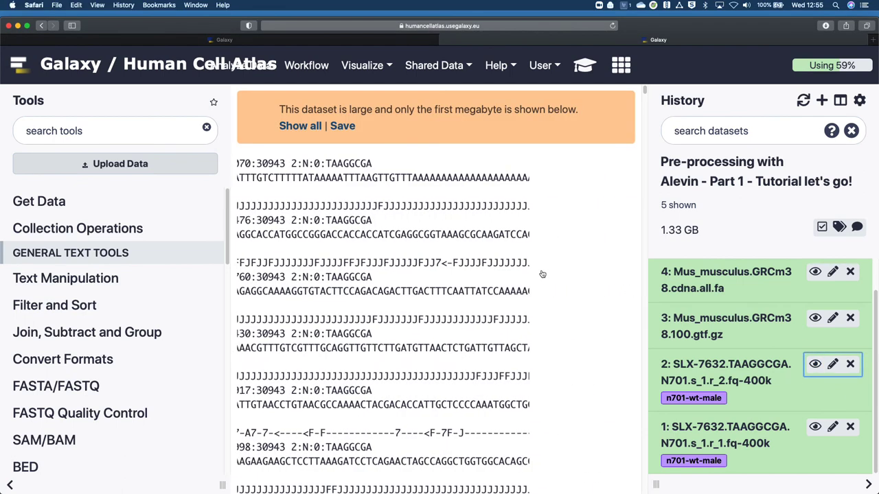
scroll(416, 223, left, 3)
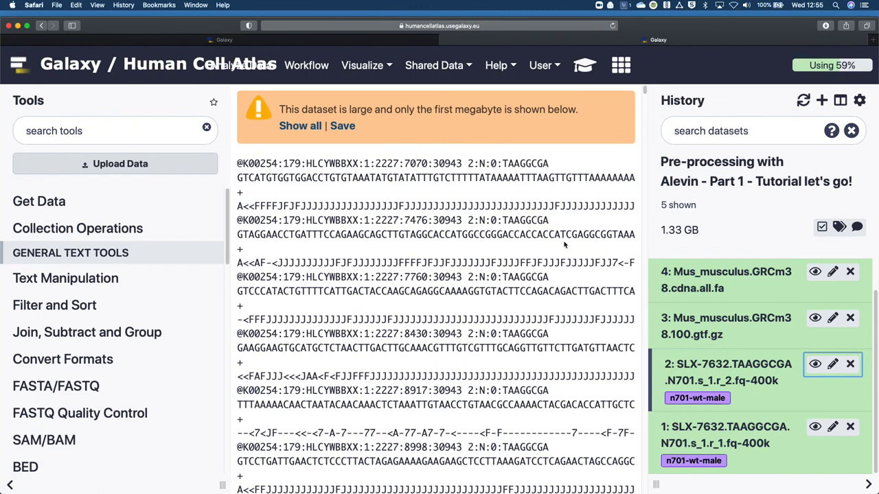
click(815, 318)
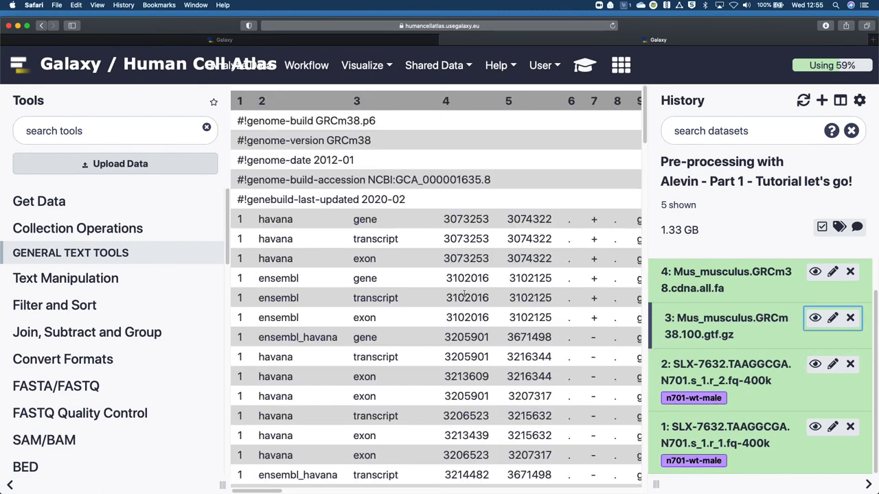
scroll(464, 294, right, 10)
scroll(464, 294, right, 5)
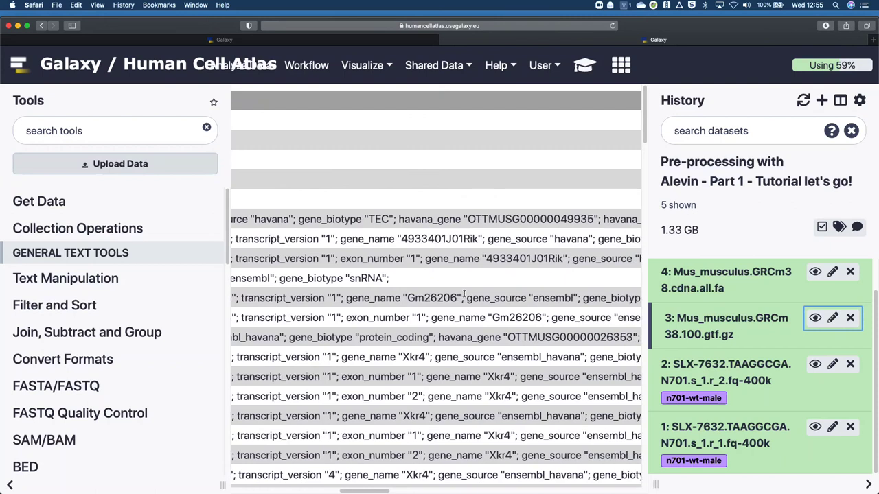
scroll(464, 294, left, 15)
Step: Preview the cDNA FASTA dataset 4, then the r_1 FASTQ reads of dataset 1
click(815, 272)
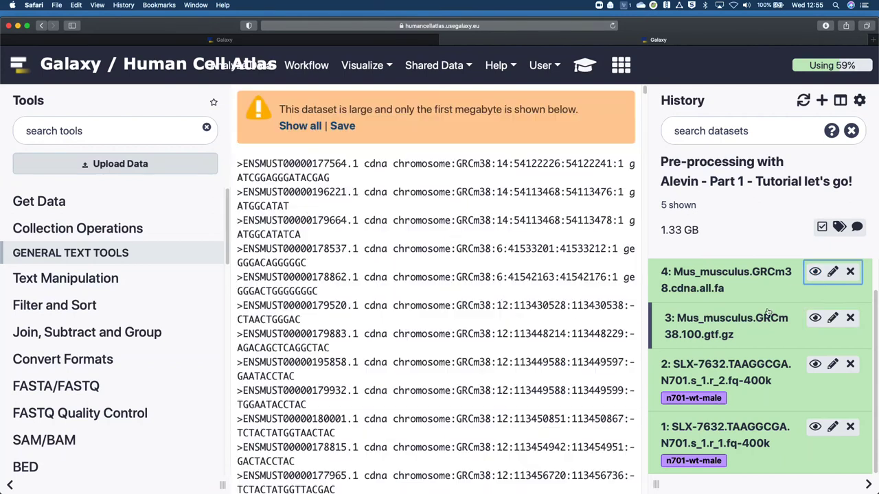
scroll(505, 302, right, 5)
scroll(504, 302, right, 15)
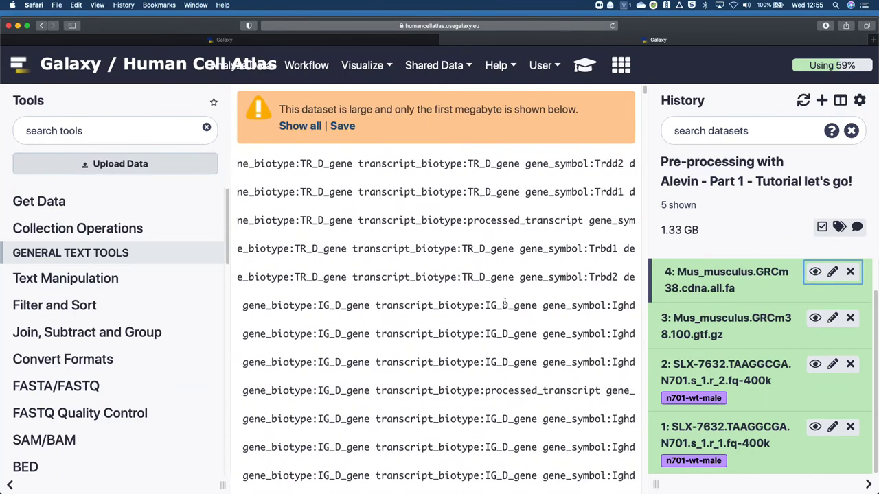
scroll(504, 302, right, 4)
scroll(505, 302, left, 20)
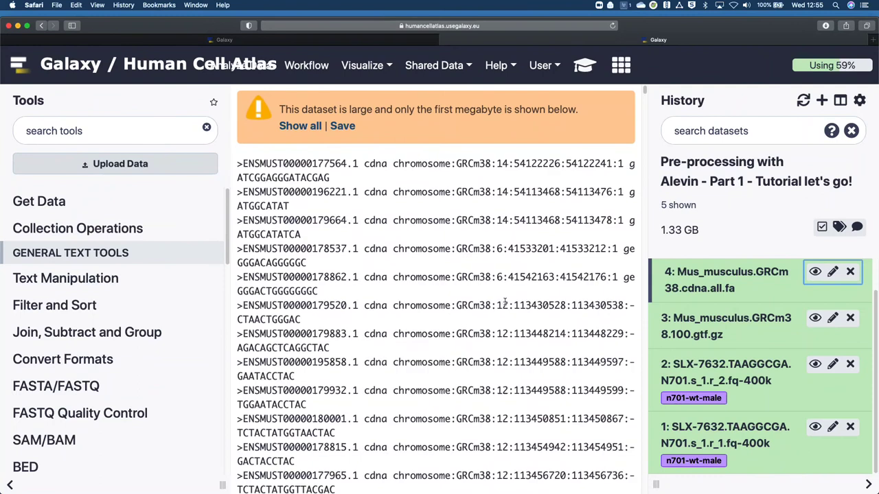
scroll(504, 302, right, 2)
scroll(505, 302, right, 15)
scroll(505, 302, left, 20)
click(815, 426)
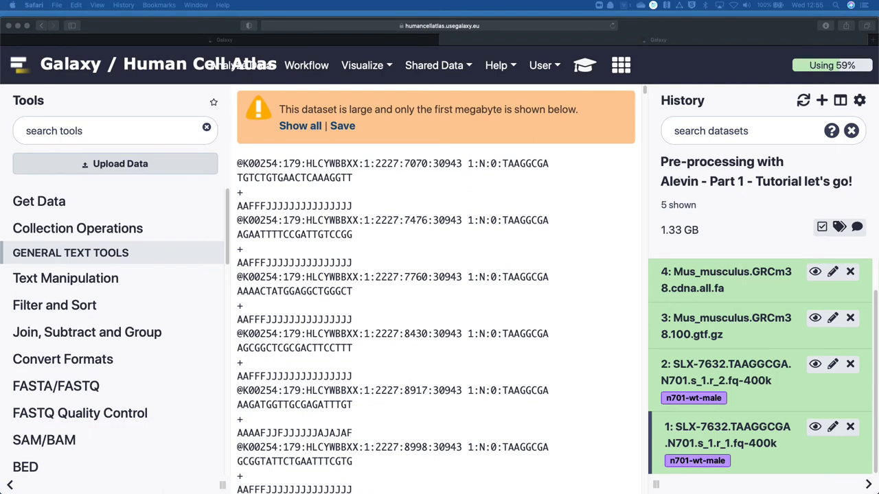
click(272, 244)
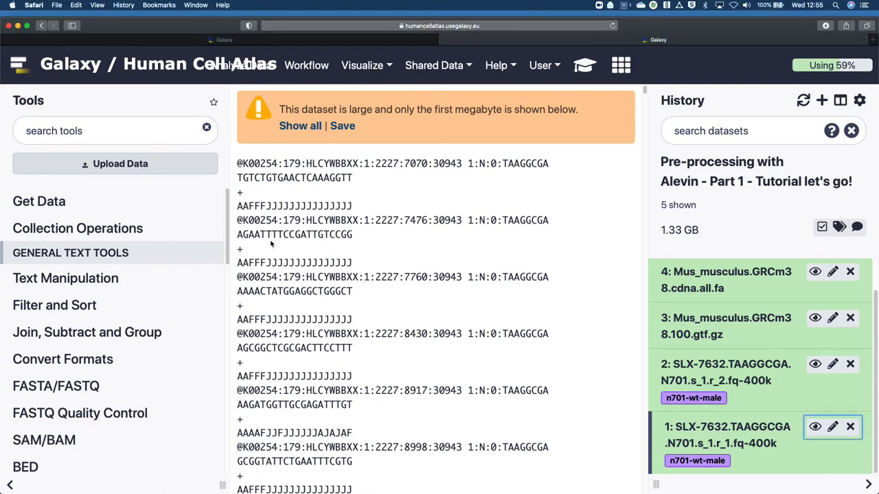
Step: Open GTF2GeneList with 3: Mus_musculus.GRCm38.100.gtf.gz as the GTF input
click(81, 131)
text(gtf2gene)
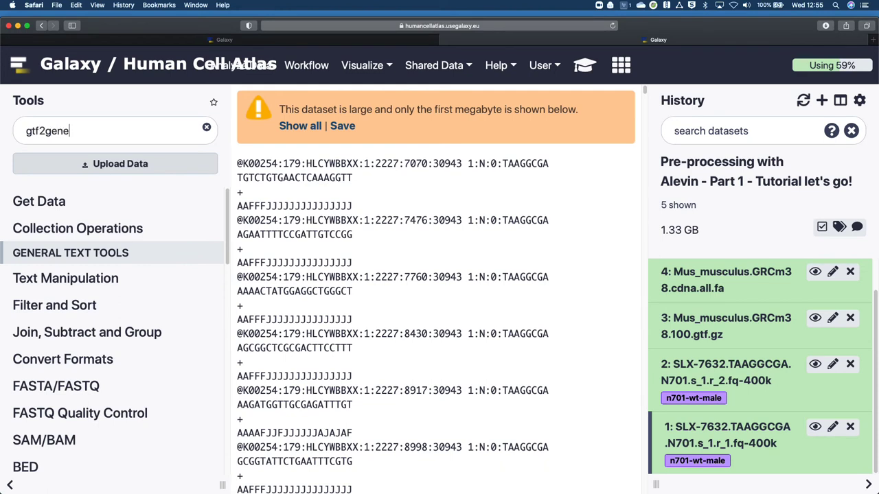
text(list)
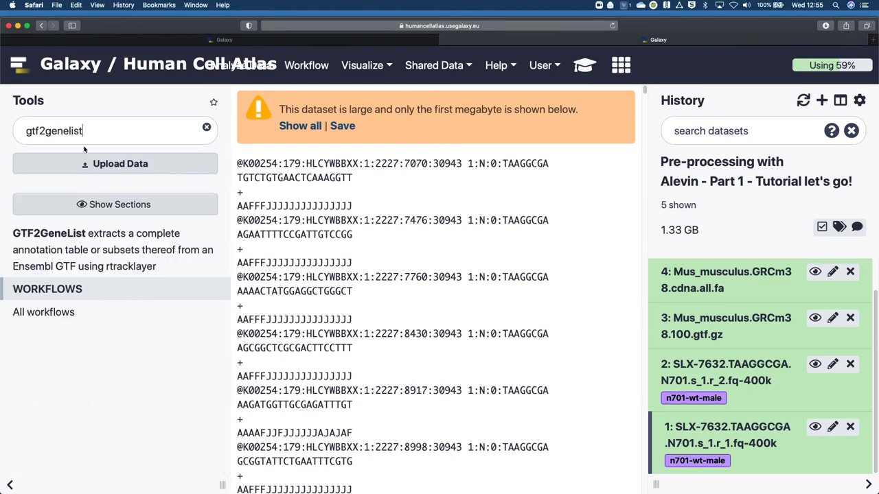
click(98, 241)
scroll(455, 226, down, 1)
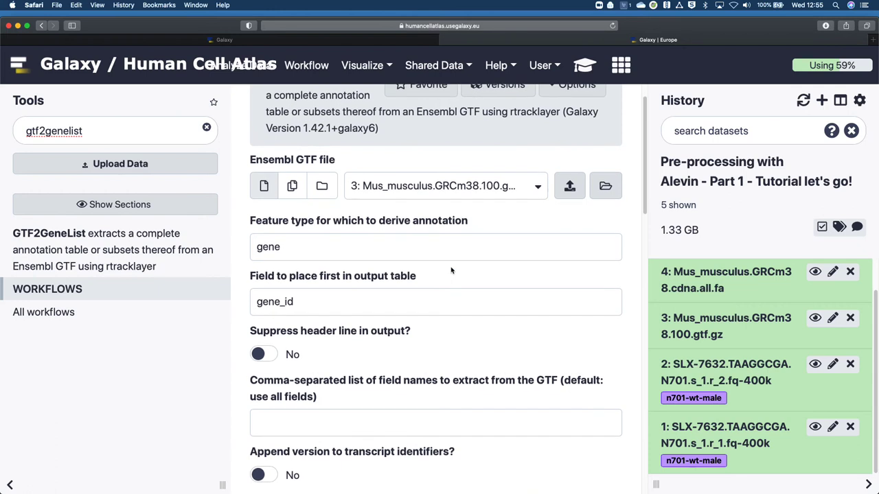
scroll(454, 243, down, 1)
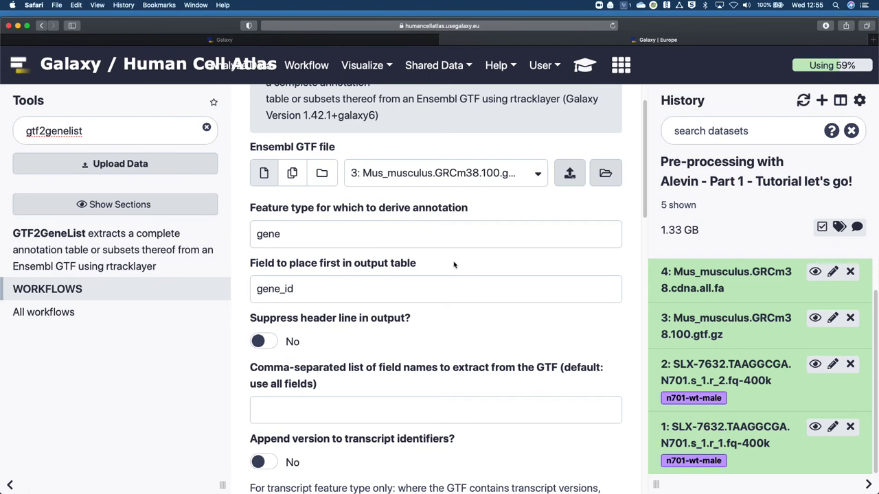
click(415, 176)
click(419, 232)
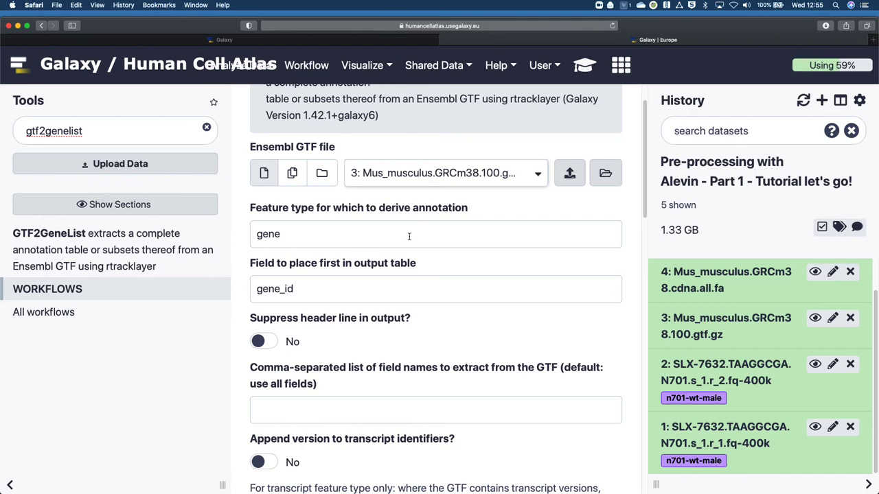
click(719, 280)
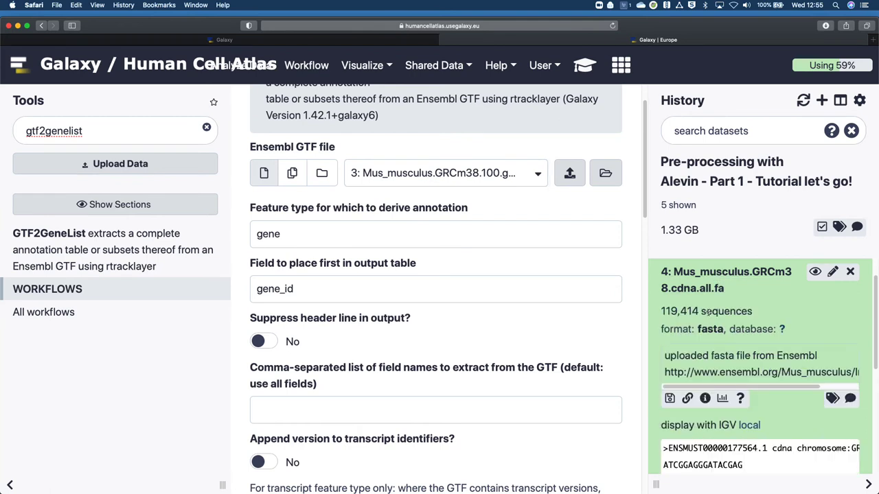
click(705, 284)
click(708, 331)
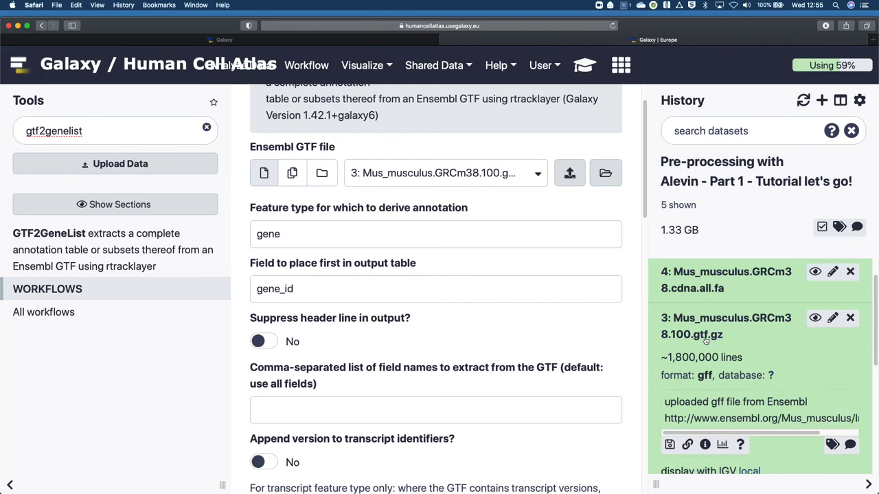
click(706, 334)
click(713, 366)
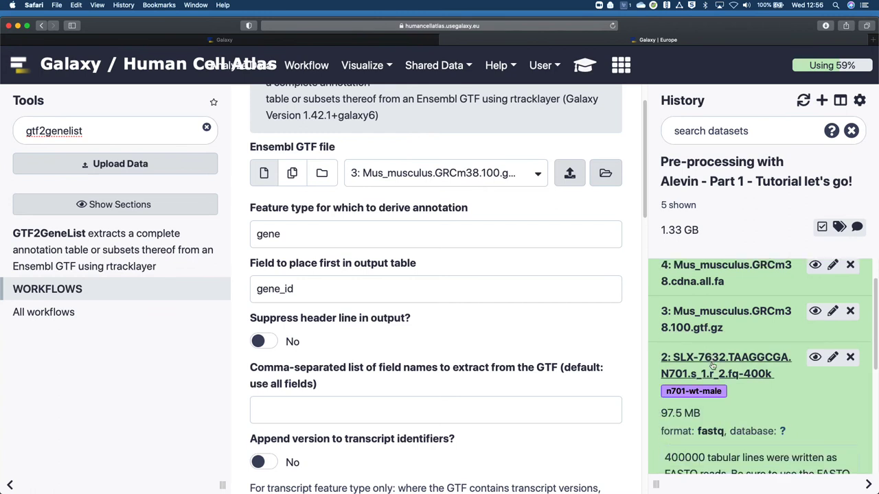
click(712, 366)
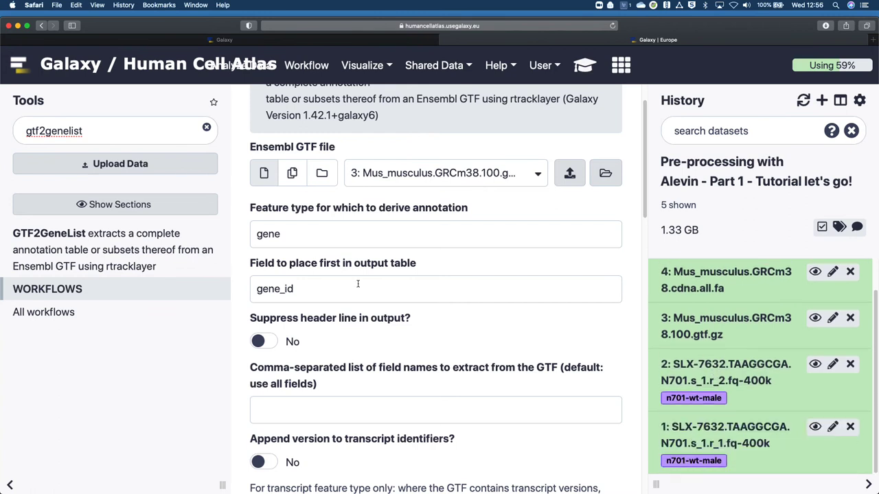
Step: Set feature type transcript, first field transcript_id, suppress header, fields transcript_id,gene_id
double_click(310, 233)
text(t)
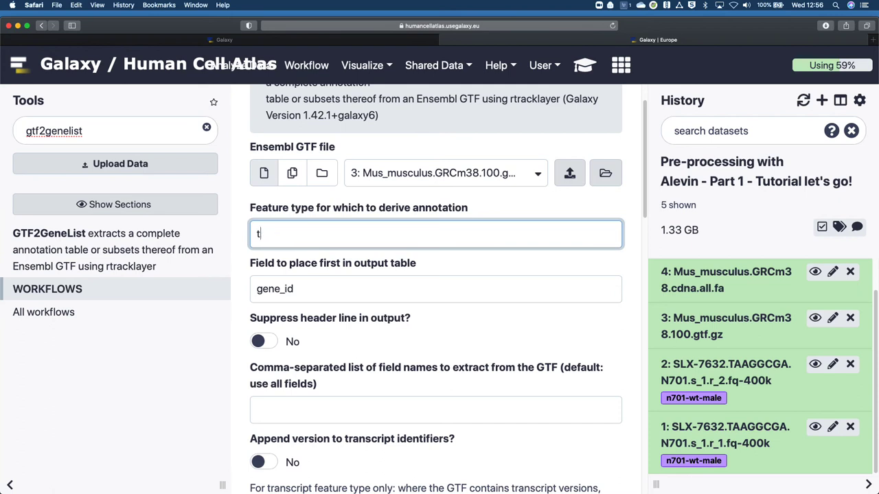
text(ranscript)
key(Tab)
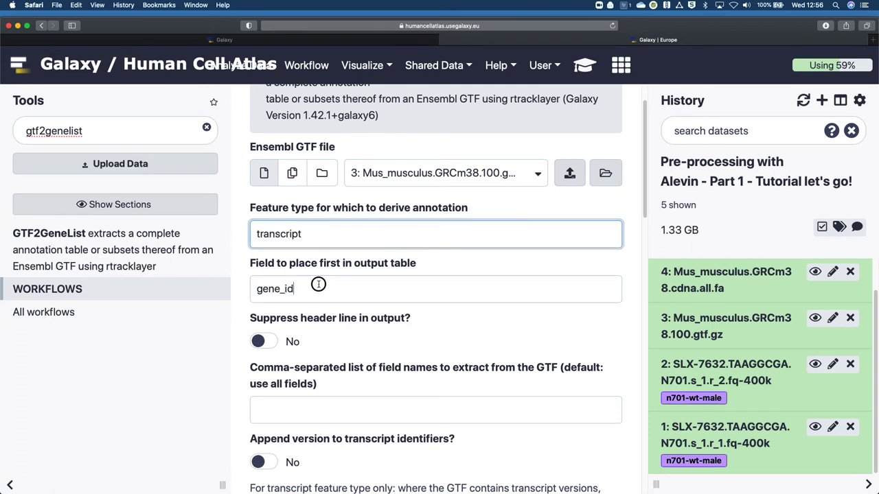
text(transcript_id)
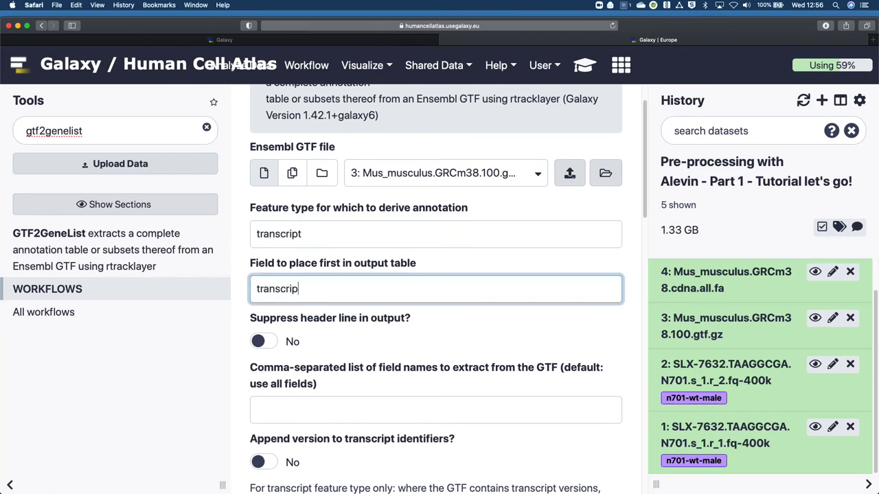
click(264, 342)
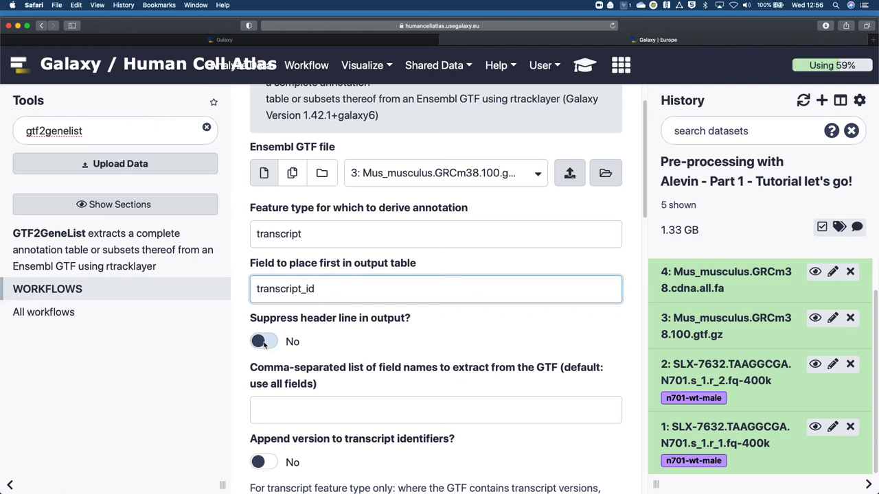
scroll(355, 351, down, 1)
scroll(355, 353, down, 1)
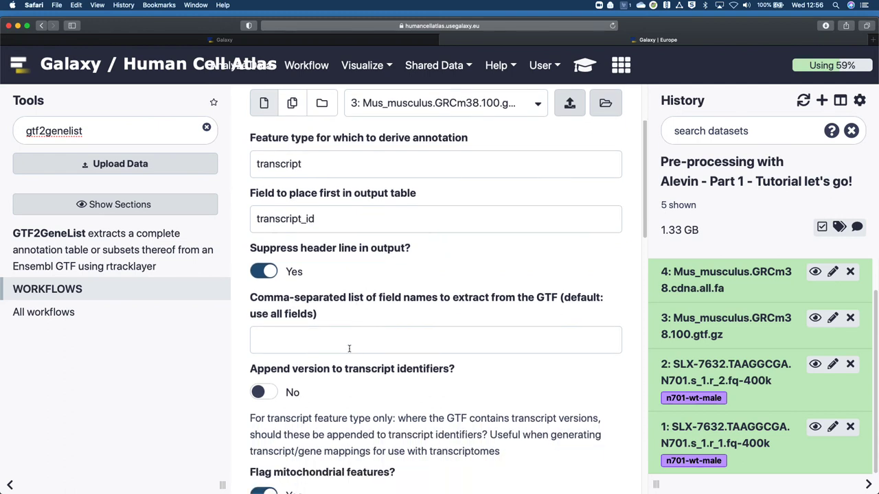
click(349, 349)
text(transcript)
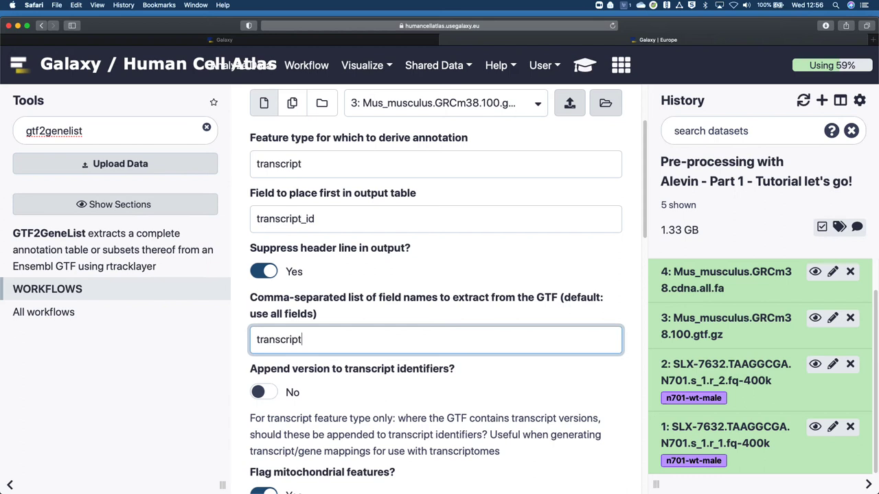
text(_id,gene_id)
Step: Append transcript versions, disable mito flagging, enable cDNA filtering, and execute GTF2GeneList
scroll(359, 358, down, 2)
click(268, 346)
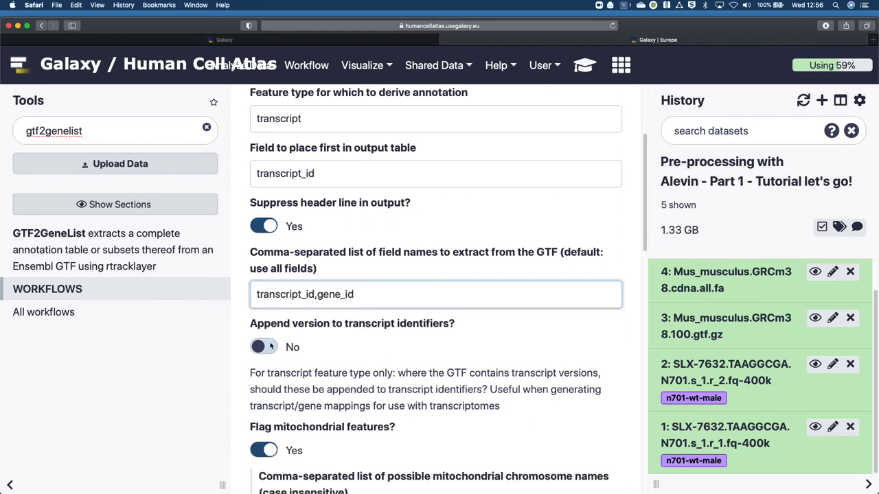
scroll(340, 368, down, 1)
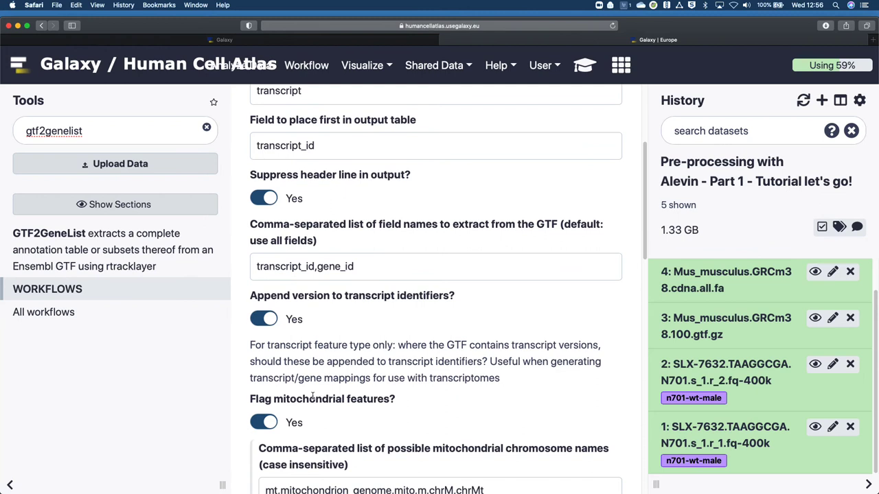
scroll(312, 396, down, 2)
click(263, 361)
scroll(337, 374, down, 1)
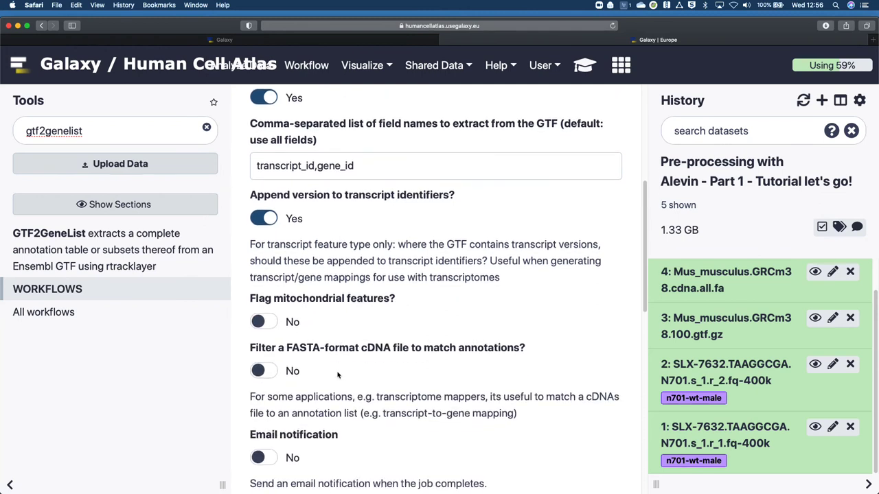
click(267, 373)
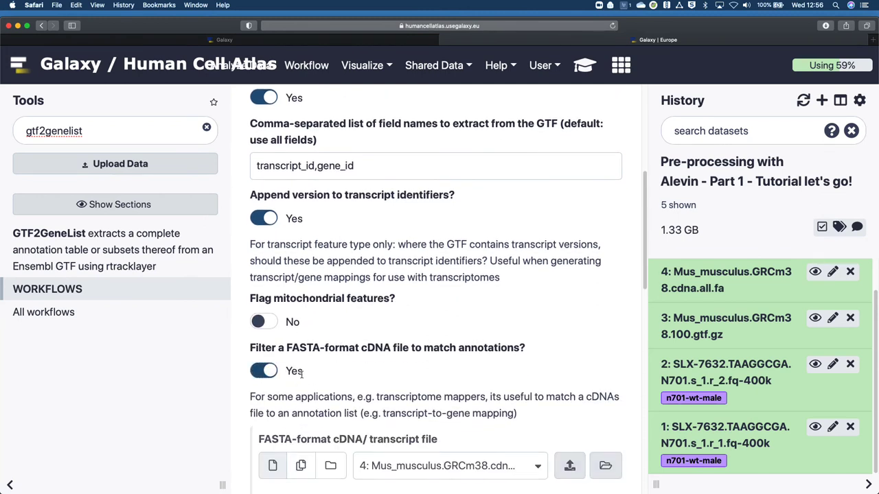
scroll(320, 381, down, 2)
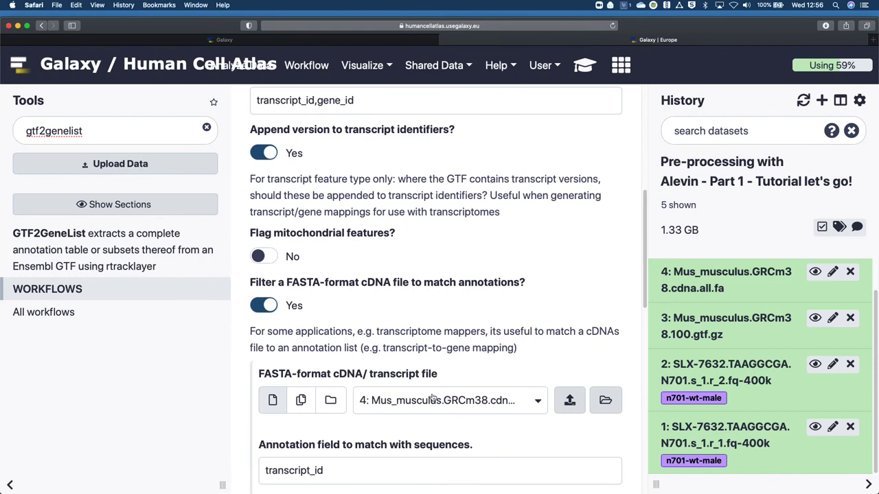
click(426, 400)
click(412, 399)
scroll(409, 397, down, 2)
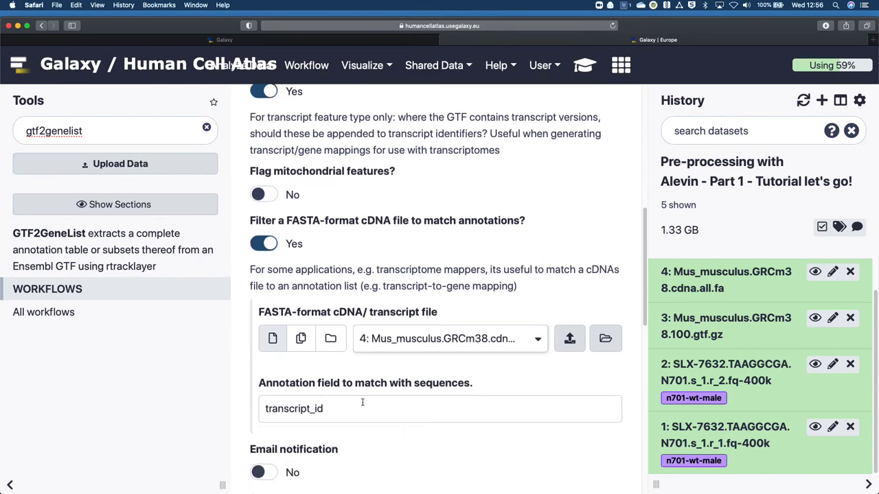
scroll(363, 403, down, 4)
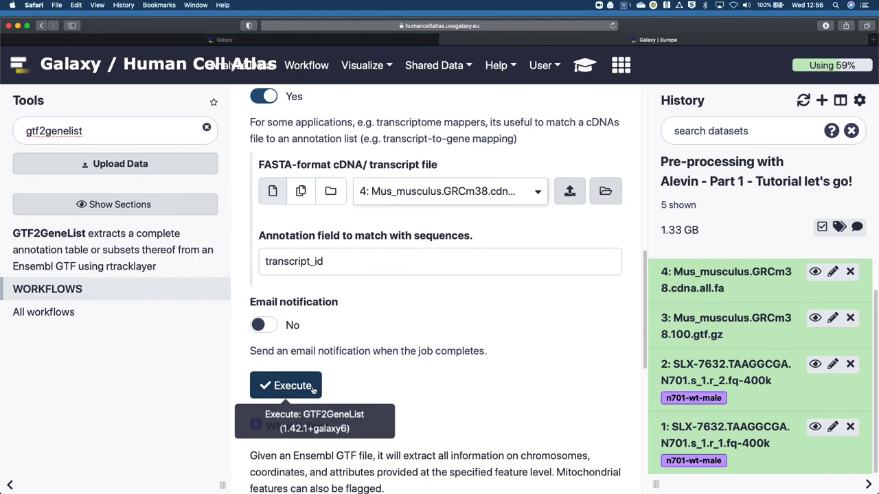
click(313, 390)
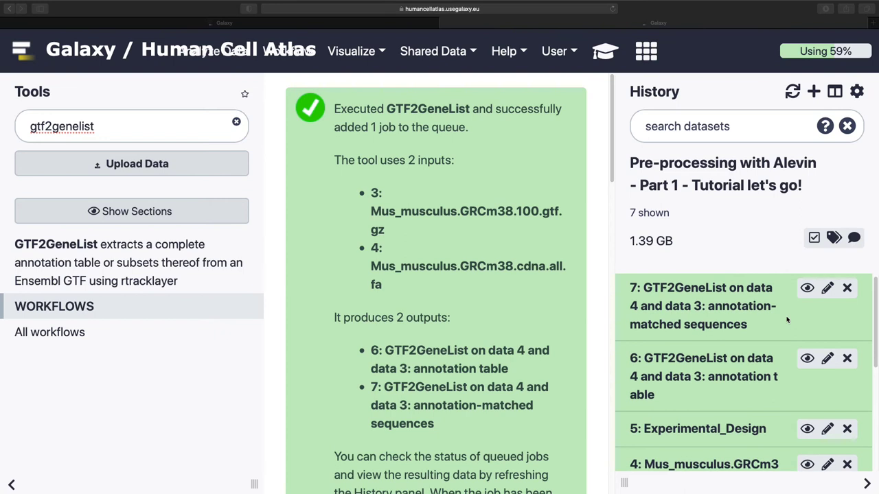
Step: Rename the annotation table (dataset 6) to 'Map'
scroll(787, 320, down, 1)
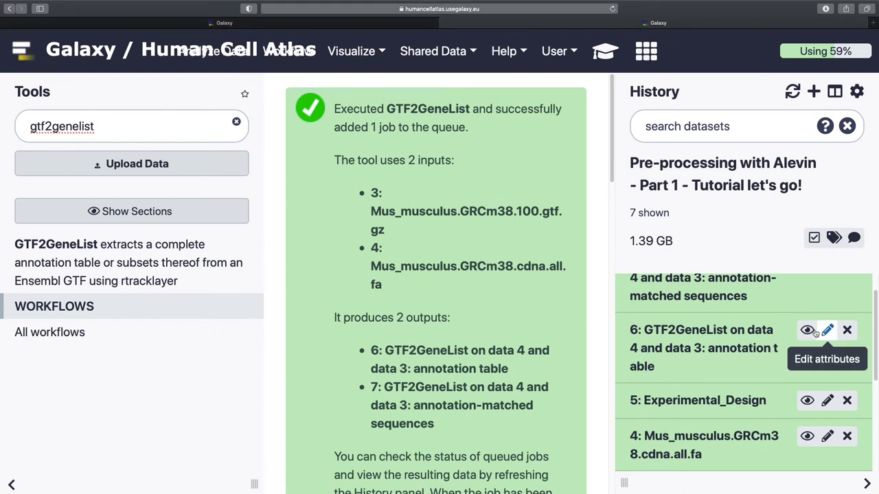
click(808, 331)
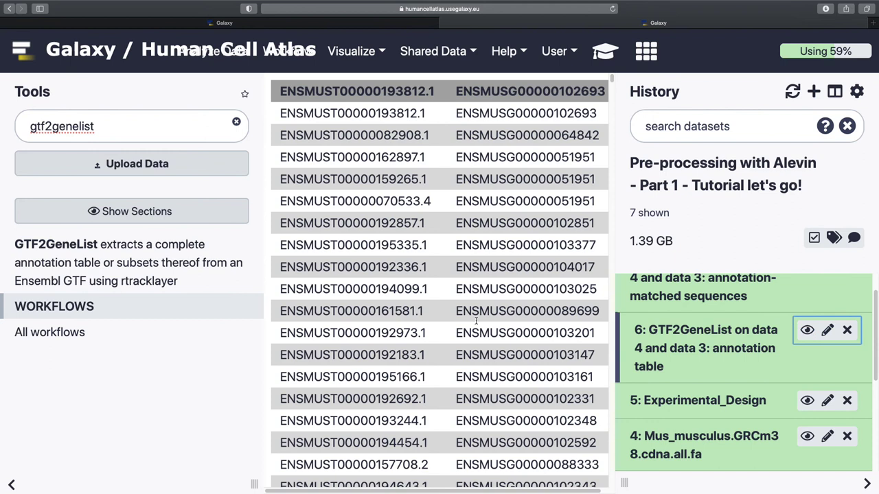
click(827, 330)
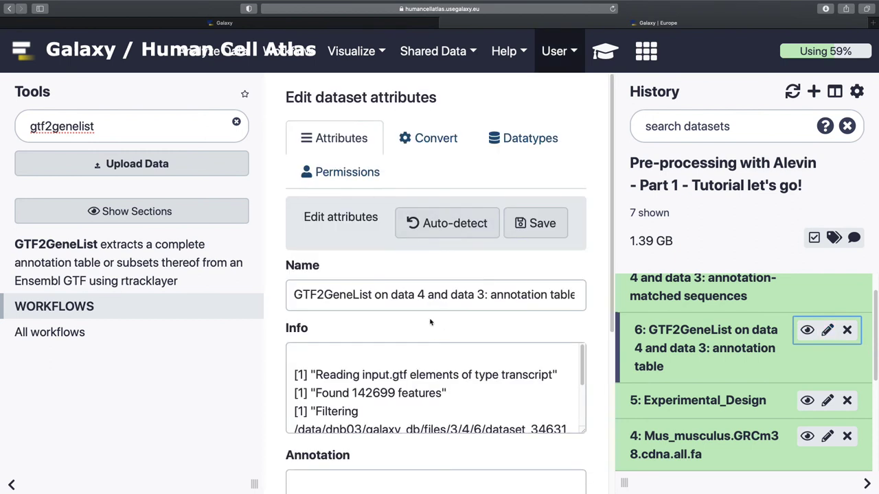
click(425, 297)
key(super+a)
text(Map)
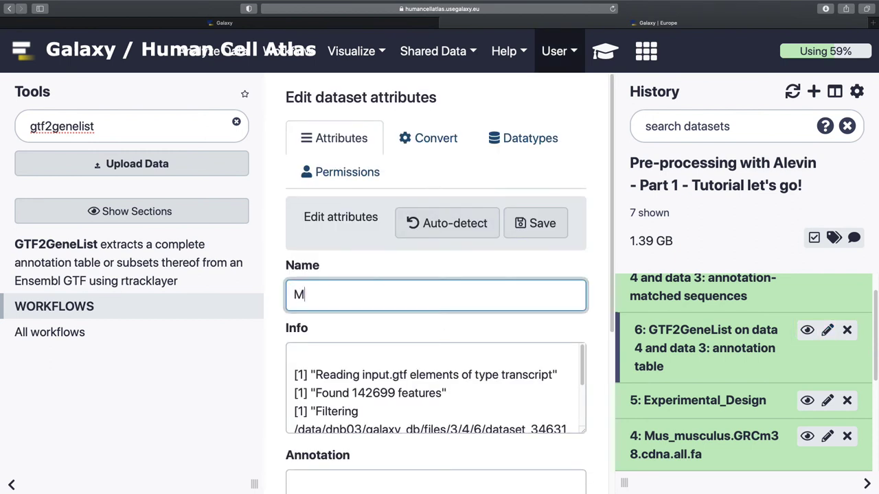
click(535, 223)
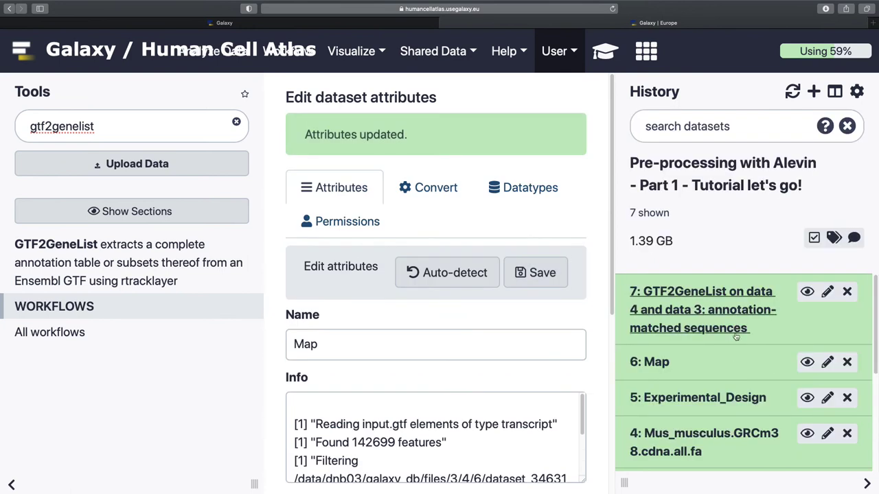
Step: Rename the matched-sequences output (dataset 7) to 'Filtered FASTA'
click(742, 333)
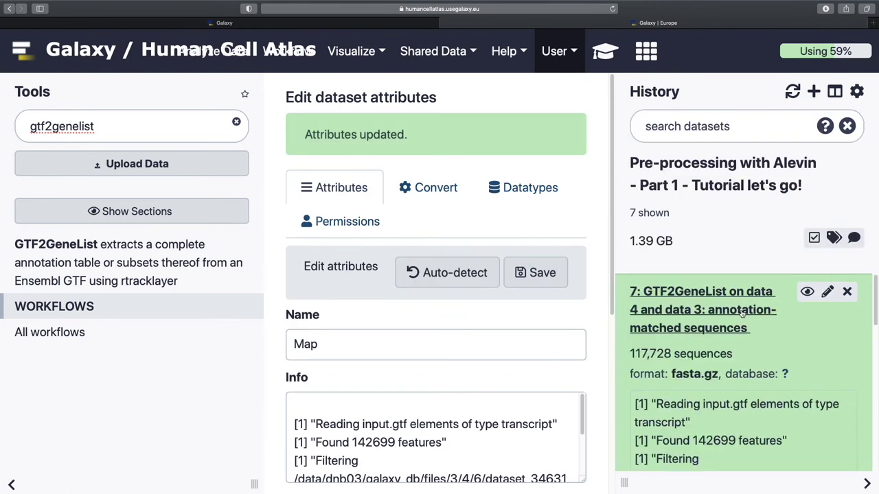
click(742, 313)
click(827, 292)
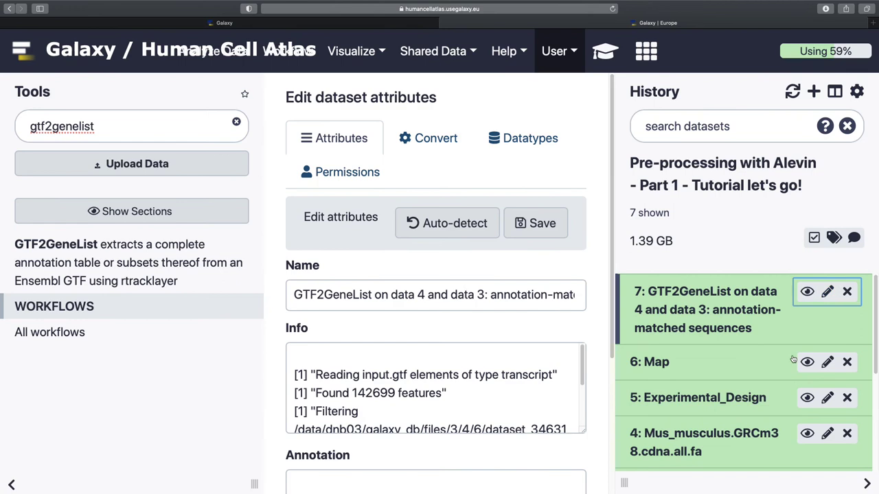
triple_click(466, 295)
text(Filtered Fasta)
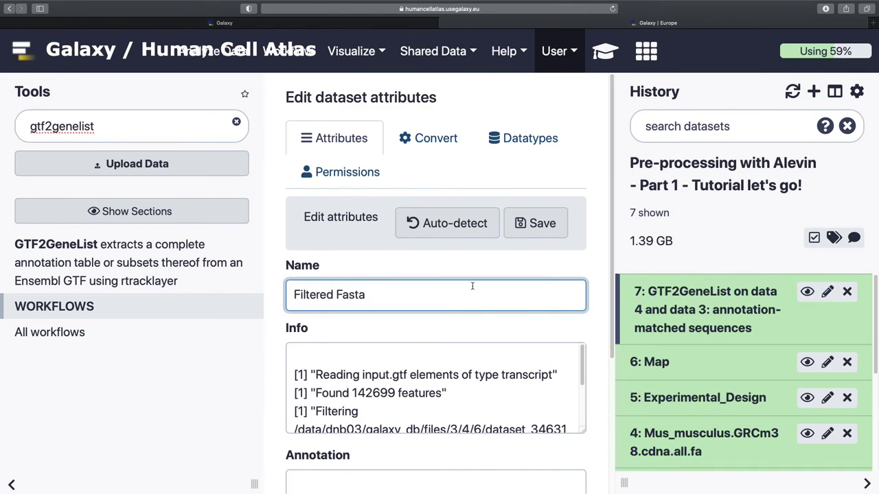
key(BackSpace)
key(BackSpace)
key(BackSpace)
key(BackSpace)
text(ASTA)
click(550, 230)
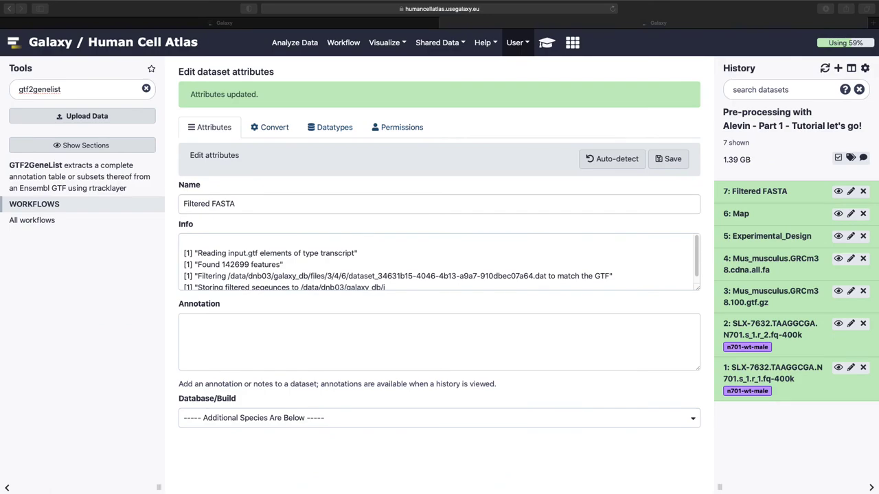
Step: Open the Alevin tool and try the built-in mouse mm10 reference index
double_click(78, 89)
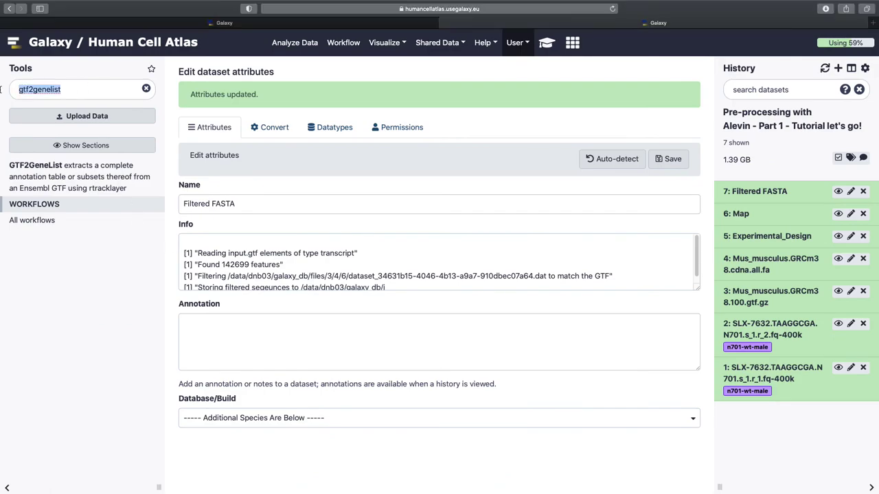
text(alevin)
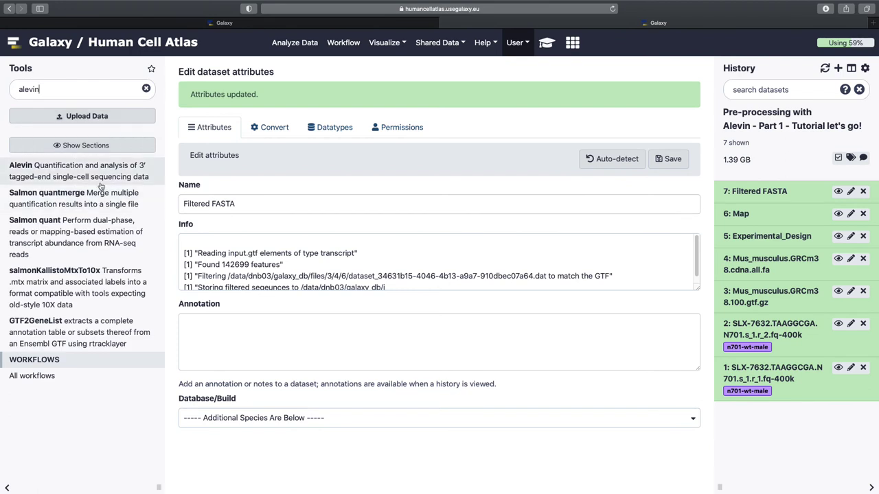
click(96, 177)
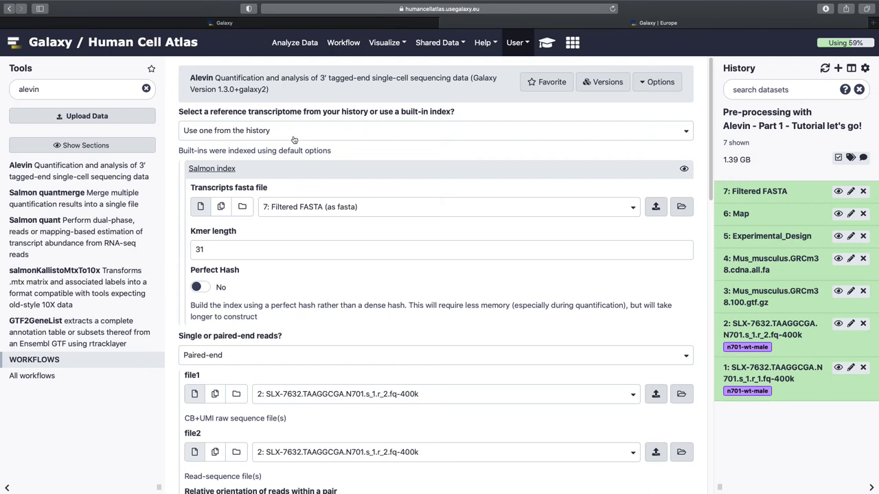
click(270, 135)
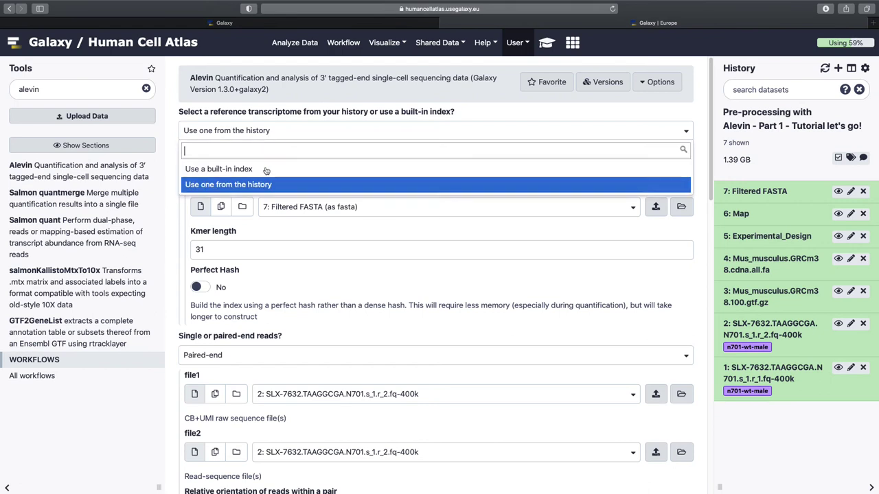
click(267, 170)
click(297, 193)
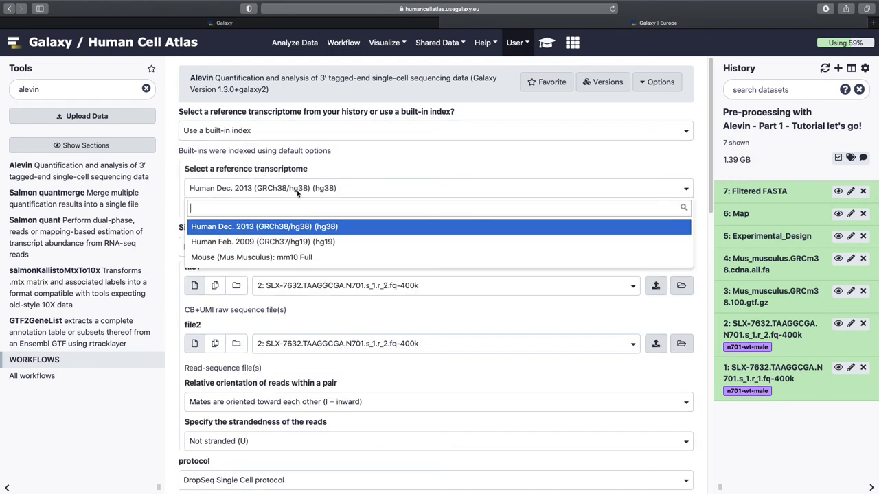
click(347, 258)
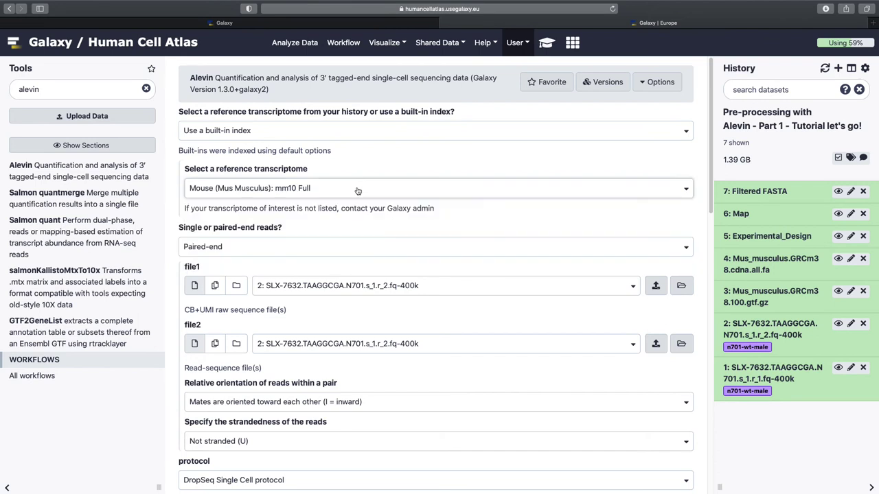
Step: Switch the reference to the history and pick 7: Filtered FASTA as transcripts fasta
click(357, 189)
click(357, 190)
click(315, 135)
click(303, 191)
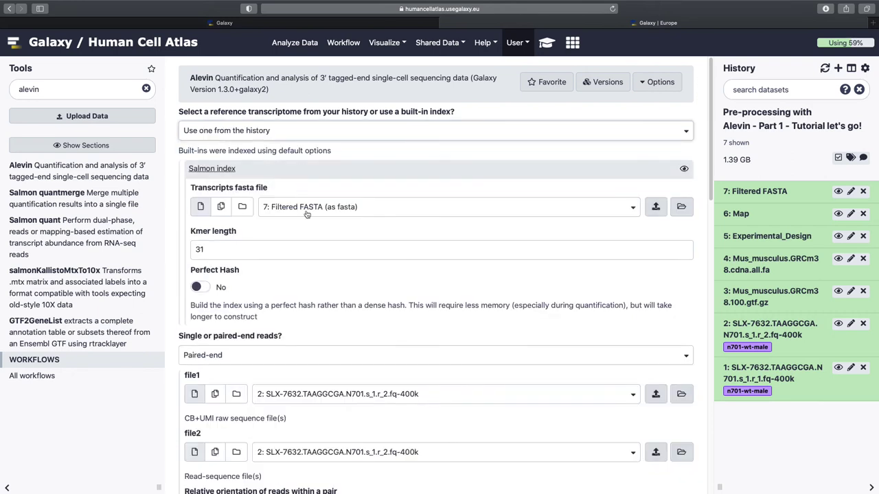
click(320, 208)
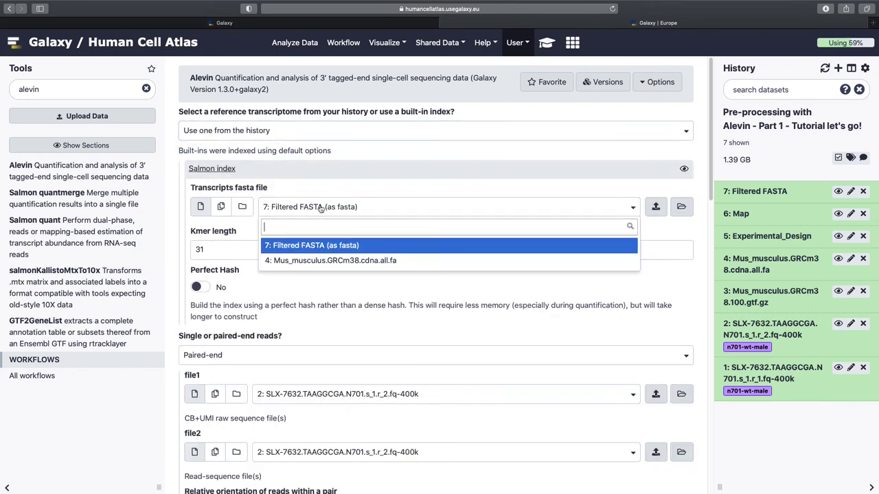
click(311, 226)
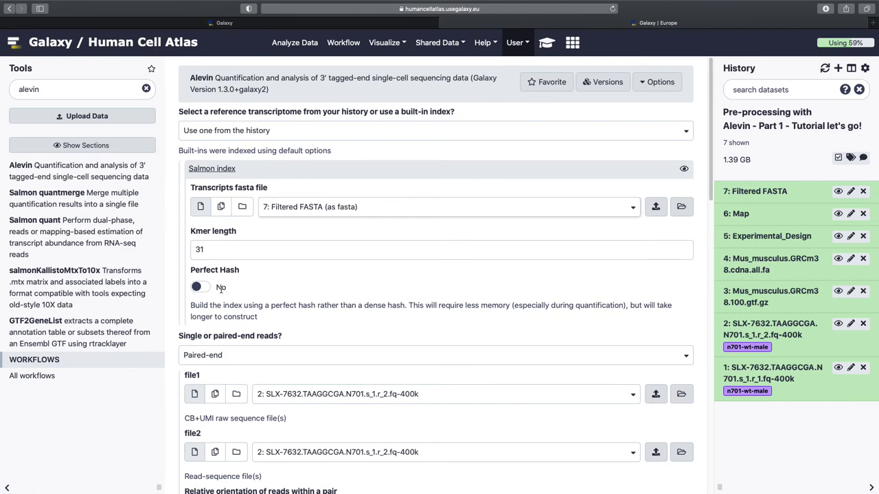
Step: Set file1 to the r_1 reads, strandedness SR, and gene map 6: Map
scroll(242, 334, down, 5)
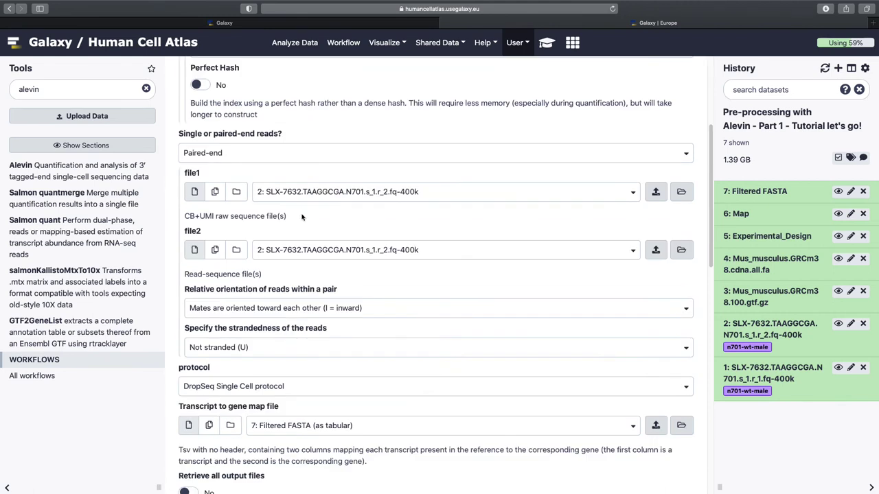
click(336, 193)
click(340, 258)
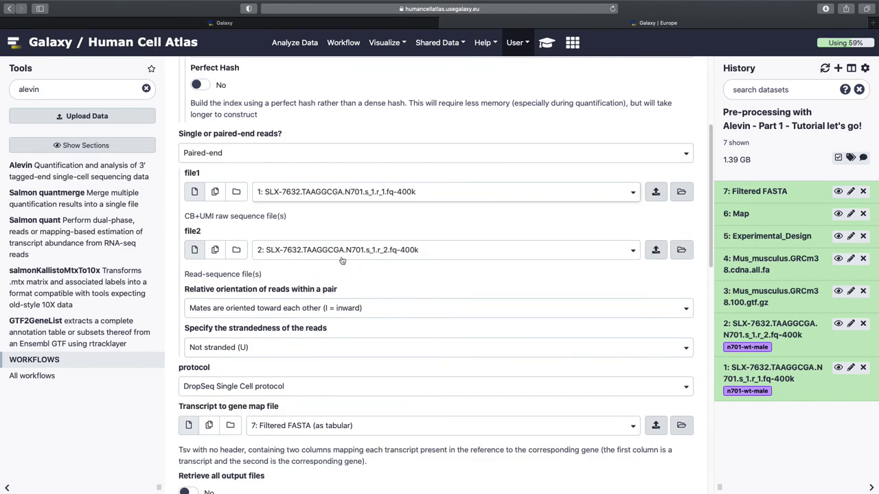
click(277, 352)
click(277, 416)
scroll(296, 395, down, 3)
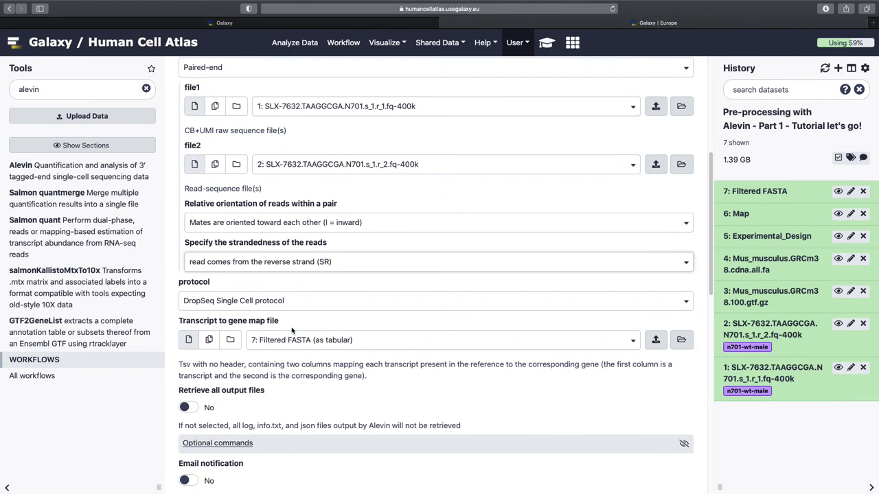
click(297, 341)
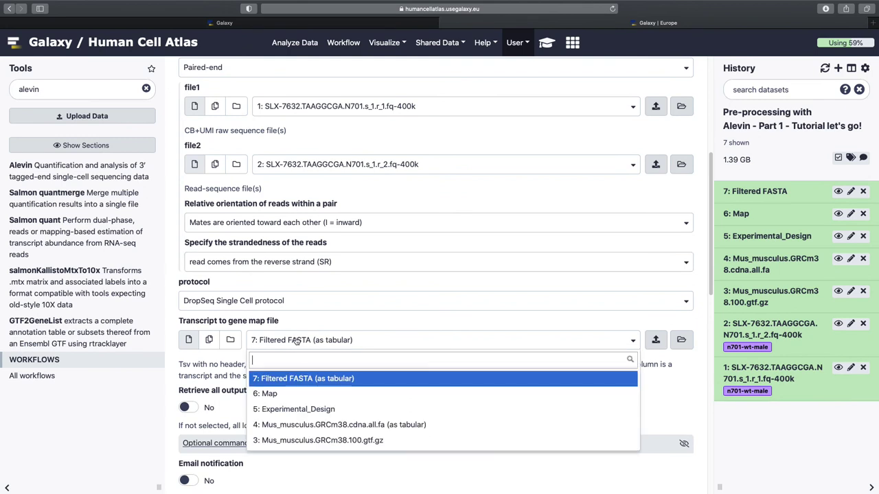
click(293, 396)
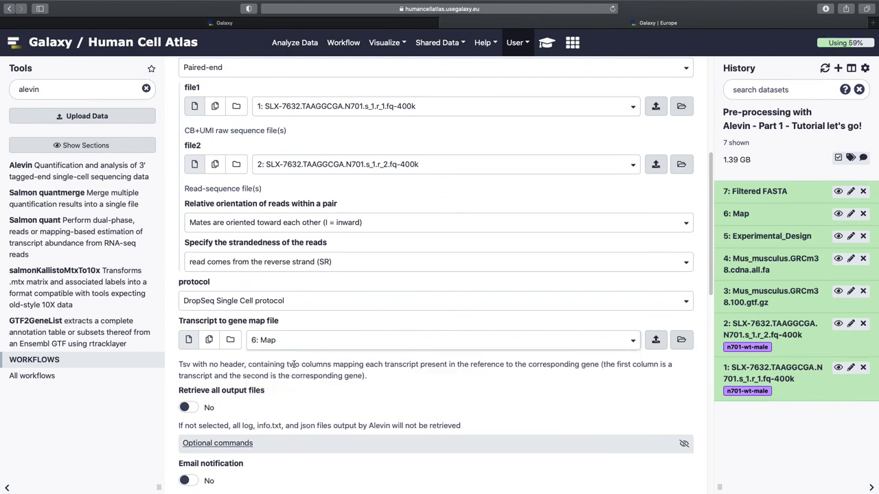
Step: Retrieve all outputs, enable dumpMtx and feature dumping, and execute Alevin
scroll(288, 344, down, 5)
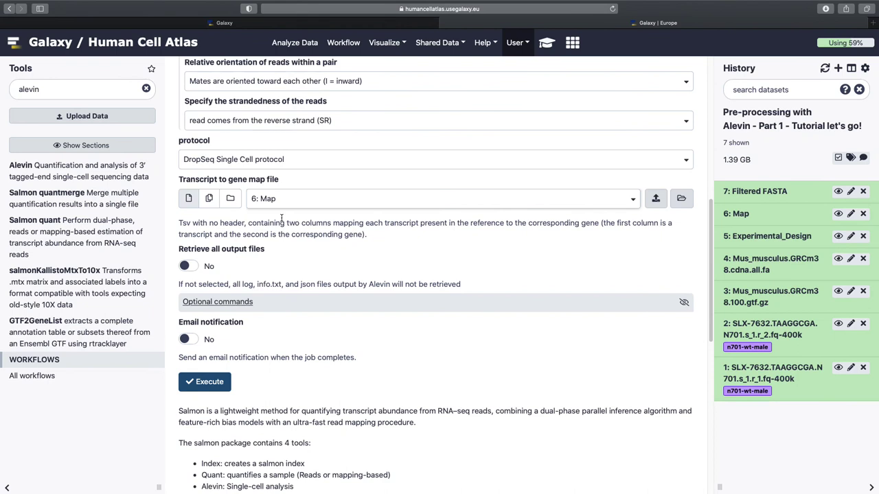
scroll(210, 217, down, 3)
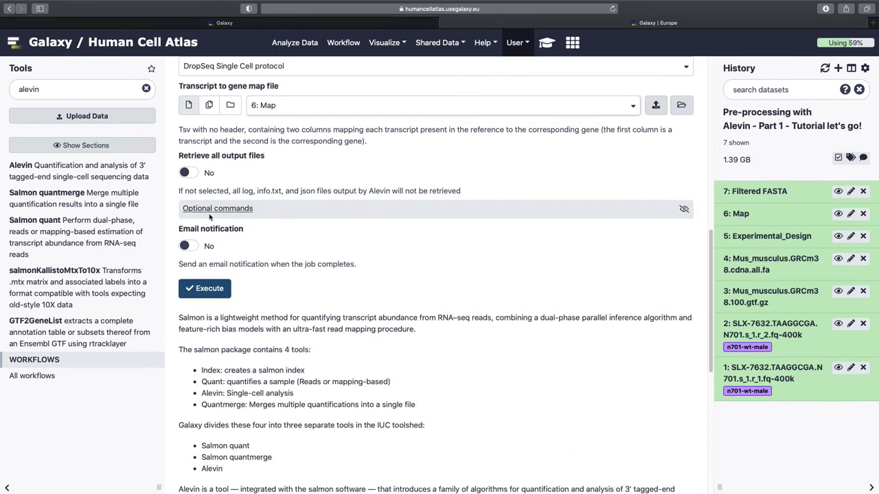
click(196, 173)
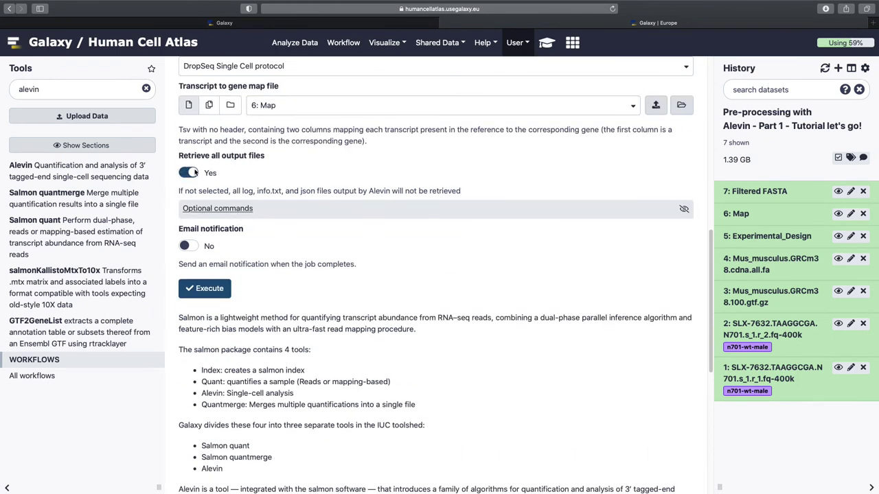
click(217, 210)
scroll(217, 383, down, 5)
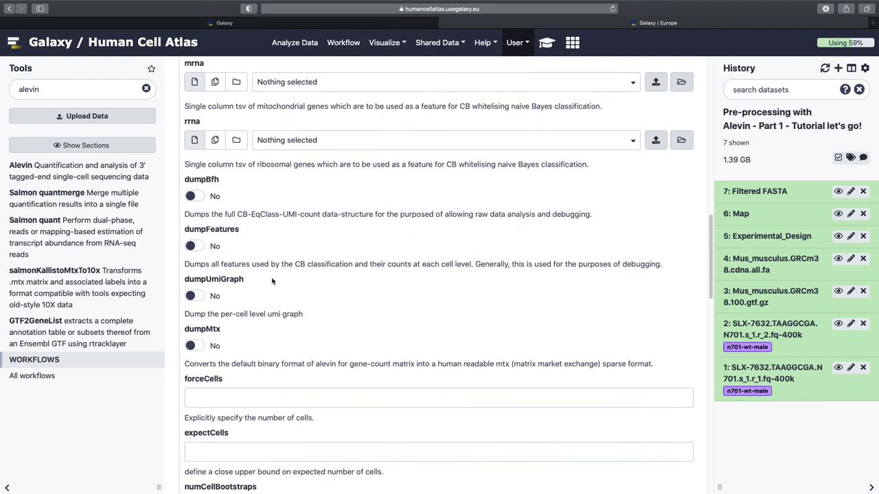
click(194, 300)
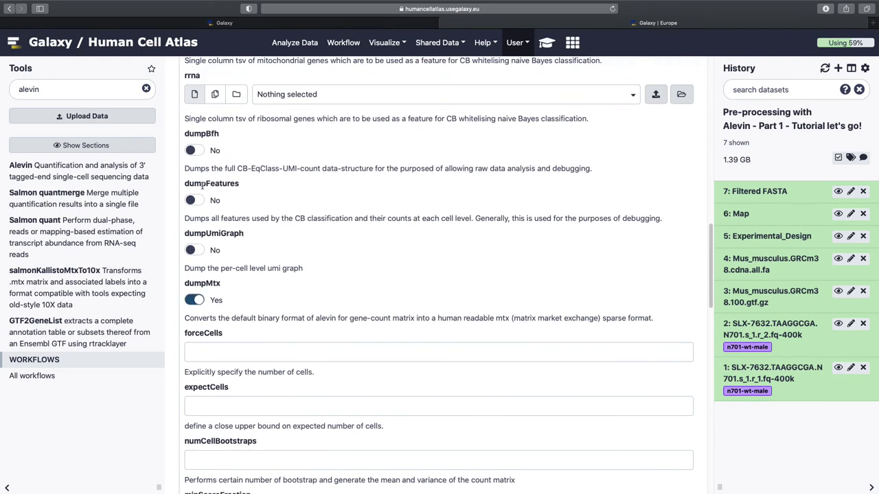
click(195, 200)
scroll(322, 334, down, 10)
click(206, 293)
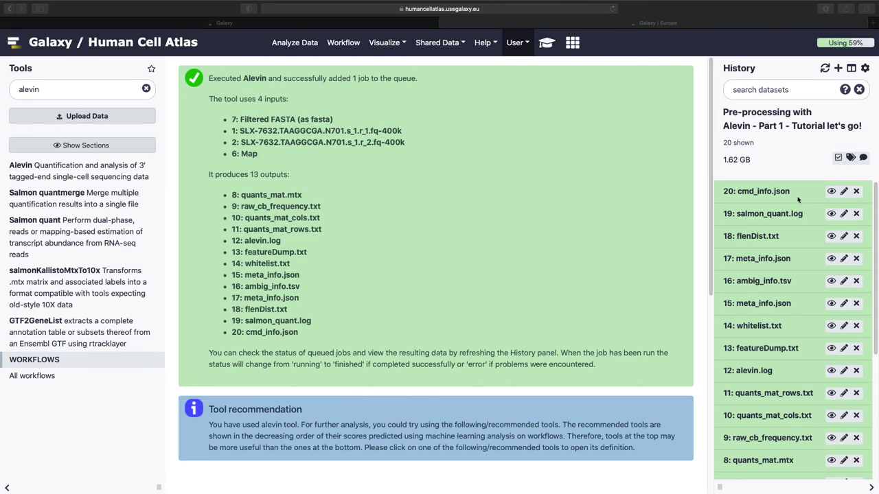
Step: View the salmon_quant.log, cmd_info.json, meta_info.json, read statistics and alevin.log outputs
click(831, 214)
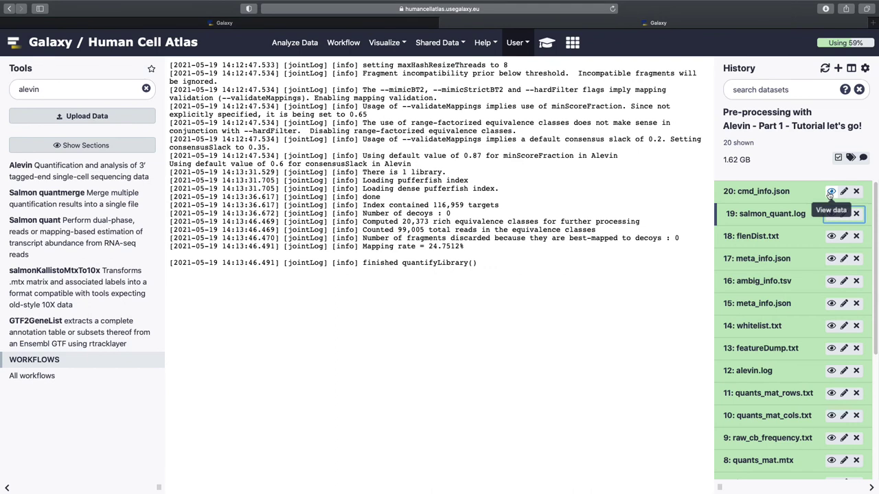
click(830, 192)
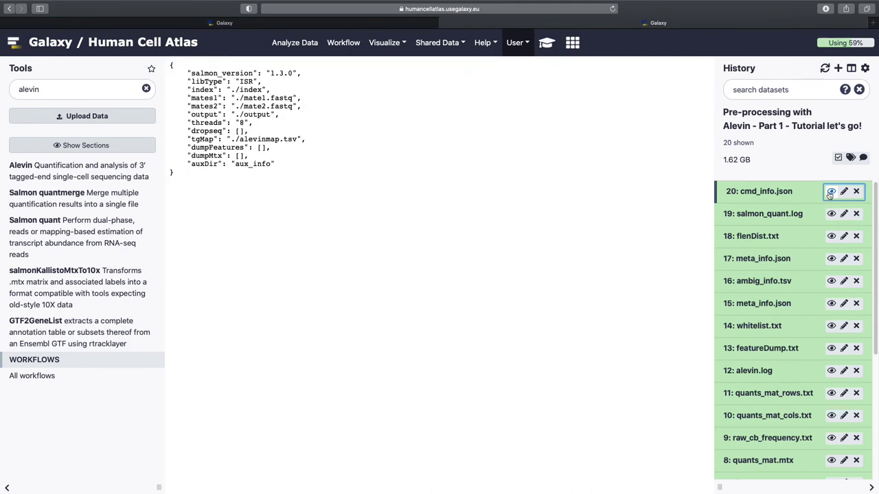
click(831, 259)
click(831, 303)
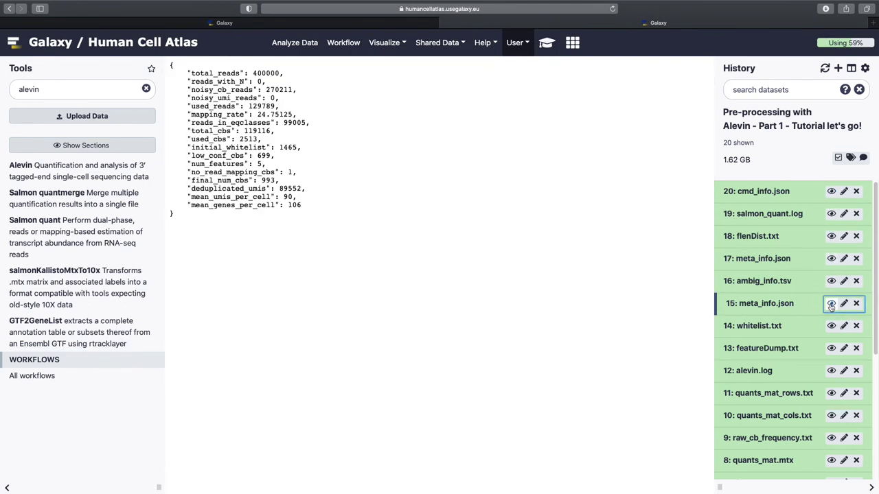
click(830, 371)
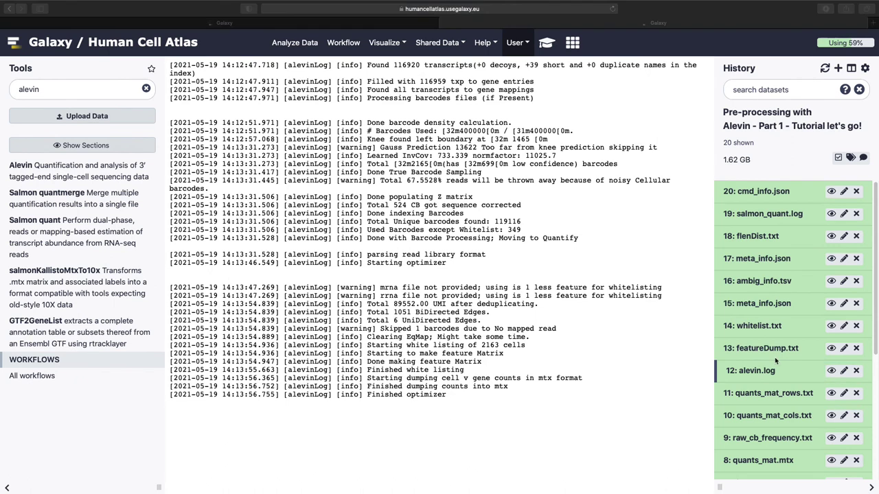
Step: Preview the quants_mat.mtx dataset details in the history, then collapse them
scroll(776, 309, down, 3)
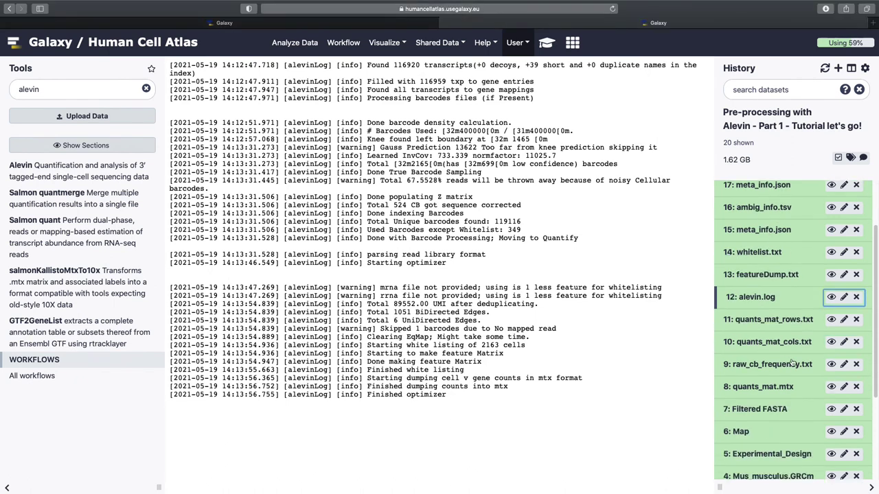
click(776, 386)
scroll(776, 387, down, 8)
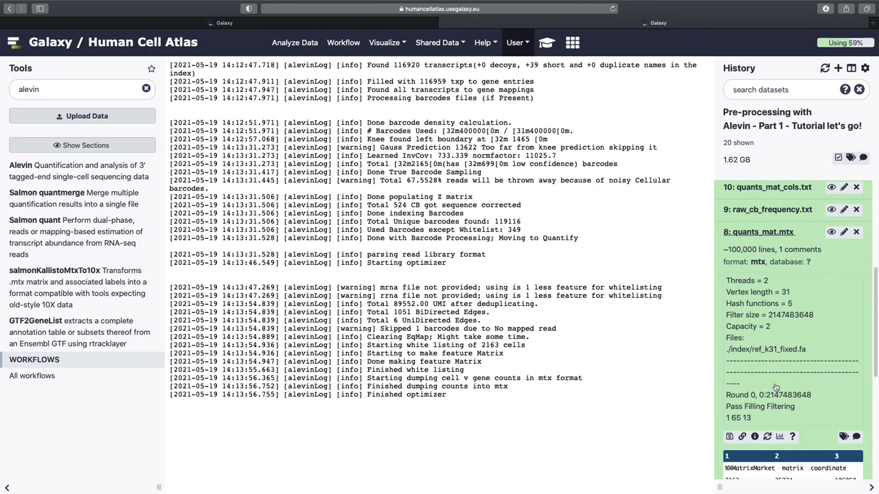
scroll(776, 388, down, 1)
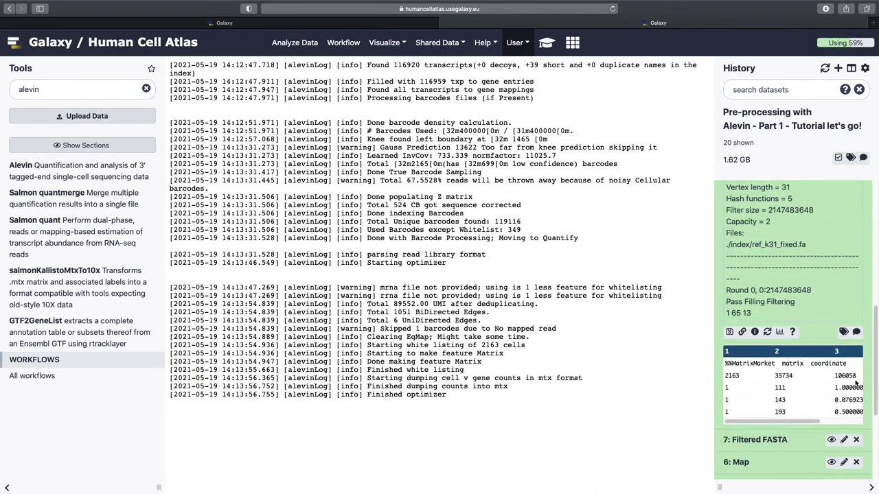
scroll(775, 304, up, 6)
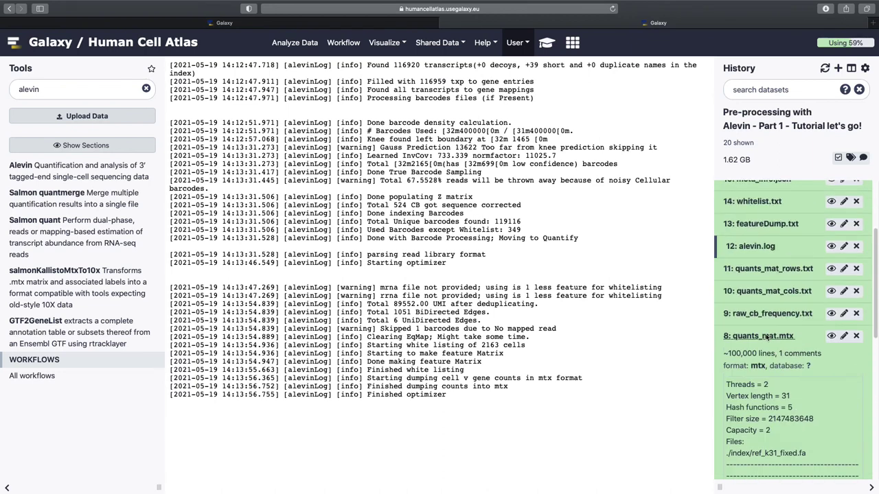
click(776, 336)
Step: Preview the quants_mat_cols.txt and quants_mat_rows.txt dataset details, then collapse them
click(774, 301)
scroll(762, 357, down, 10)
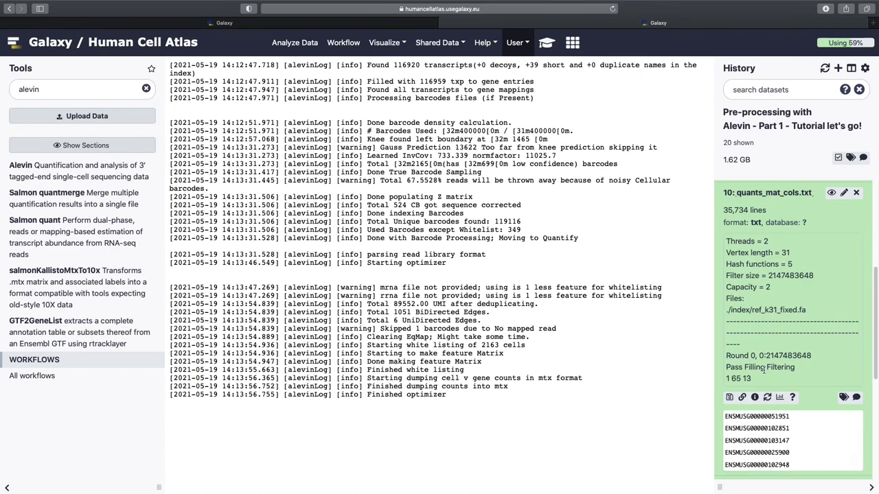
scroll(767, 342, up, 5)
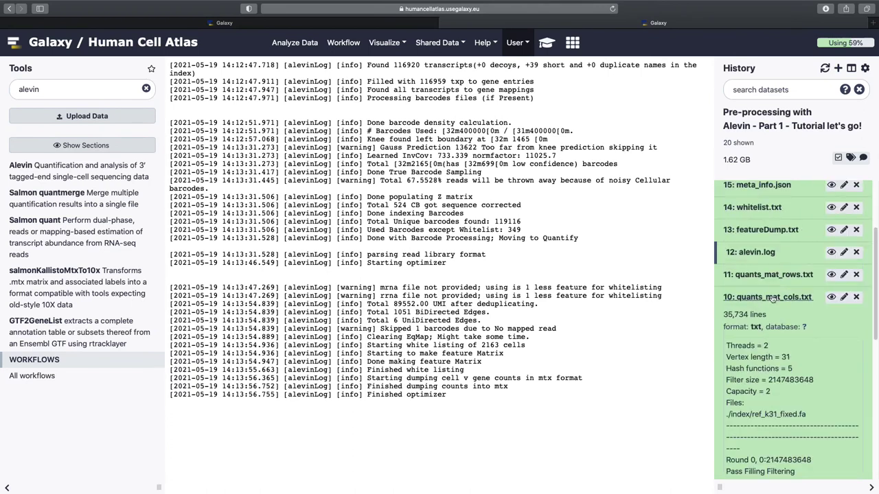
click(773, 302)
click(773, 274)
scroll(789, 412, down, 7)
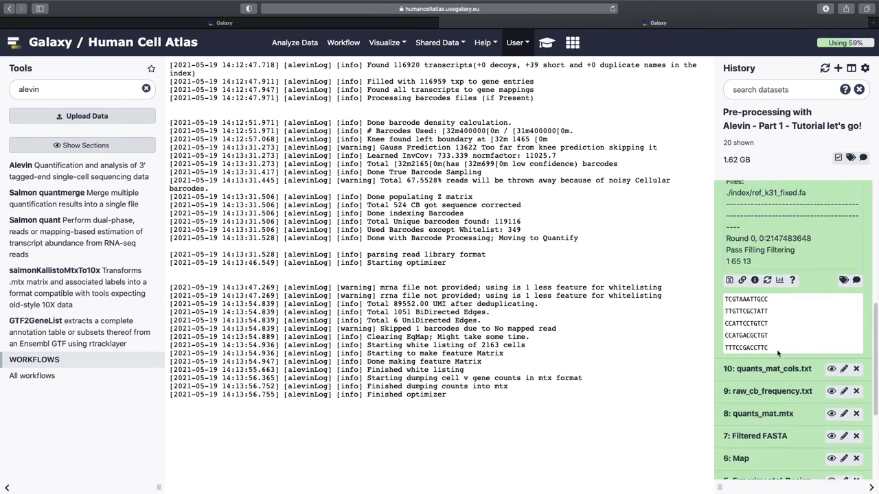
scroll(772, 257, up, 6)
click(772, 237)
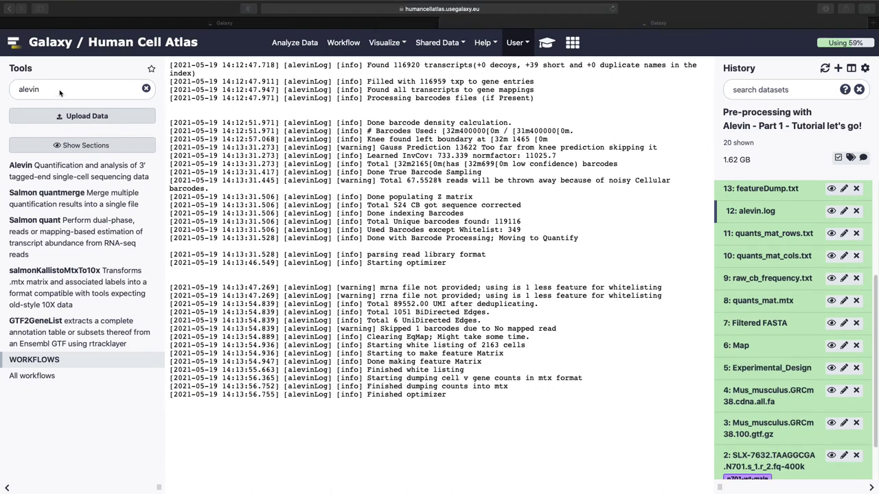
Step: Search the Tools panel for 'droplet barco' and enlarge the page content
drag(60, 92, 2, 88)
text(droplet barcode rank plot)
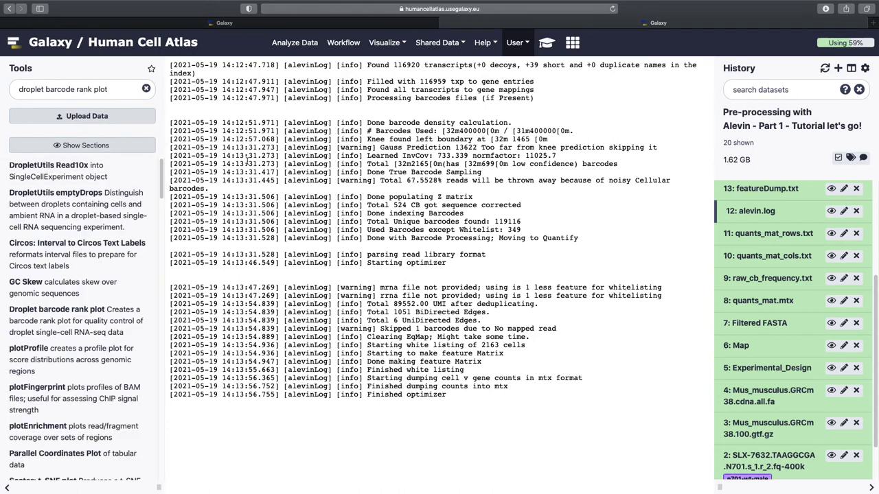
key(super+plus)
key(super+plus)
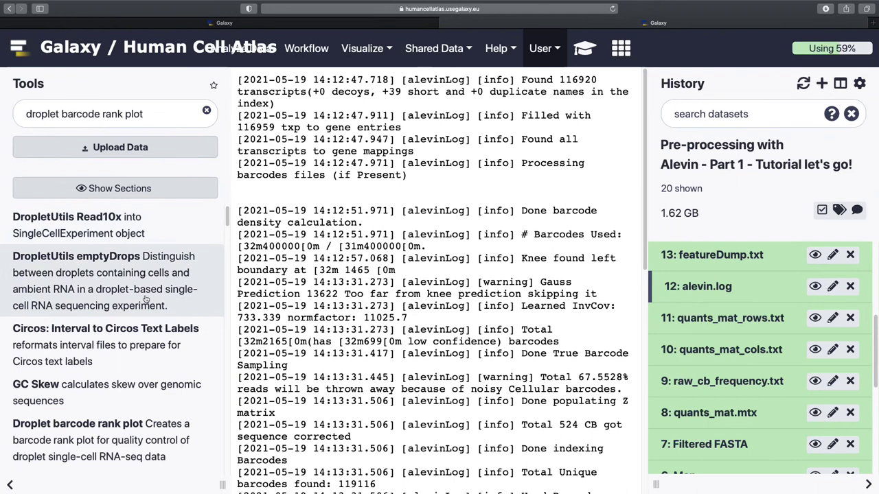
scroll(146, 299, down, 4)
Step: Open Droplet barcode rank plot and use 9: raw_cb_frequency.txt as the barcode frequency input
click(124, 291)
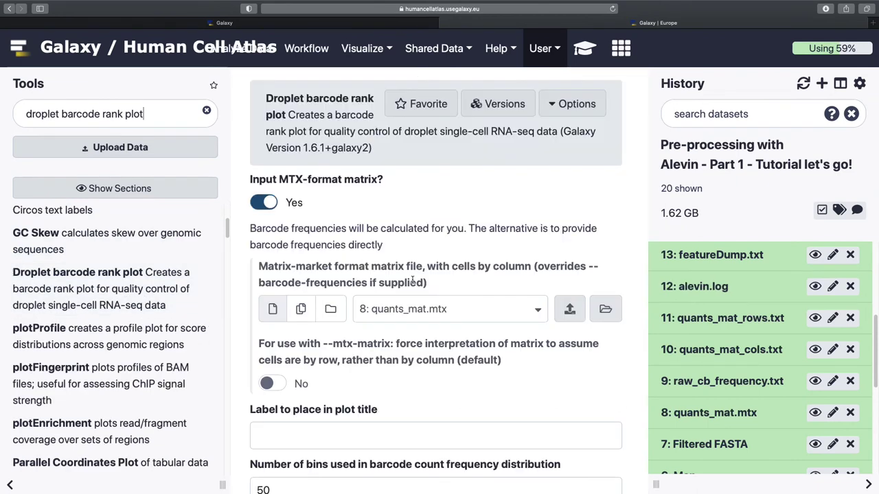
scroll(400, 227, down, 2)
click(263, 156)
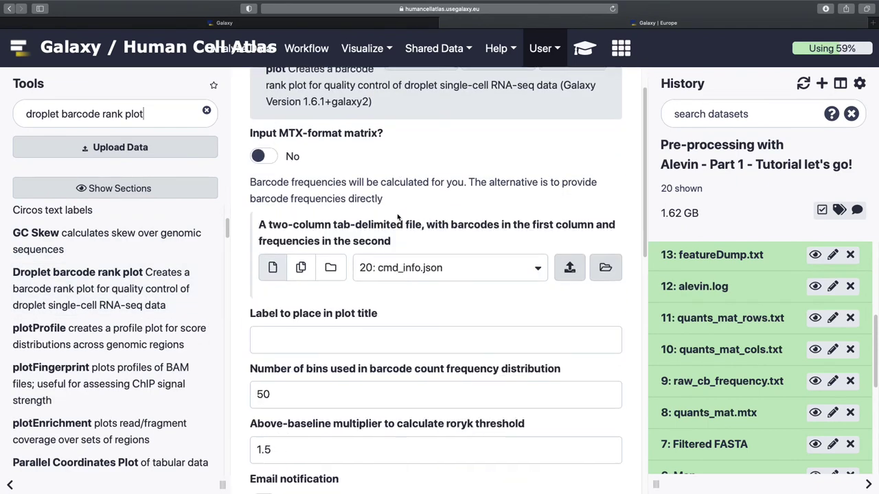
scroll(400, 229, down, 1)
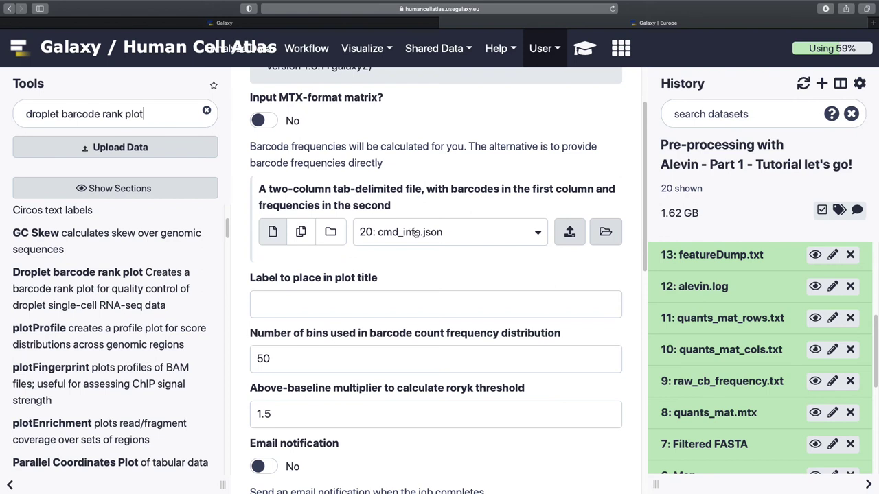
click(411, 232)
scroll(445, 364, down, 2)
scroll(442, 364, down, 6)
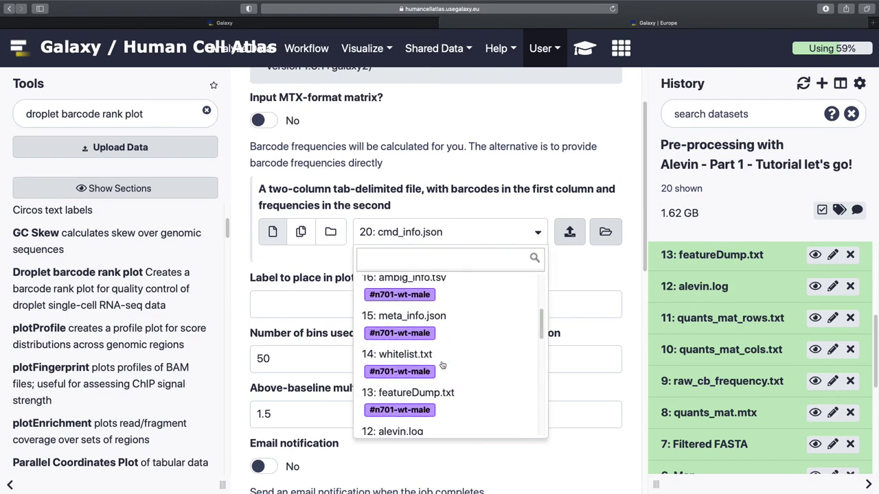
scroll(443, 366, down, 1)
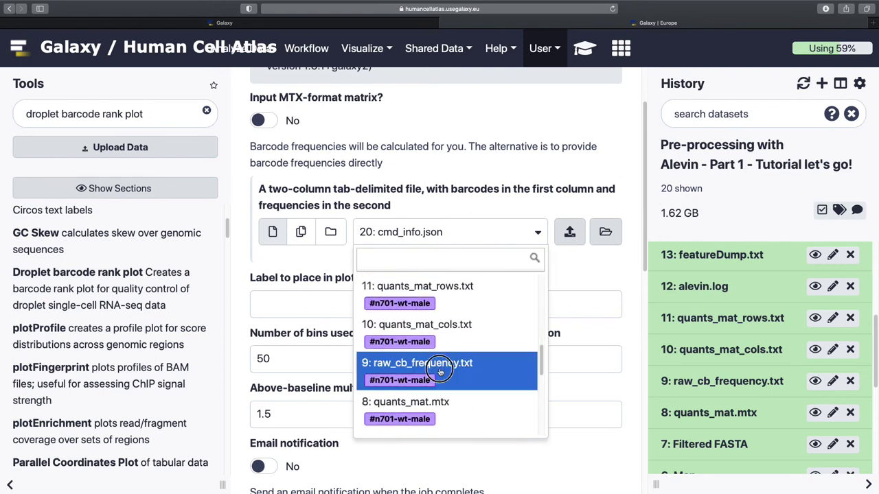
click(440, 362)
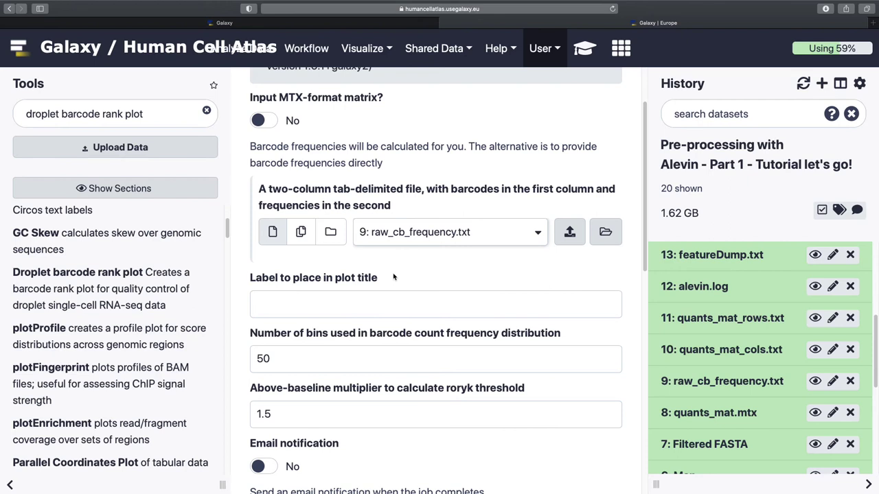
scroll(393, 278, down, 3)
Step: Title the plot 'Barcode rank plot (raw barcode frequencies)' and run the job
click(367, 212)
text(B)
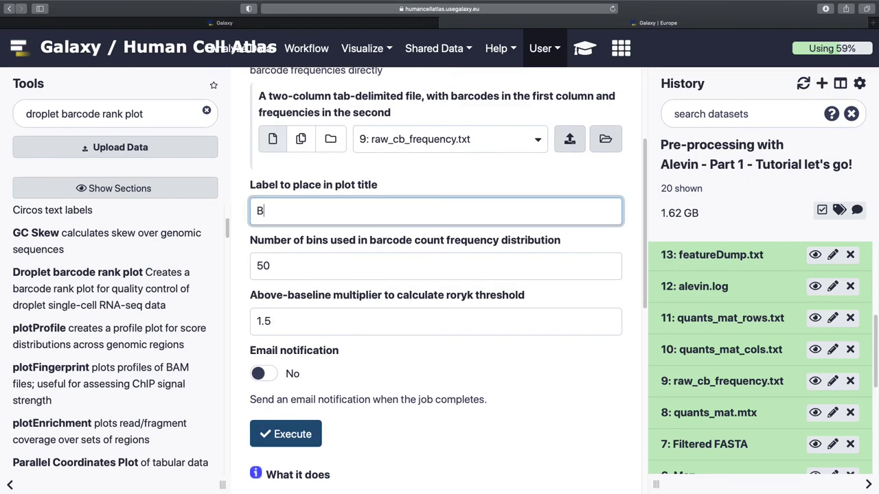
text(arcode rank plot ()
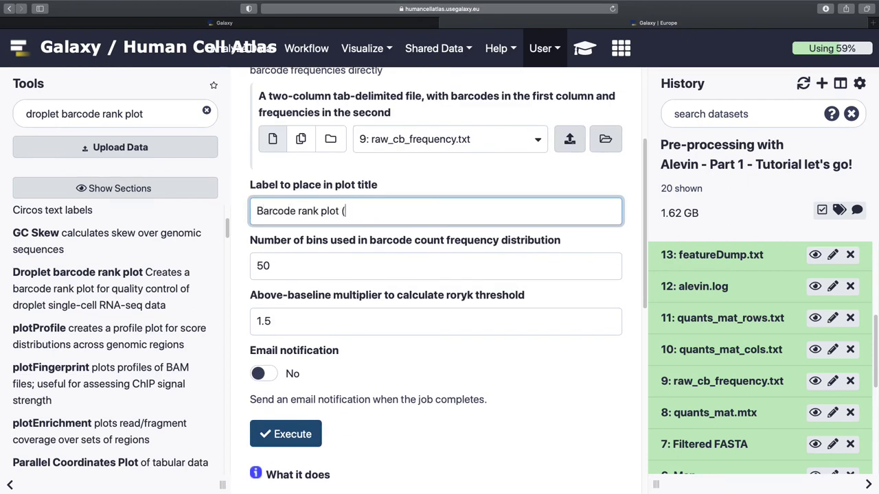
text(raw barcode fre)
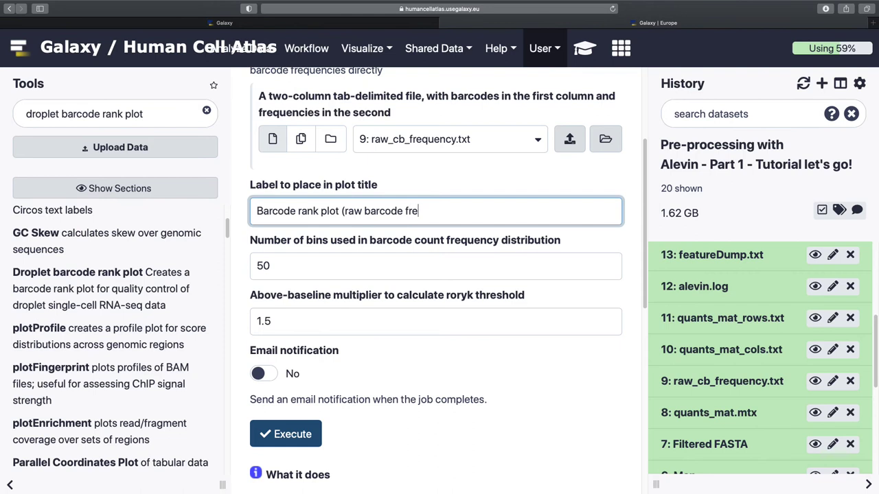
text(quencies)
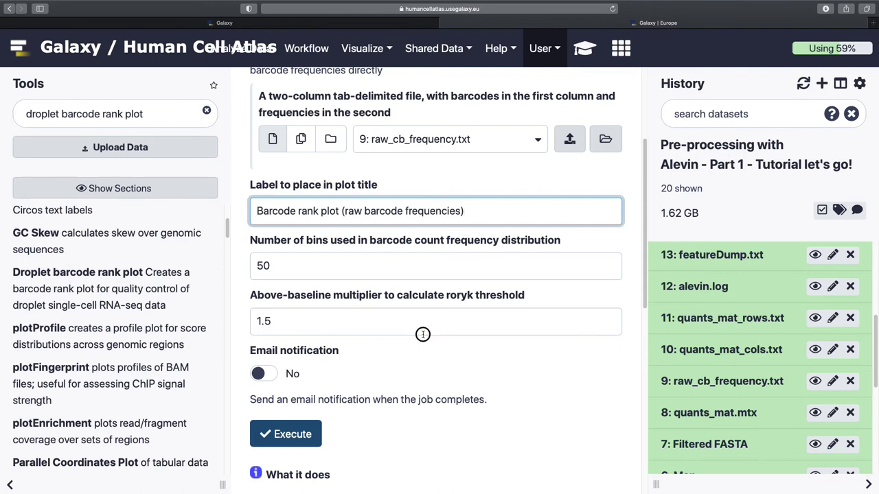
click(421, 331)
scroll(422, 331, down, 3)
click(292, 313)
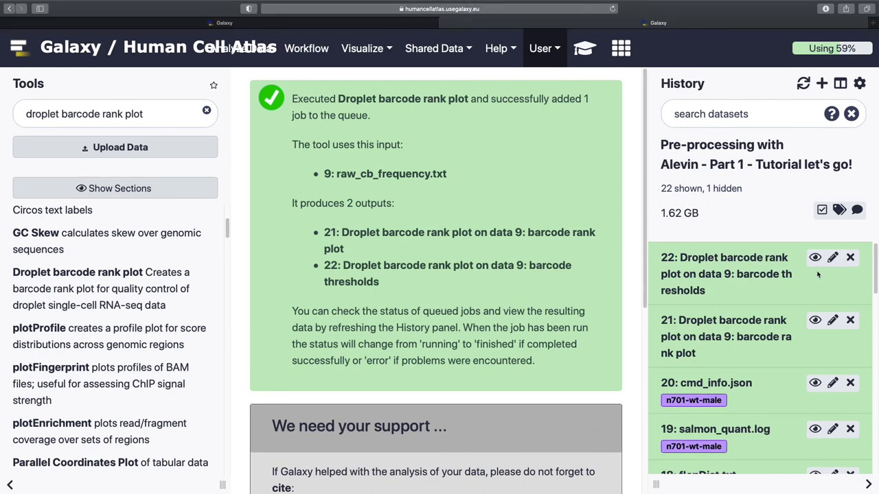
Step: View the barcode rank plot of item 21 and the barcode thresholds table of item 22
click(815, 320)
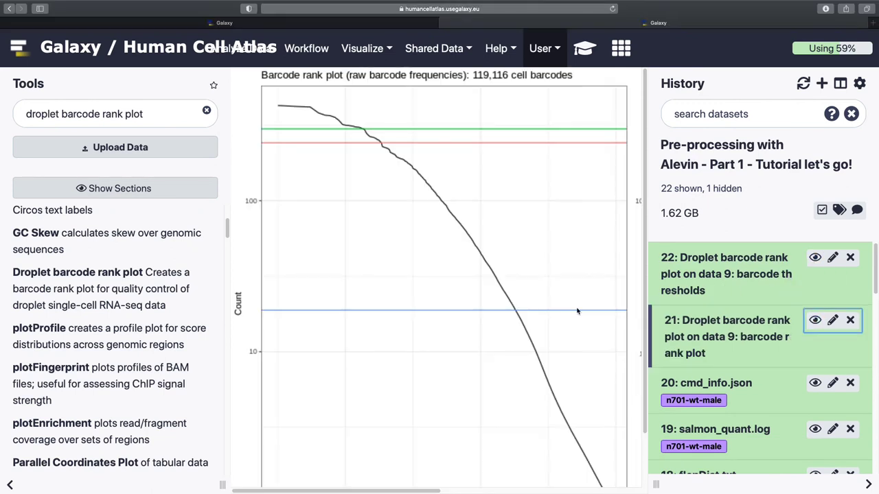
scroll(576, 311, right, 5)
scroll(577, 311, left, 5)
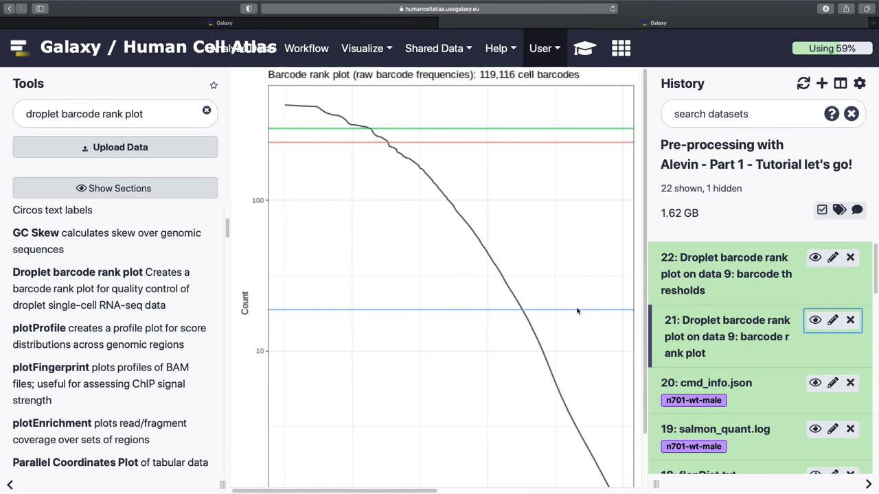
scroll(577, 311, right, 5)
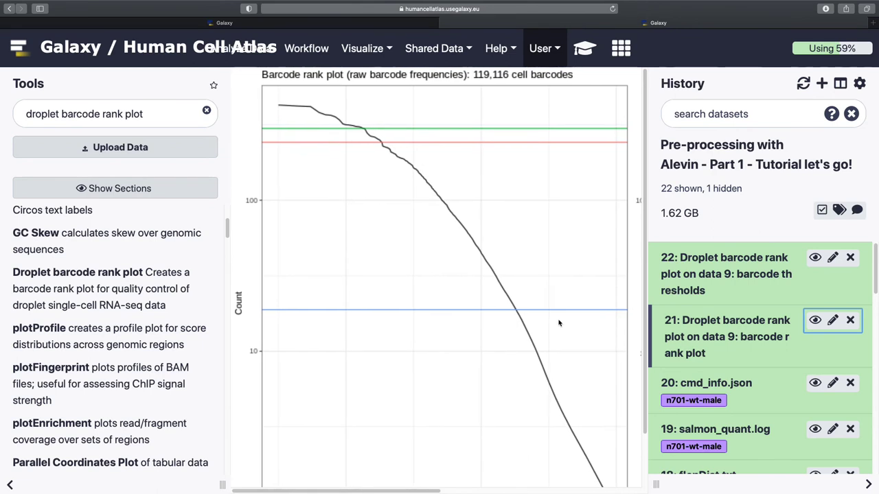
click(816, 257)
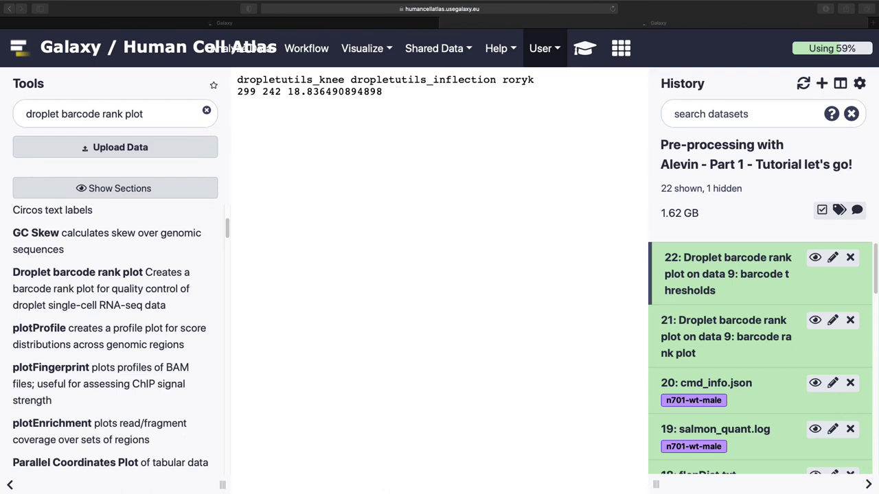
Step: Rename dataset 21 to 'Barcode Plot - raw barcode frequencies' and view its plot again
click(833, 320)
click(336, 232)
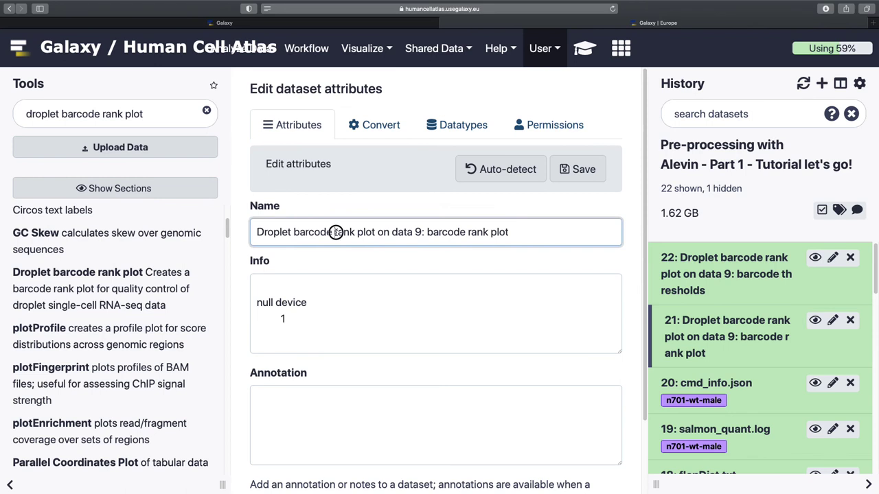
key(super+a)
text(Barcode Plot - raw barcode frequencies)
click(577, 169)
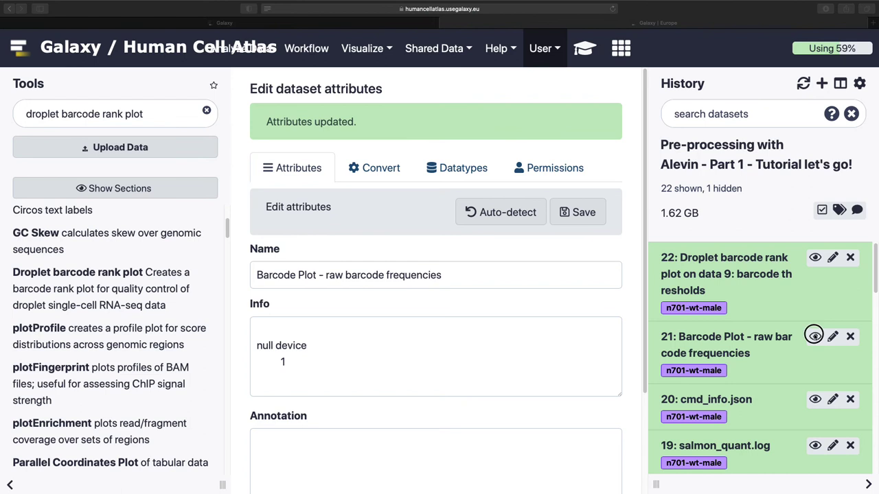
click(815, 336)
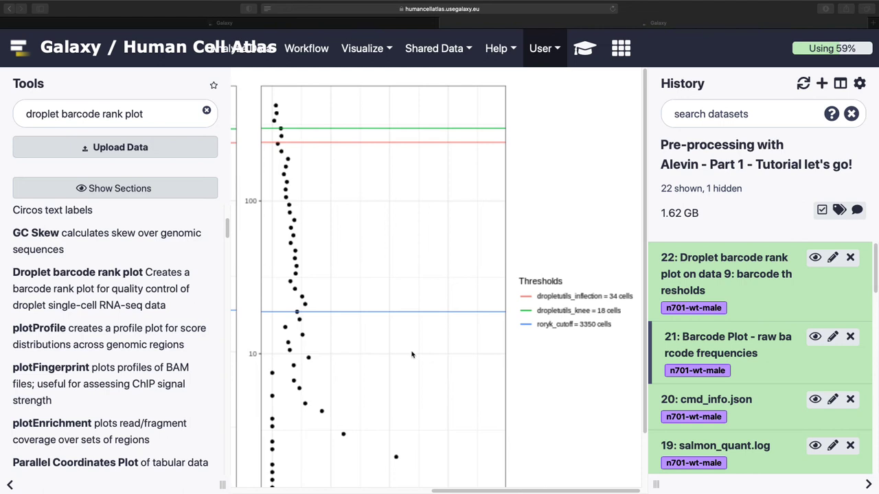
Step: Rerun dataset 22's job with MTX matrix input and cells listed by row
click(728, 278)
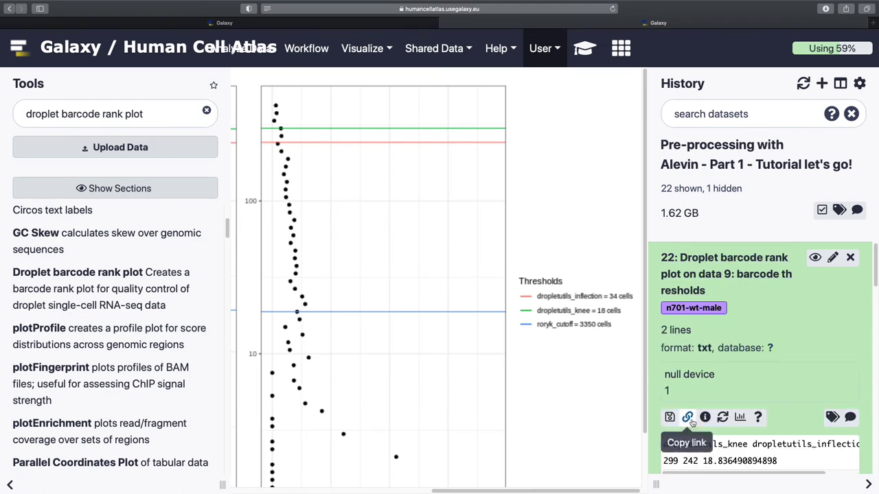
click(722, 417)
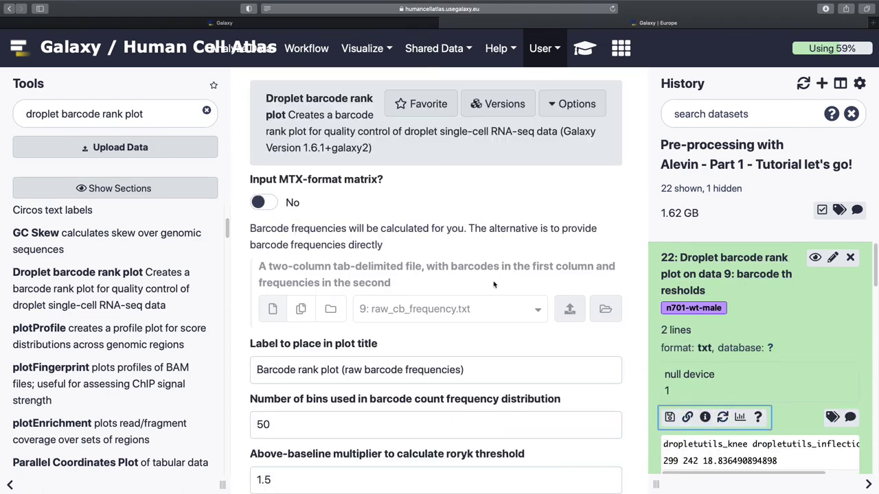
click(270, 204)
scroll(416, 282, down, 2)
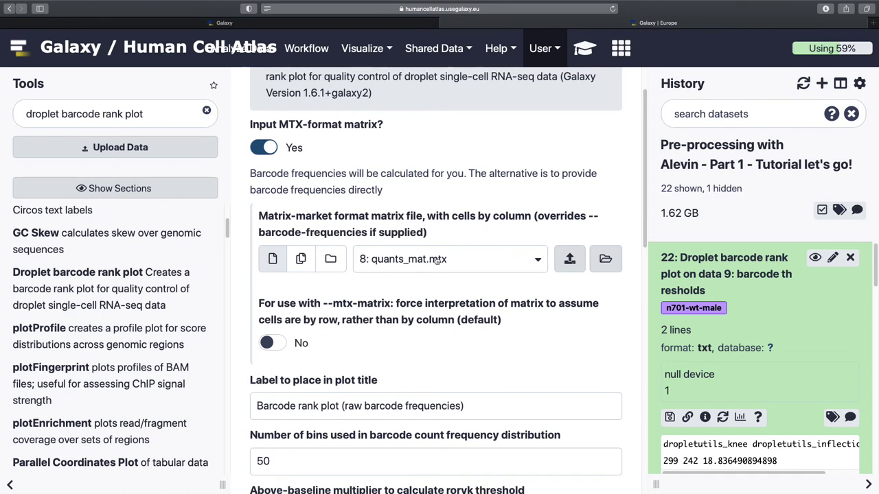
scroll(412, 274, down, 2)
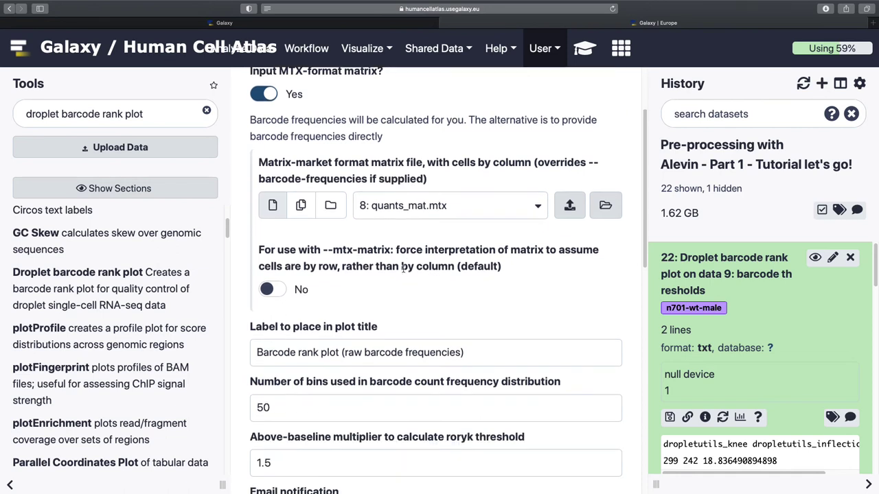
click(270, 289)
scroll(329, 319, down, 1)
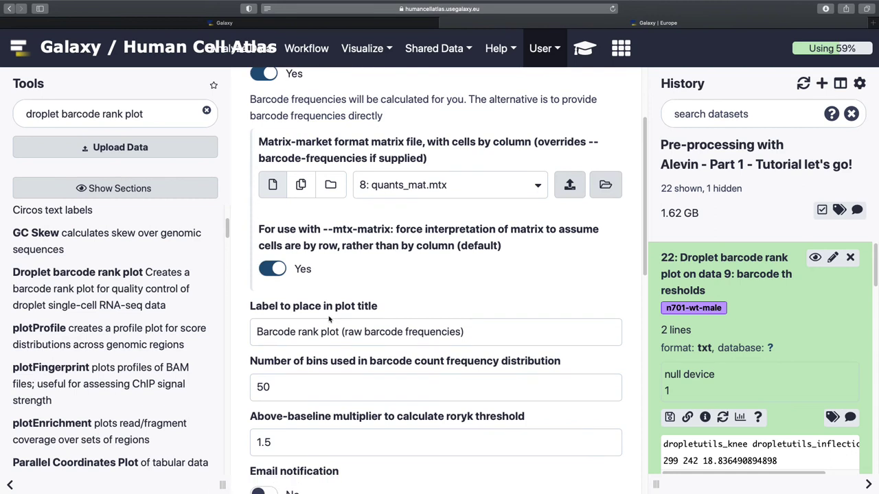
scroll(328, 332, down, 1)
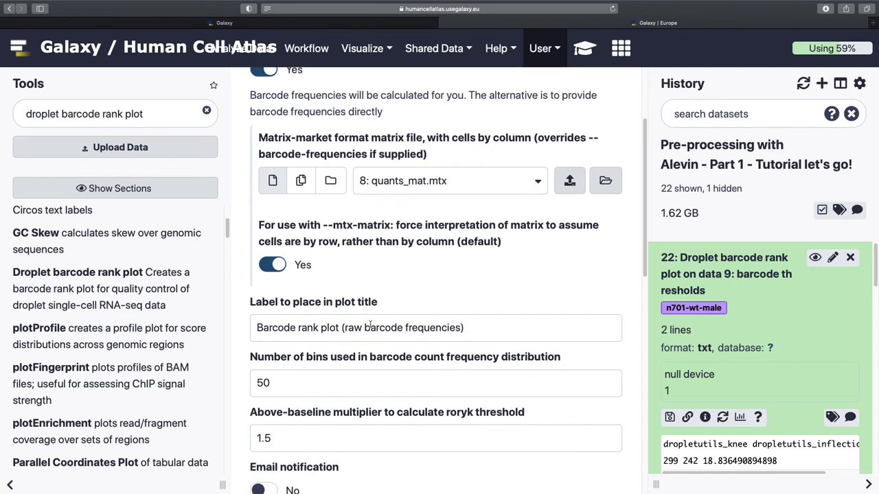
Step: Change the plot title to 'Barcode rank plot (Alevin-processed)' and execute the job
drag(345, 328, 460, 328)
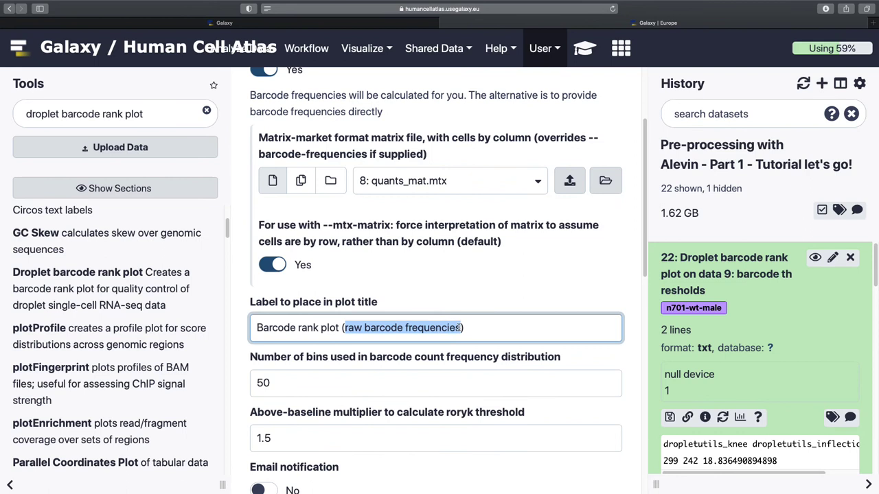
text(Alevin-p)
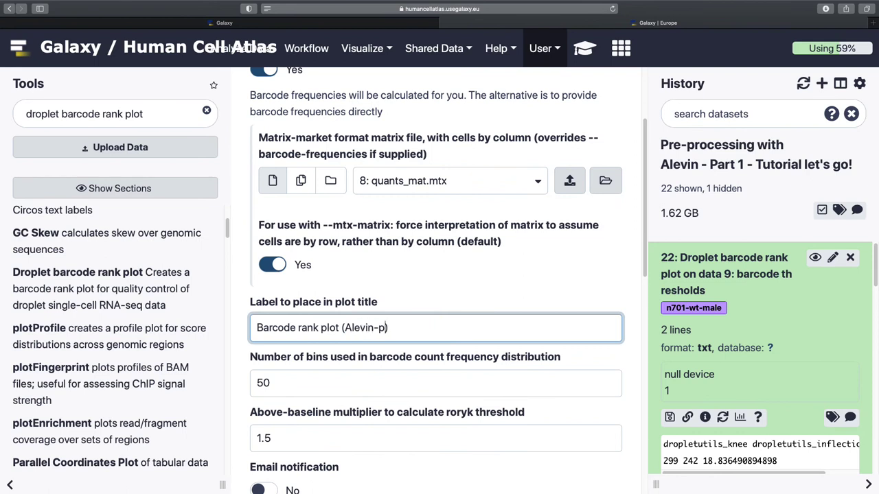
text(rocessed)
scroll(420, 369, down, 2)
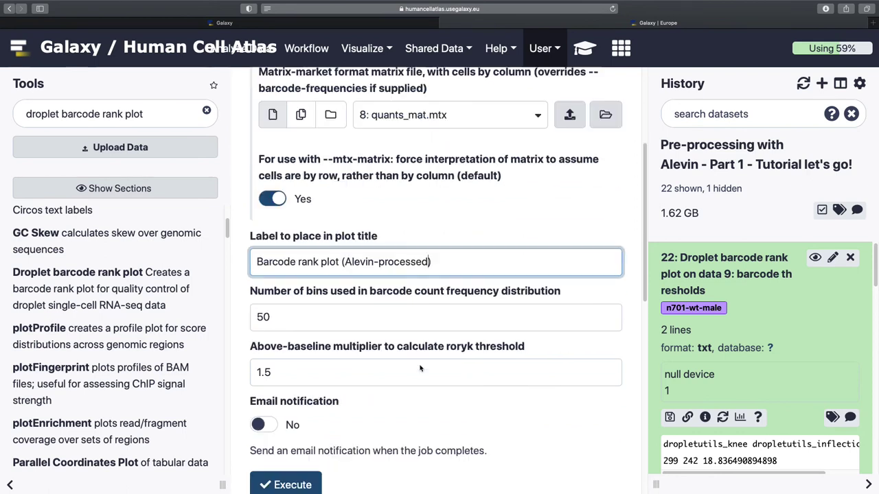
scroll(421, 369, down, 4)
click(288, 328)
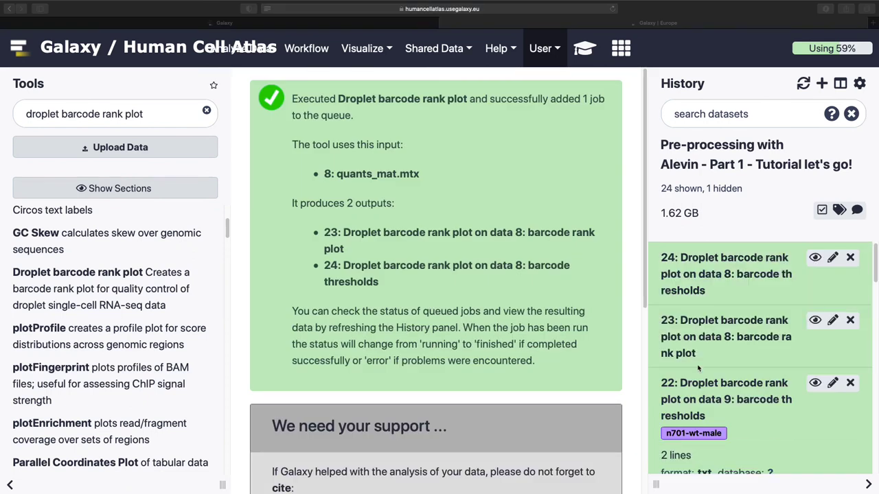
Step: Rename dataset 23 to 'Barcode Plot - Alevin processed barcodes' and view its plot again
click(815, 320)
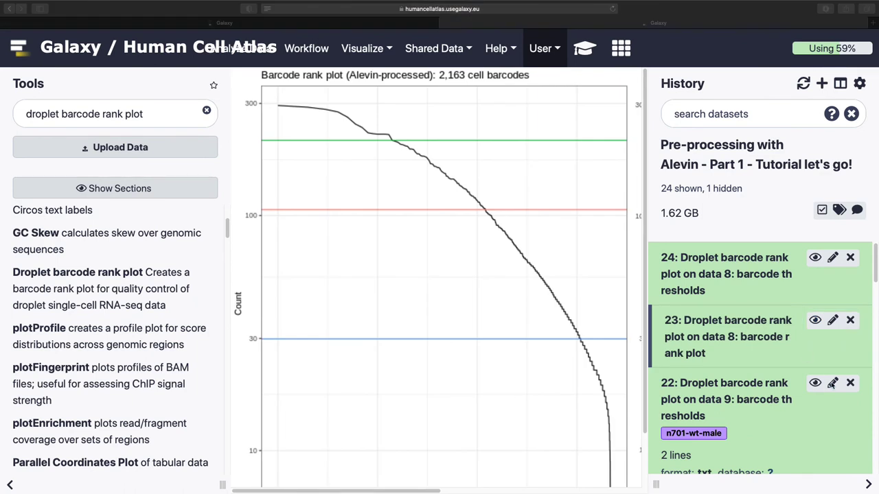
click(832, 320)
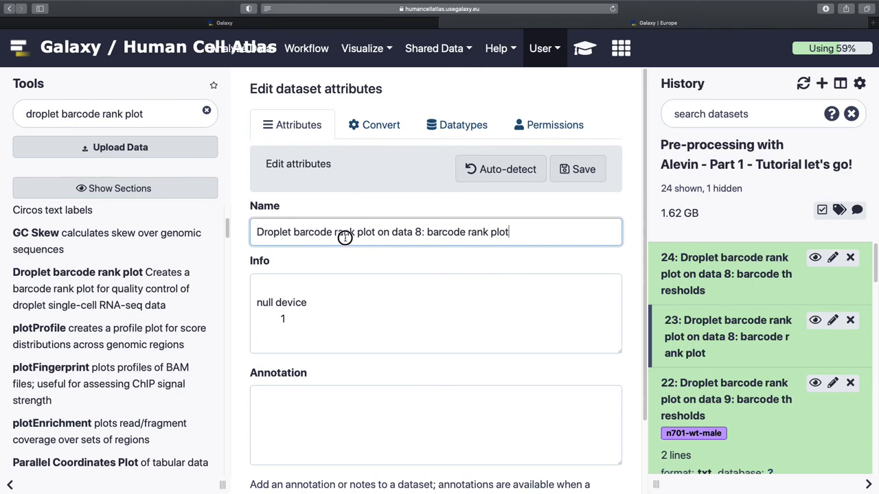
triple_click(345, 238)
text(Barcode Plot - Alevin processed barcodes)
click(578, 169)
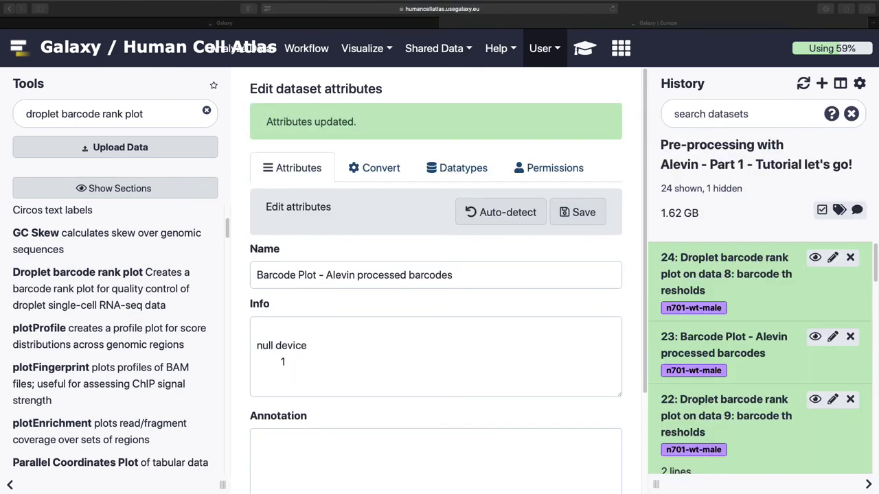
click(815, 337)
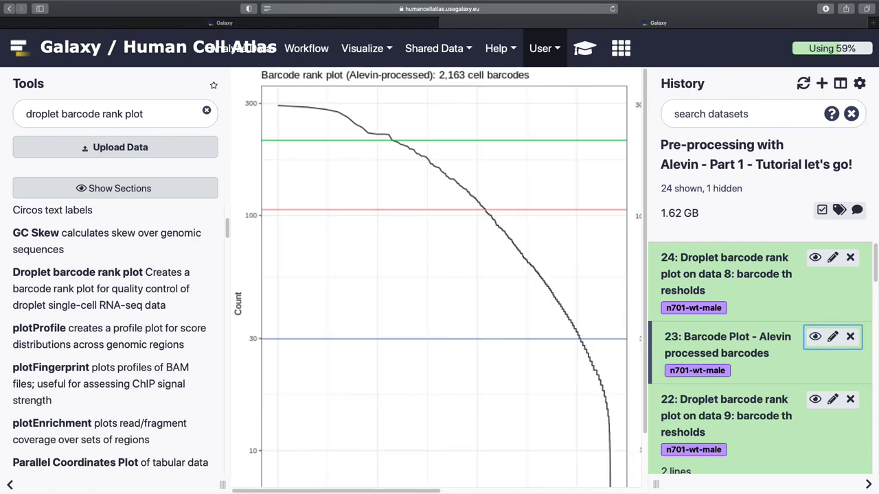
Step: Expand flenDist.txt in the history and rerun Alevin with its earlier settings
scroll(717, 365, down, 10)
click(716, 364)
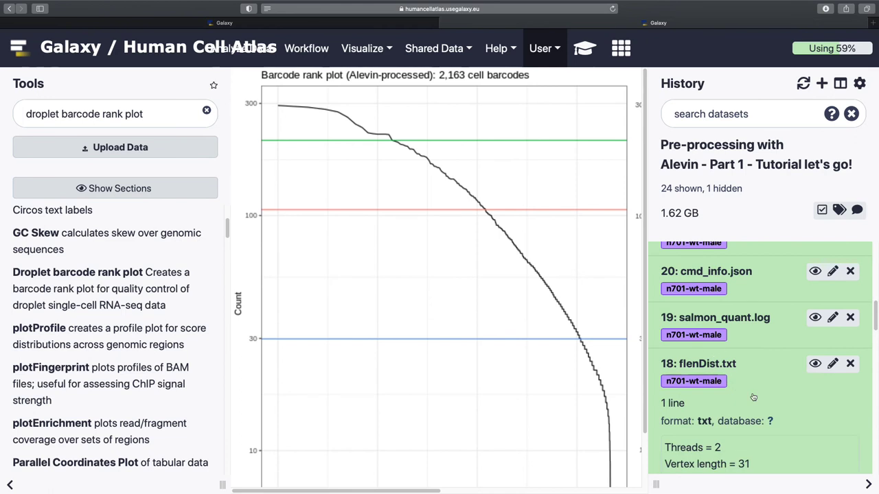
scroll(707, 385, down, 10)
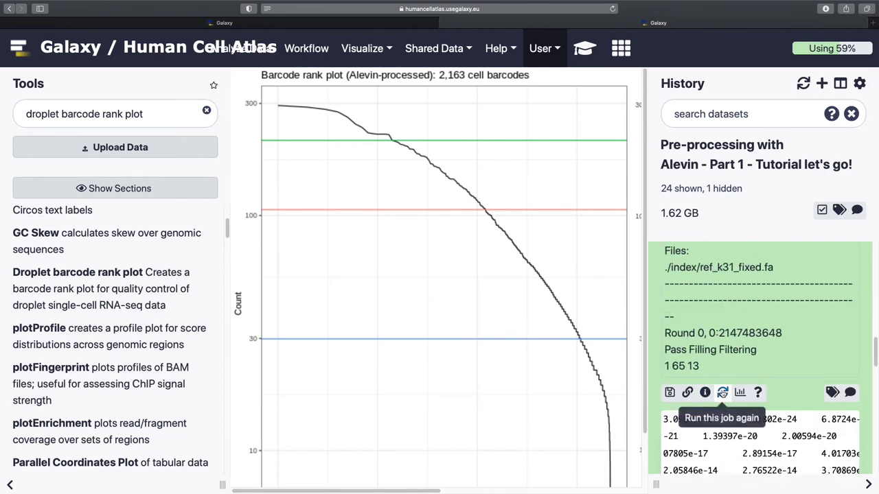
click(723, 392)
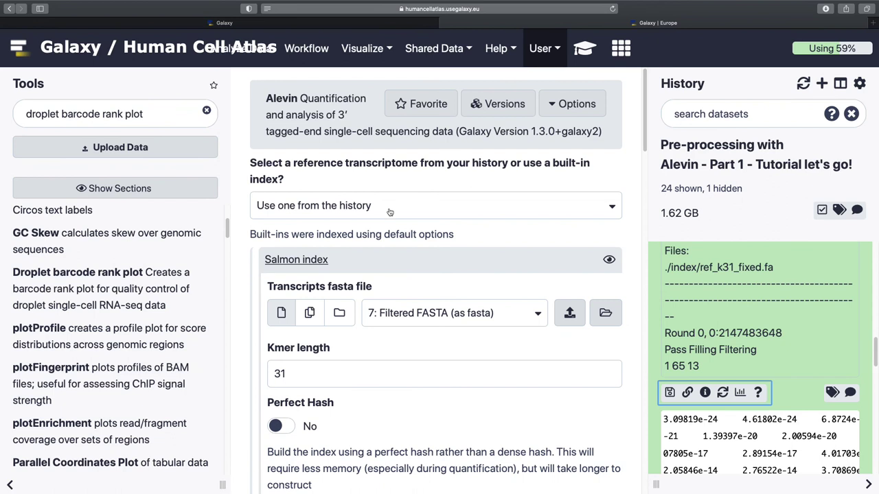
Step: Under Optional commands set keepCBFraction to 1 and freqThreshold to 3, then execute Alevin
scroll(398, 351, down, 15)
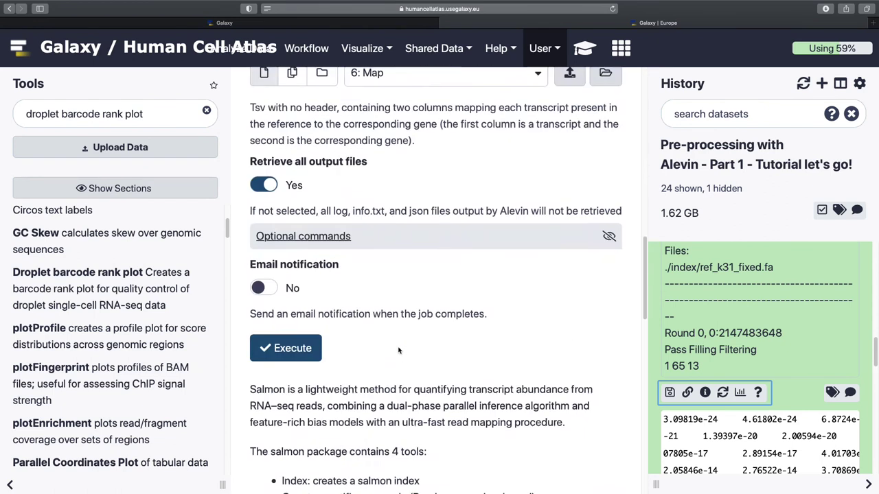
scroll(398, 351, up, 8)
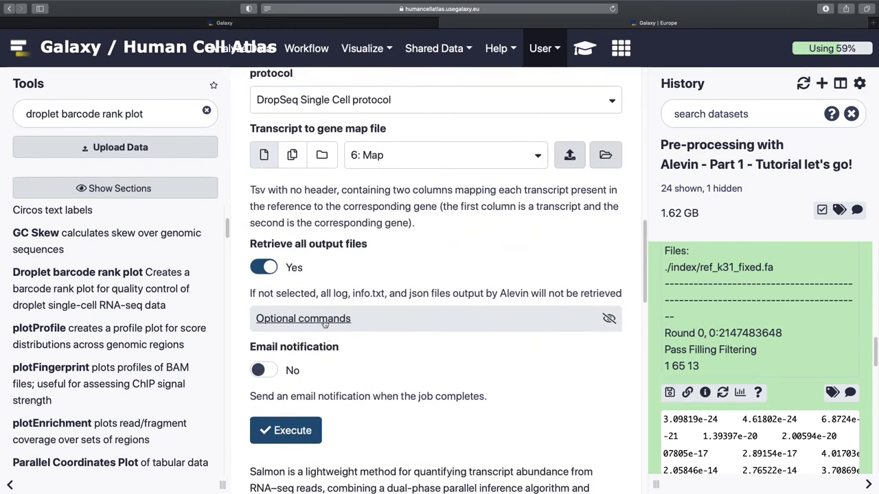
click(325, 320)
scroll(355, 379, down, 15)
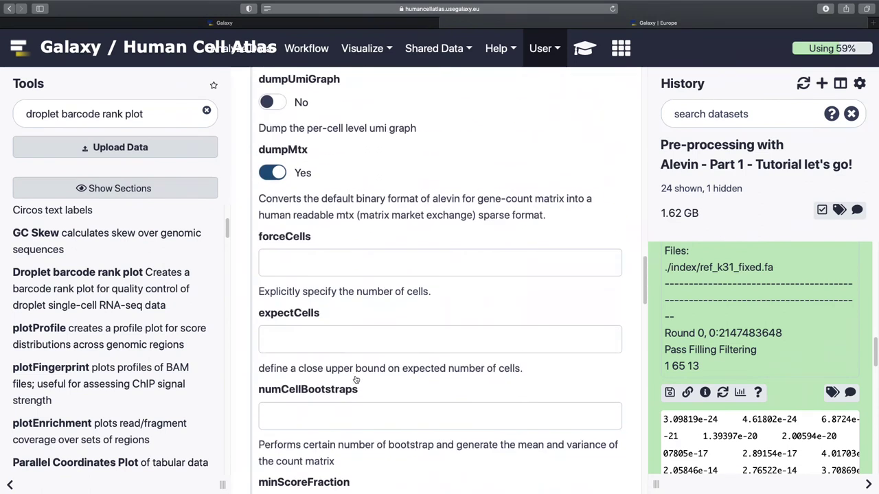
scroll(356, 379, down, 15)
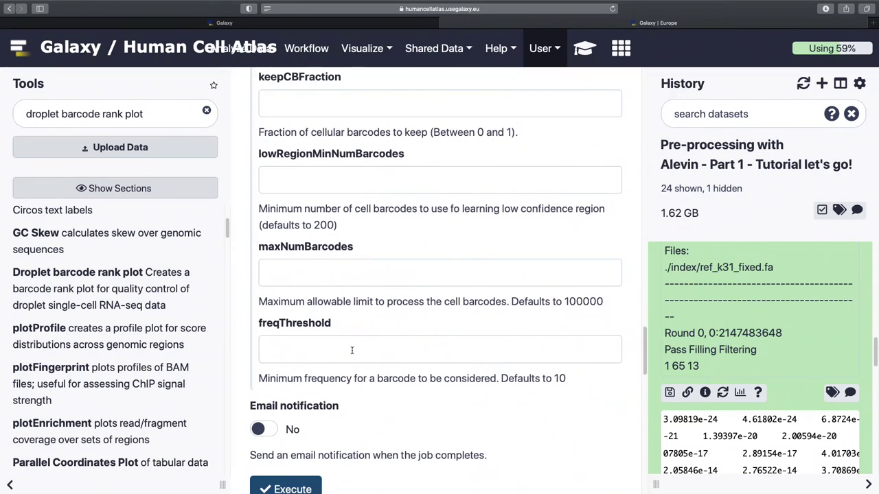
scroll(338, 274, up, 1)
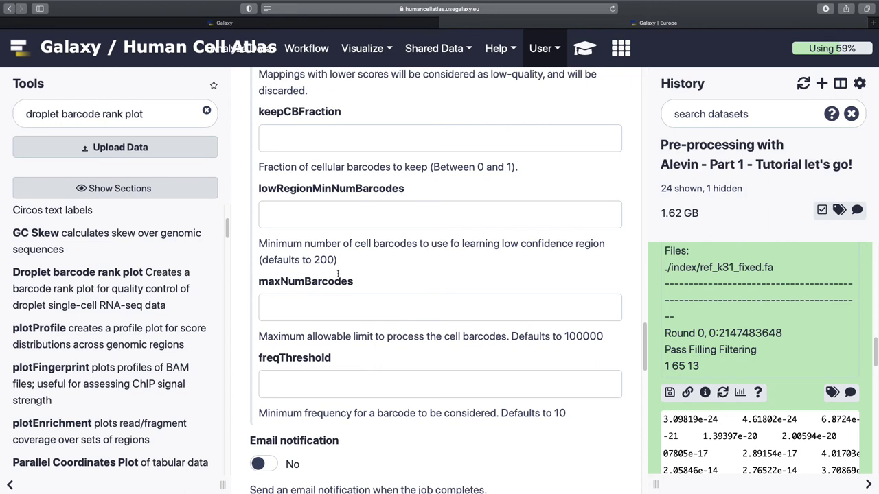
click(327, 139)
text(1)
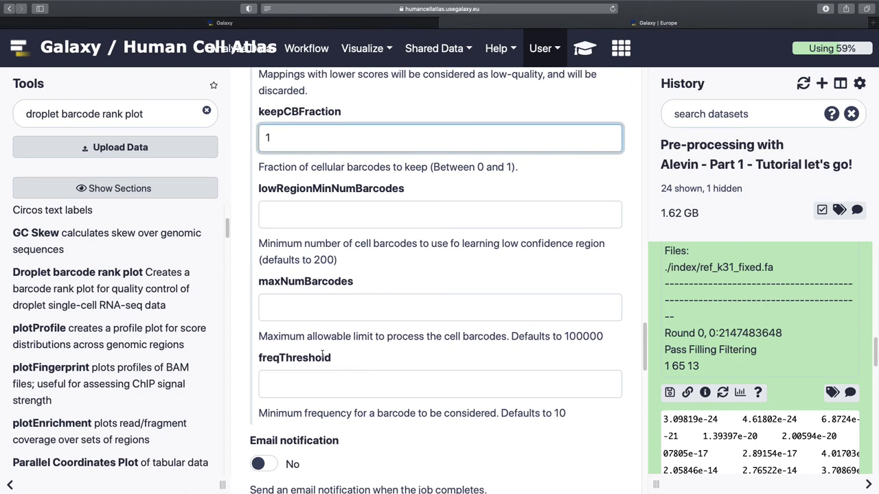
click(324, 388)
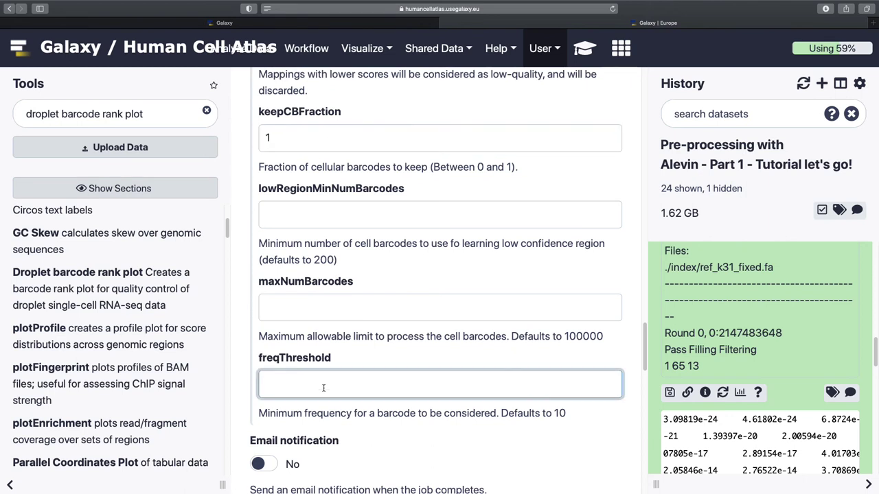
text(3)
click(358, 363)
scroll(566, 283, down, 3)
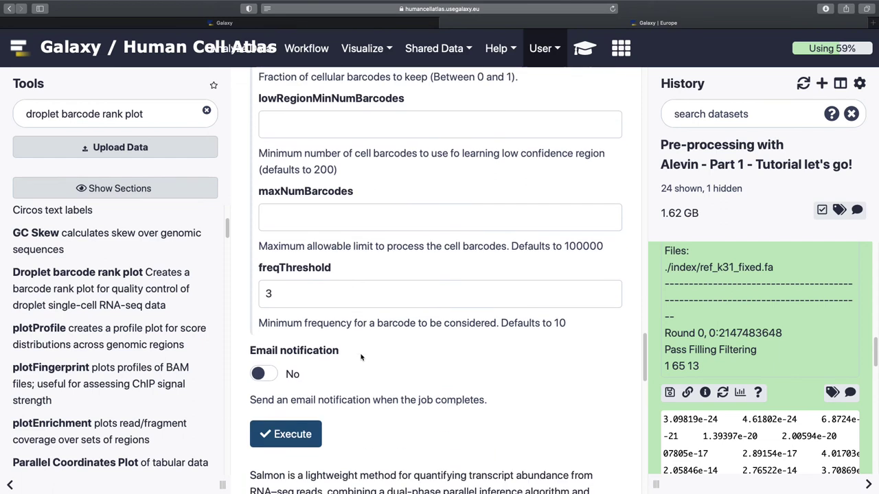
click(285, 381)
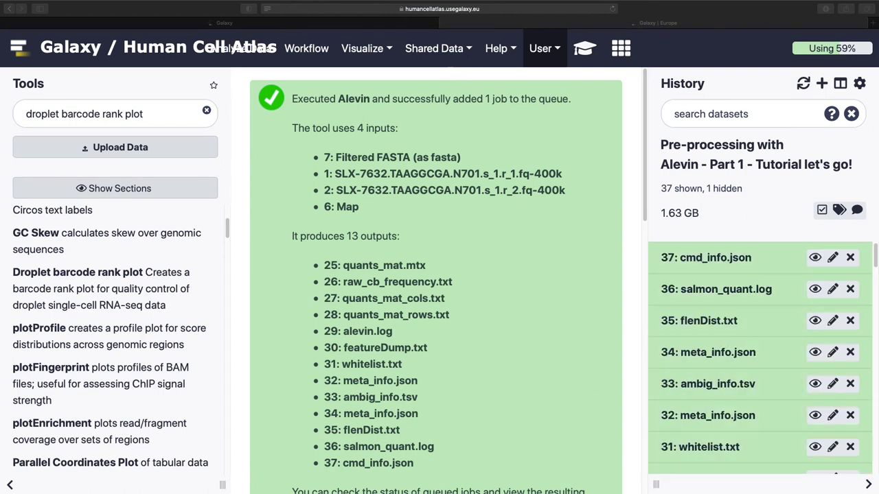
Step: Display item 32's meta_info.json, showing 400000 total reads and 22539 final cells
click(815, 352)
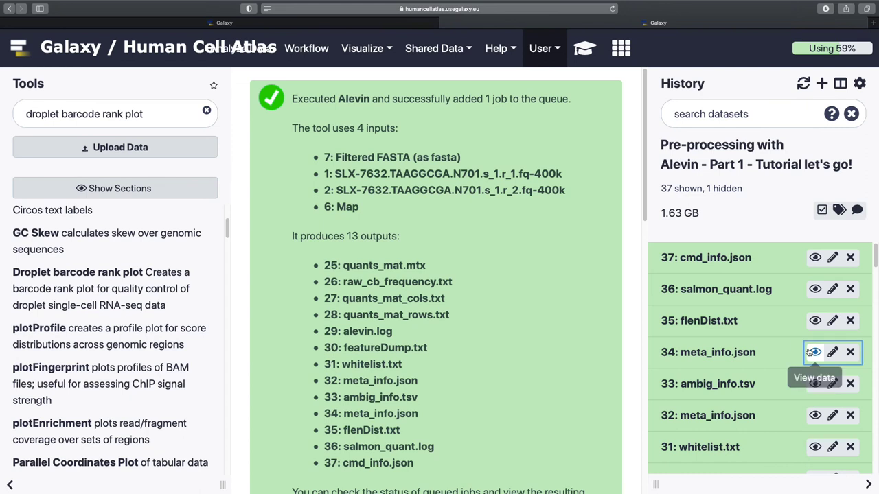
click(815, 415)
scroll(811, 417, down, 8)
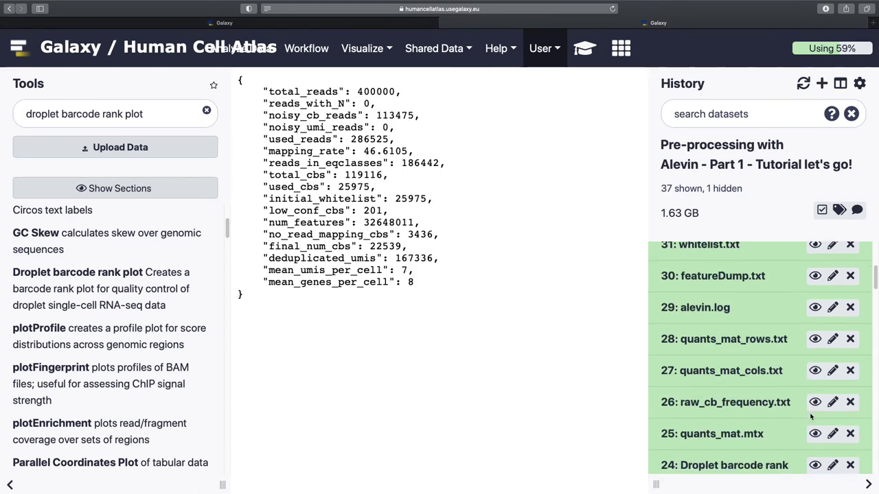
Step: Expand and collapse quants_mat.mtx to inspect its details in the history
click(759, 366)
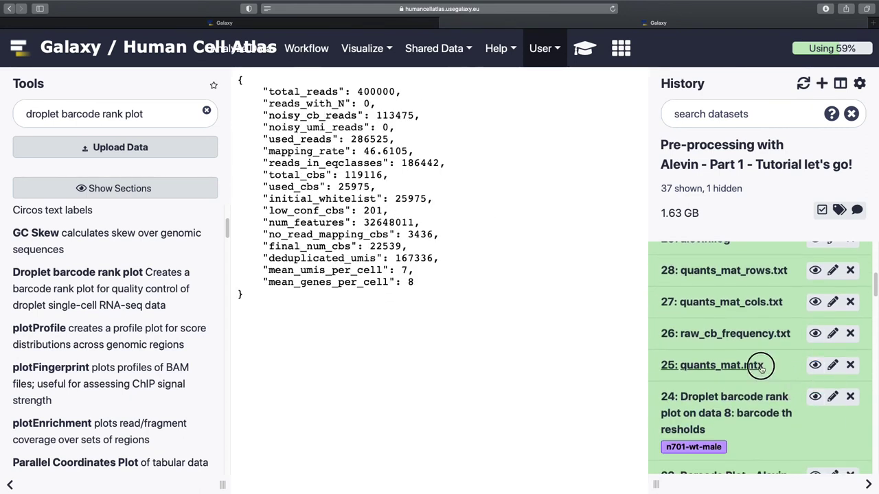
scroll(775, 417, down, 5)
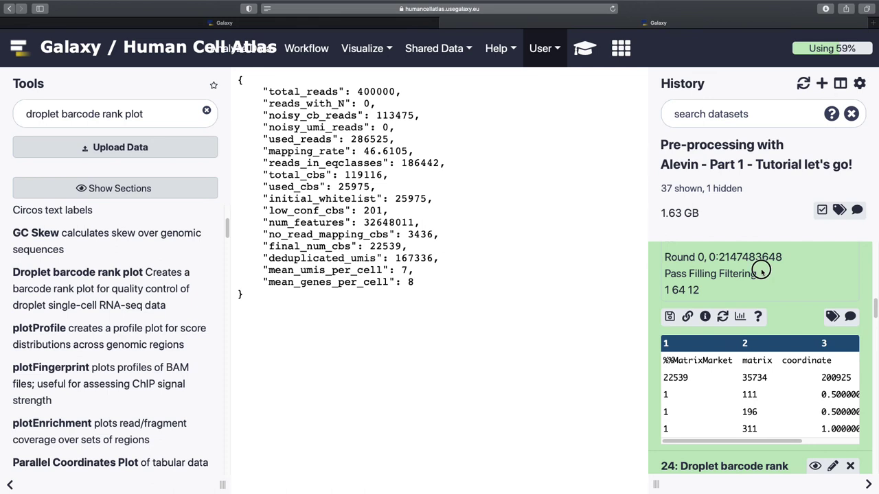
scroll(756, 275, up, 4)
scroll(733, 280, up, 3)
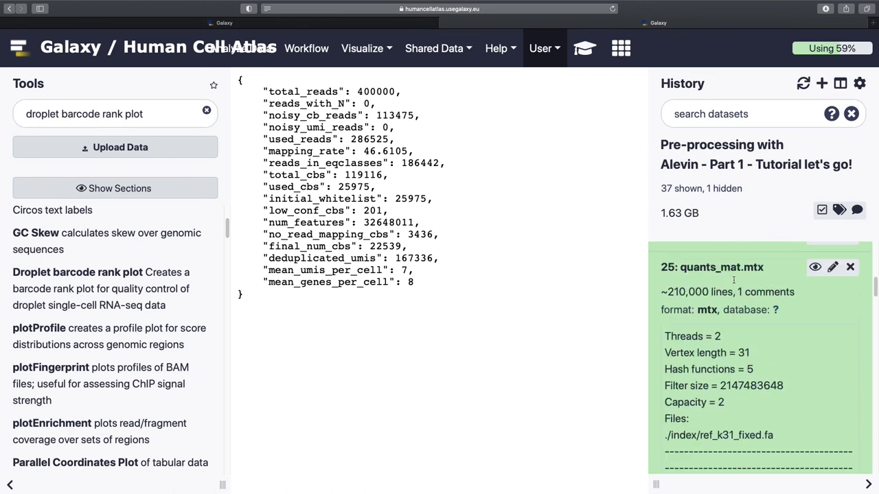
click(735, 273)
scroll(743, 337, up, 1)
scroll(744, 337, up, 5)
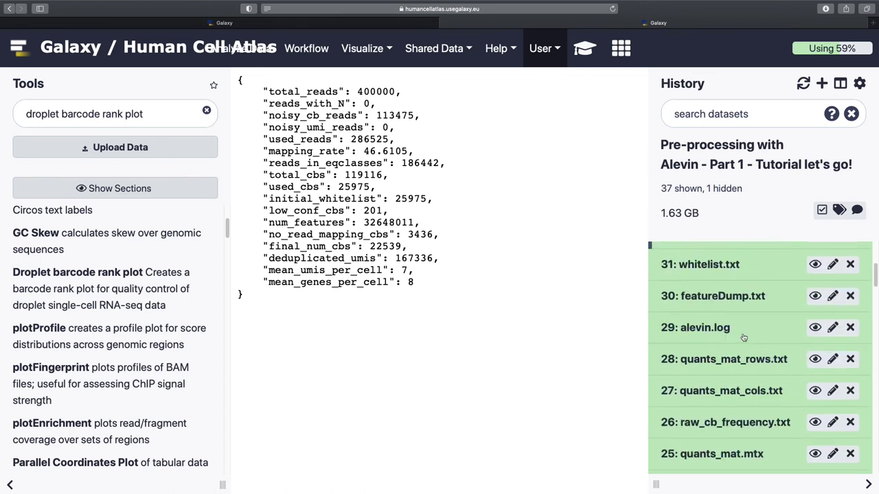
scroll(743, 337, down, 4)
scroll(744, 337, down, 2)
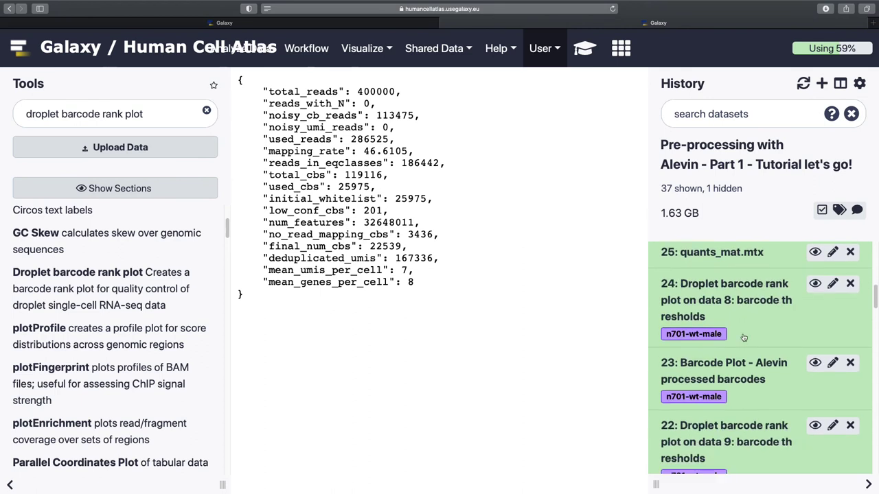
scroll(744, 337, up, 5)
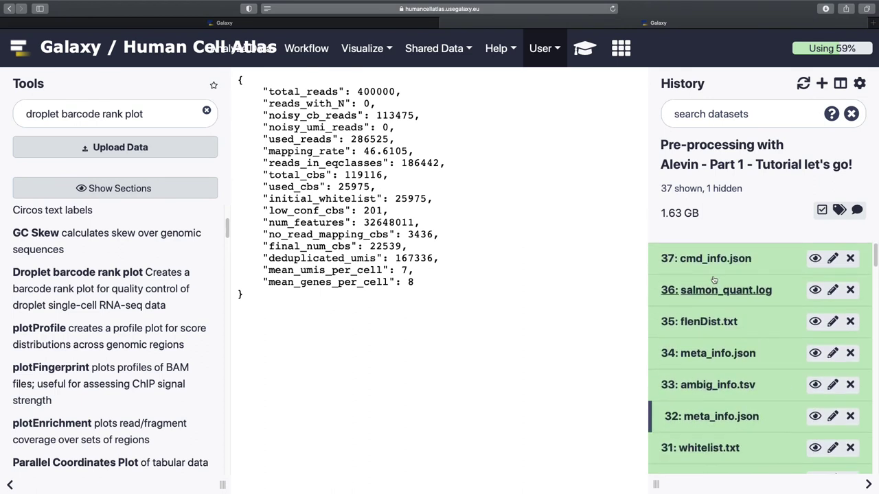
scroll(718, 388, down, 5)
scroll(718, 388, down, 2)
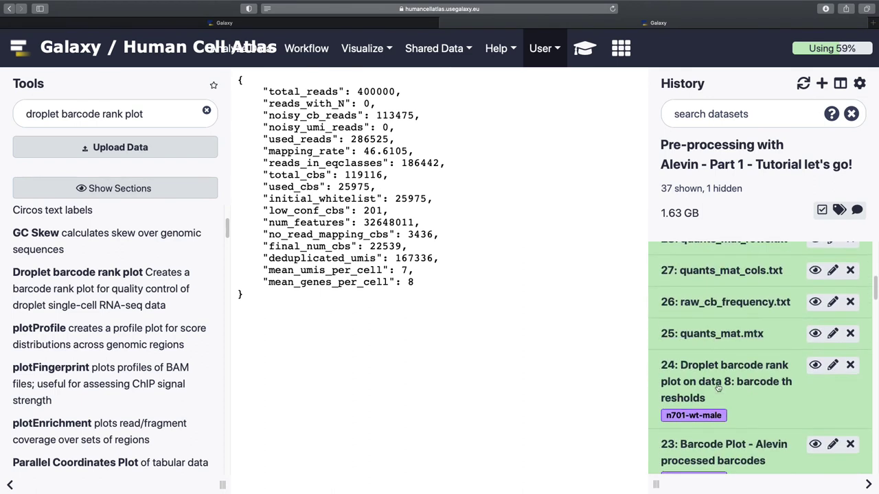
scroll(719, 308, up, 5)
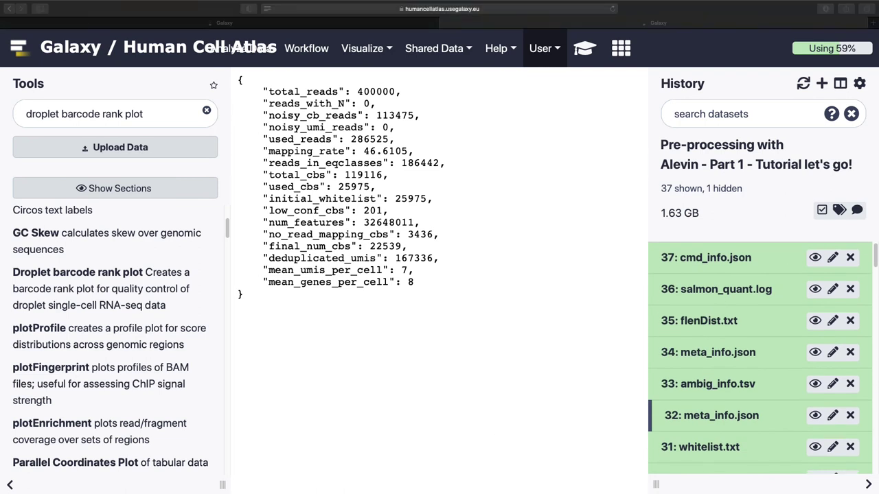
Step: Search 'salmonkallis' and open salmonKallistoMtxTo10x, briefly checking its training tutorial
click(156, 114)
key(super+a)
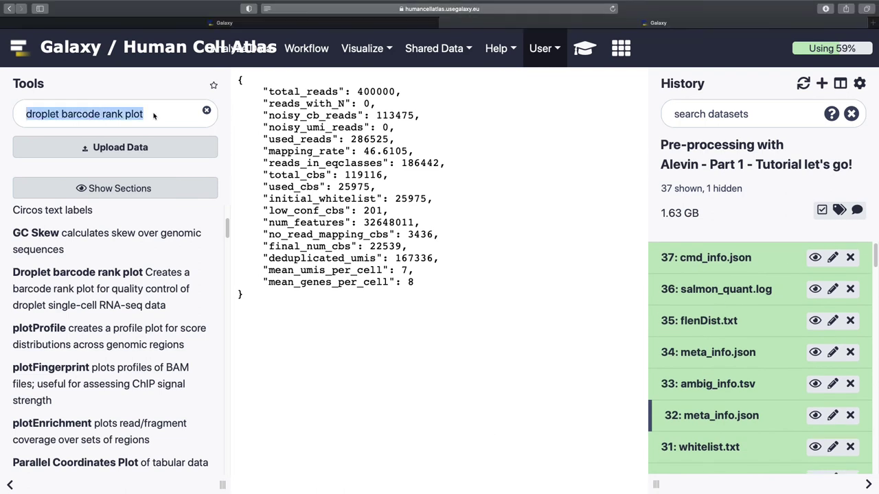
text(salmonk)
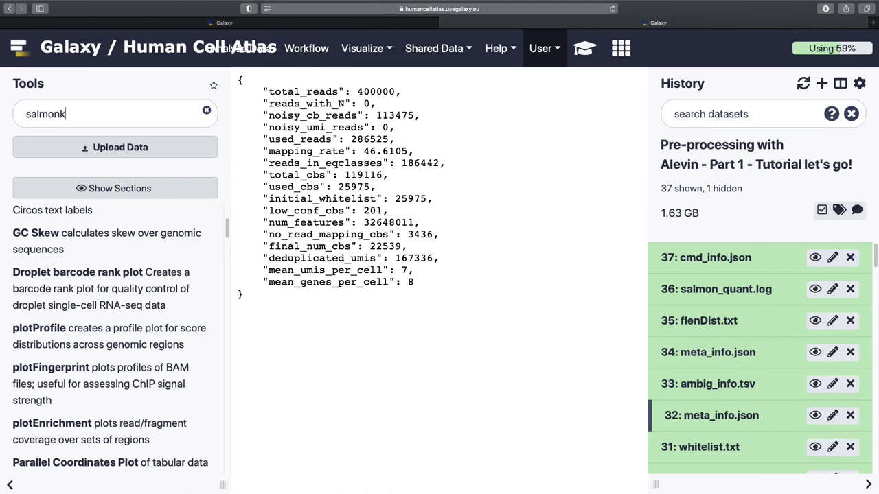
text(allisto)
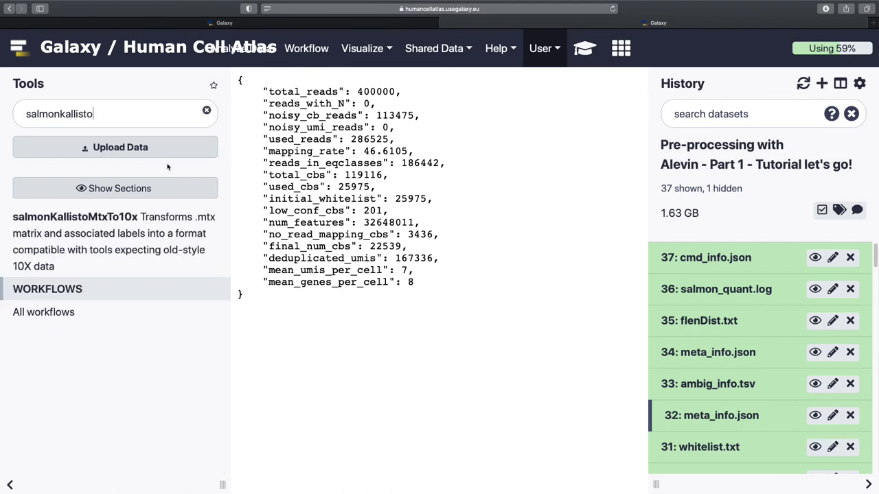
click(75, 217)
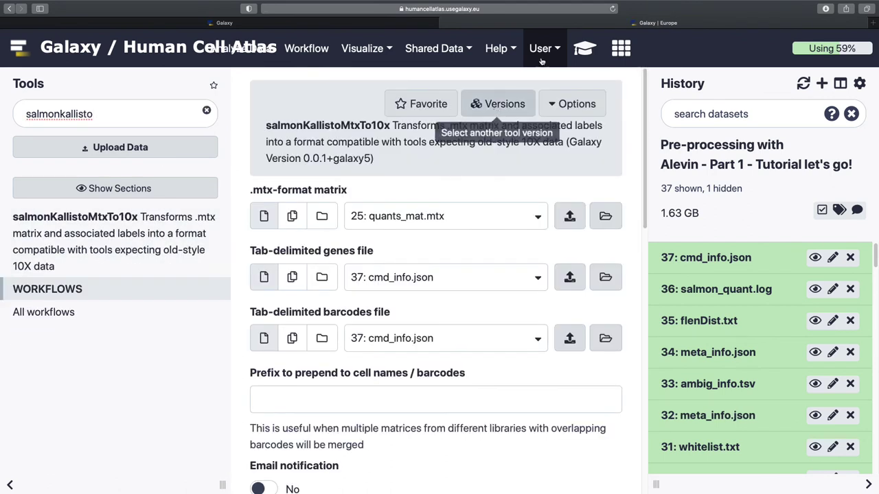
click(585, 49)
click(834, 162)
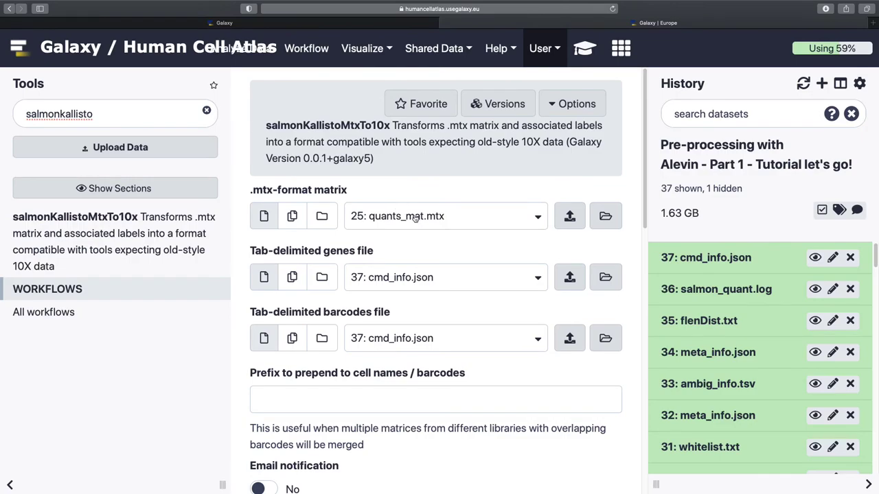
Step: Use quants_mat_cols.txt genes, 25: quants_mat.mtx matrix and quants_mat_rows.txt barcodes, then execute
click(422, 276)
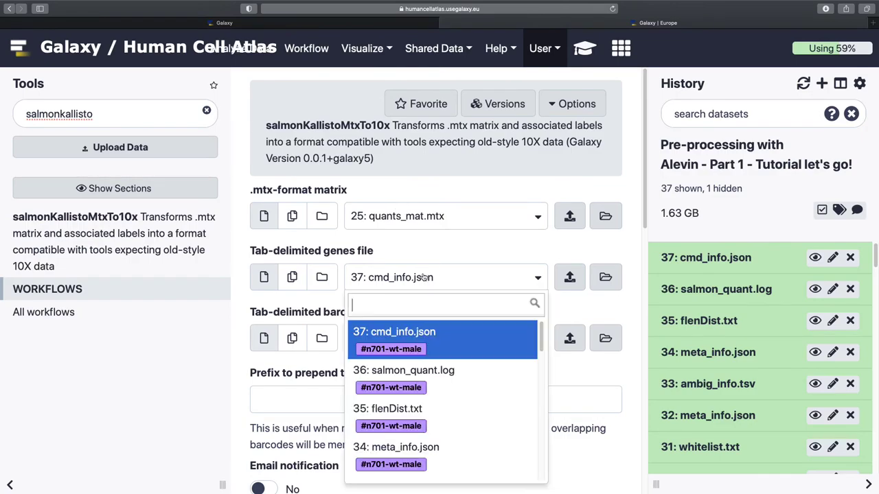
scroll(426, 385, down, 7)
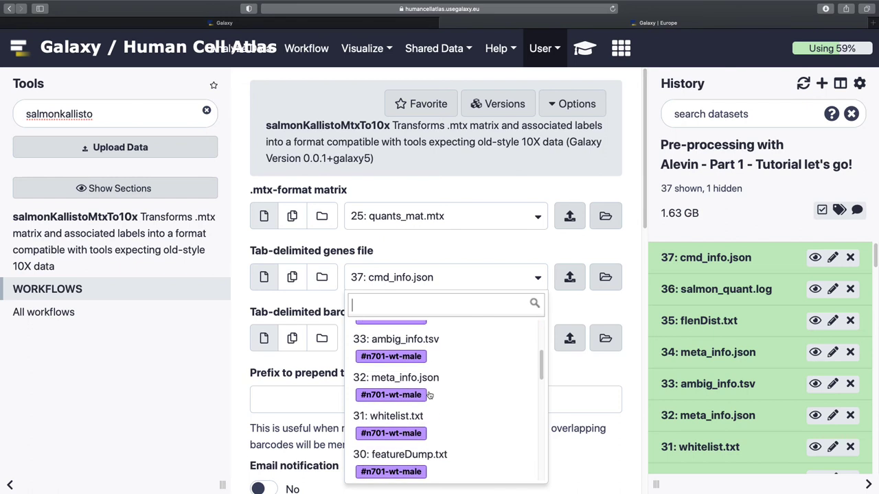
click(440, 453)
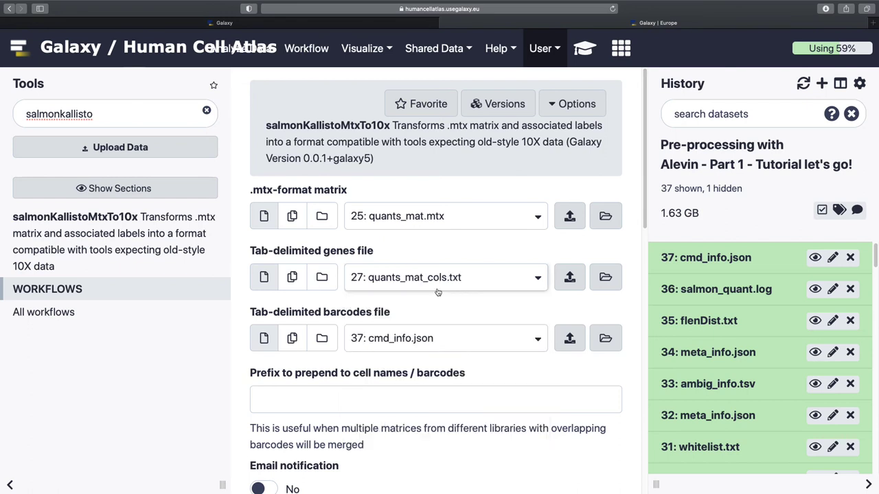
click(459, 226)
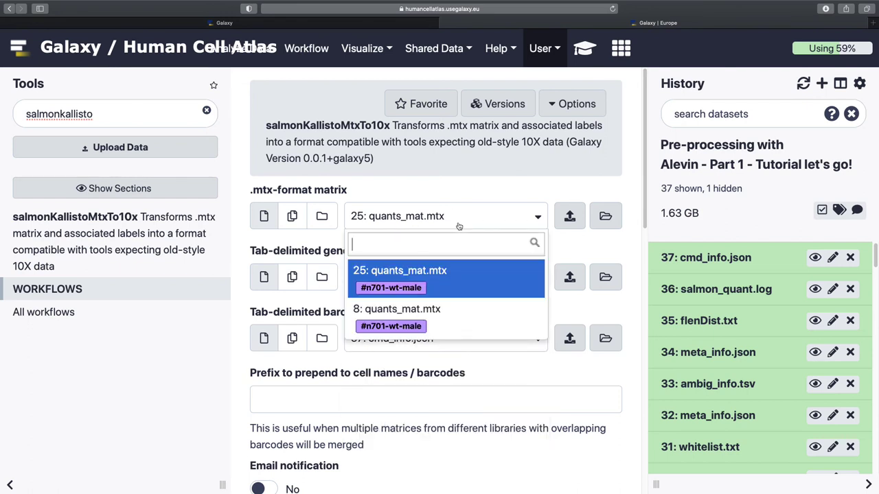
click(447, 279)
click(437, 337)
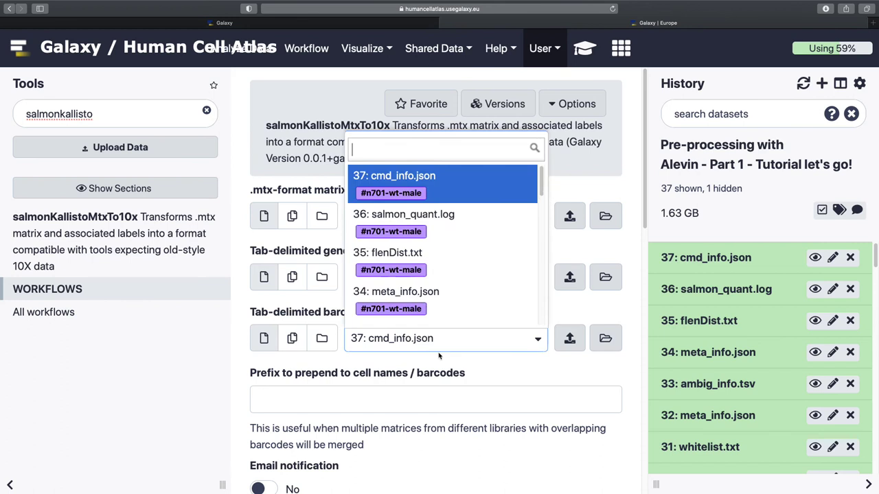
scroll(450, 291, down, 5)
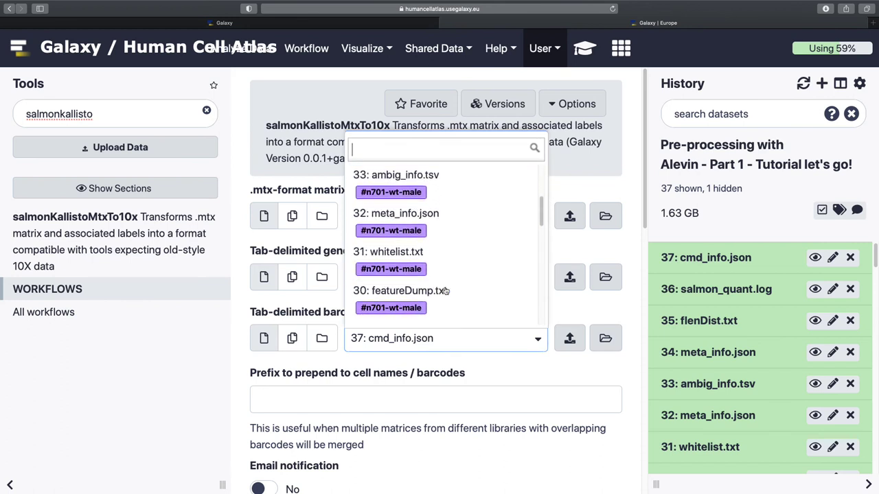
scroll(445, 290, down, 4)
click(439, 271)
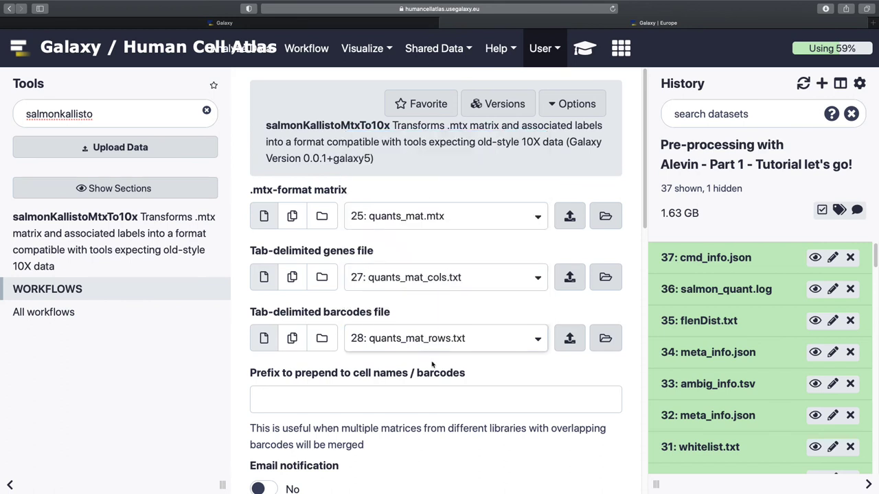
scroll(443, 427, down, 2)
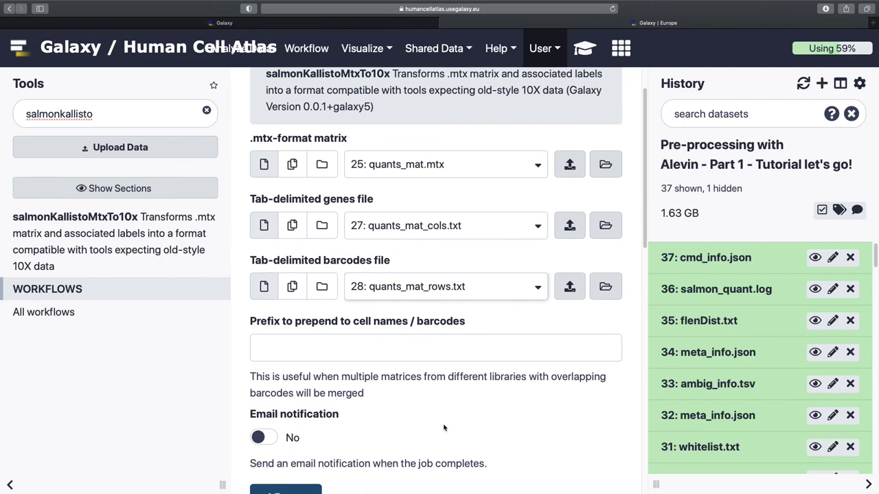
scroll(404, 339, down, 5)
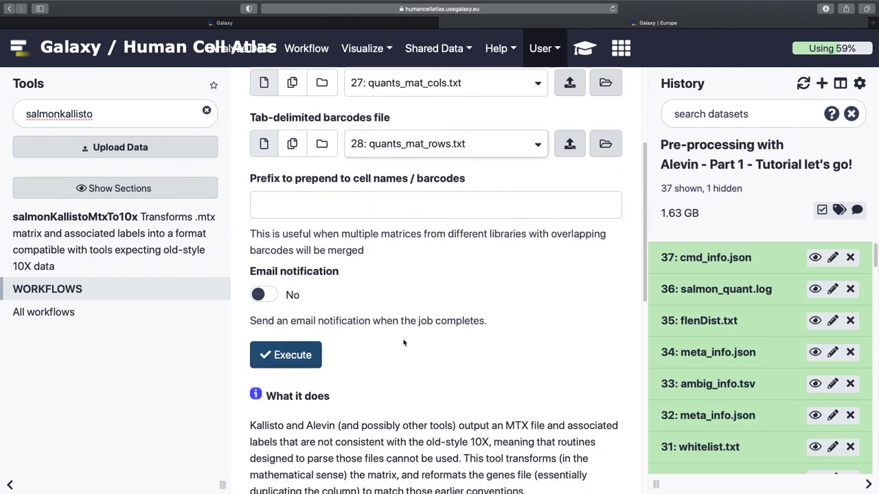
click(292, 357)
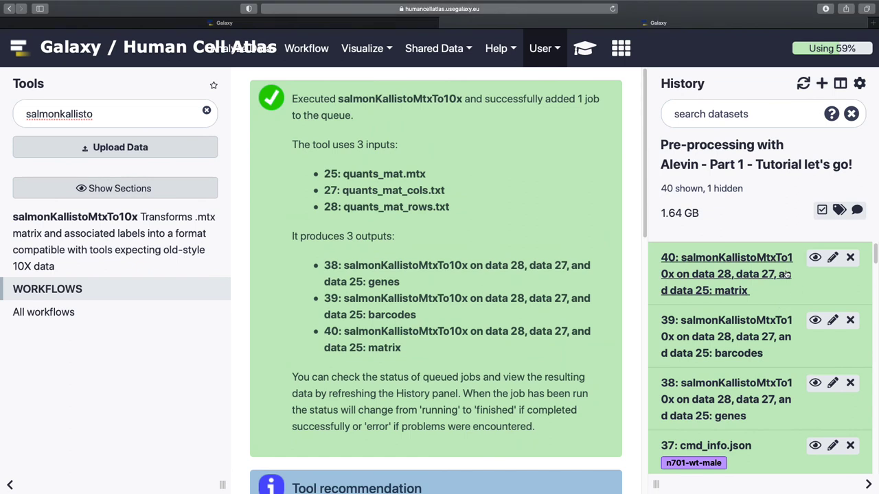
Step: Name dataset 40 'Matrix table', 39 'Barcode Table' and 38 'Gene table (before)'
click(832, 258)
triple_click(417, 232)
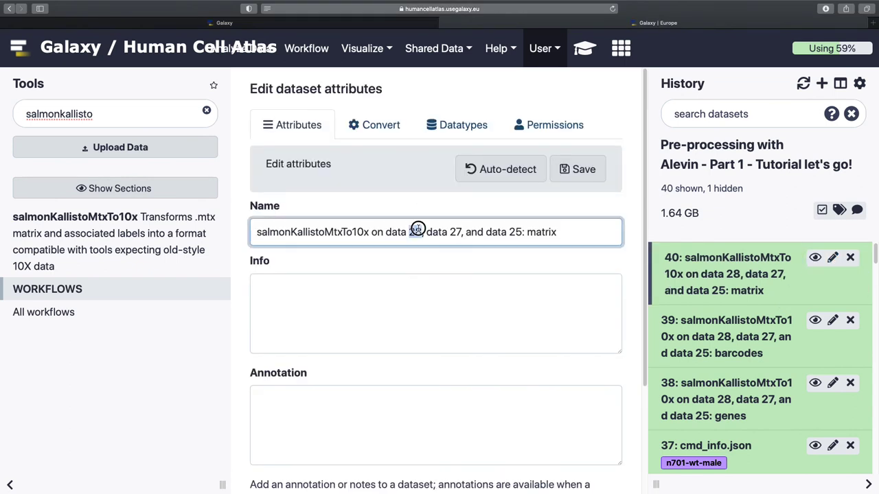
text(Matrix table)
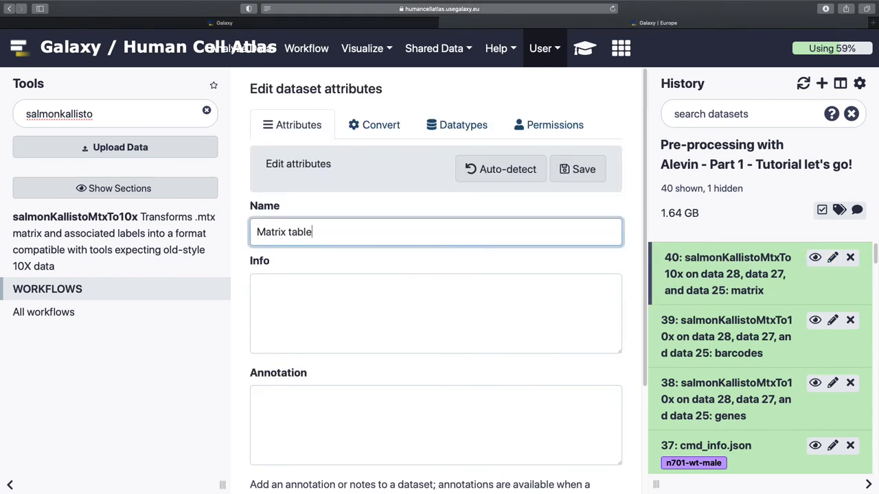
click(580, 169)
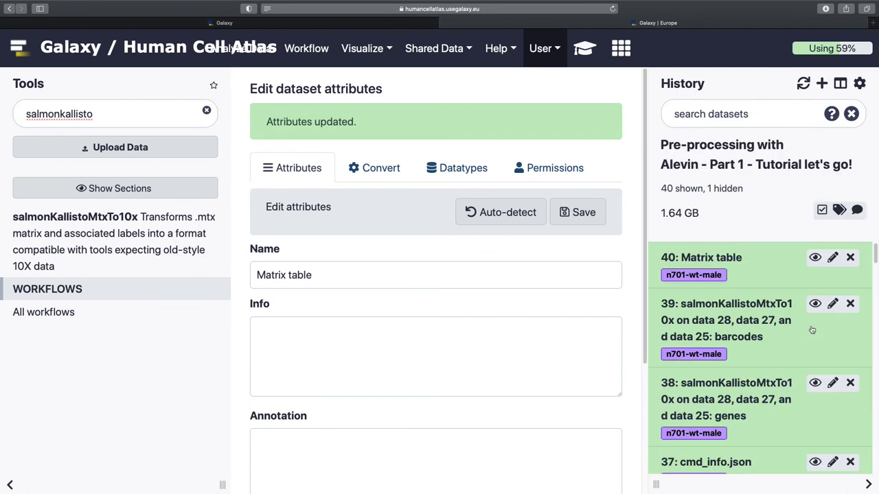
click(833, 304)
triple_click(417, 232)
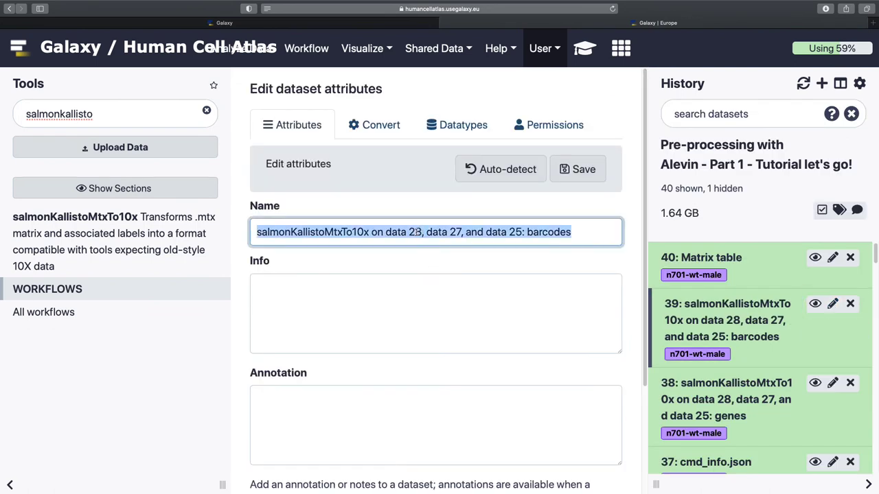
text(Barcod)
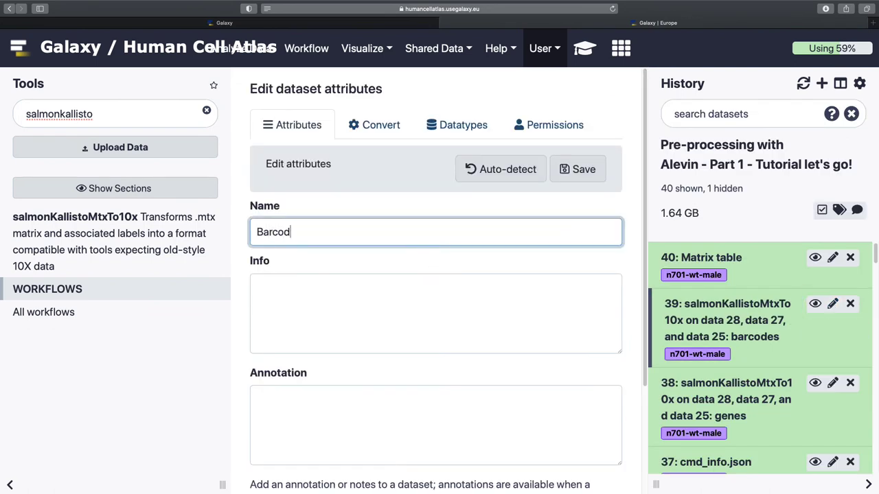
text(e Table)
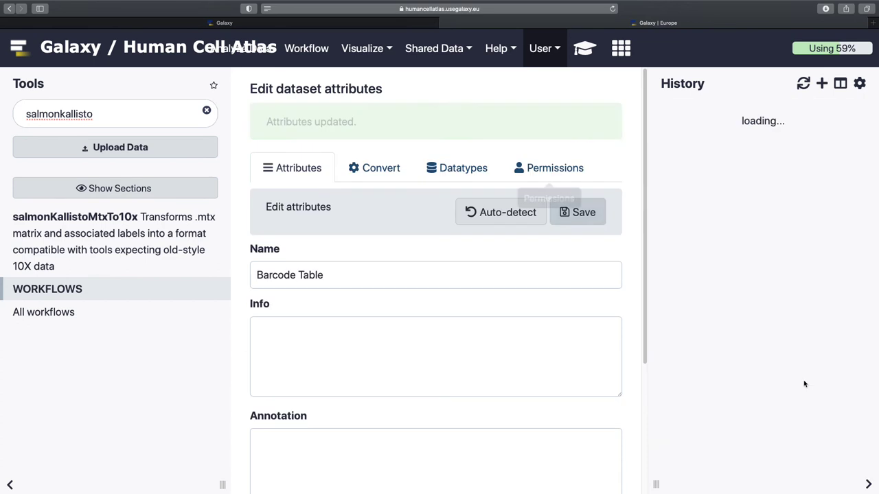
click(832, 349)
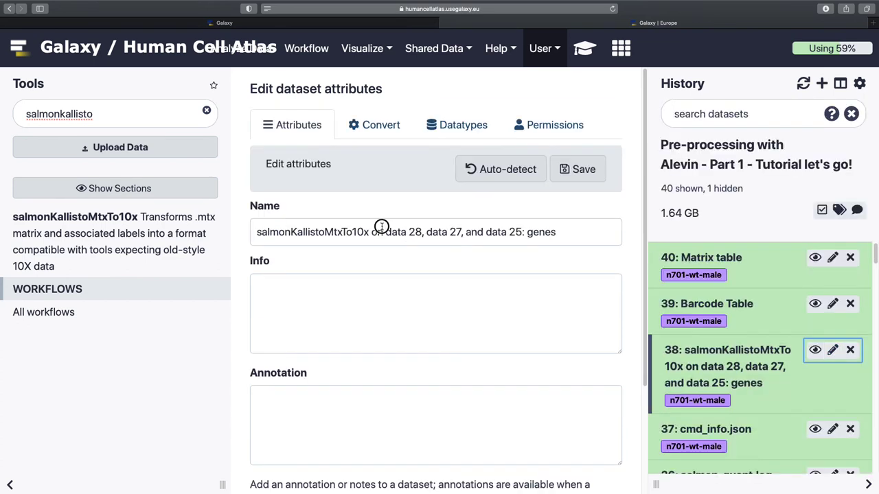
triple_click(381, 226)
text(Gene table (before)
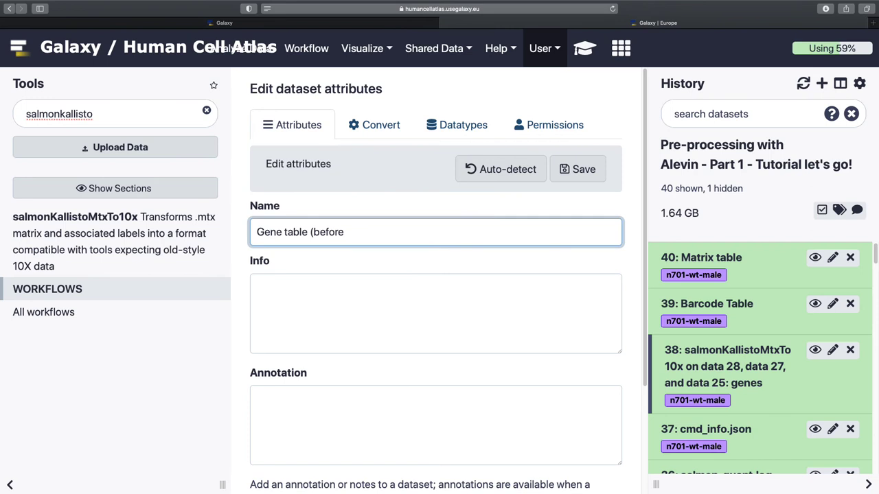
click(578, 169)
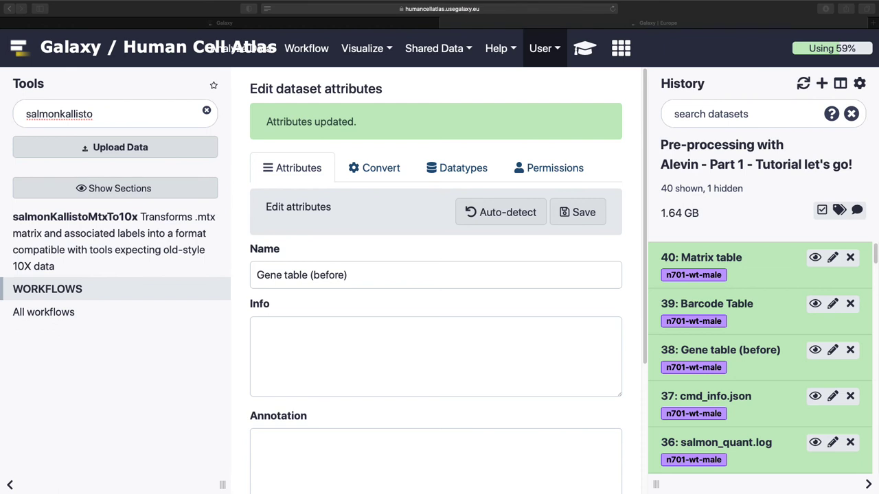
Step: Find GTF2GeneList with a 'gtf' search and keep the Mus_musculus GTF as input
click(137, 113)
click(138, 113)
double_click(138, 113)
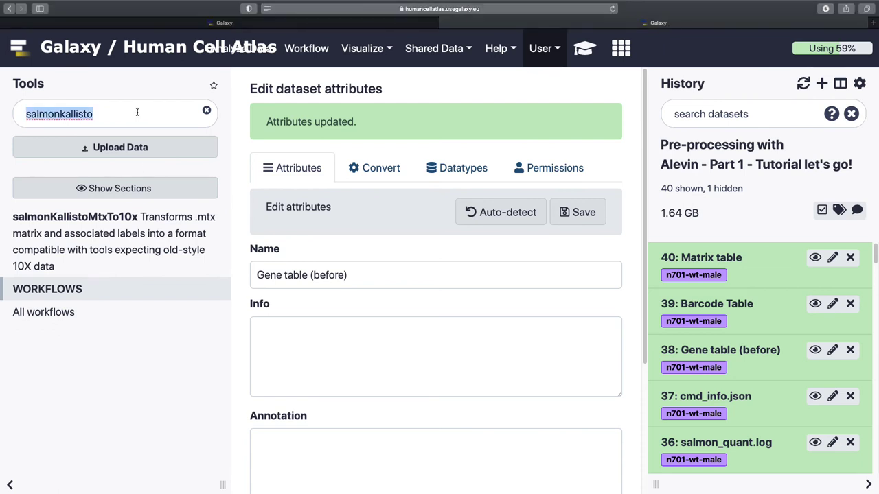
text(gtf2)
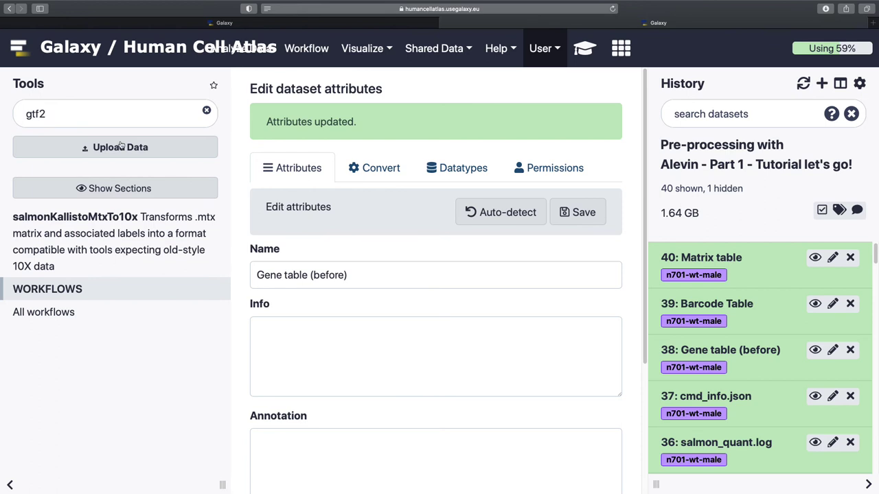
click(124, 218)
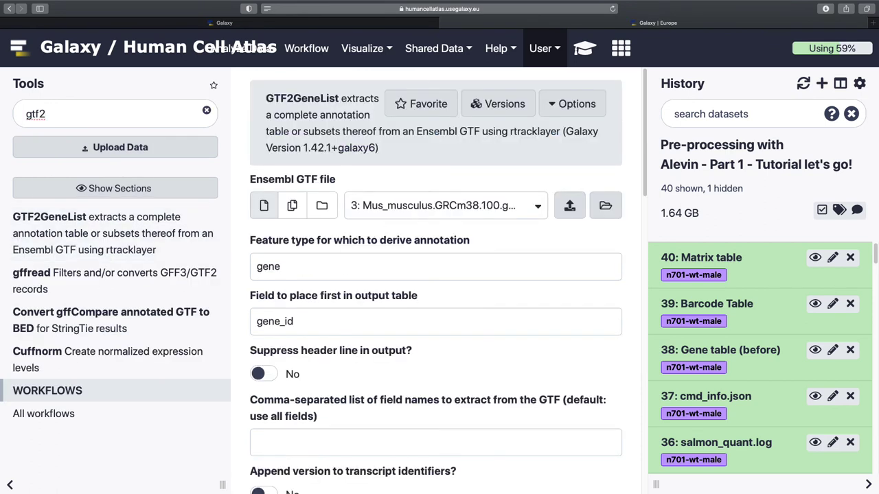
click(414, 215)
click(411, 215)
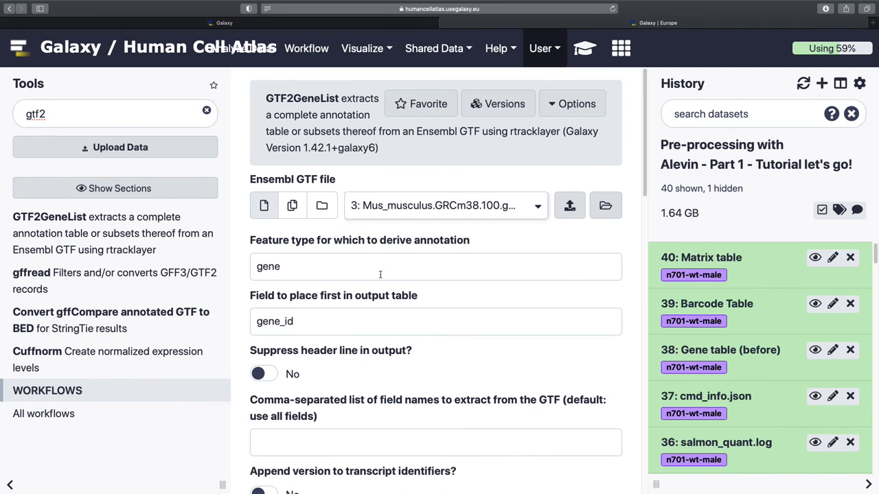
Step: Suppress the header and set the fields to gene_id,gene_name,mito
scroll(379, 274, down, 1)
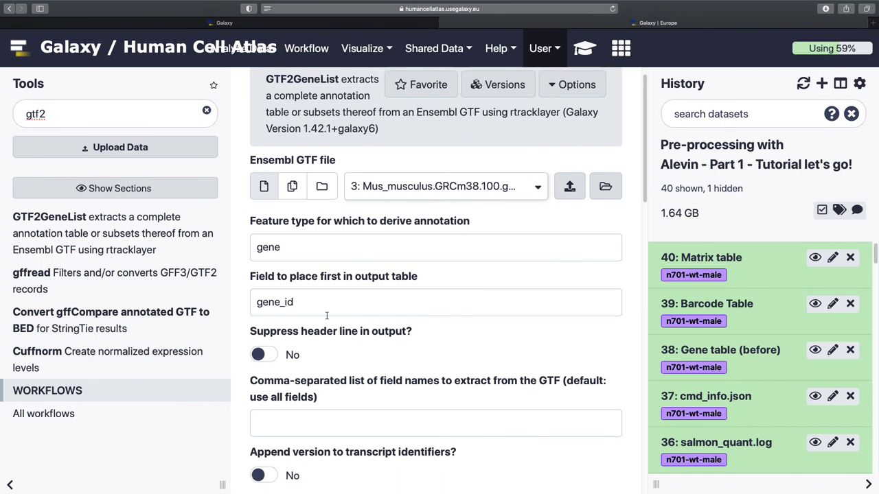
scroll(327, 315, down, 4)
click(264, 277)
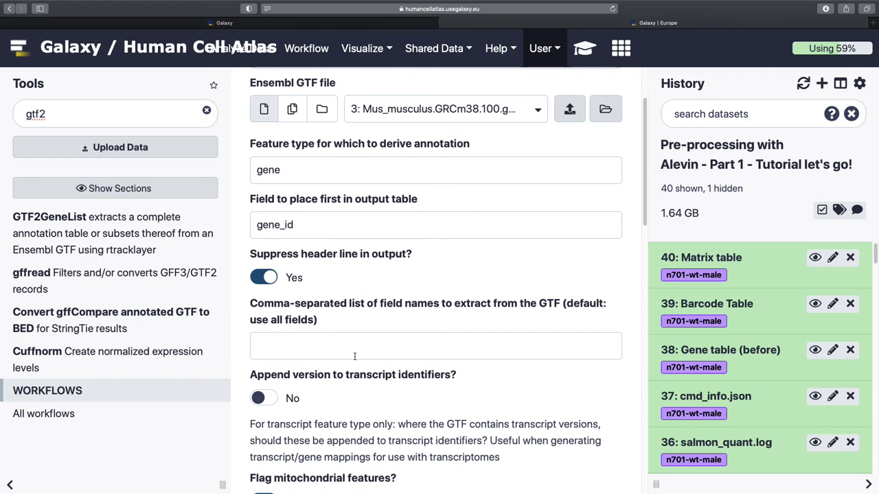
scroll(354, 357, down, 1)
click(330, 338)
text(gen)
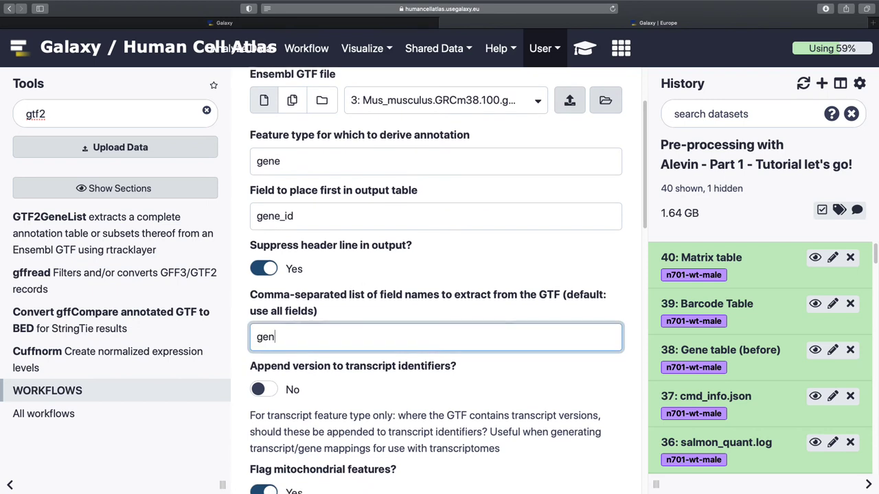
text(e_id,gene_nam)
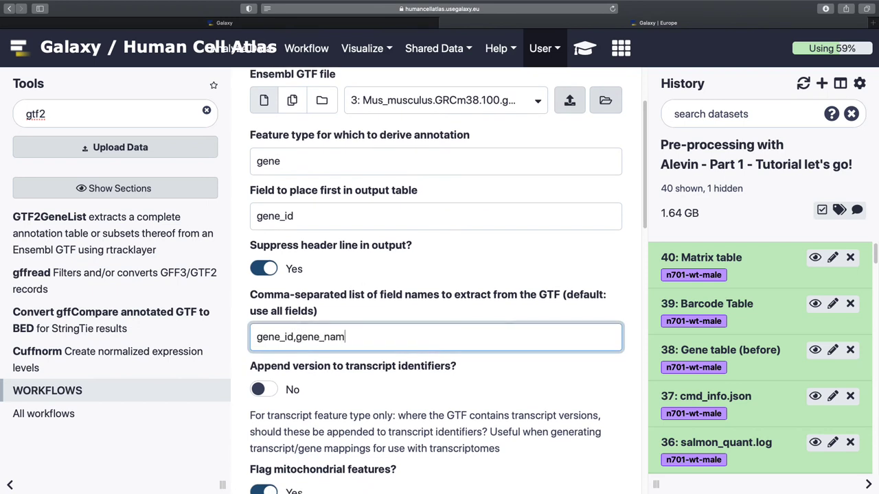
text(e,mito)
Step: Leave transcript-version appending on and run GTF2GeneList
scroll(401, 356, down, 3)
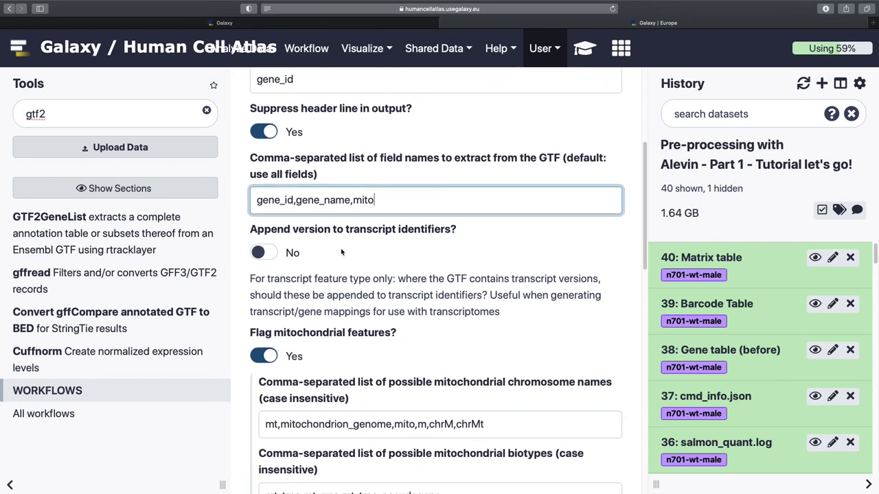
click(281, 254)
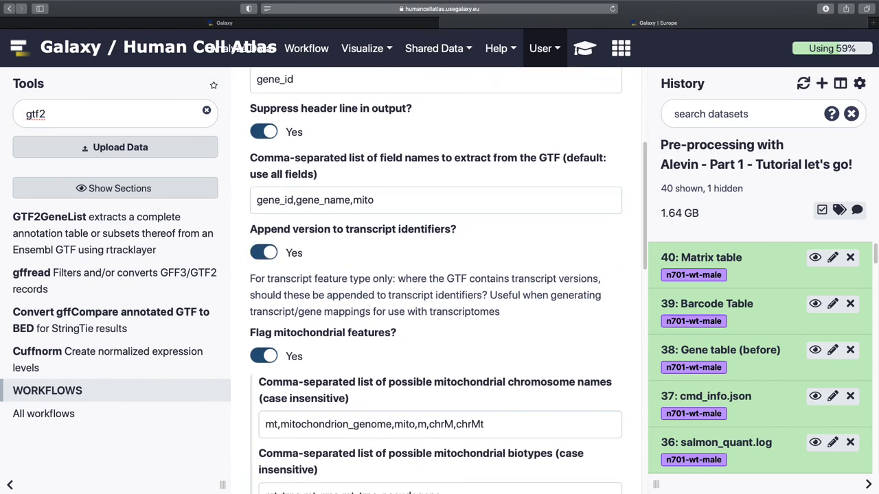
scroll(364, 312, down, 1)
click(270, 237)
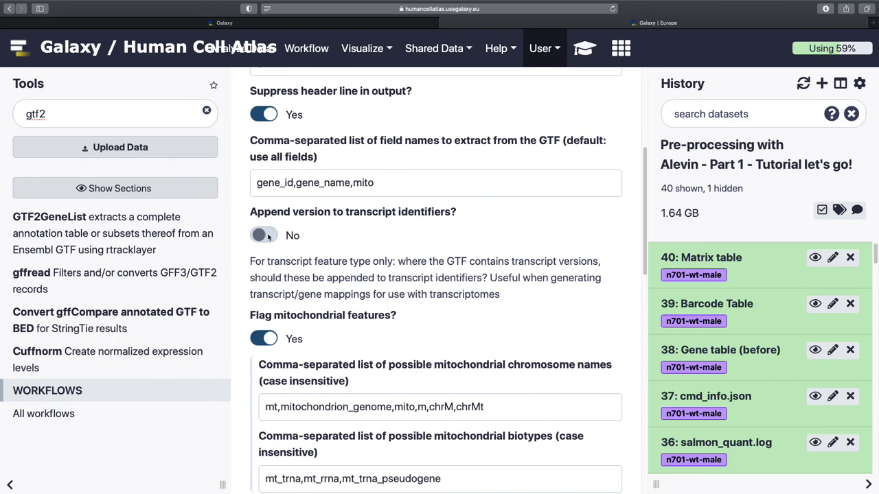
scroll(325, 357, down, 1)
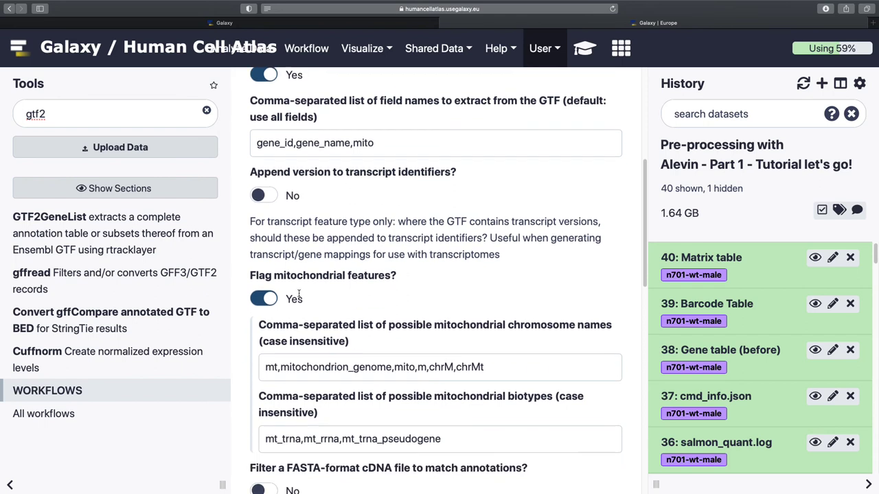
click(272, 205)
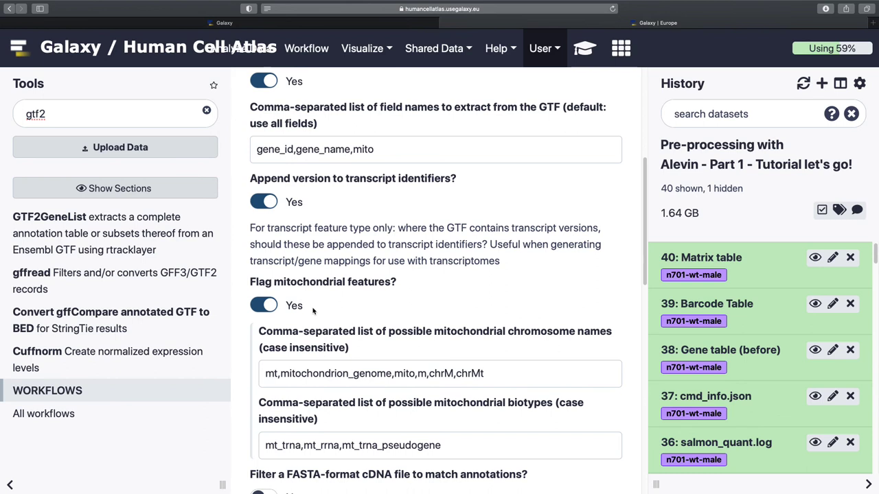
scroll(313, 311, down, 4)
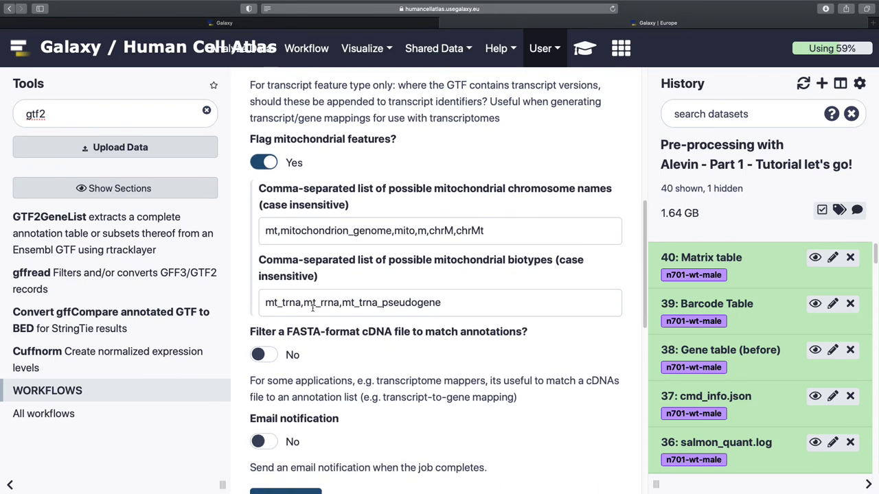
scroll(313, 307, down, 3)
click(306, 390)
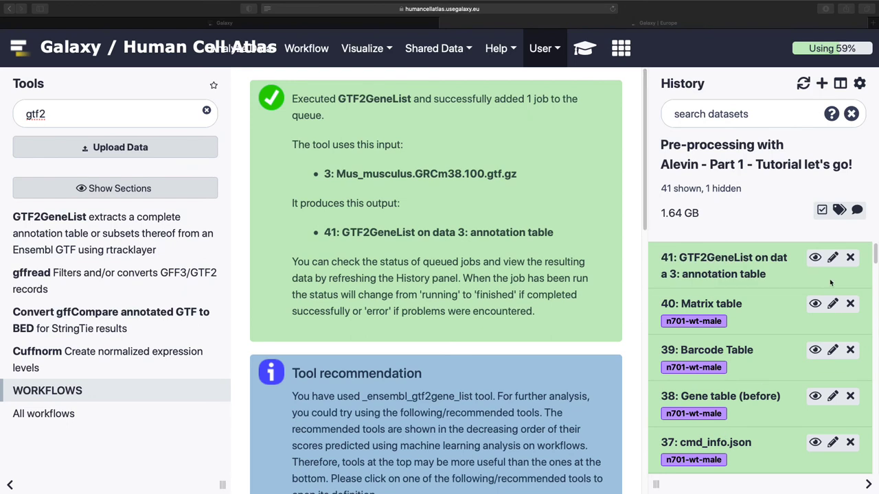
Step: View the new annotation table and rename dataset 41 to 'Gene information'
click(815, 258)
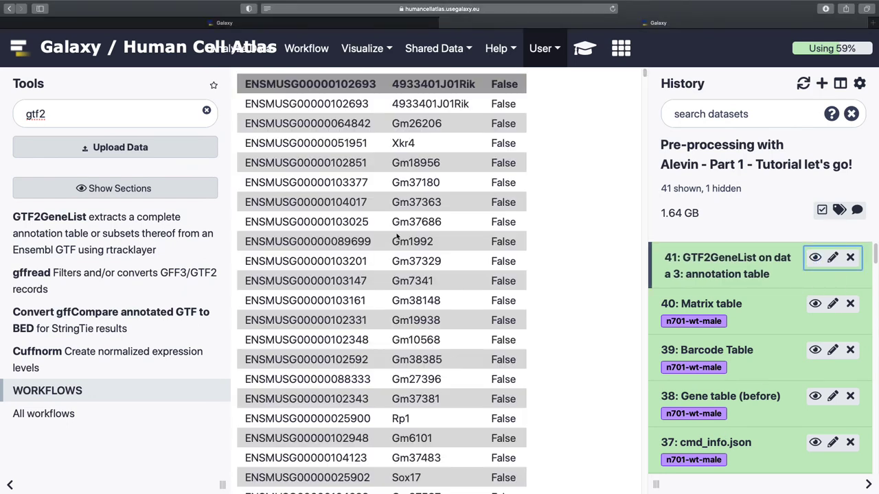
click(832, 258)
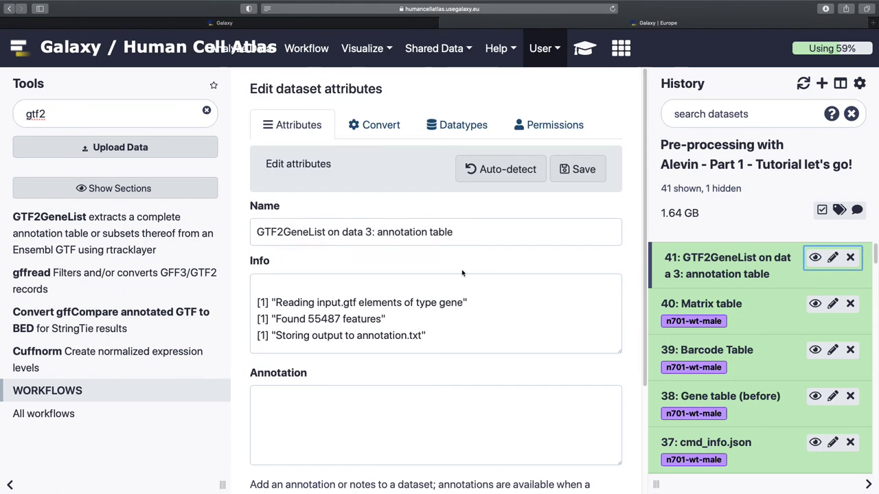
triple_click(454, 232)
text(Gene information)
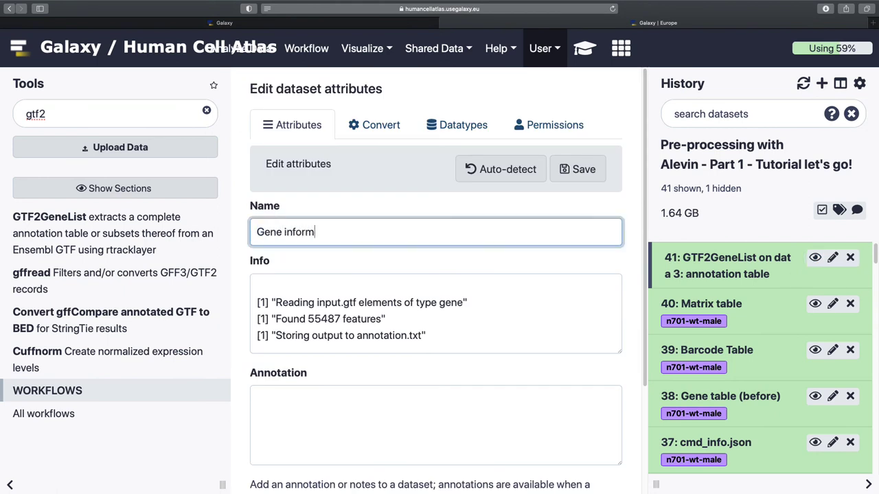
click(584, 169)
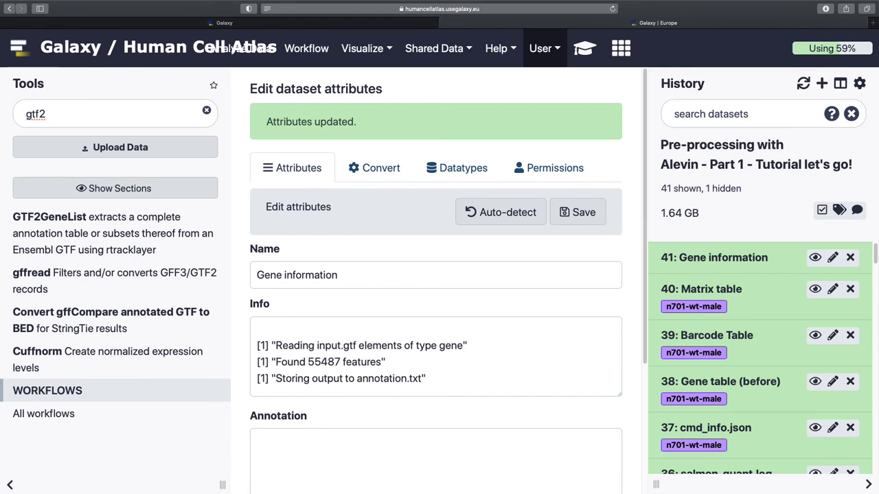
Step: Compare Gene information with Gene table (before), then search tools for 'join two datasets'
click(816, 258)
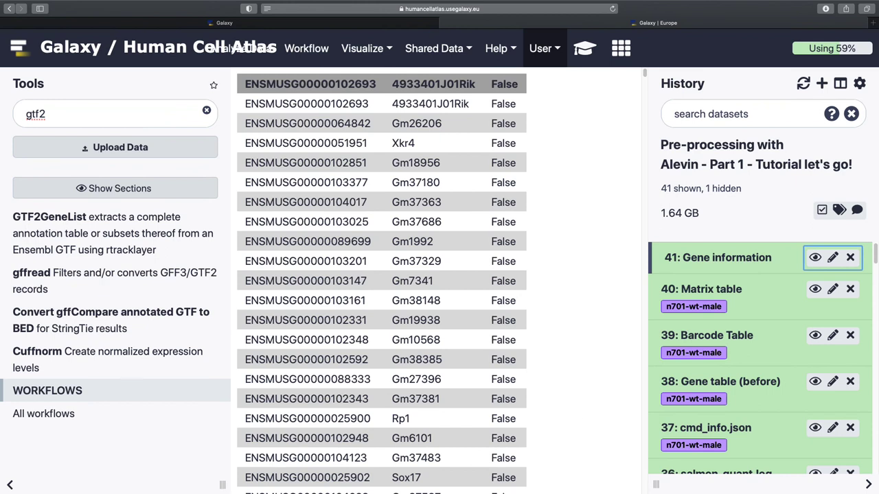
click(815, 382)
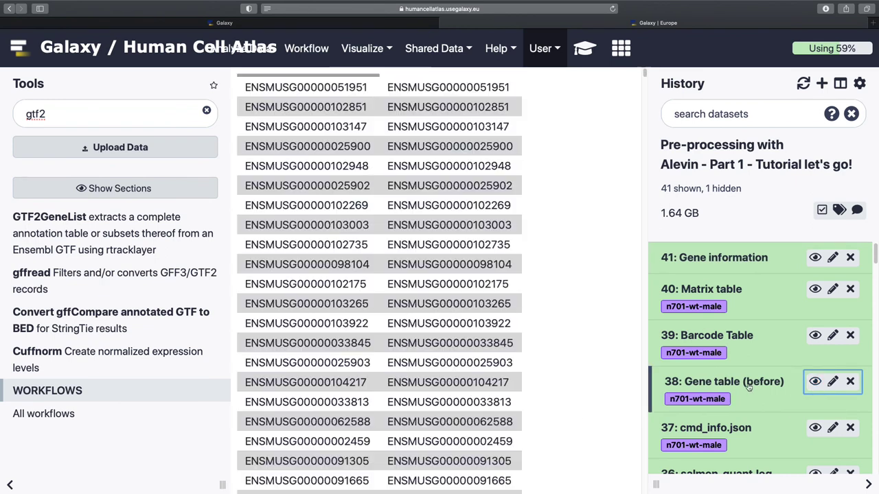
click(815, 258)
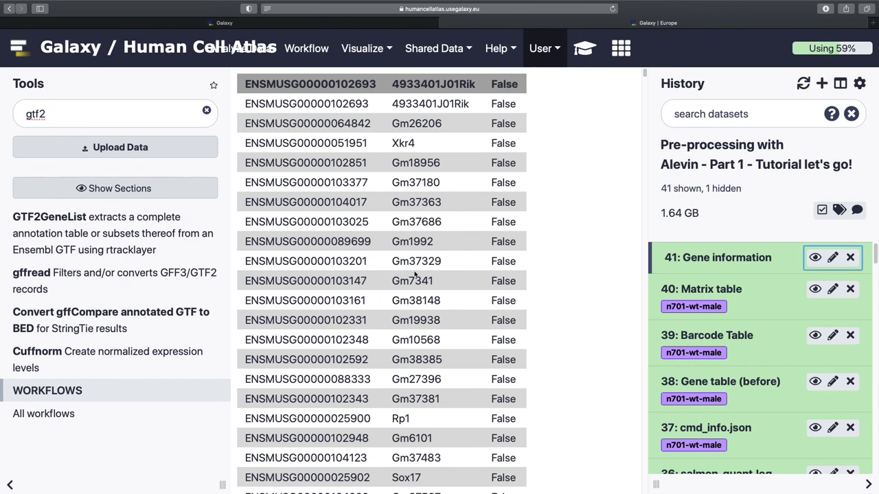
double_click(174, 115)
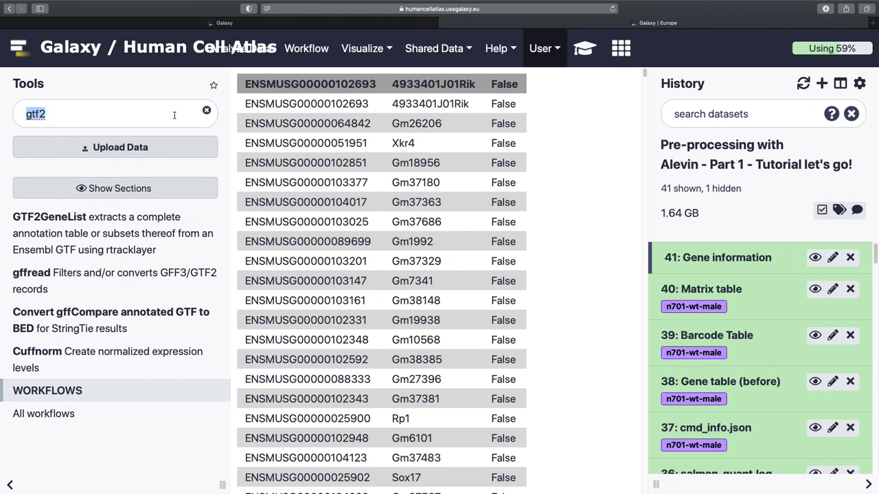
text(join two datasets)
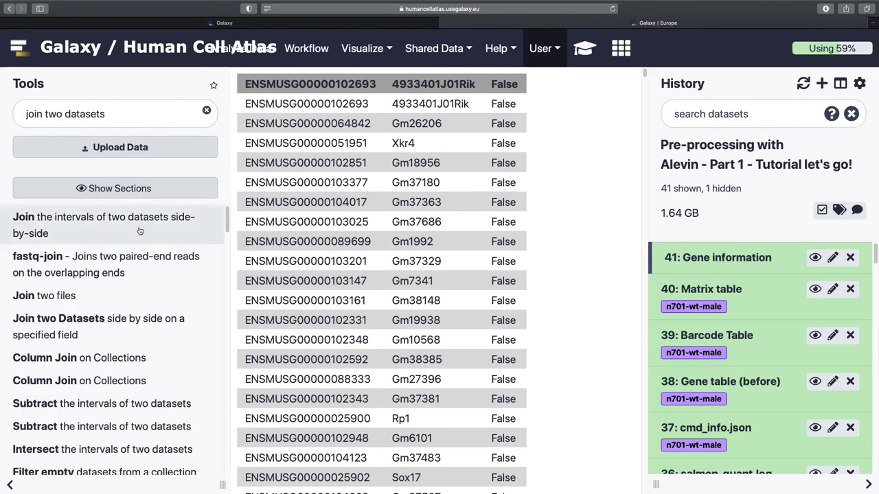
Step: Start a Join two Datasets form with 38: Gene table (before) as first input
click(156, 330)
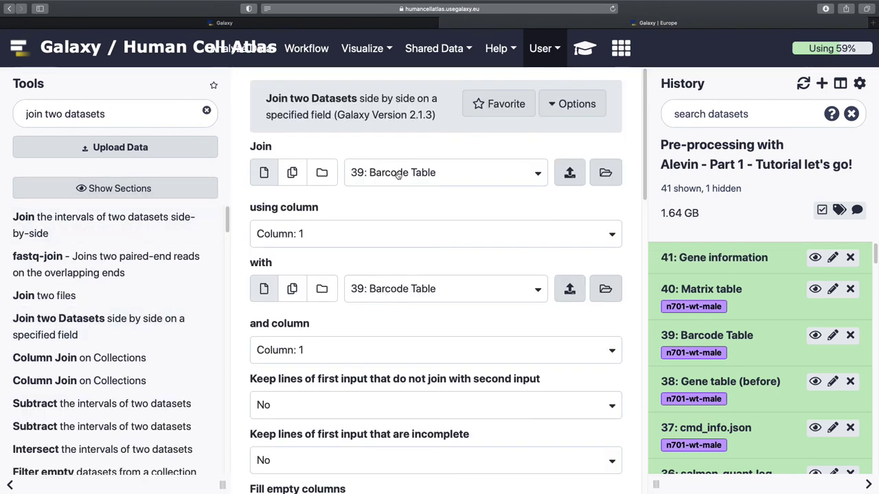
click(397, 175)
click(401, 262)
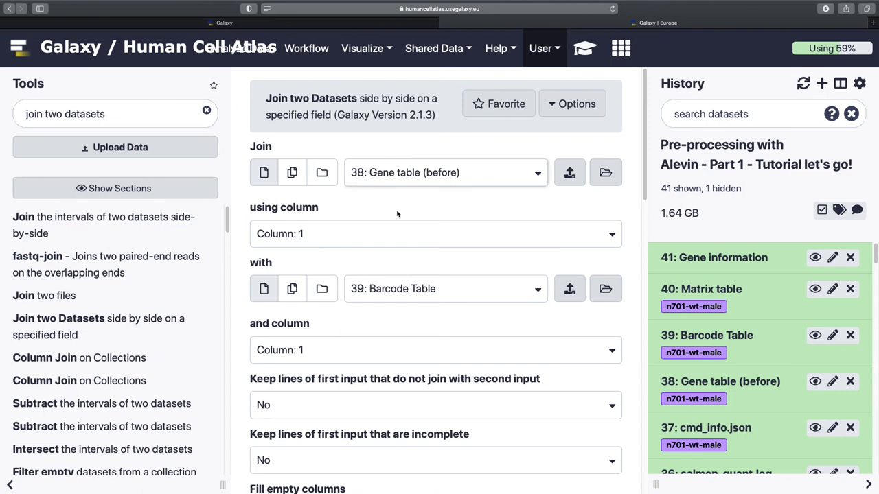
click(414, 289)
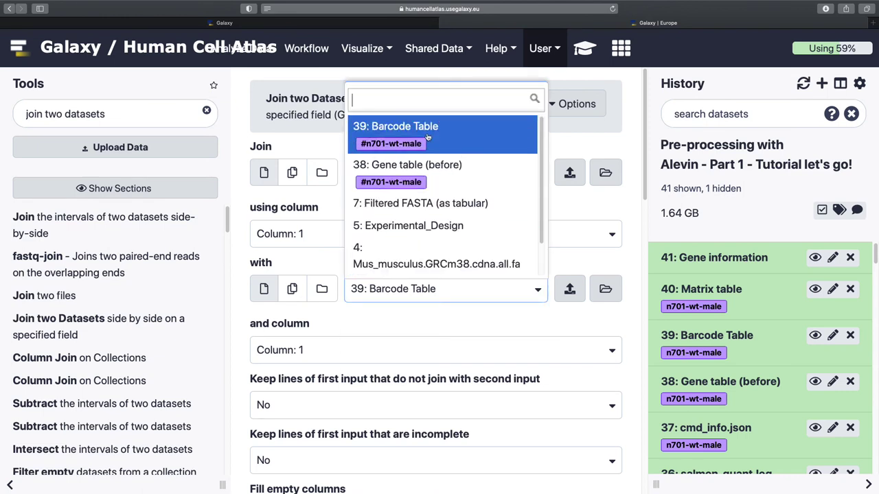
click(609, 215)
Step: Change the datatype of Gene information to tabular
click(832, 257)
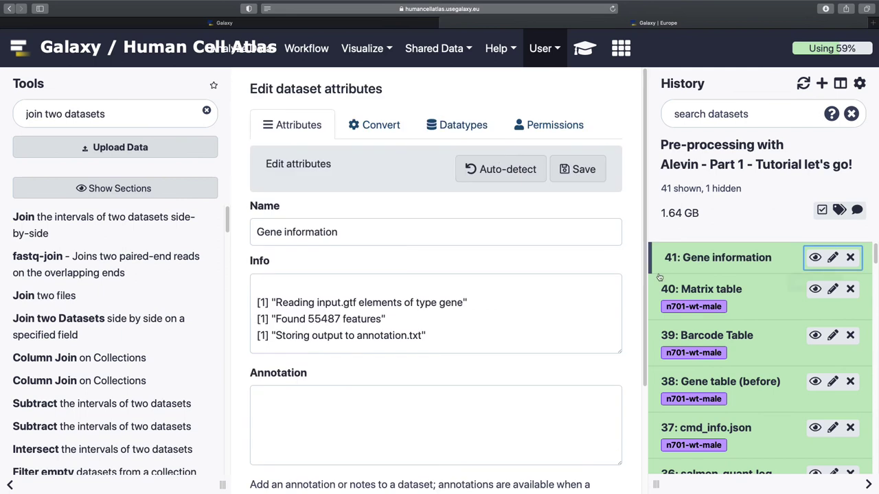
click(459, 124)
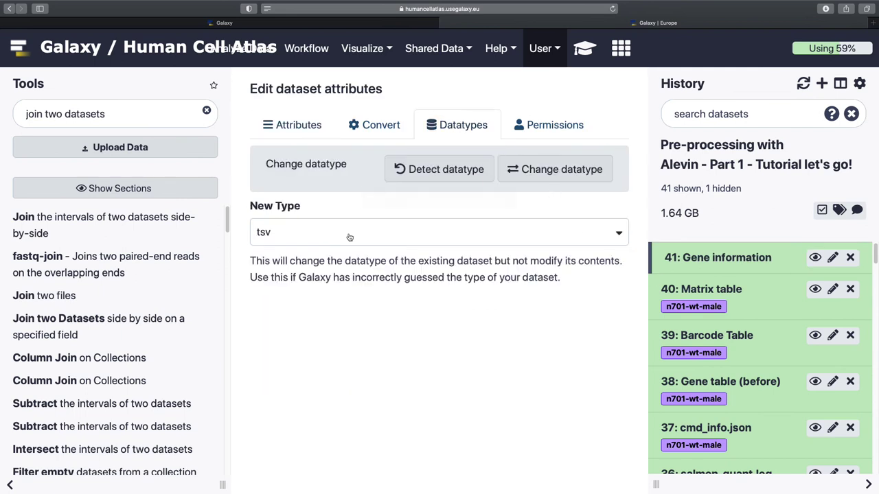
click(350, 235)
text(tabul)
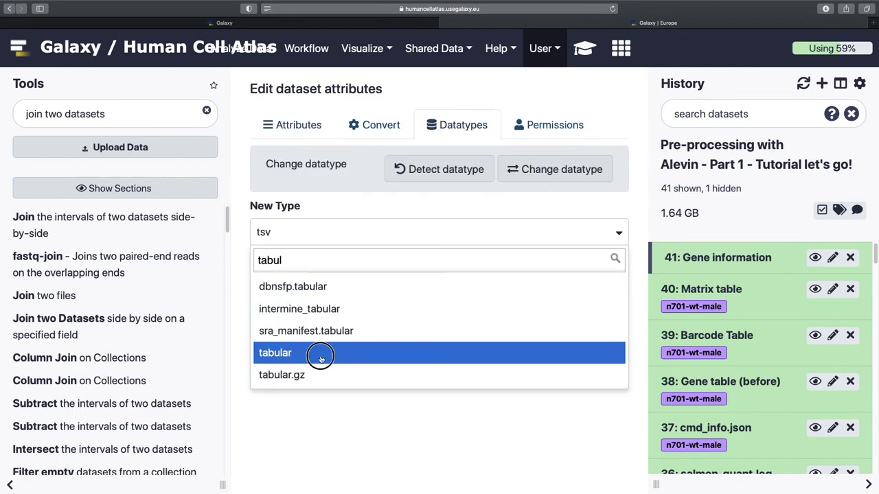
click(320, 353)
click(554, 173)
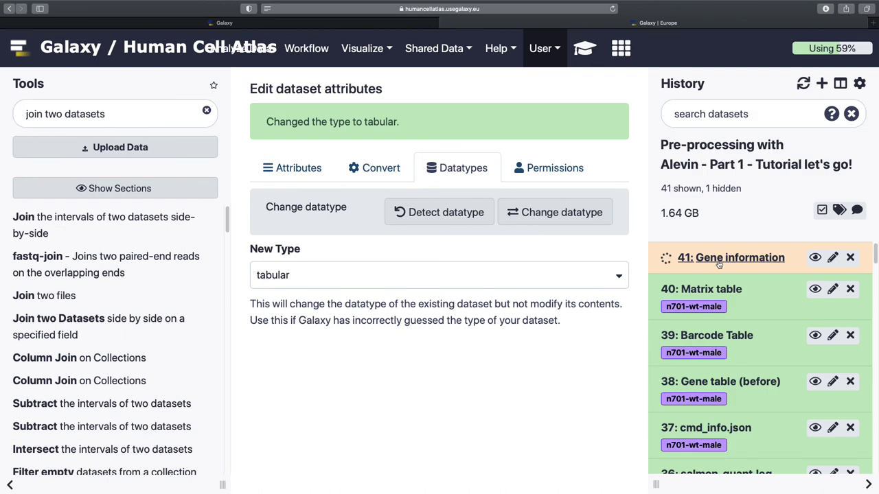
Step: Set Join two Datasets inputs to 38: Gene table (before) and 41: Gene information
click(147, 327)
click(400, 173)
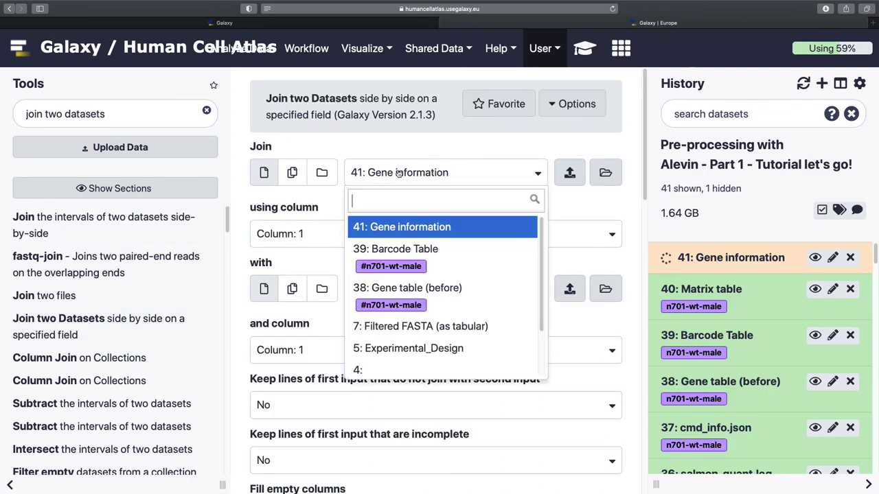
click(403, 290)
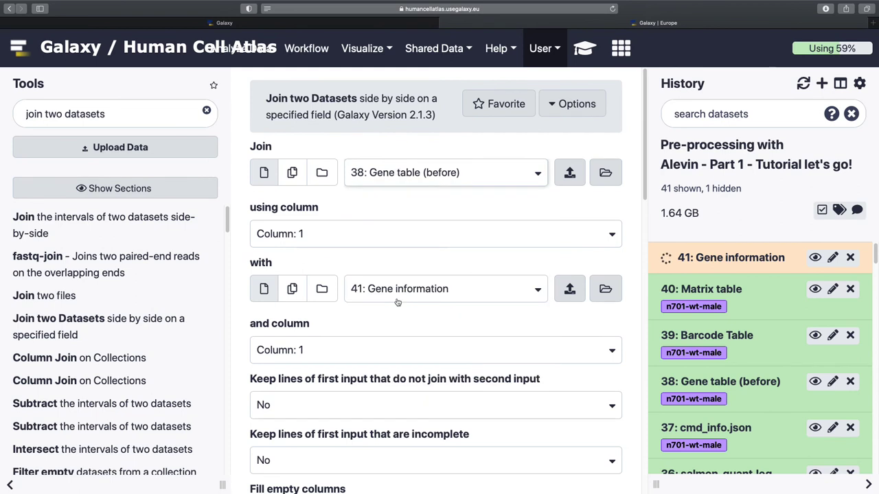
click(412, 291)
click(414, 291)
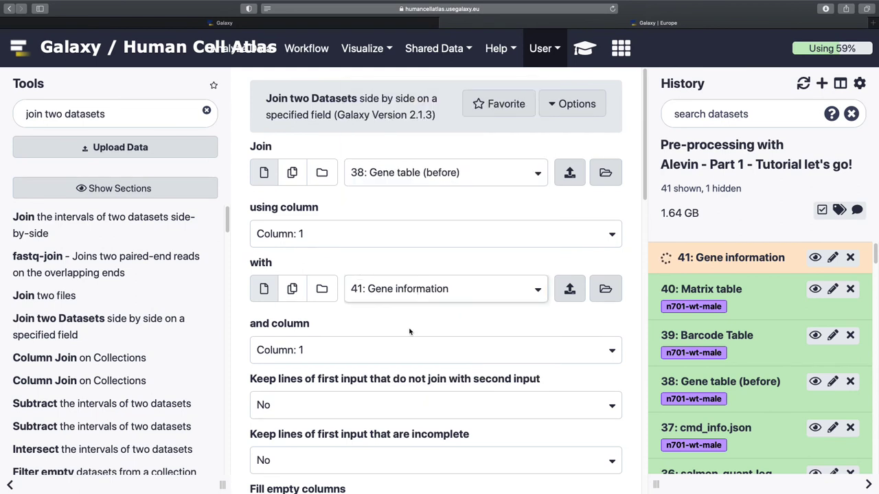
Step: Keep unjoined and incomplete first-input lines and run the join
scroll(409, 332, down, 4)
click(296, 255)
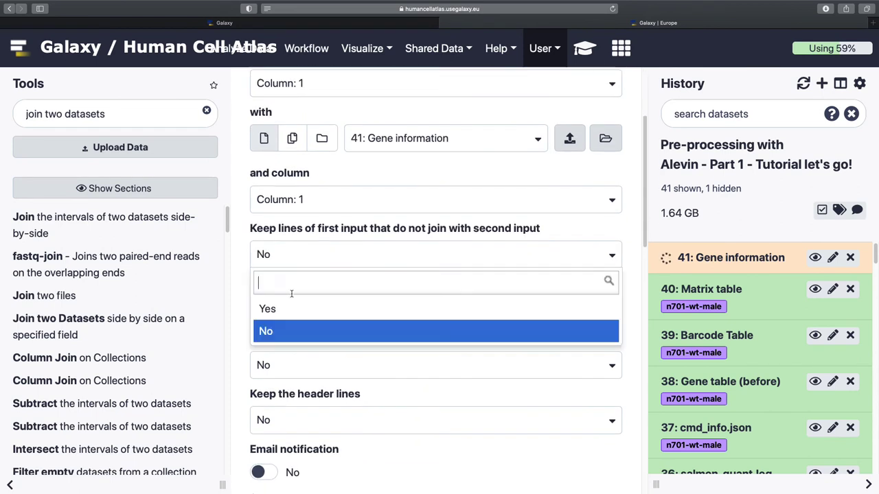
click(294, 308)
click(289, 312)
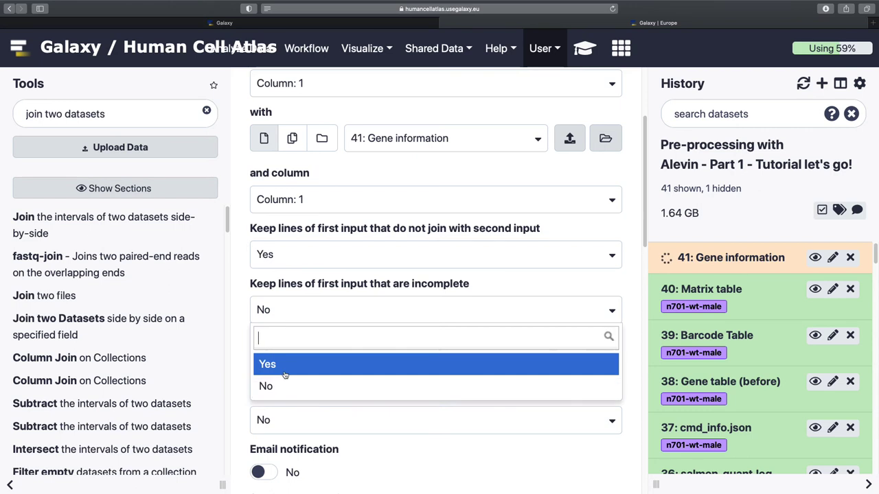
click(285, 365)
scroll(343, 357, down, 5)
click(311, 378)
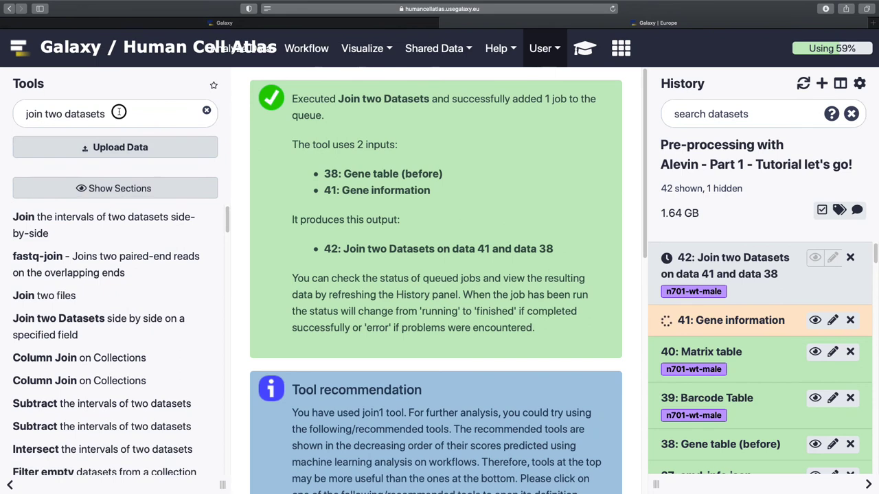
Step: Find the simple Cut columns tool with a 'cut' search
drag(117, 114, 25, 114)
text(cu)
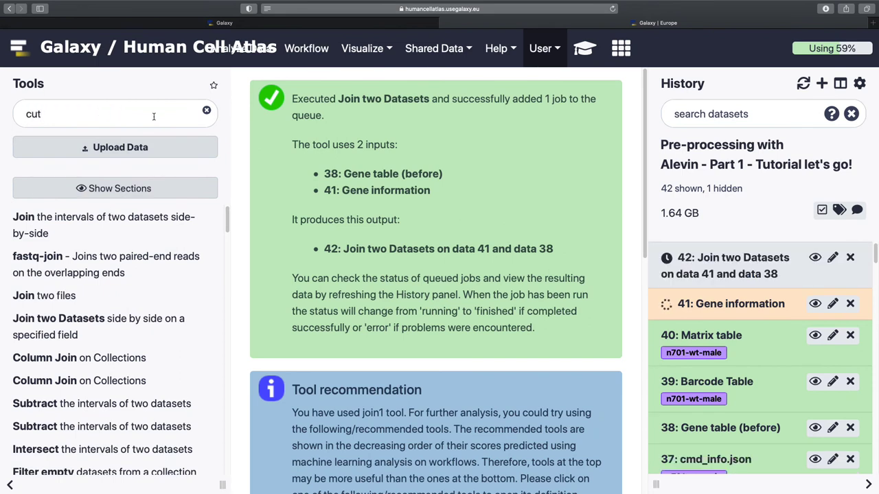
text(t)
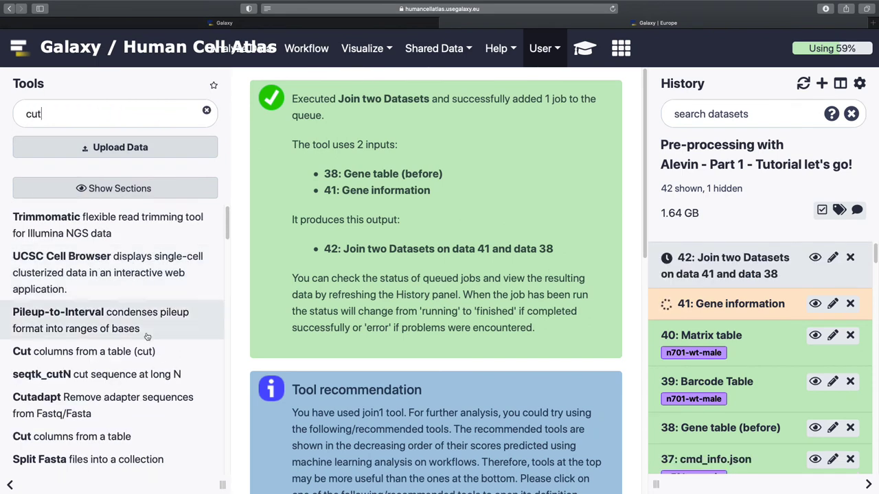
click(145, 355)
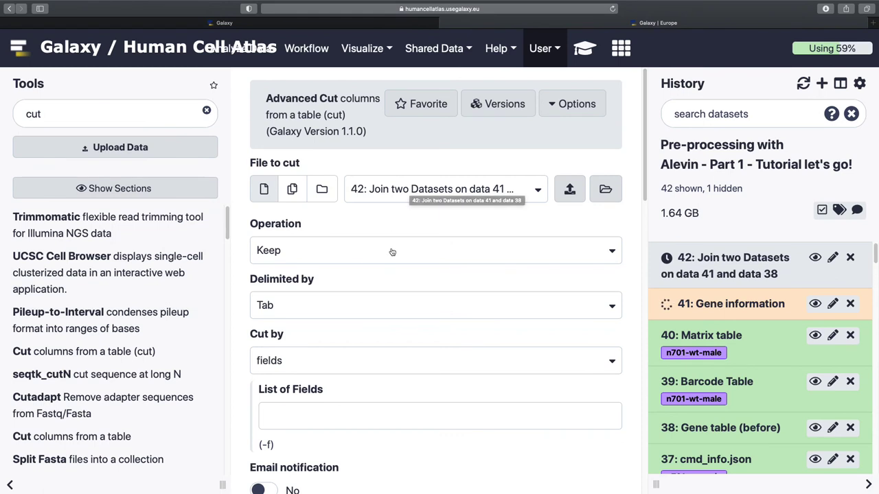
scroll(366, 377, down, 1)
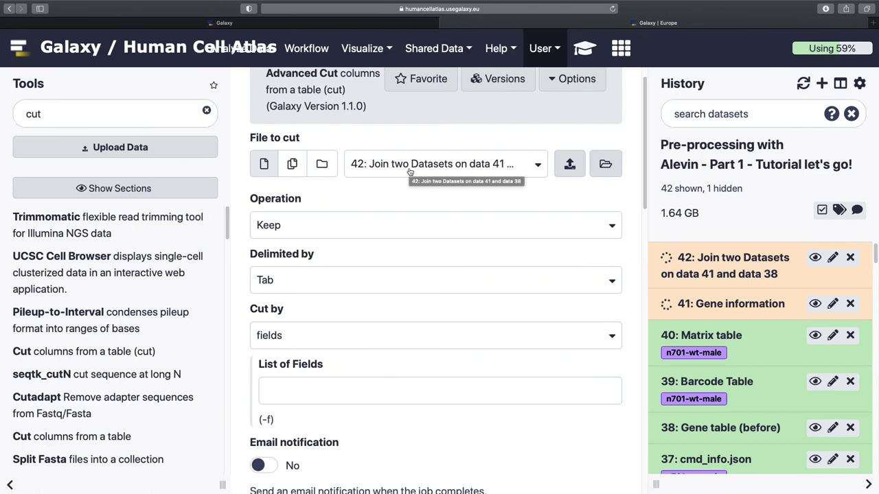
scroll(349, 223, up, 1)
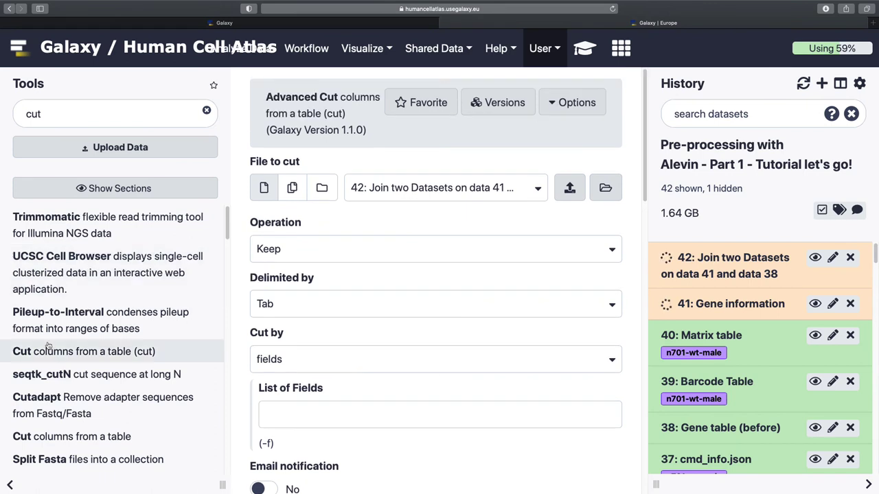
scroll(55, 347, down, 2)
click(73, 397)
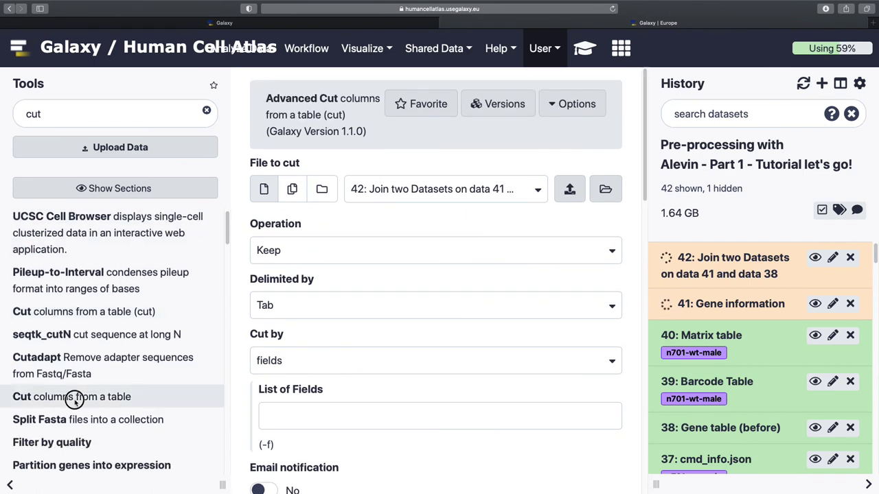
Step: Cut columns c1,c4,c5 from dataset 42: Join two Datasets
click(324, 168)
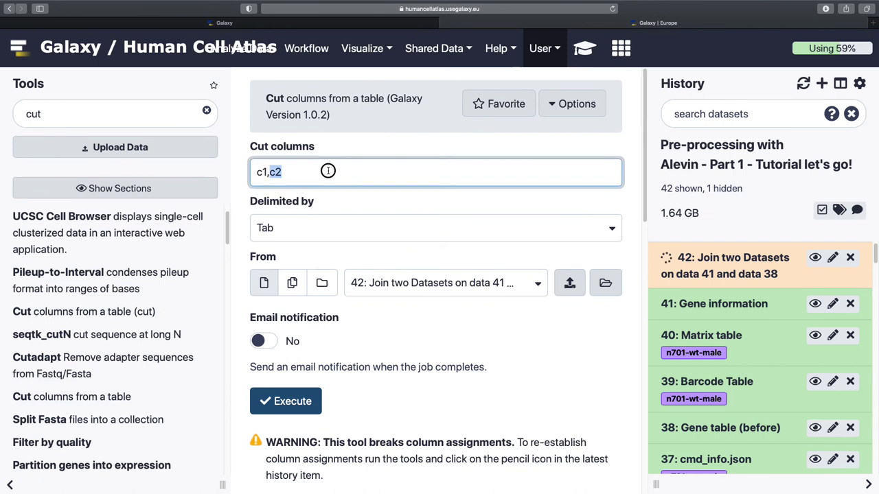
key(ctrl+a)
text(c1,c)
click(296, 405)
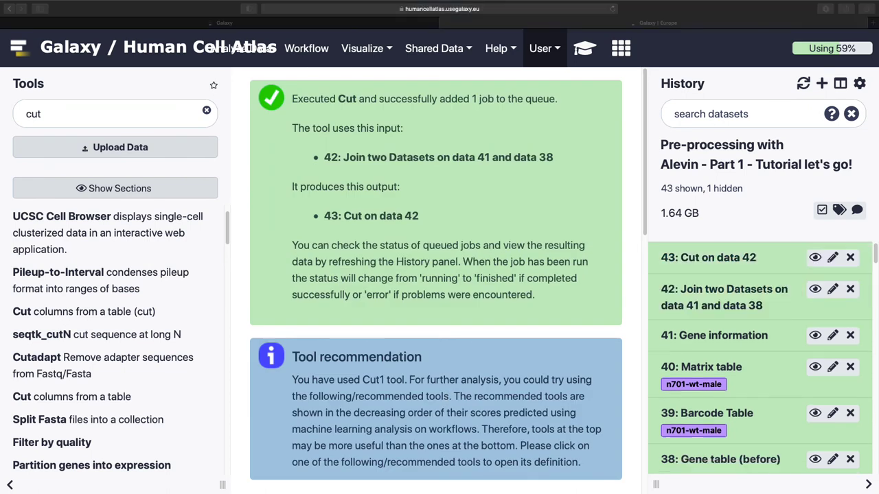
Step: Rename dataset 43 to 'Annotated Gene Table' and view its gene IDs and names
click(832, 257)
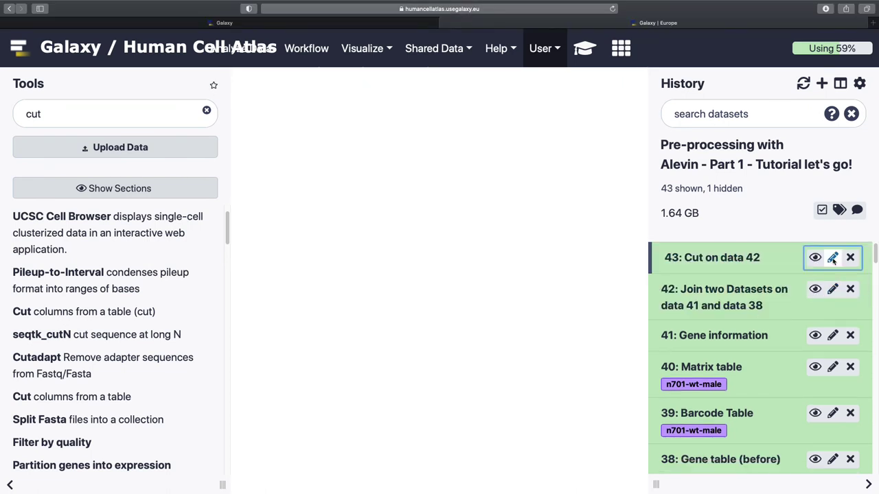
double_click(376, 228)
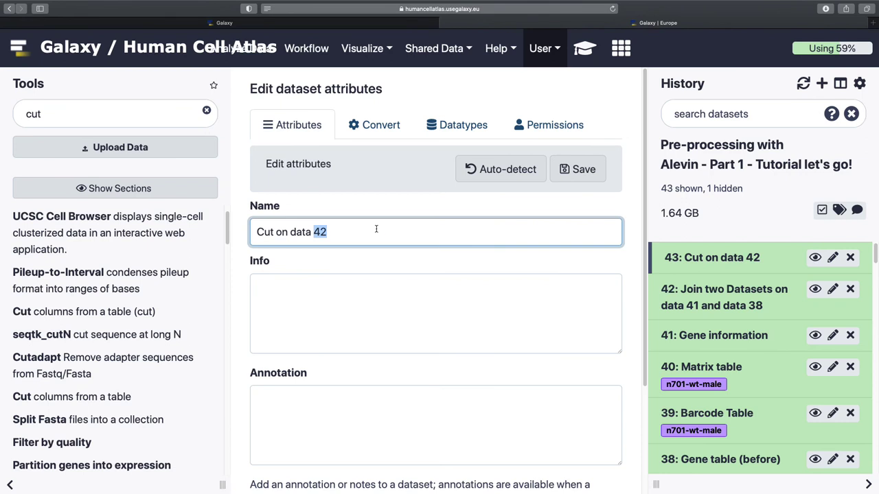
key(BackSpace)
key(BackSpace)
key(BackSpace)
key(BackSpace)
key(BackSpace)
key(BackSpace)
key(BackSpace)
key(BackSpace)
key(BackSpace)
key(BackSpace)
text(An)
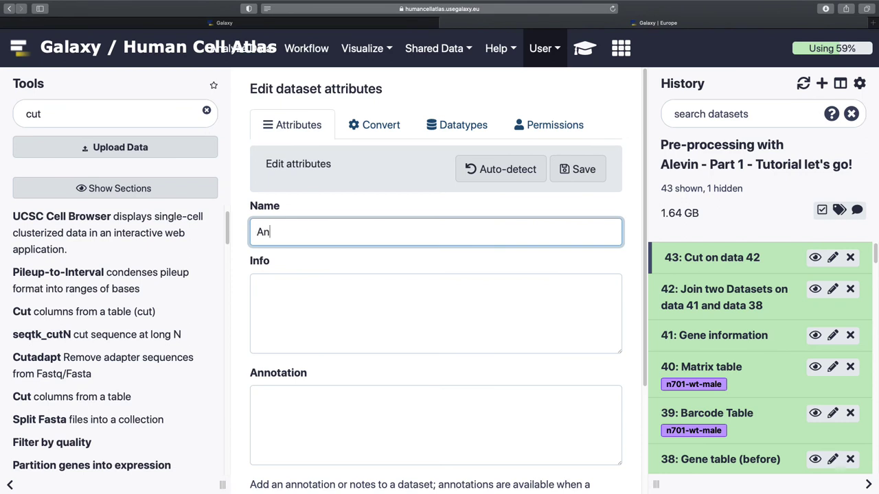
text(notated Gene )
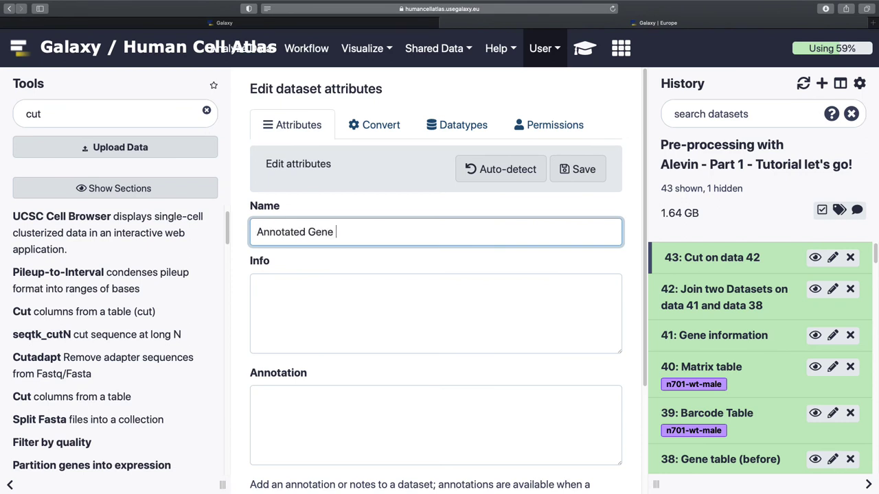
text(Table)
click(577, 169)
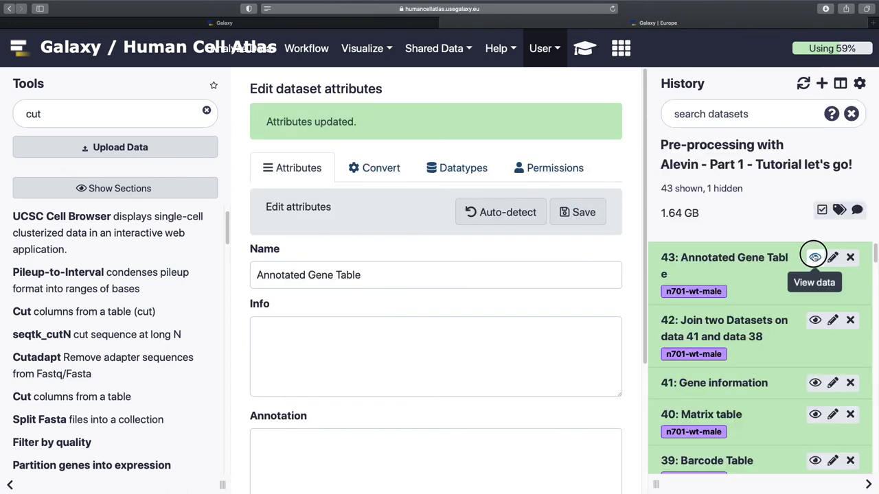
click(815, 257)
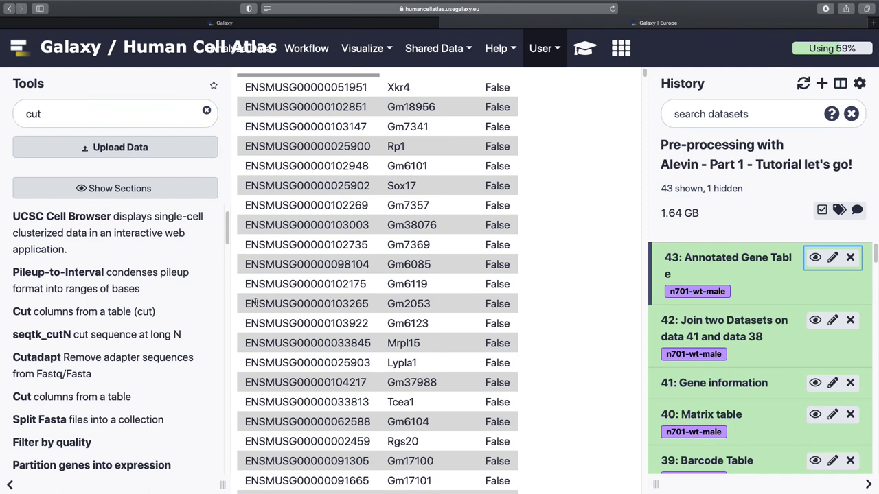
triple_click(147, 116)
Step: Run DropletUtils Read10x on 40: Matrix table, 43: Annotated Gene Table and 39: Barcode Table
text(drop)
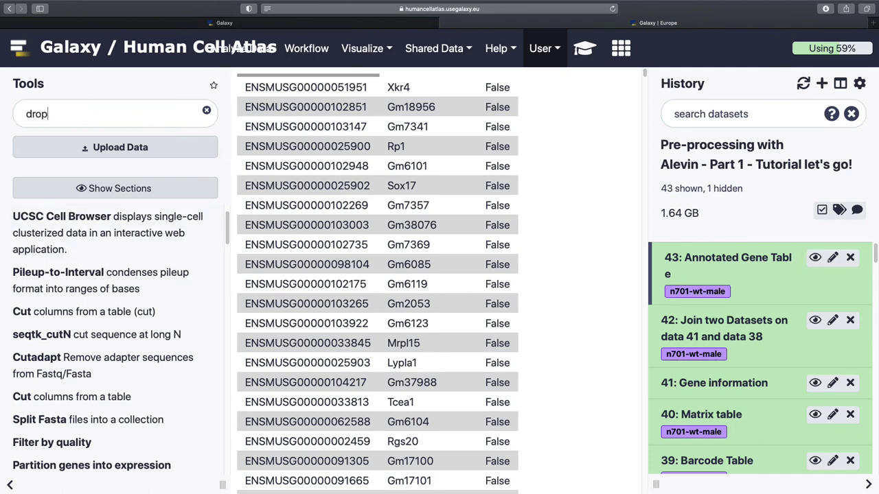
text(letutils)
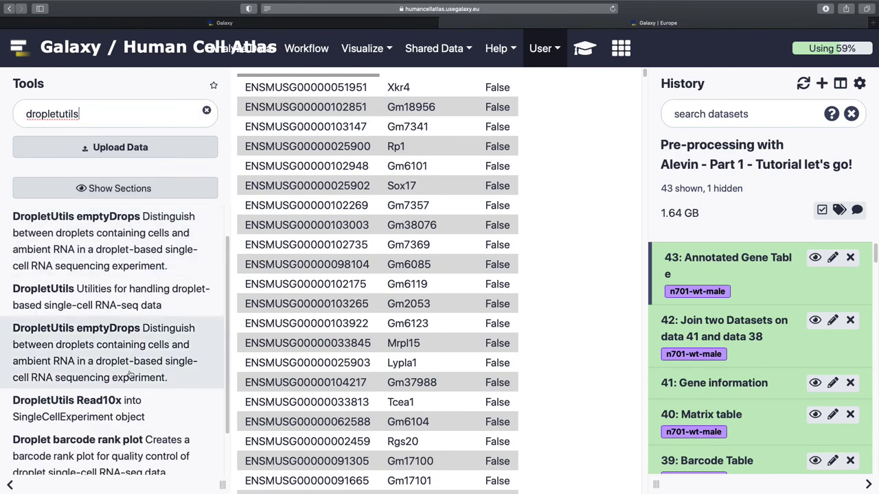
click(131, 402)
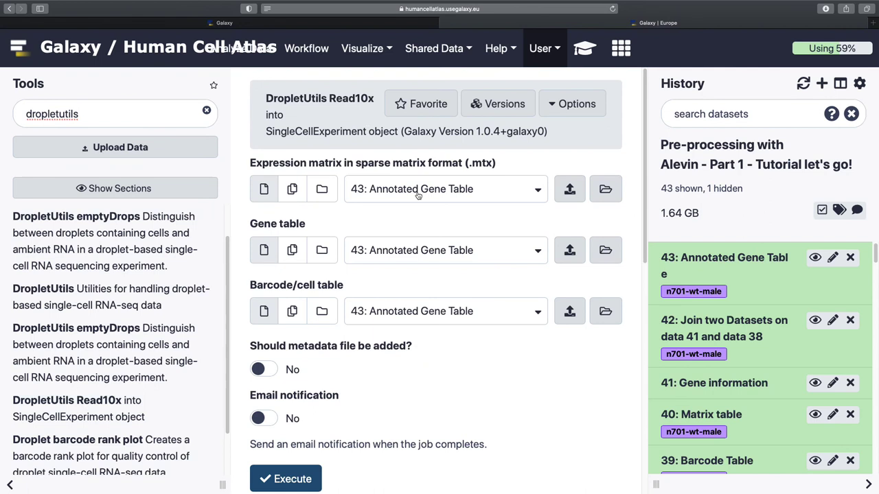
click(417, 192)
click(398, 359)
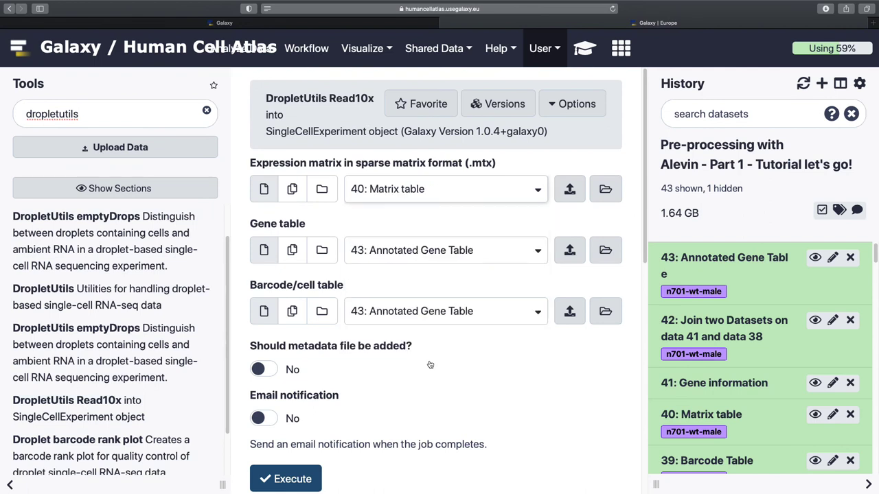
click(412, 251)
click(444, 318)
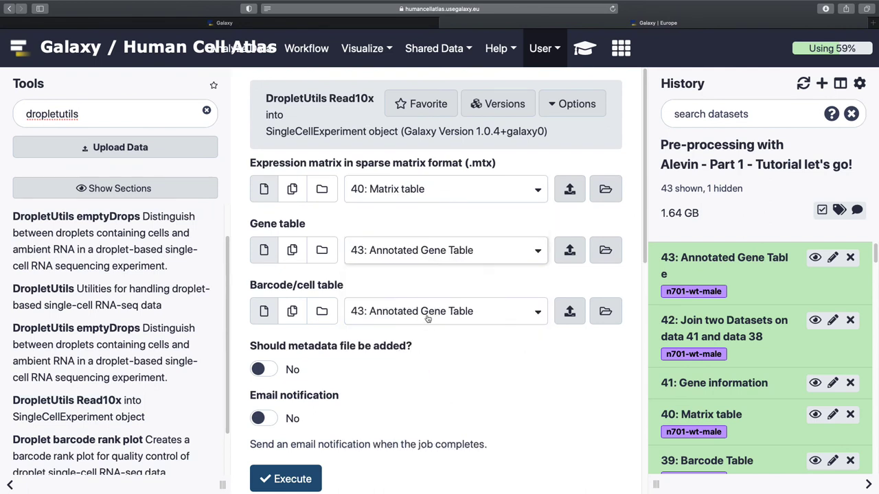
click(426, 317)
click(426, 242)
scroll(445, 400, down, 2)
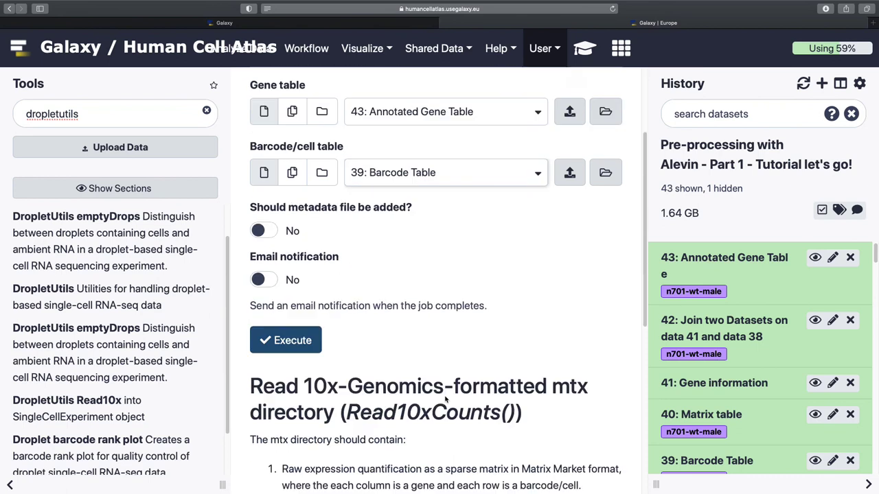
click(288, 341)
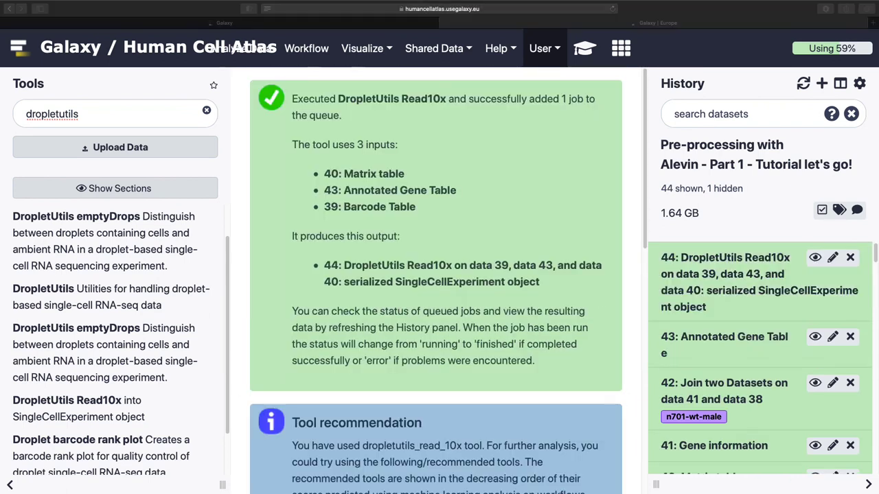
Step: Rename dataset 44 to 'SCE Object'
click(120, 247)
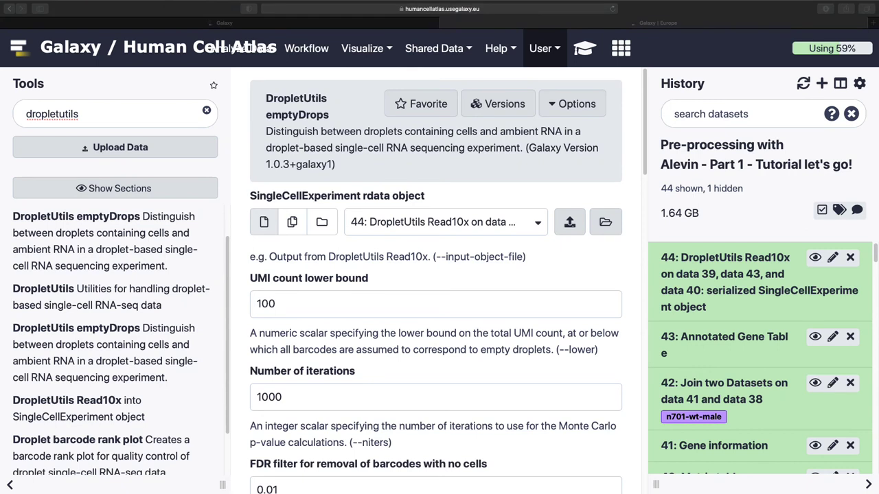
click(833, 256)
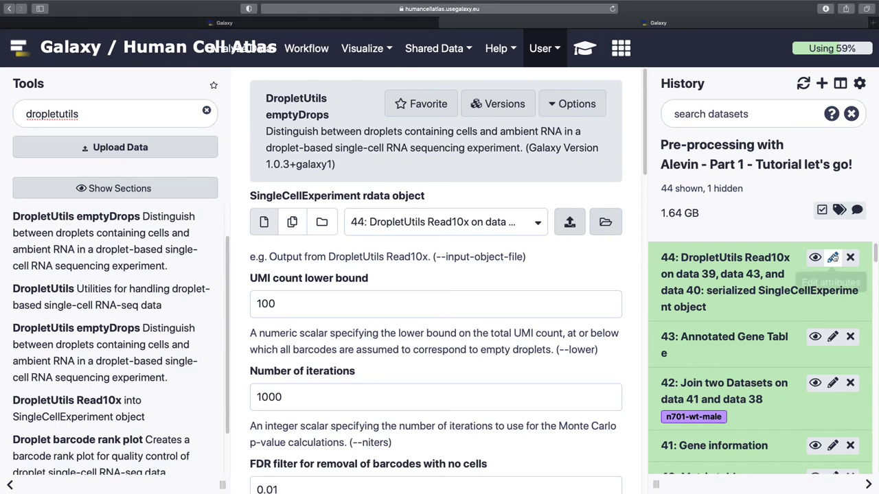
triple_click(333, 223)
text(SCE Object)
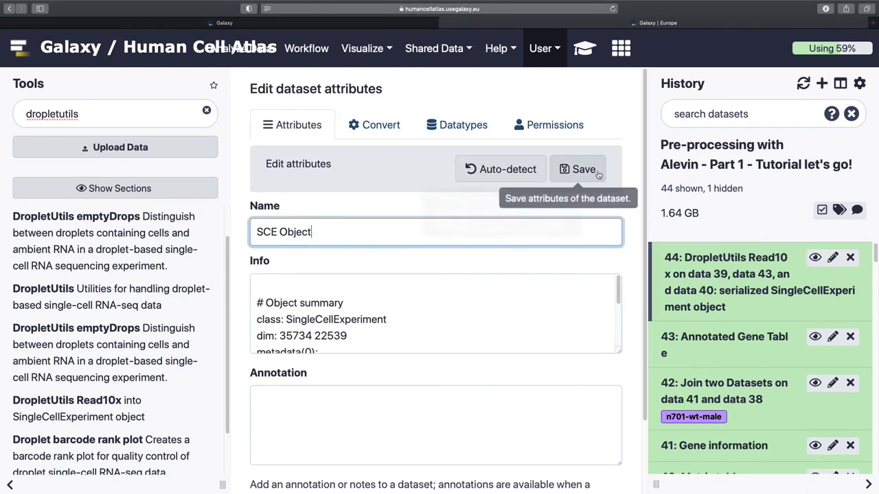
click(577, 170)
Step: Run DropletUtils emptyDrops on 44: SCE Object with empty barcodes removed
click(124, 228)
click(419, 220)
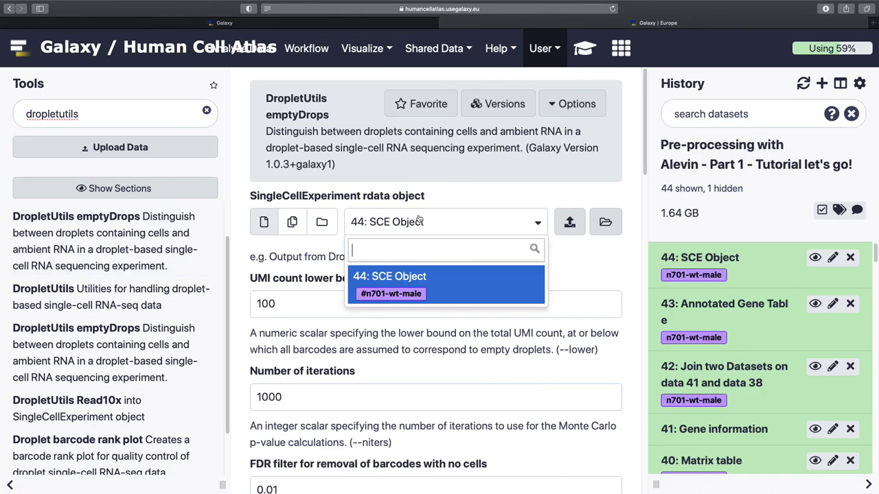
click(420, 220)
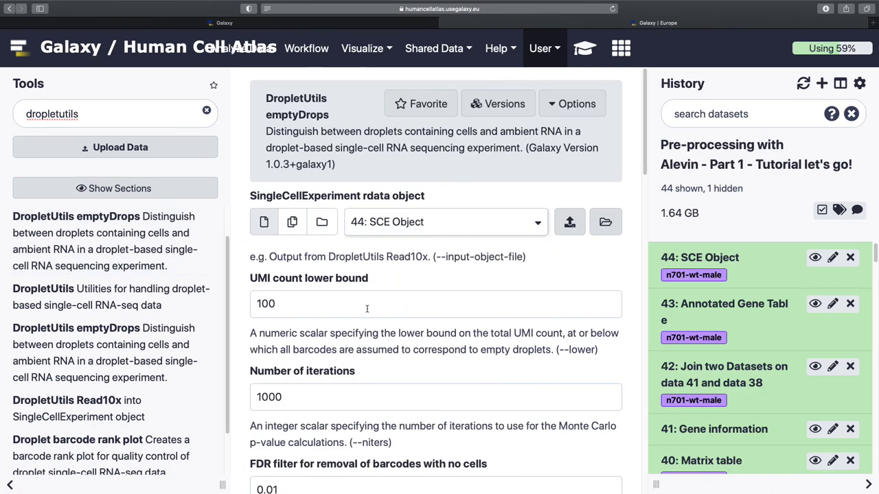
scroll(367, 309, down, 5)
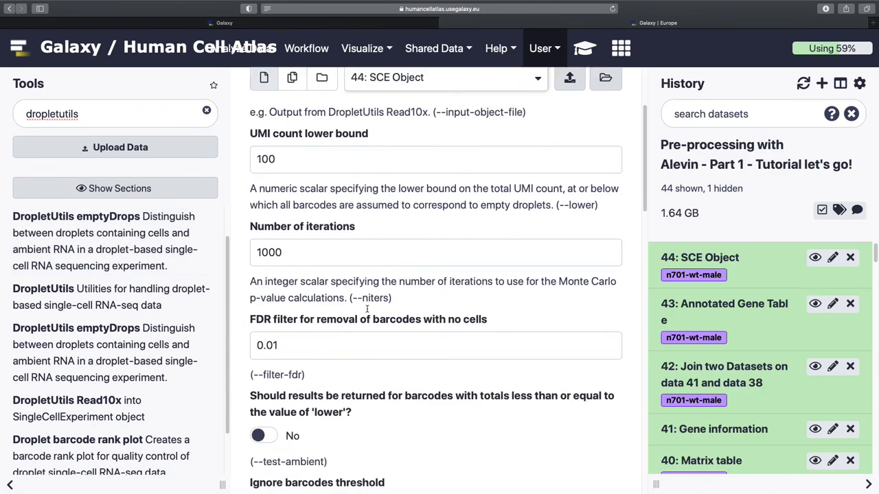
scroll(366, 309, down, 2)
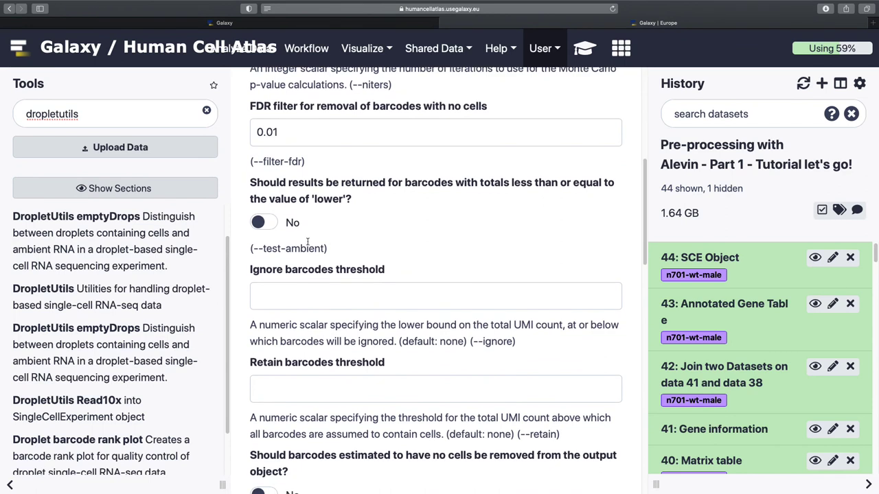
scroll(308, 234, down, 5)
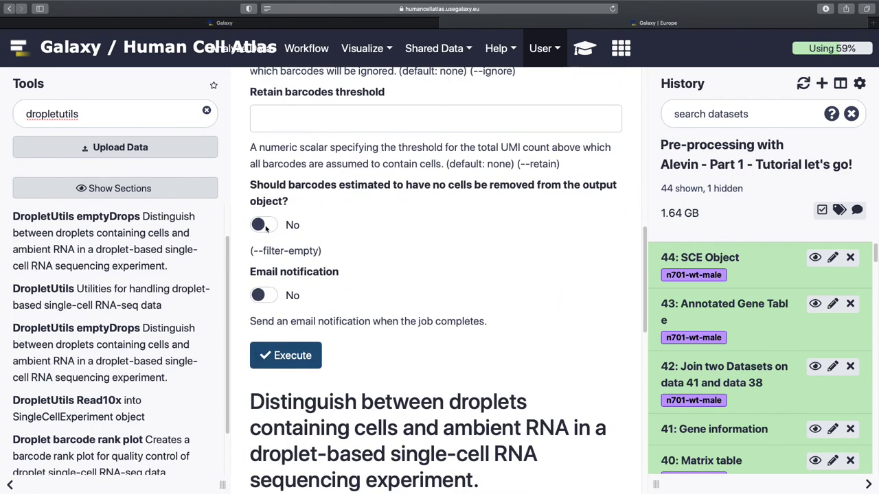
click(264, 226)
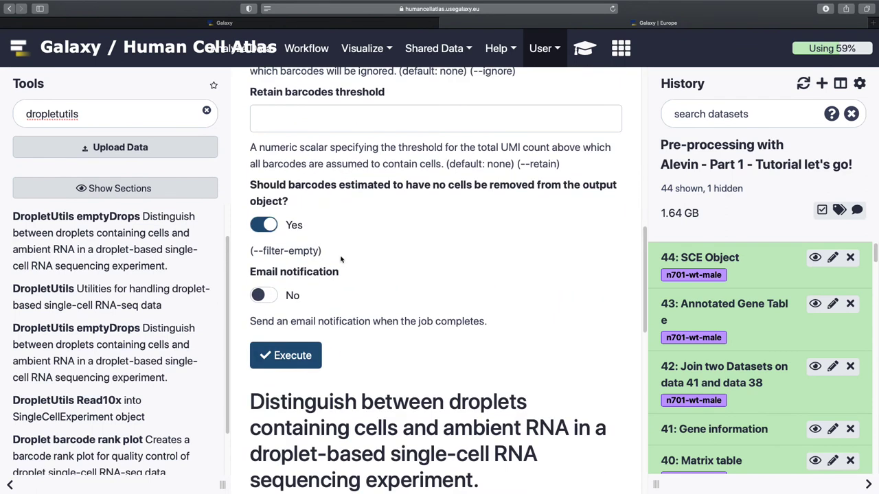
click(297, 361)
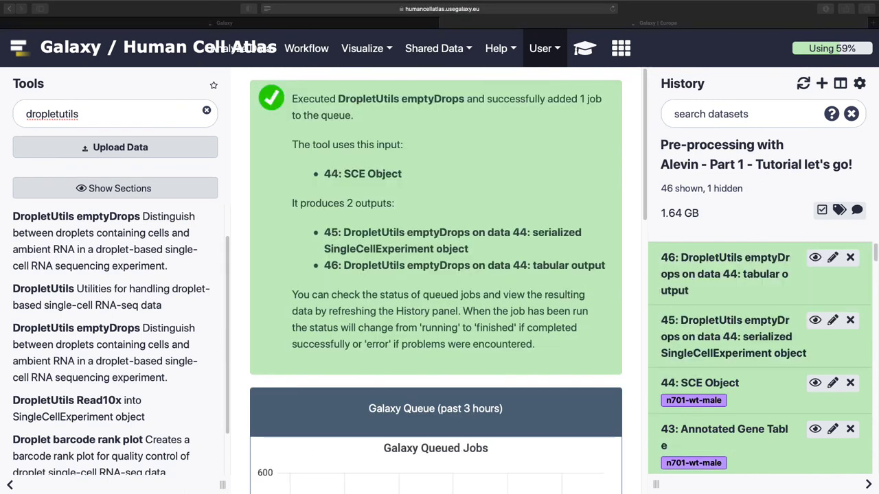
Step: View item 46's barcode results and rename item 45 to 'Stringent-Object'
click(815, 258)
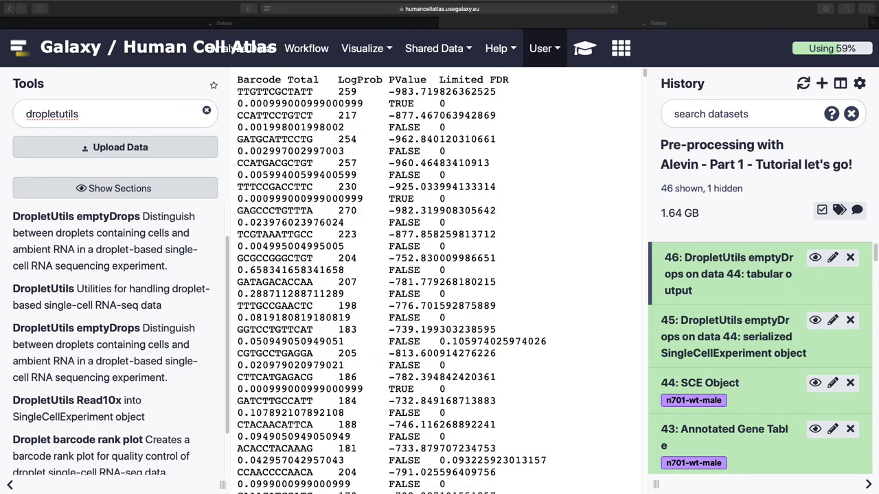
click(832, 320)
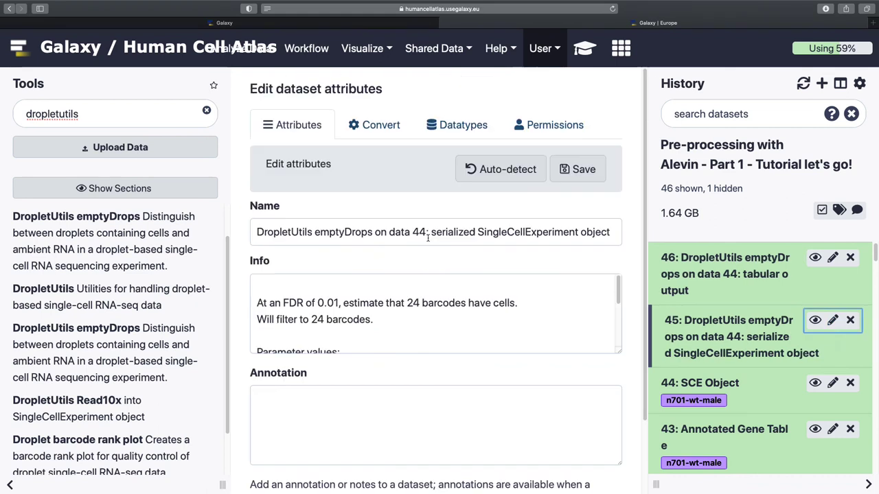
double_click(421, 232)
key(ctrl+a)
text(Stringent-Object)
click(577, 169)
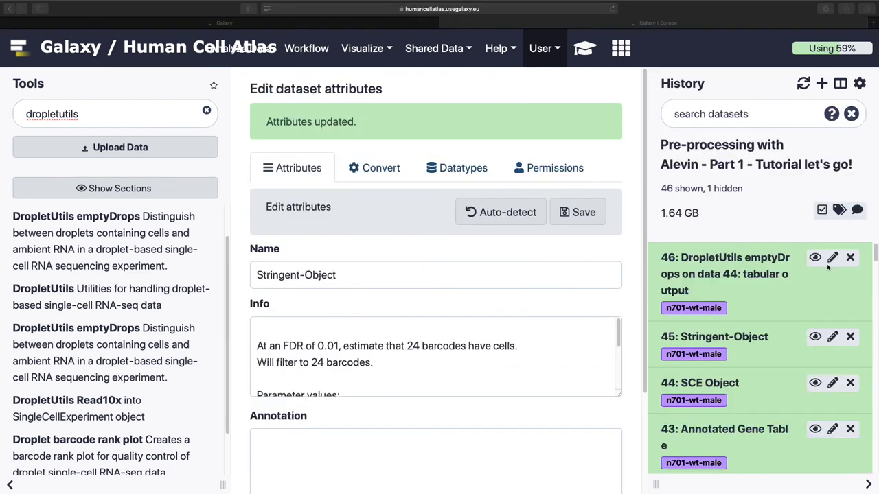
Step: Rename item 46 to 'Stringent-Tabular Output'
click(833, 257)
click(350, 232)
key(ctrl+a)
text(Stringent-Tabular Output)
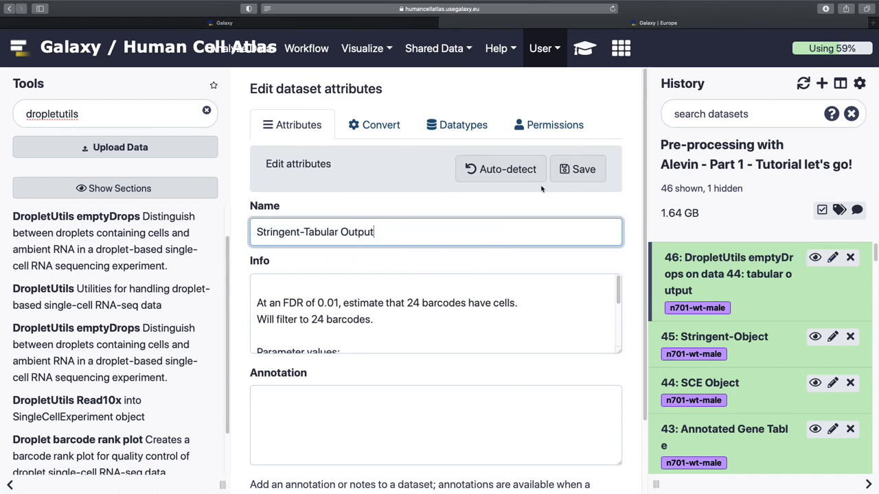
click(578, 170)
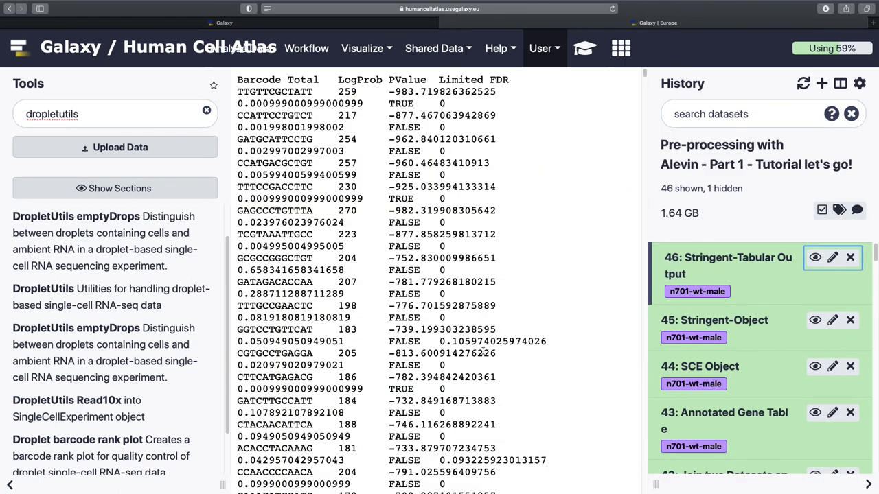
Step: Expand both emptyDrops outputs' details and rerun the job behind item 46
click(753, 320)
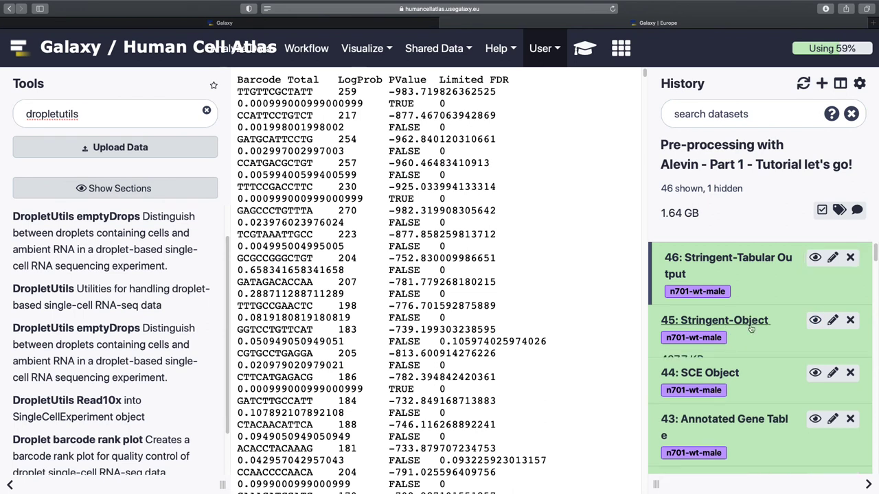
scroll(752, 317, down, 5)
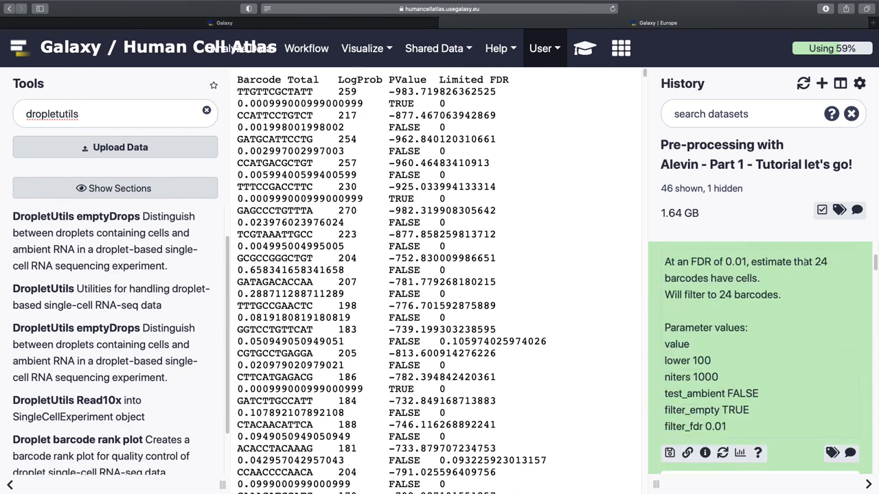
scroll(741, 426, down, 5)
scroll(735, 371, up, 5)
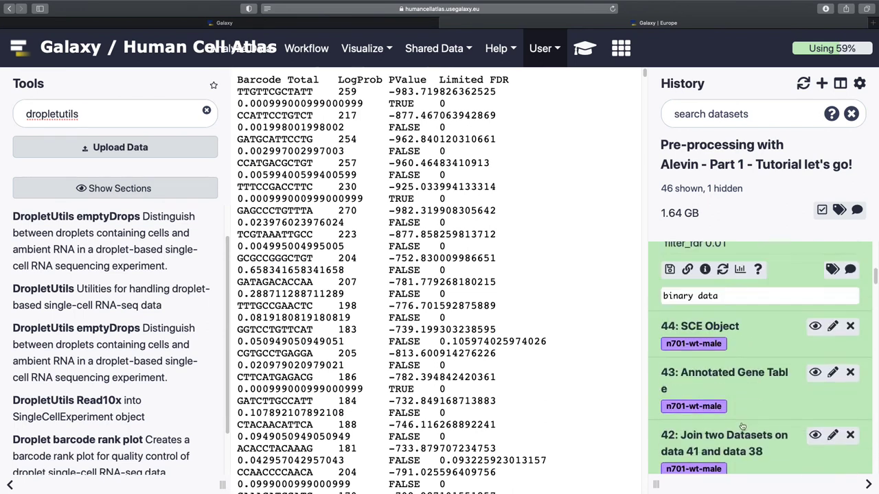
scroll(733, 342, up, 3)
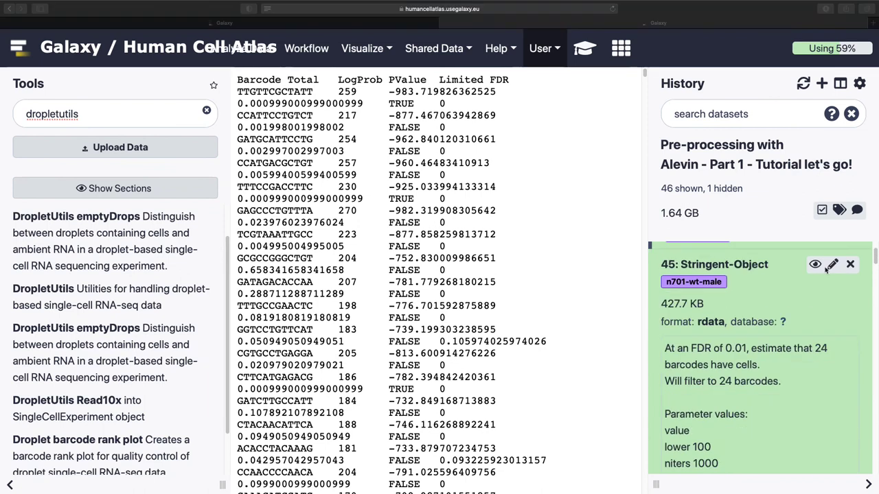
scroll(826, 270, up, 2)
click(737, 259)
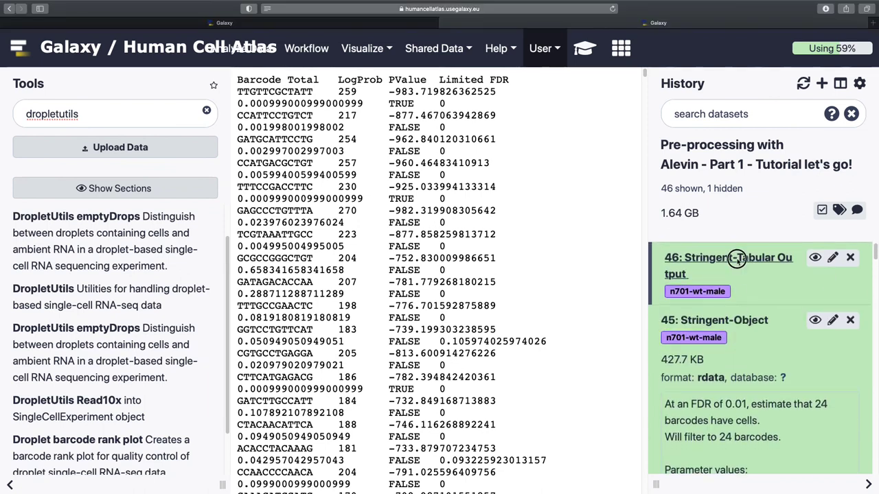
scroll(706, 451, down, 5)
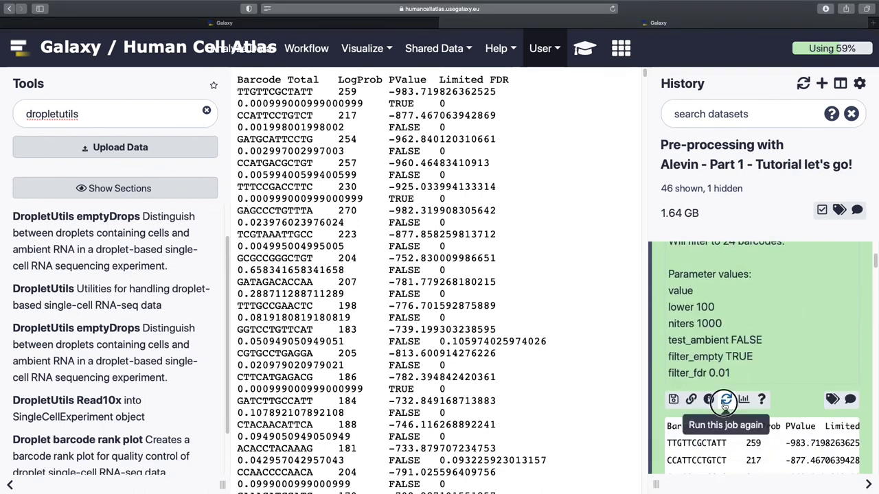
click(723, 399)
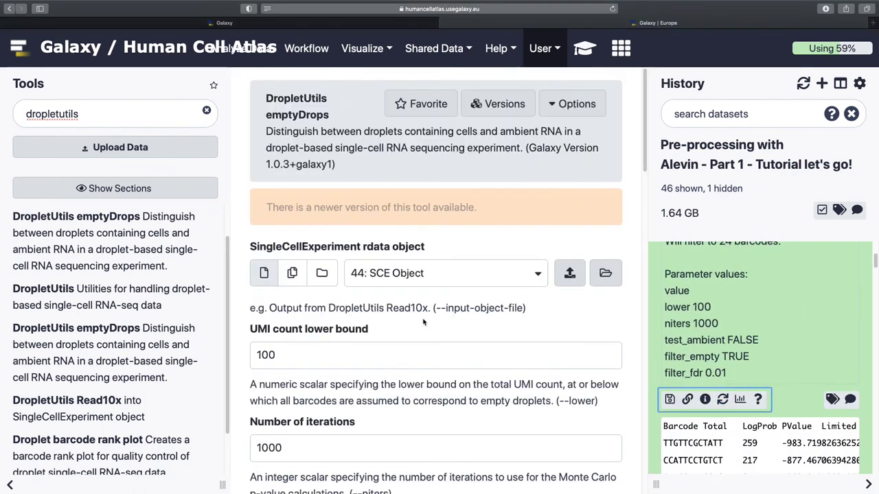
Step: Switch emptyDrops to version 1.0.4+galaxy0
click(500, 103)
click(476, 152)
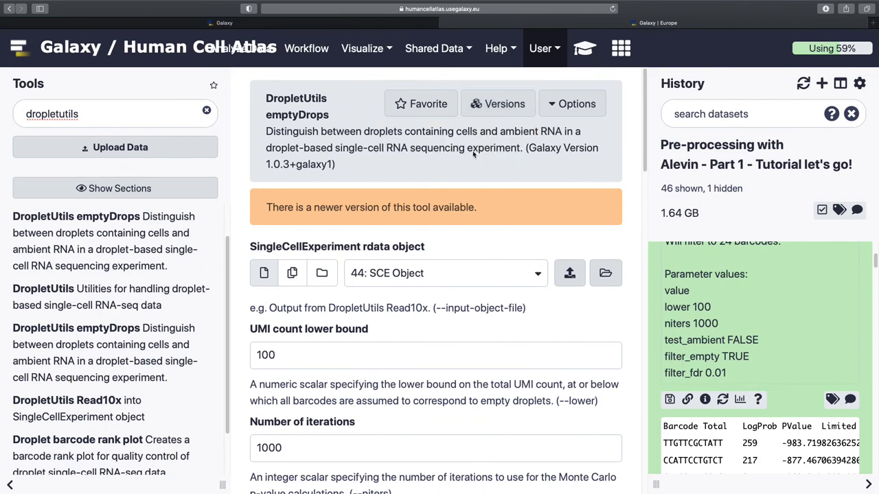
click(477, 115)
click(478, 136)
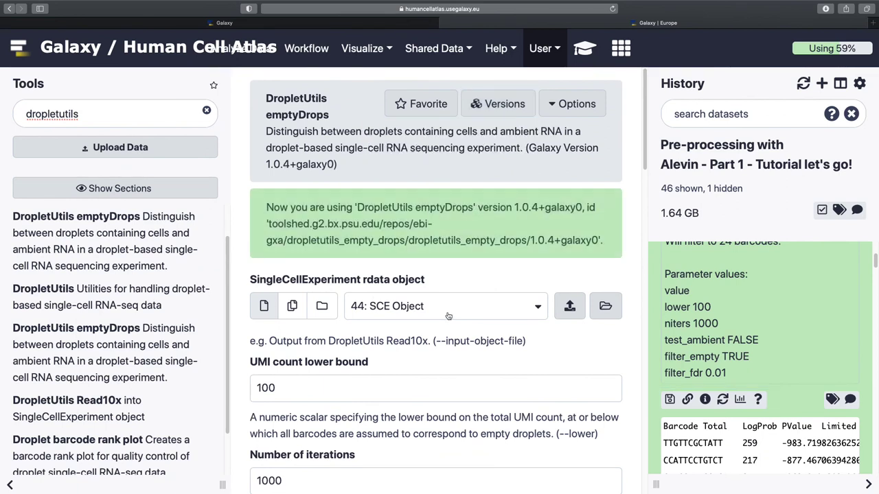
Step: Set the UMI lower bound to 5 and run emptyDrops, adding datasets 47 and 48
scroll(449, 318, down, 1)
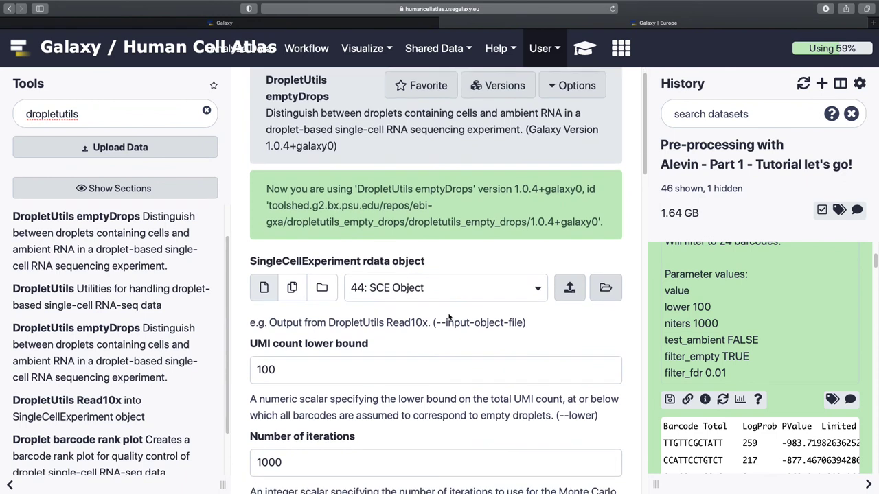
scroll(450, 317, down, 1)
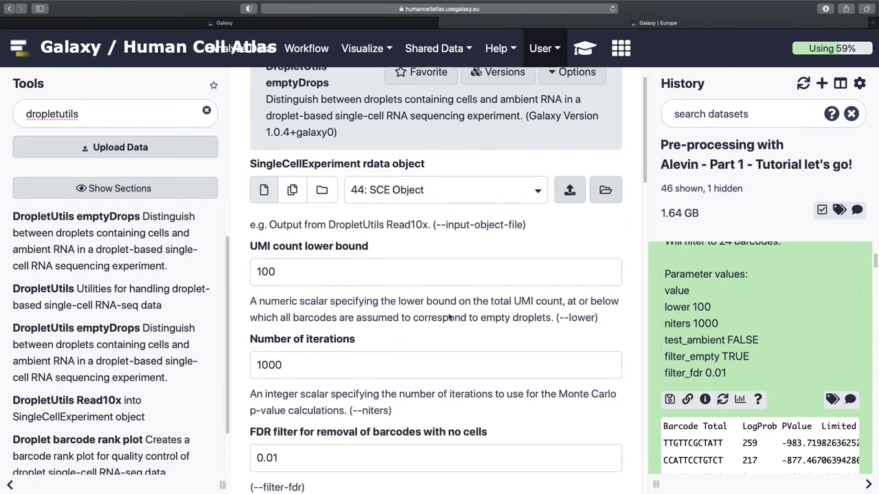
double_click(302, 273)
text(5)
click(339, 313)
scroll(379, 320, down, 10)
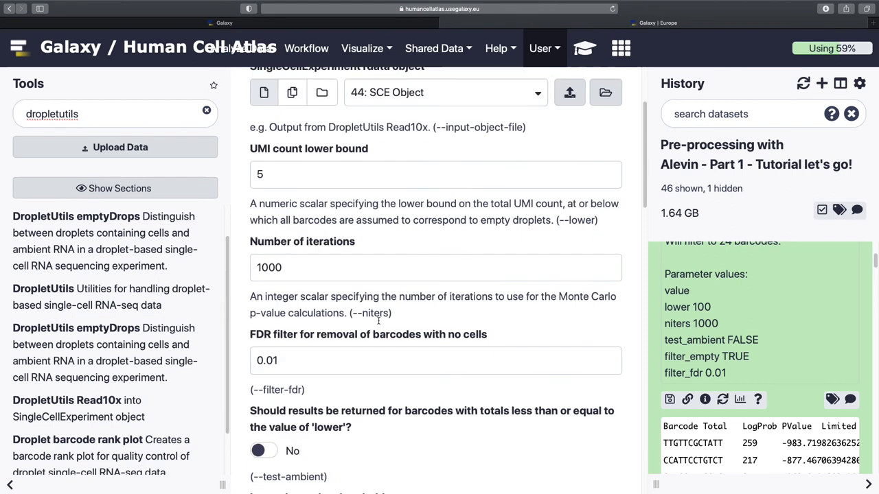
scroll(378, 321, down, 10)
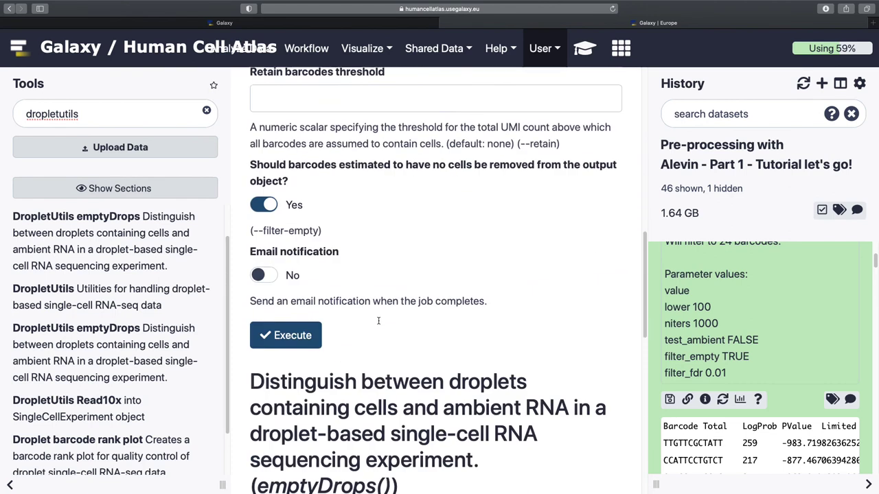
click(288, 332)
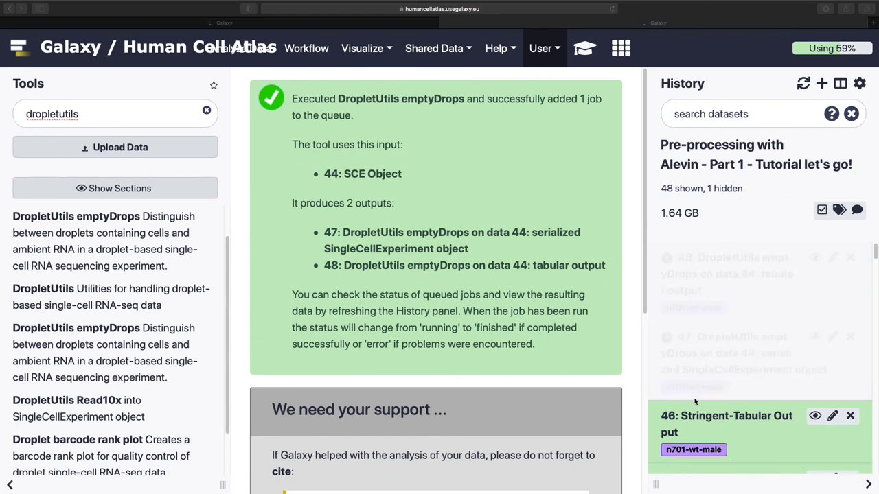
scroll(721, 357, down, 2)
scroll(728, 401, down, 2)
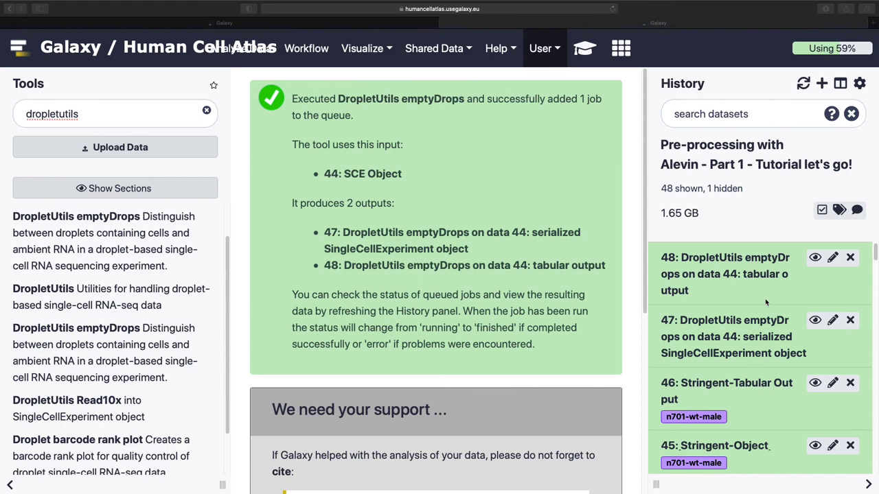
Step: Rename dataset 48 to '5UMI-Tabular_Output'
click(833, 258)
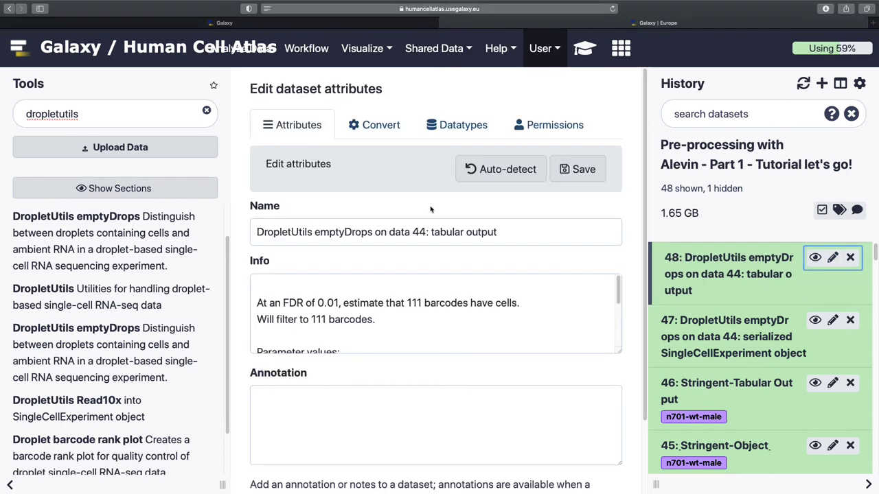
triple_click(419, 232)
text(5UM)
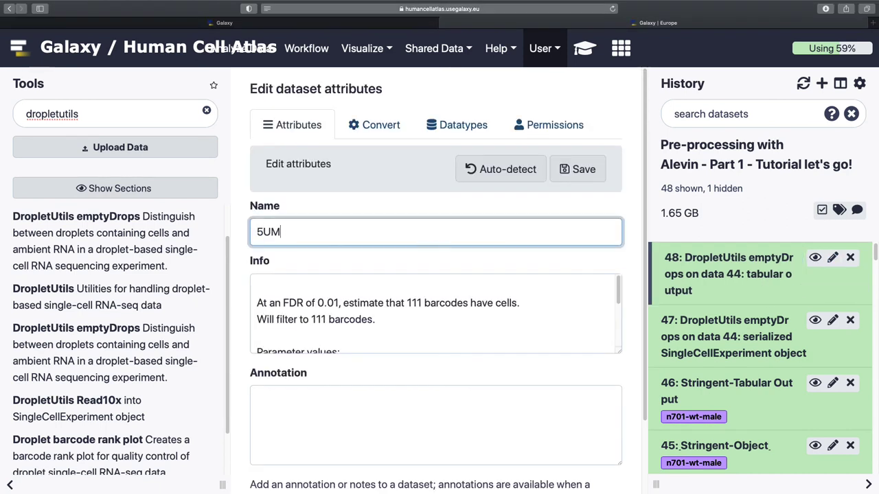
text(I-Object)
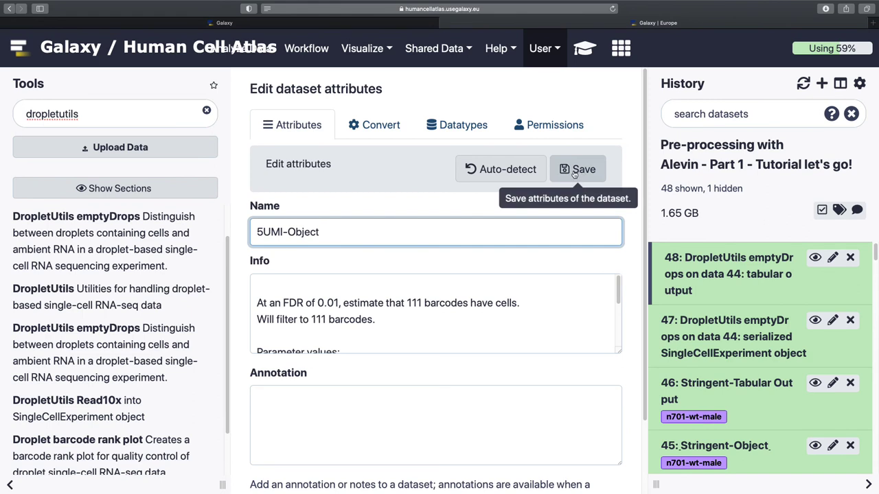
drag(288, 232, 423, 238)
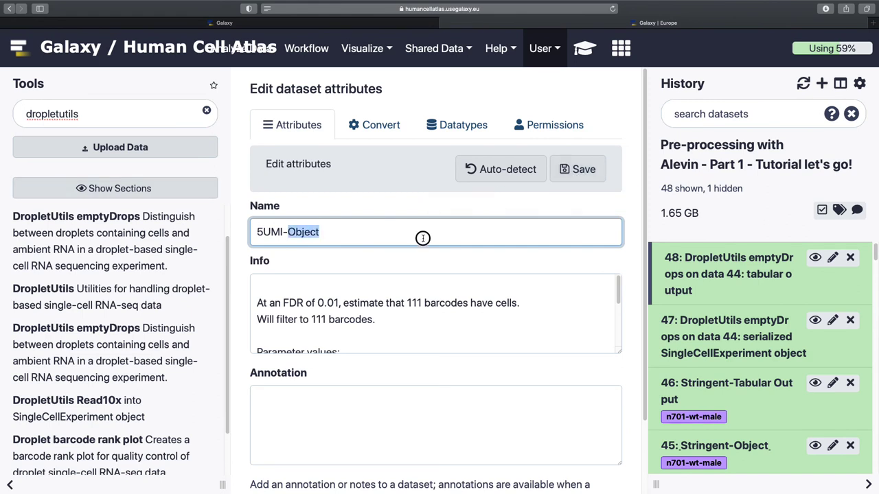
text(Tabular_)
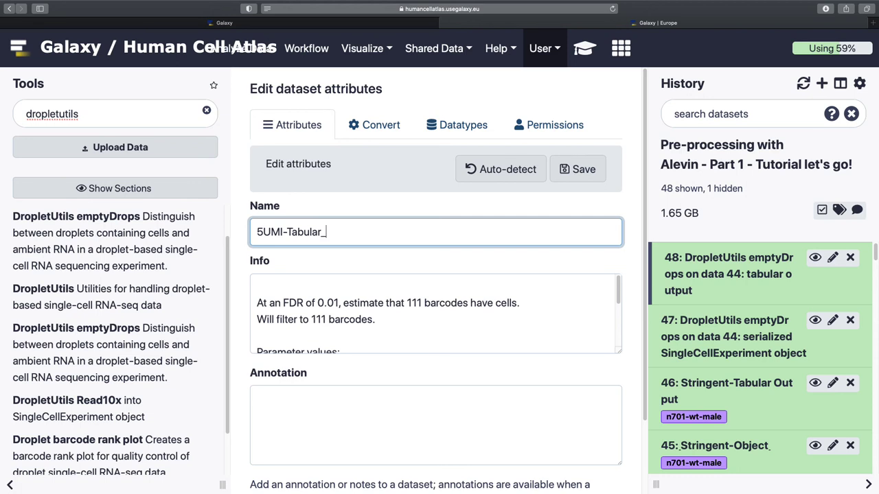
text(Output)
click(577, 169)
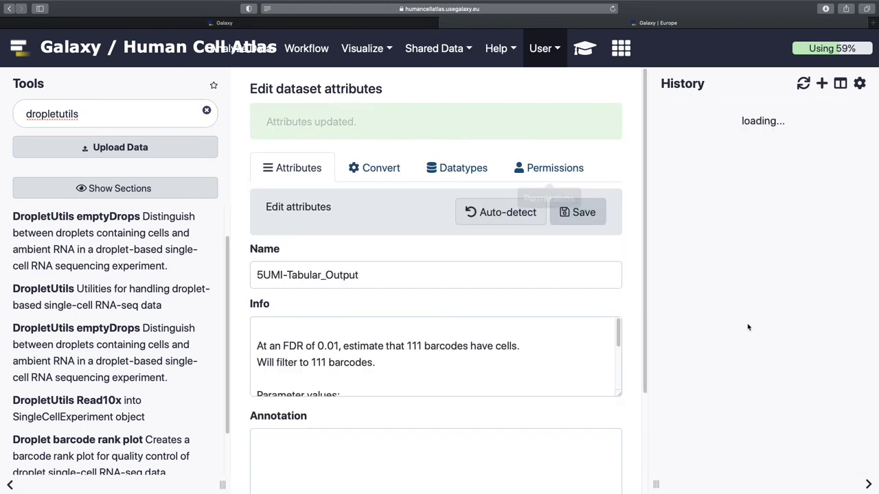
Step: Rename dataset 47 to '5UMI-Object' and review its details
click(832, 304)
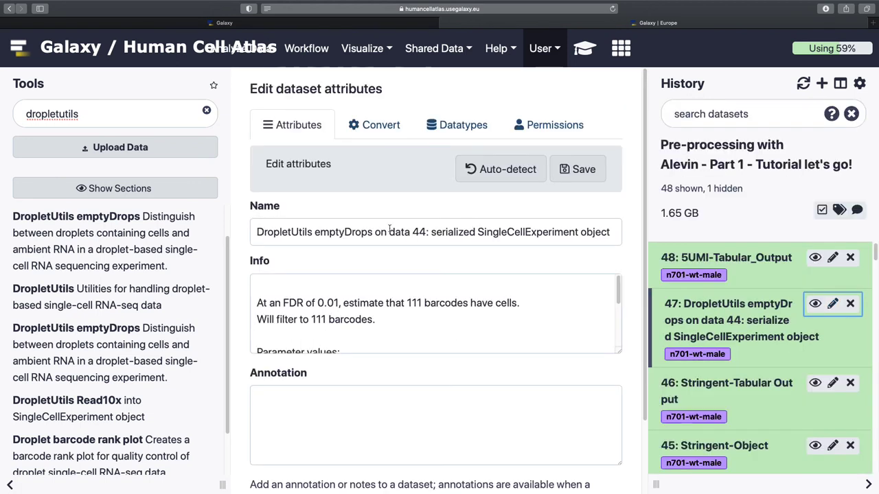
click(390, 232)
key(super+a)
text(5)
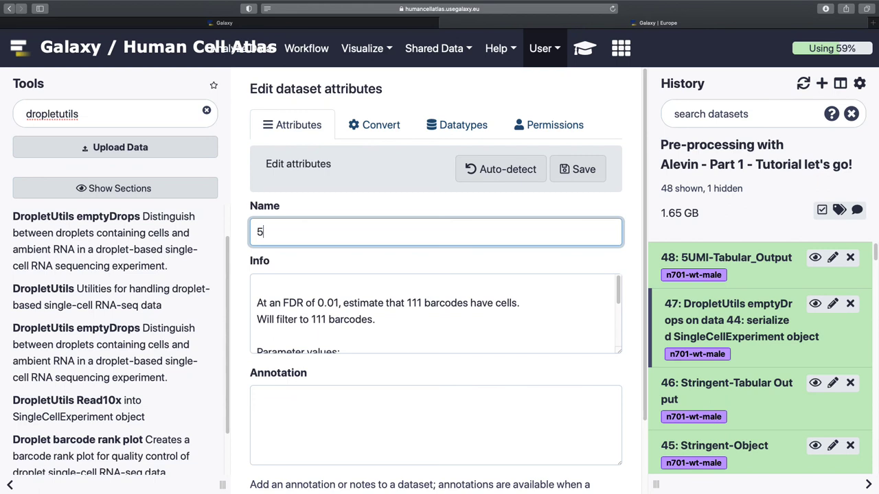
text(UMI-Object)
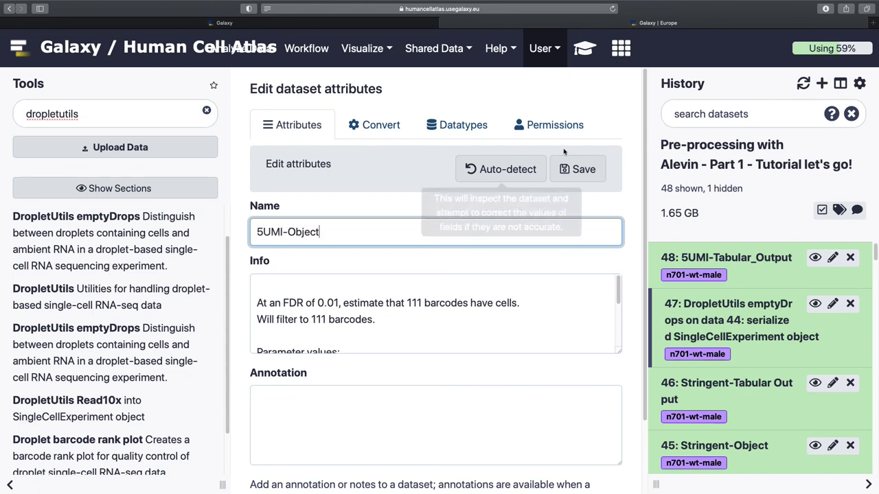
click(577, 169)
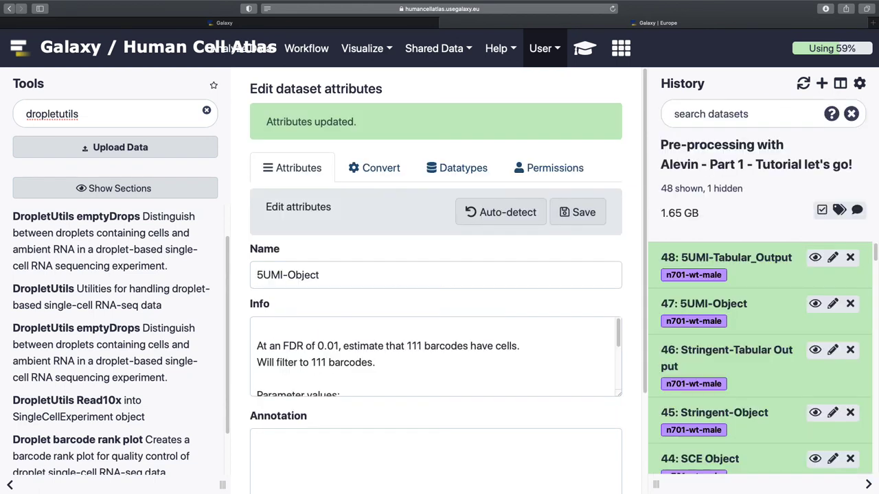
click(743, 304)
scroll(750, 332, down, 2)
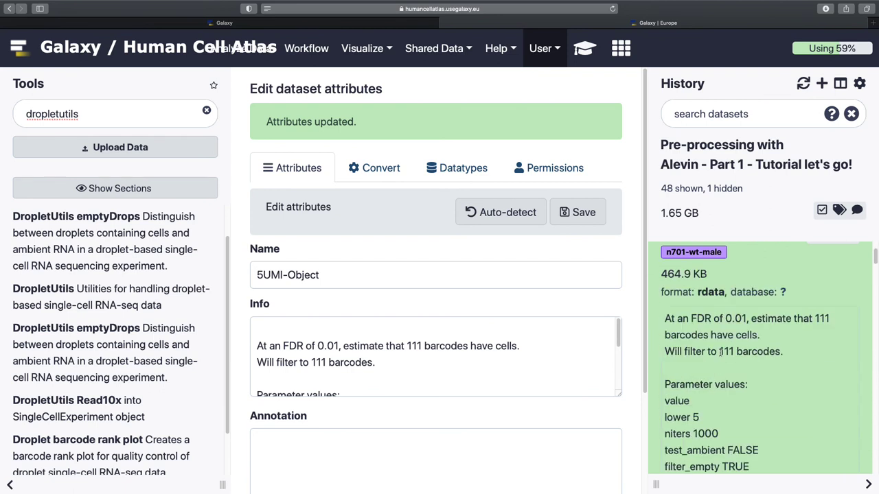
click(721, 352)
click(714, 300)
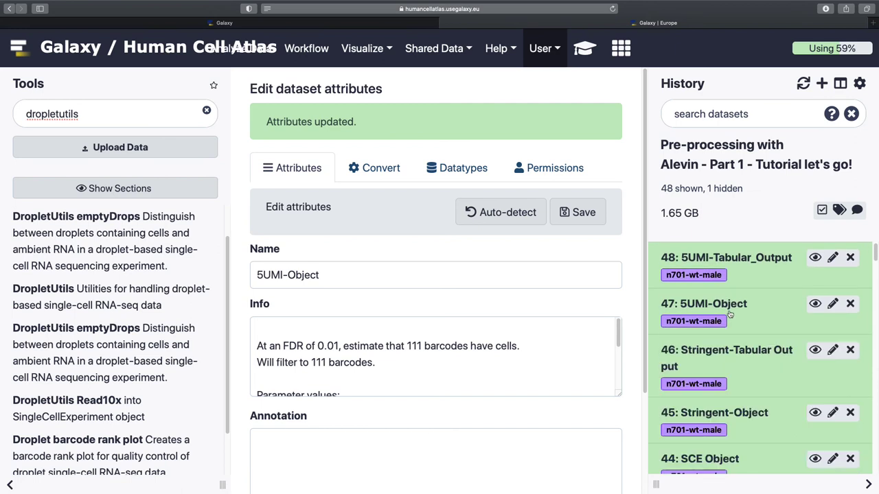
Step: Search the tool list for 'sceasy'
click(146, 117)
key(super+a)
text(sceasy)
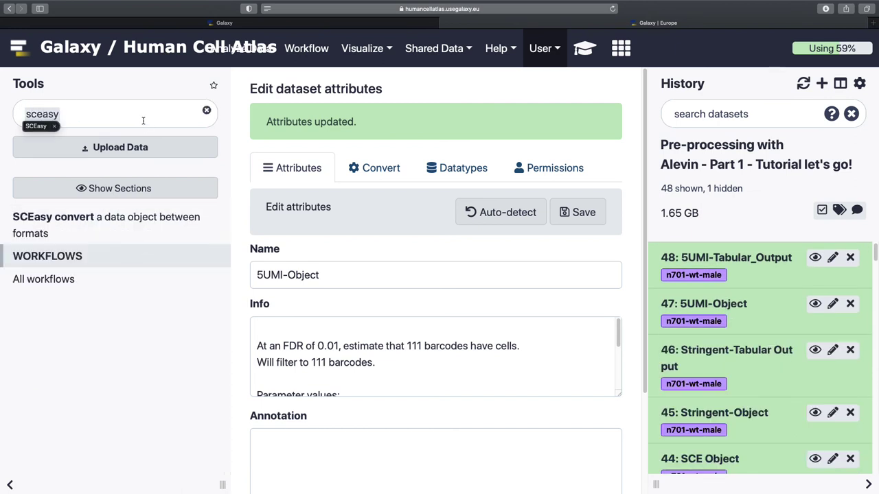
Step: Run SCEasy convert on 47: 5UMI-Object, SingleCellExperiment to AnnData, with assay 'counts'
click(130, 230)
click(384, 172)
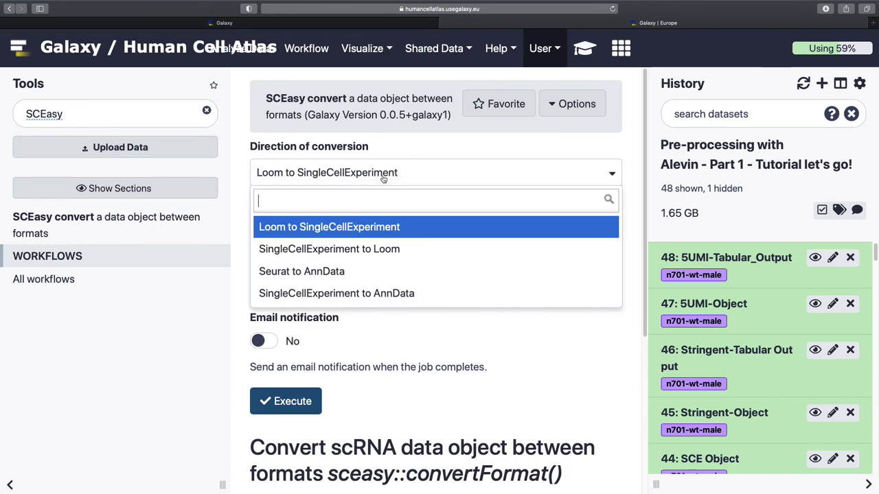
click(390, 294)
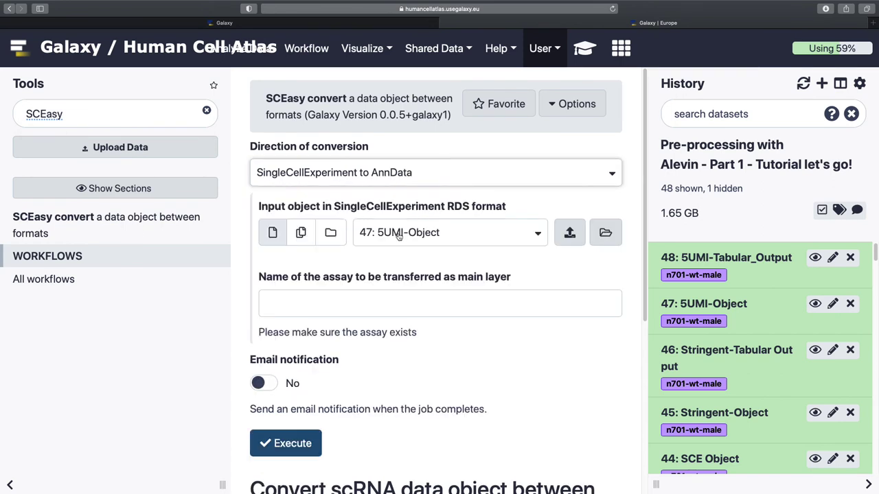
click(375, 304)
text(counts)
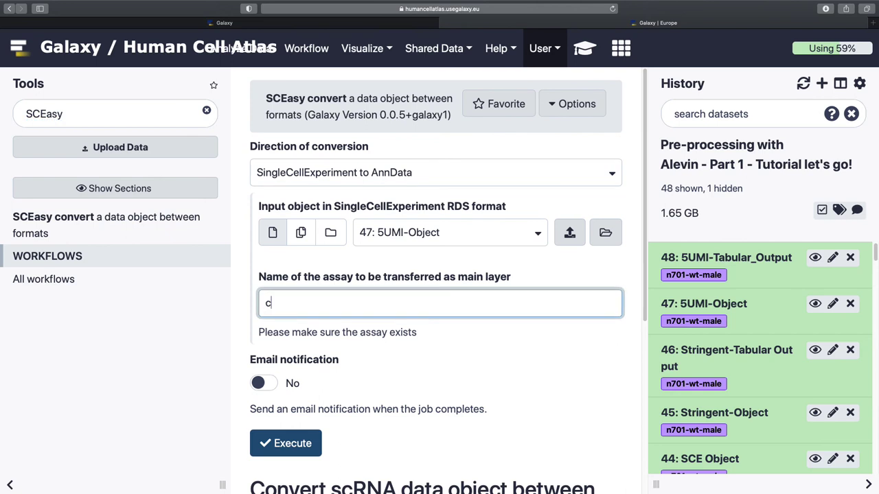
click(516, 446)
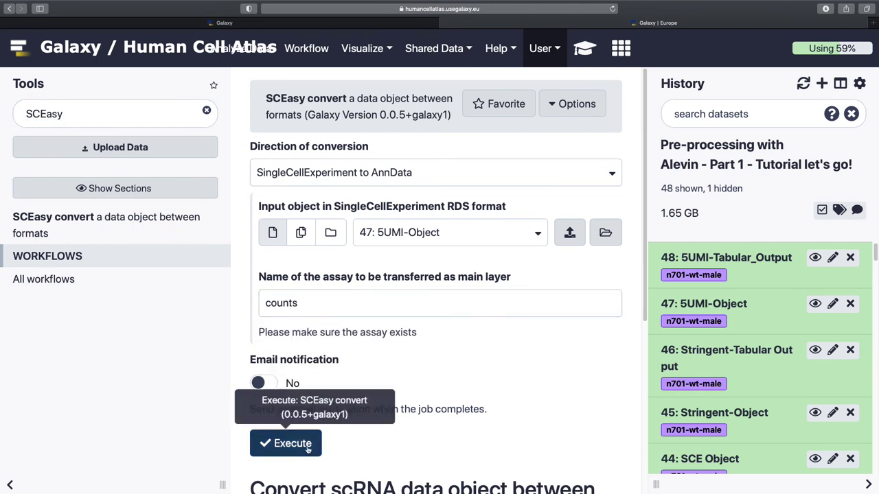
click(283, 443)
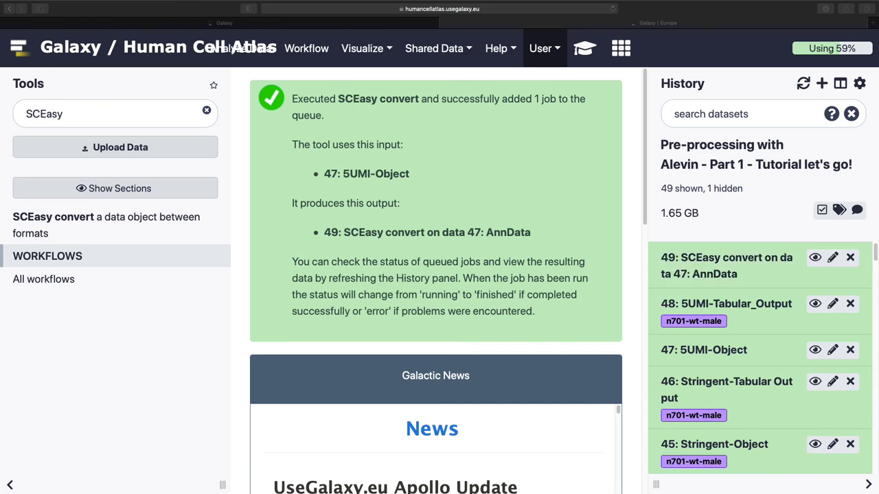
Step: Rename the AnnData output dataset 49 to 'N701-400k-AnnData'
click(832, 259)
triple_click(456, 232)
text(N701-400k-AnnData)
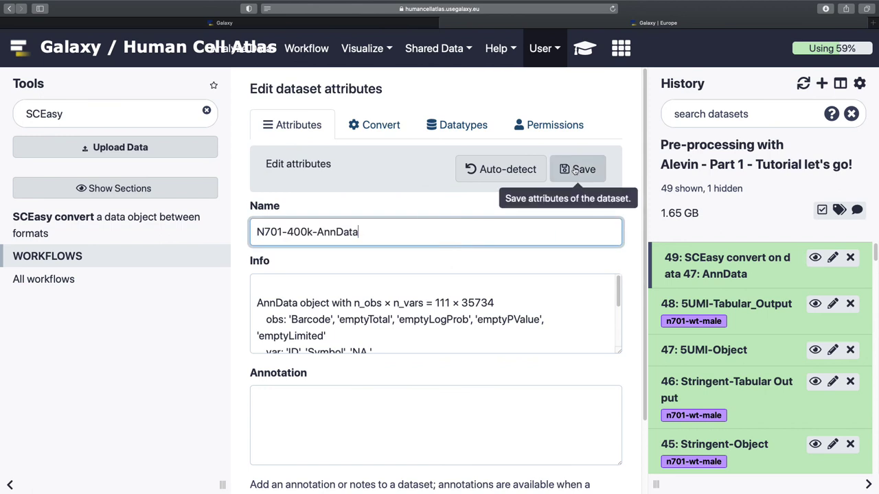
click(580, 169)
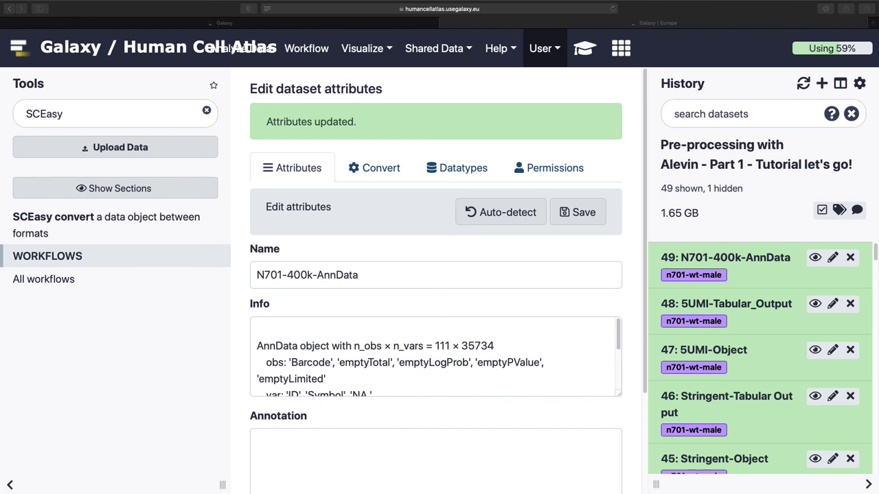
click(764, 265)
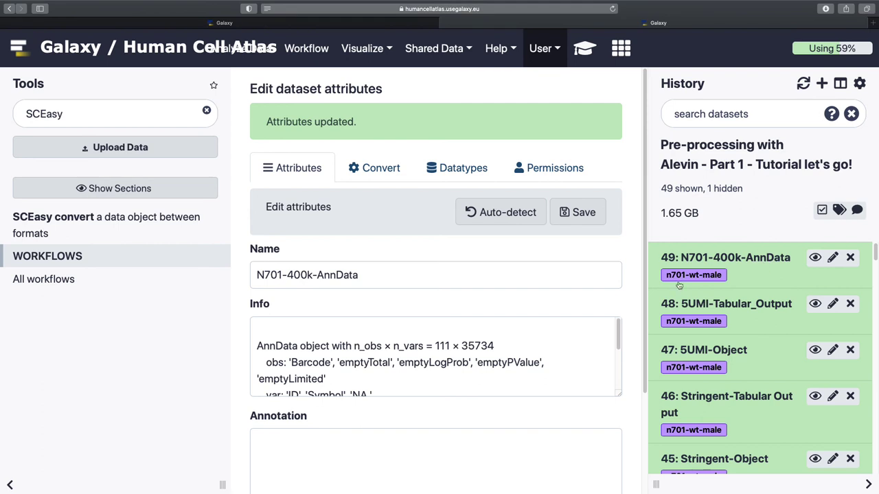
Step: Create a new history named 'New history of lovely fast files'
click(840, 83)
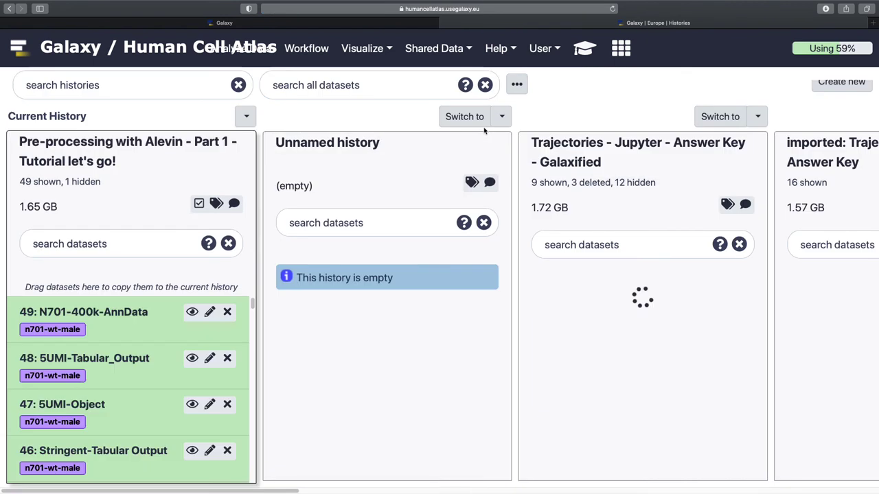
click(842, 82)
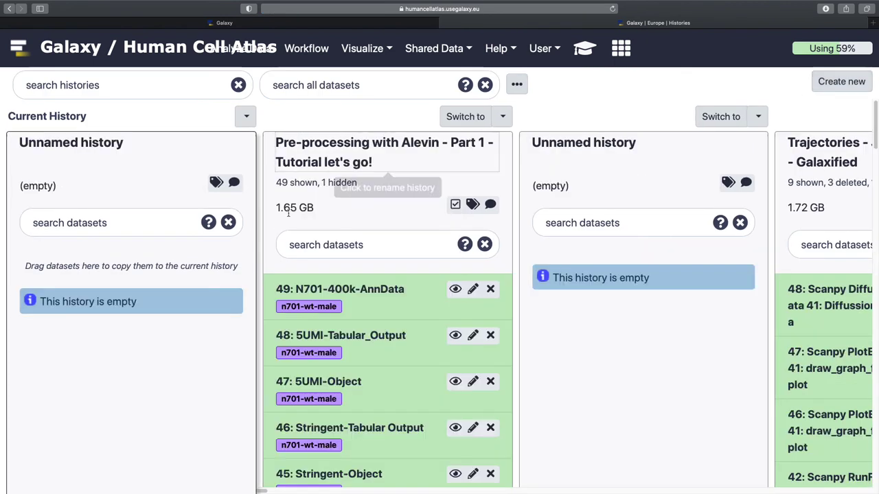
click(161, 140)
text(Ne)
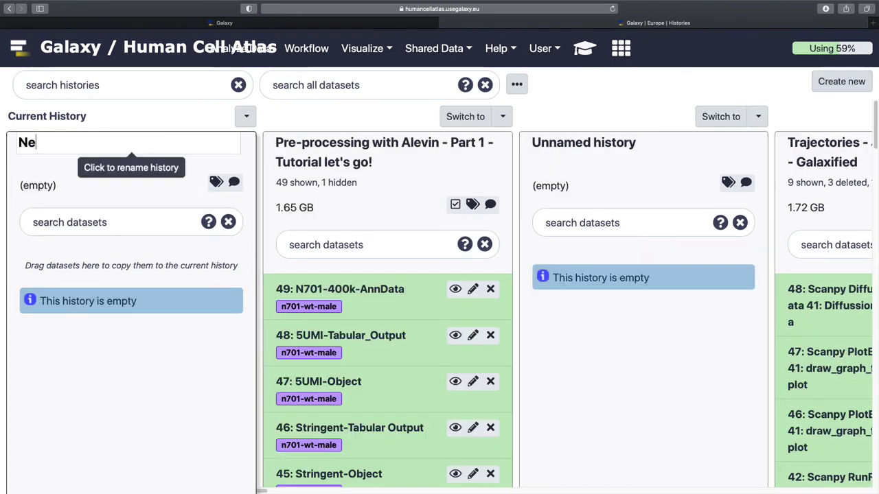
text(w history of lovely fastq)
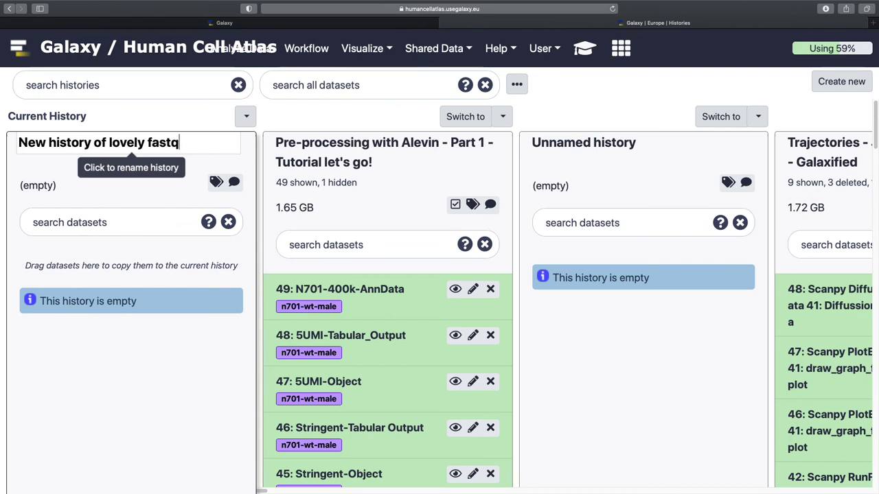
key(BackSpace)
text(files)
key(Return)
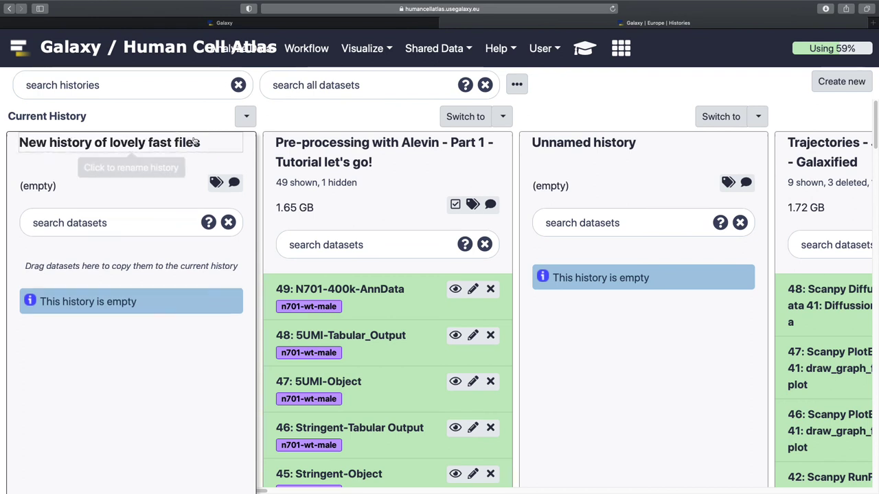
Step: Copy N701-400k-AnnData into the new history and return to the home page
scroll(398, 385, down, 10)
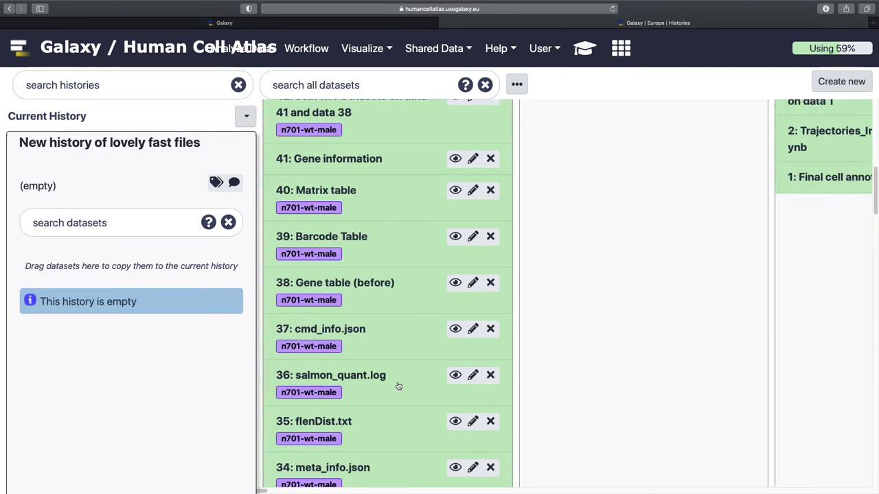
scroll(399, 386, up, 10)
click(357, 290)
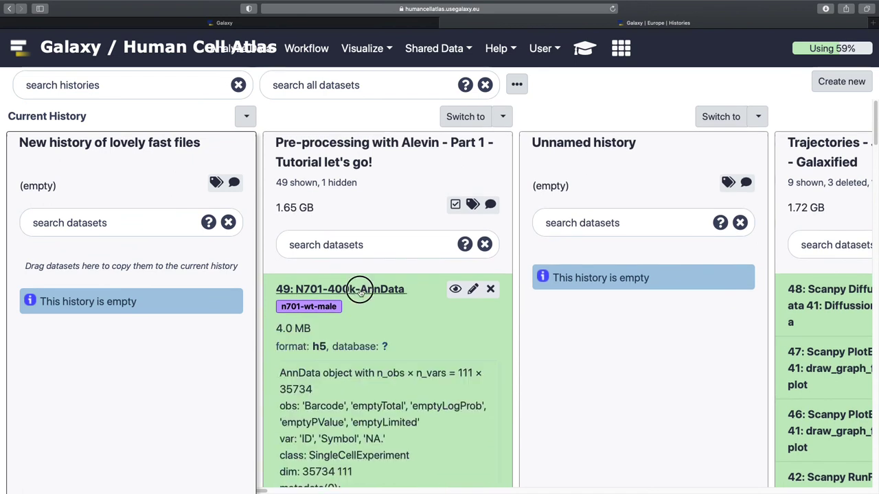
click(355, 290)
drag(355, 291, 138, 281)
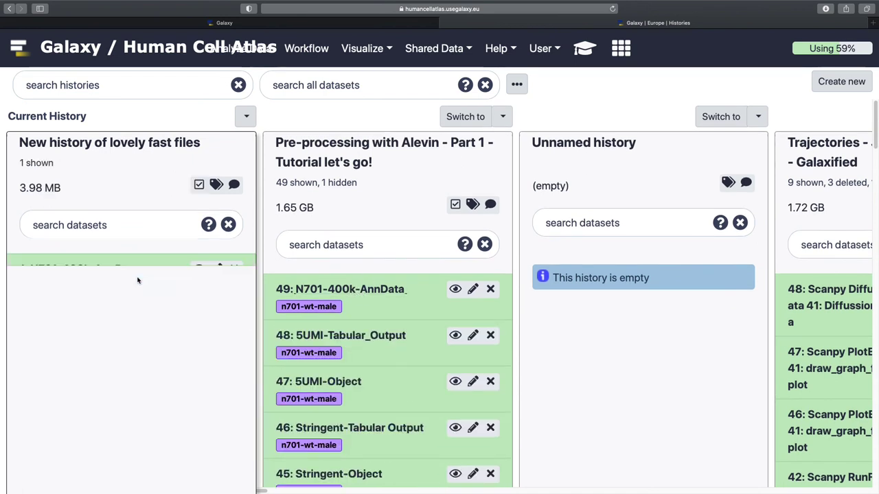
click(267, 59)
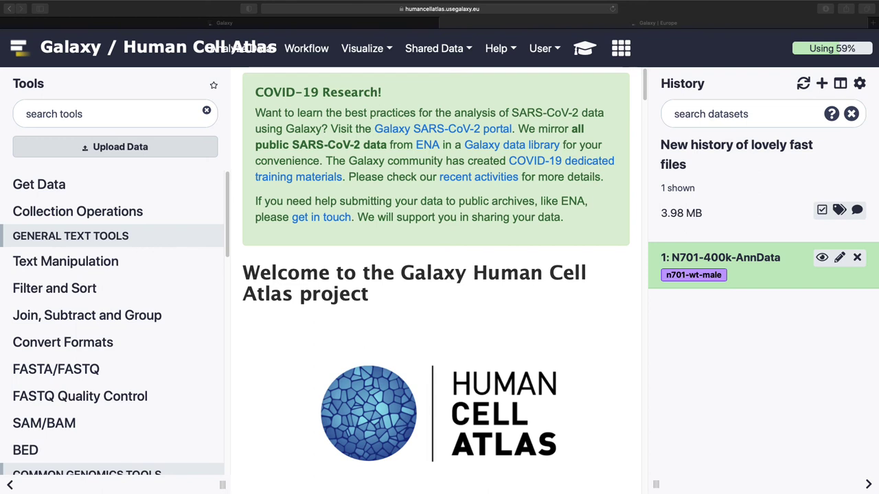
Step: Import the published Alevin input history as 'Pre-processing with Alevin - Part 2 - Tutorial walkthrough'
click(713, 28)
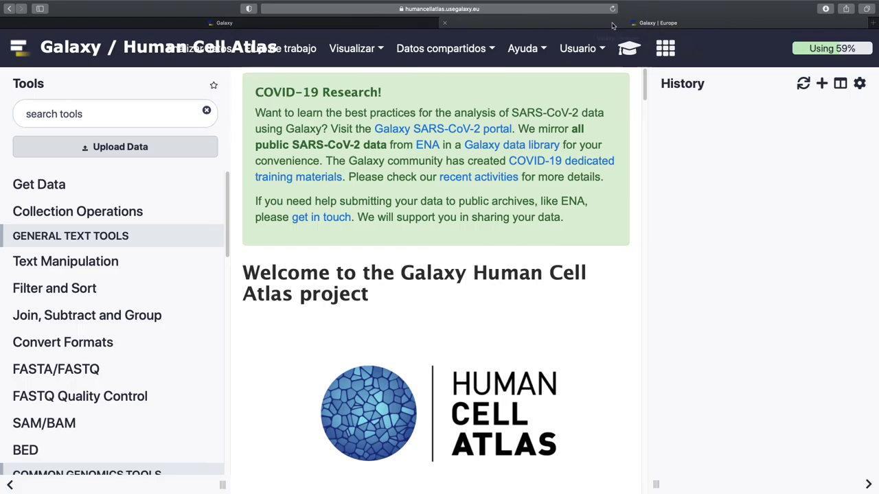
click(507, 9)
key(Return)
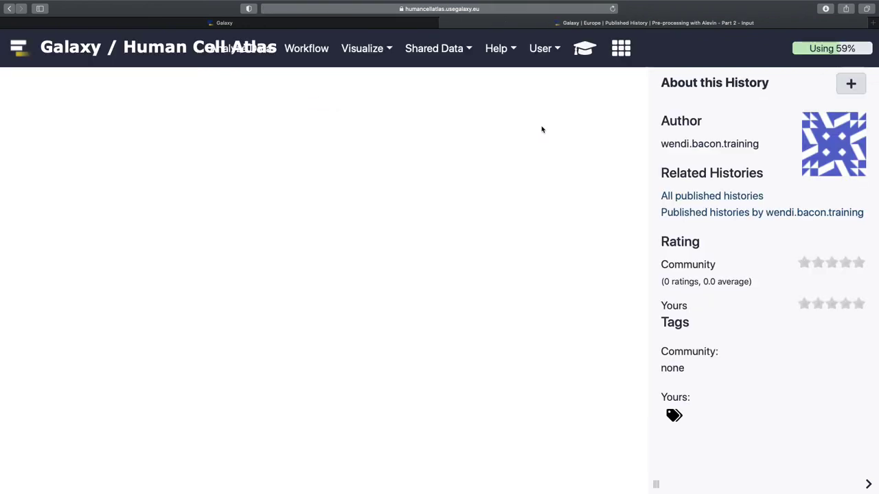
click(851, 83)
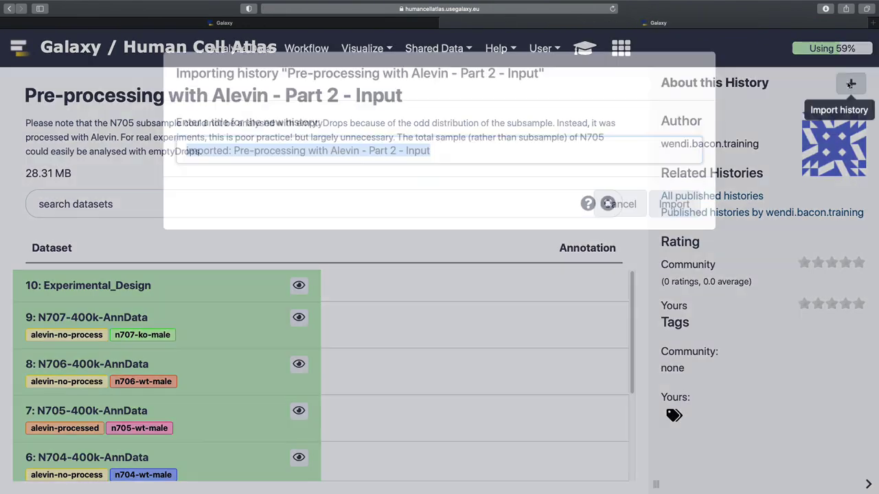
click(234, 150)
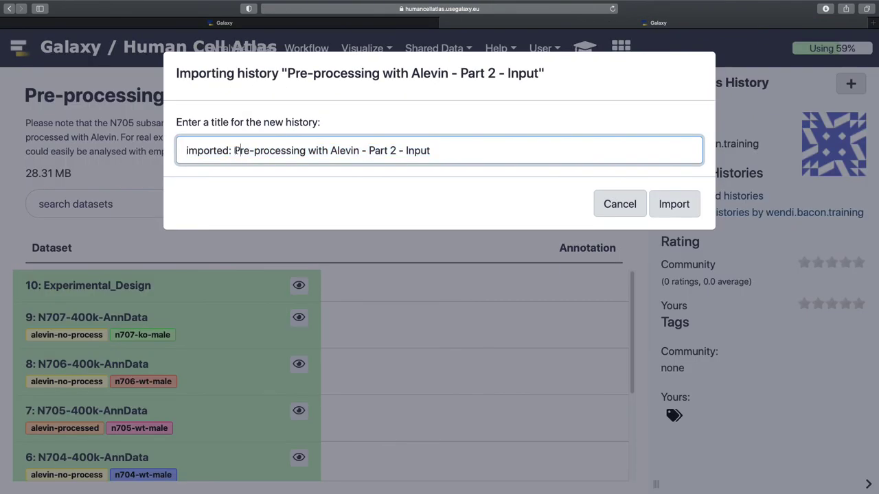
drag(233, 150, 161, 150)
key(BackSpace)
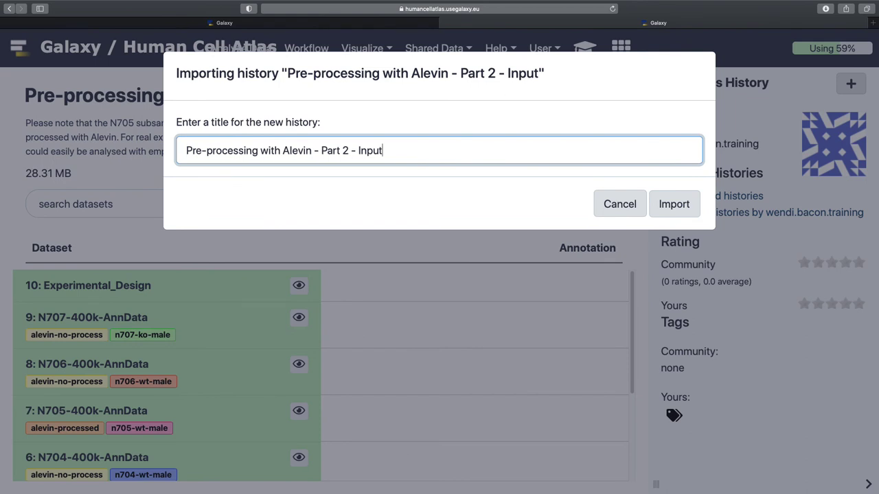
key(BackSpace)
key(BackSpace)
key(BackSpace)
key(BackSpace)
key(BackSpace)
text(Tutorial walkthrough)
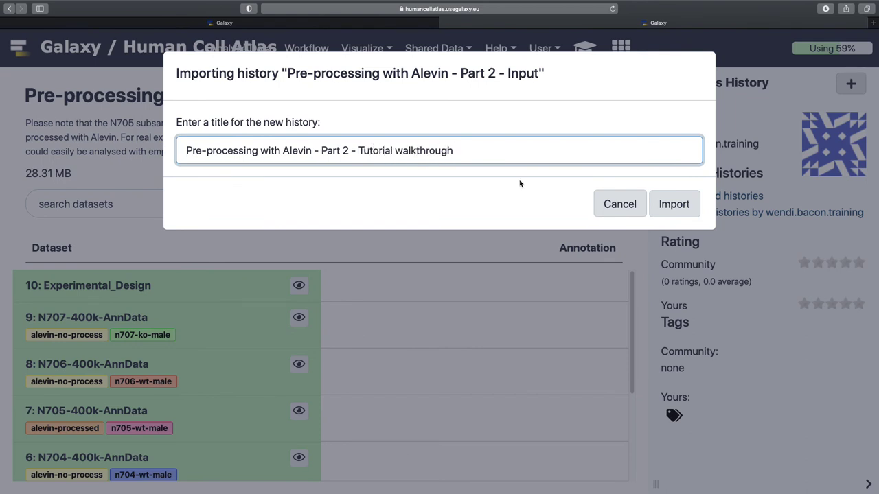
click(670, 202)
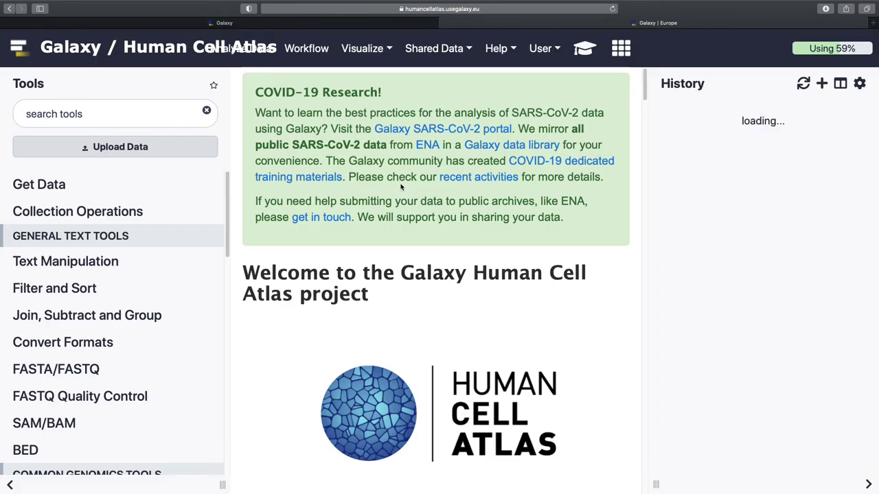
Step: Expand datasets 9 N707-400k-AnnData and 8 N706-400k-AnnData to review their details
scroll(752, 357, down, 5)
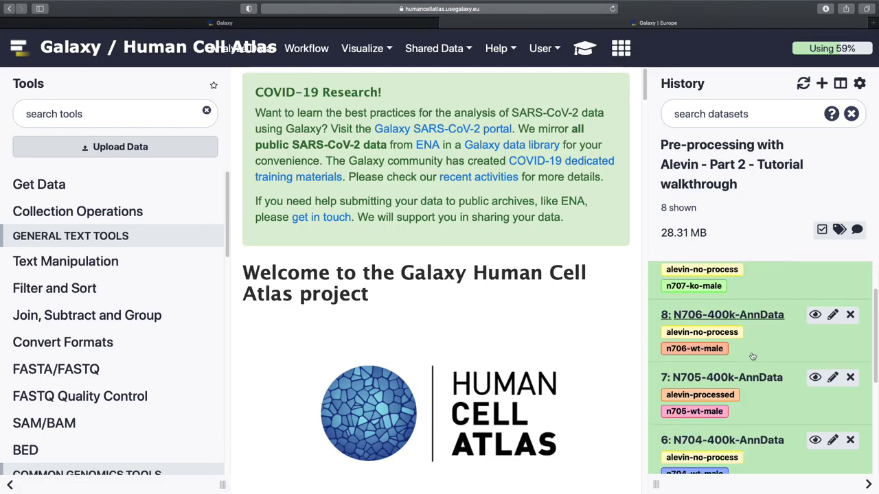
scroll(748, 339, up, 5)
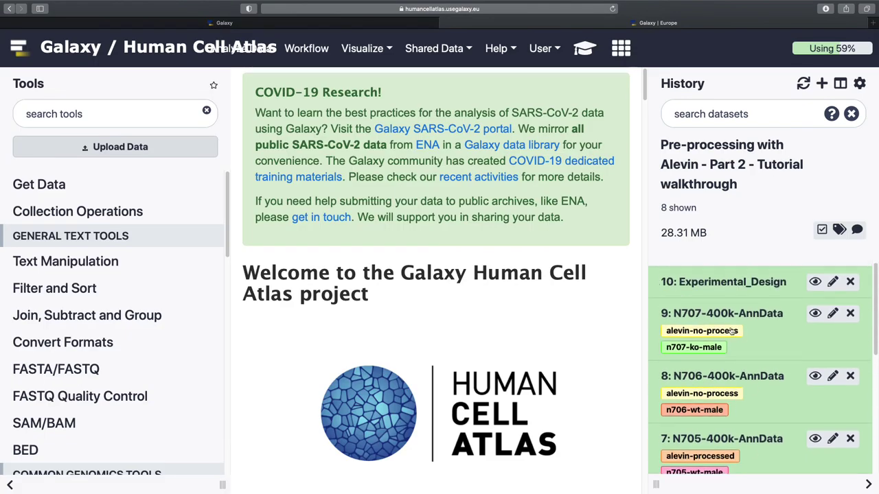
click(756, 308)
scroll(773, 385, down, 5)
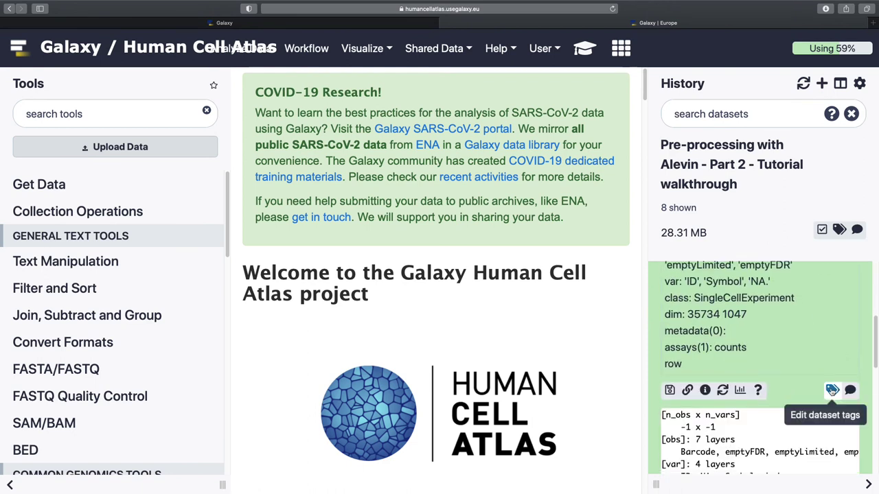
scroll(790, 343, down, 2)
scroll(755, 315, up, 5)
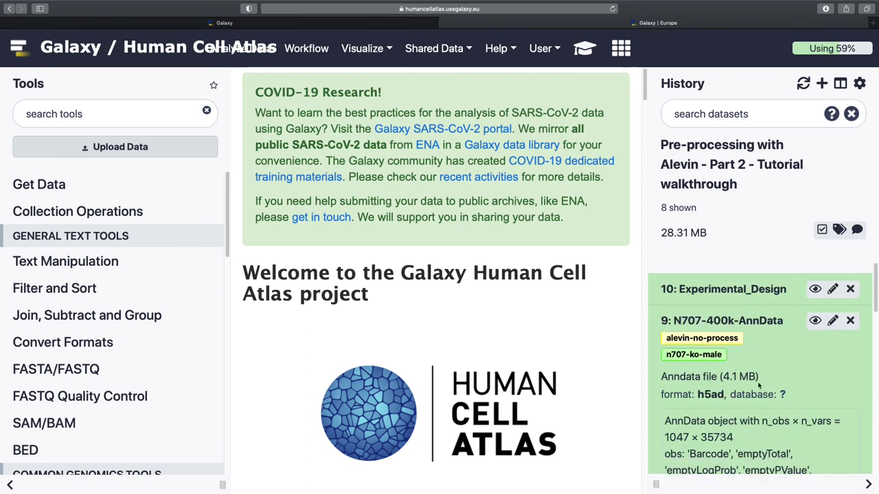
click(754, 313)
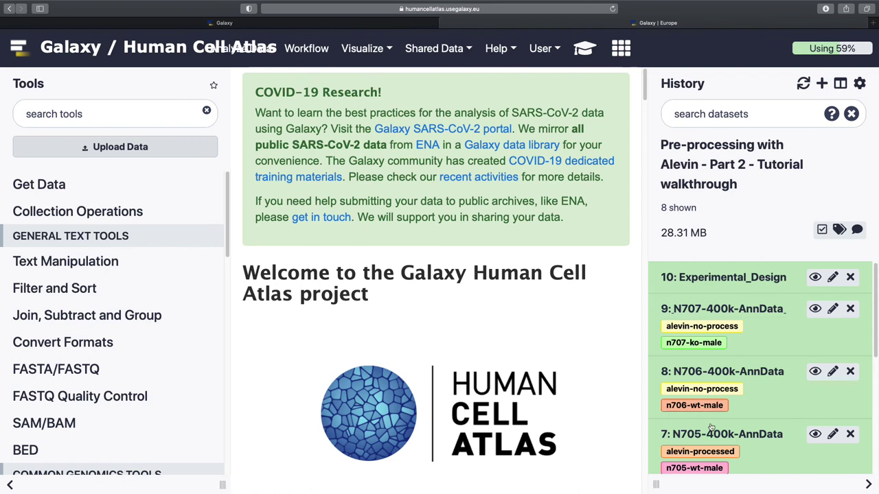
scroll(711, 428, down, 1)
scroll(712, 427, up, 1)
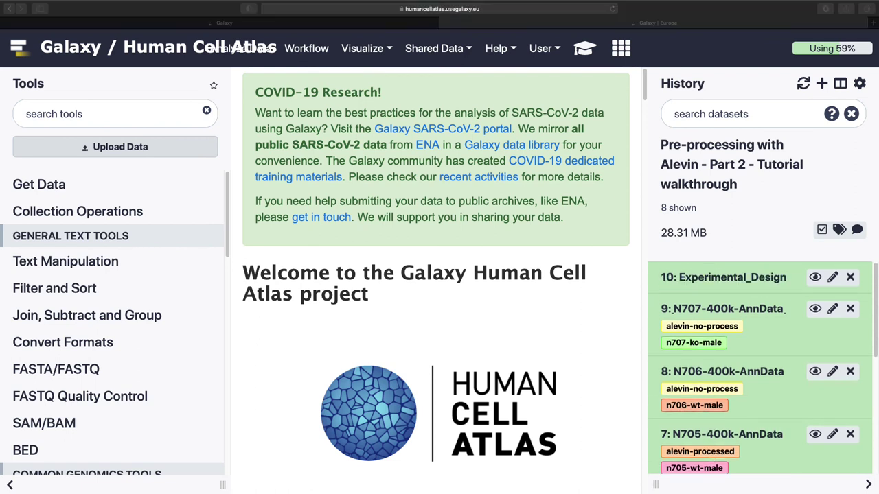
click(738, 369)
scroll(746, 367, down, 4)
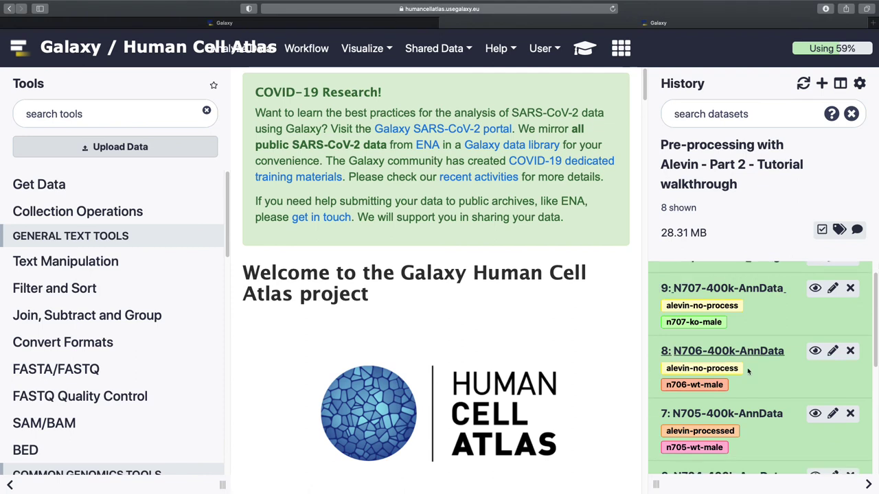
scroll(760, 335, up, 3)
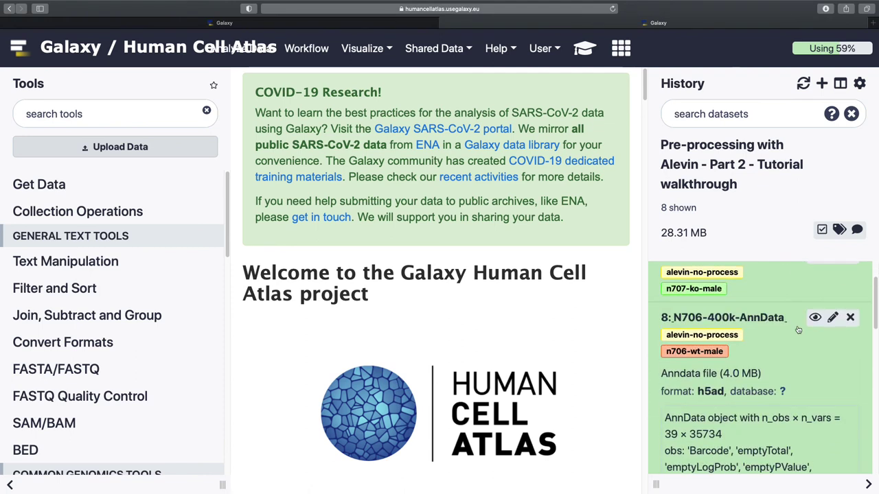
Step: Open the datatype settings of 8: N706-400k-AnnData, showing h5ad
click(832, 317)
click(447, 202)
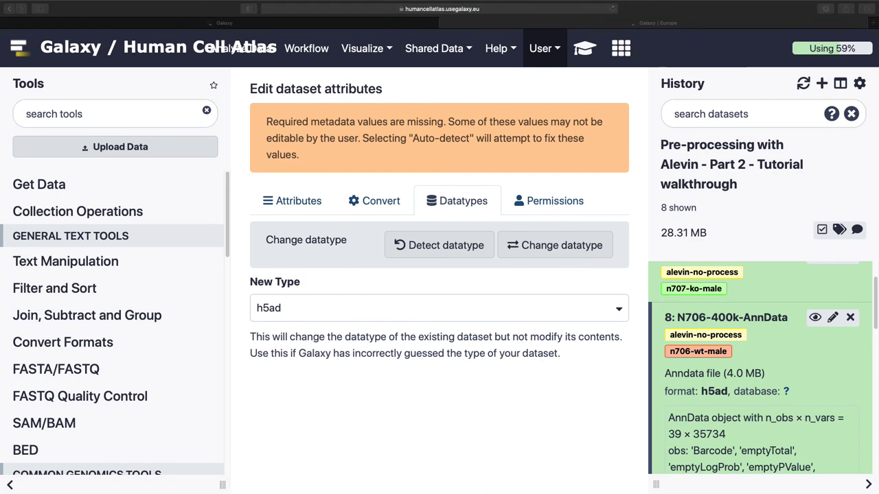
click(575, 432)
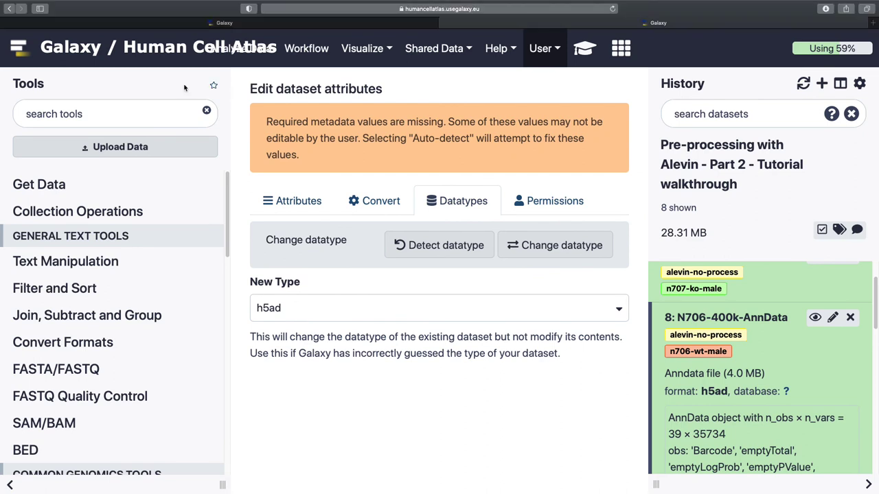
click(176, 114)
Step: Open Manipulate AnnData with 3: N701-400k-AnnData as the main input
text(maanipulate annd)
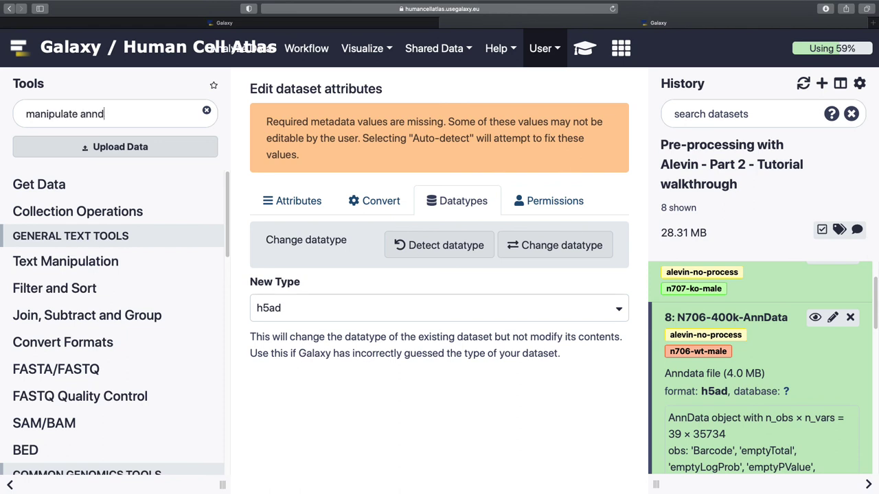
text(ata)
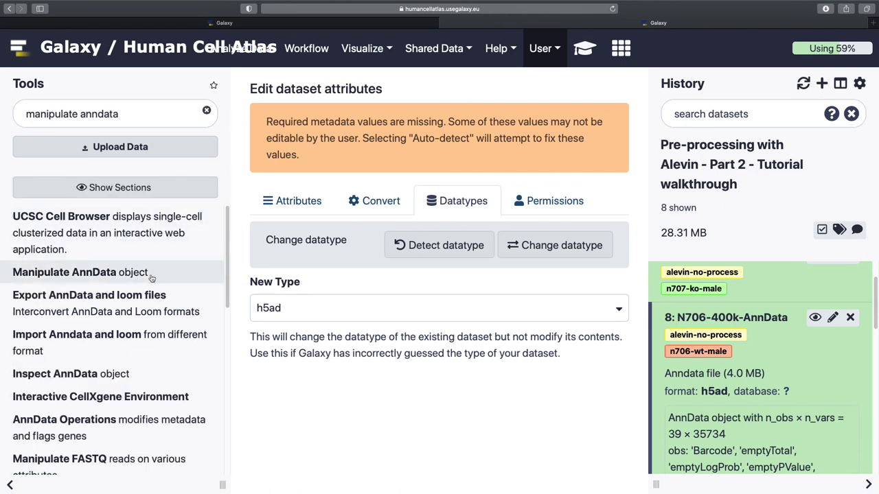
click(157, 271)
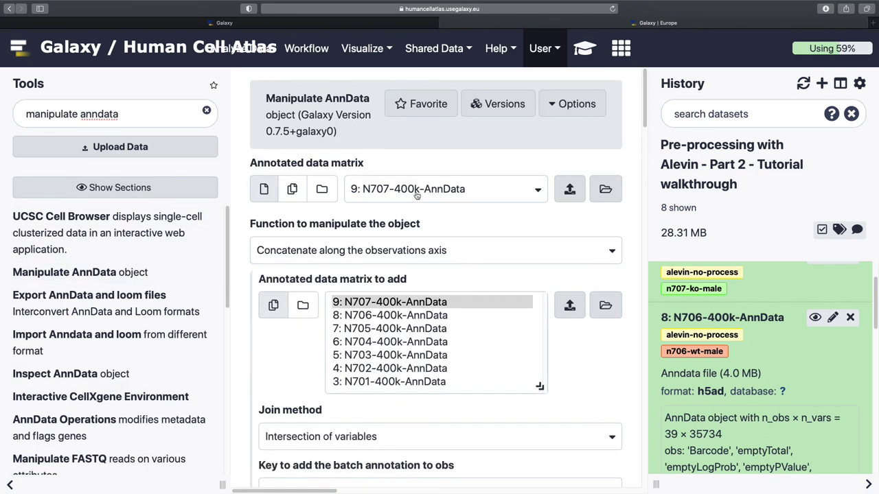
click(416, 193)
scroll(417, 292, down, 3)
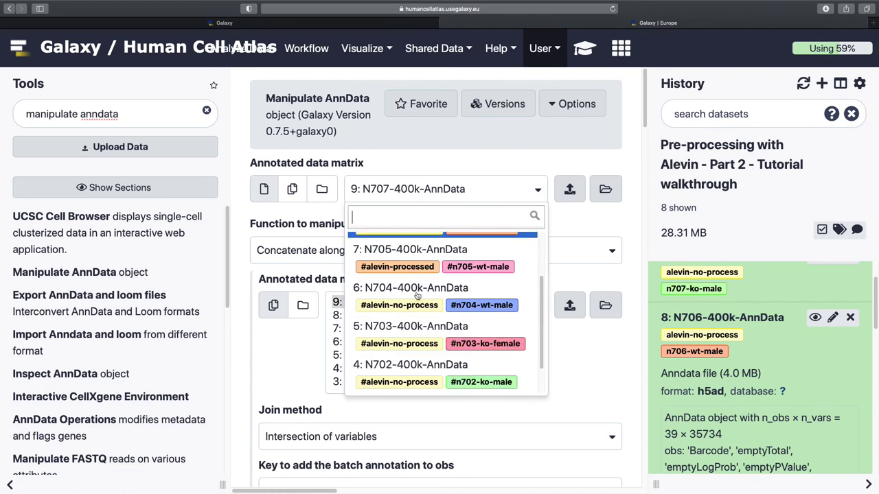
click(382, 366)
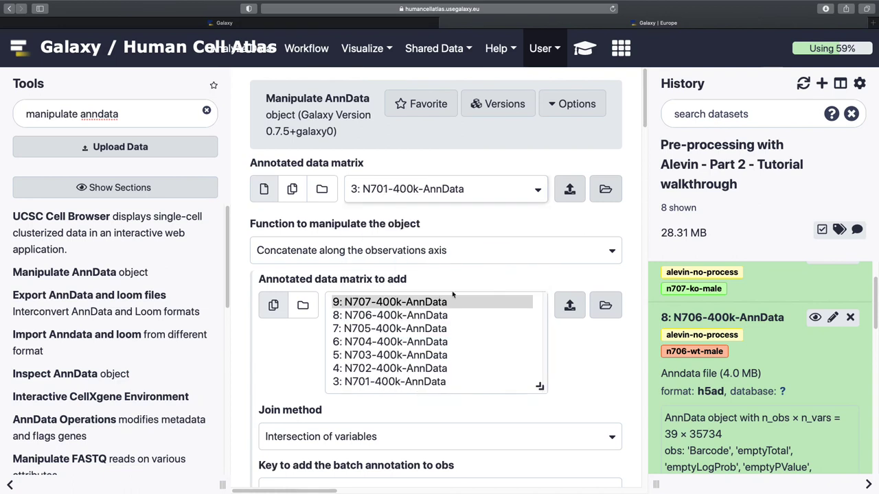
Step: Add datasets N702 through N707 for concatenation and run the job
scroll(452, 294, down, 1)
scroll(404, 335, down, 1)
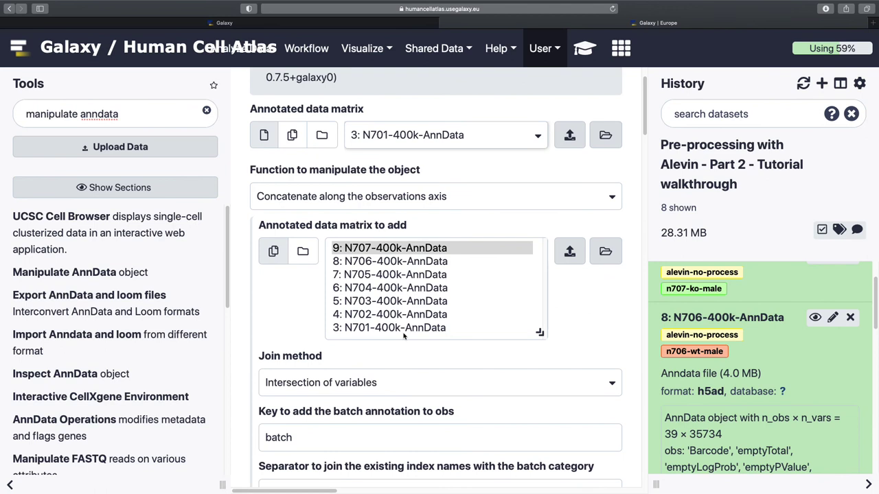
click(399, 314)
shift+click(396, 252)
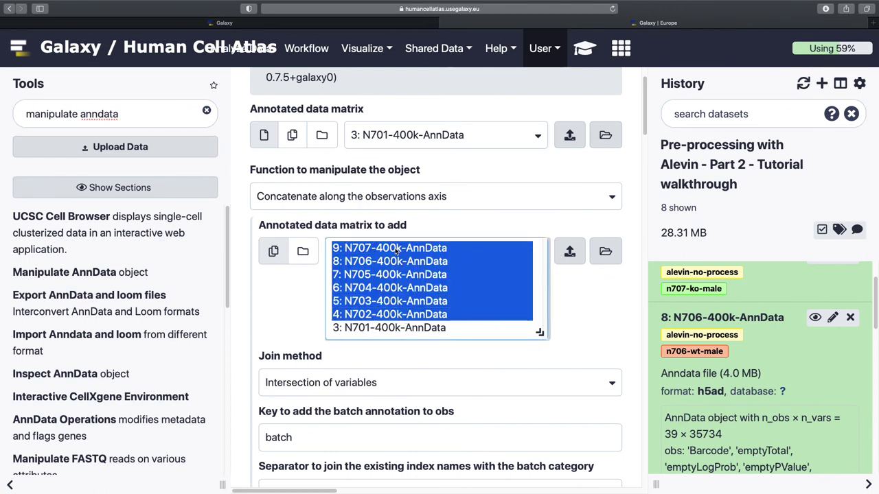
scroll(407, 316, up, 1)
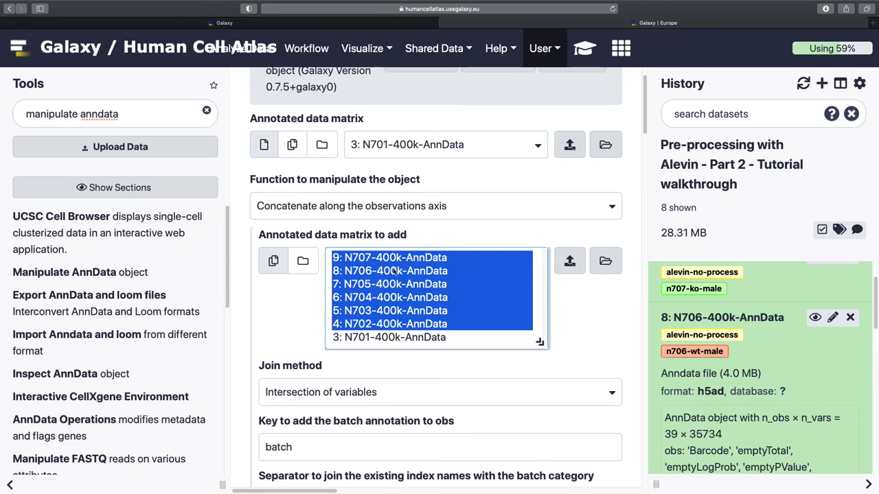
scroll(563, 355, down, 1)
scroll(488, 382, down, 3)
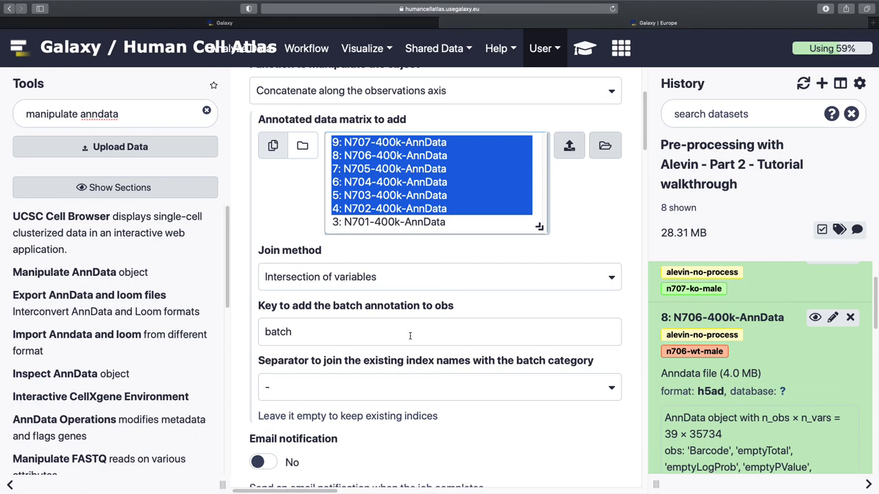
scroll(410, 336, down, 2)
scroll(410, 335, down, 3)
click(289, 368)
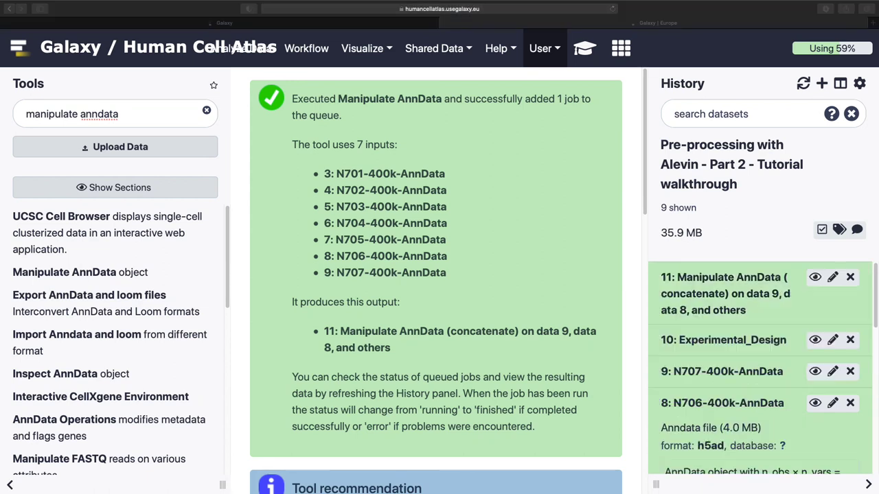
Step: Run Inspect AnnData on dataset 11 for general information
triple_click(165, 115)
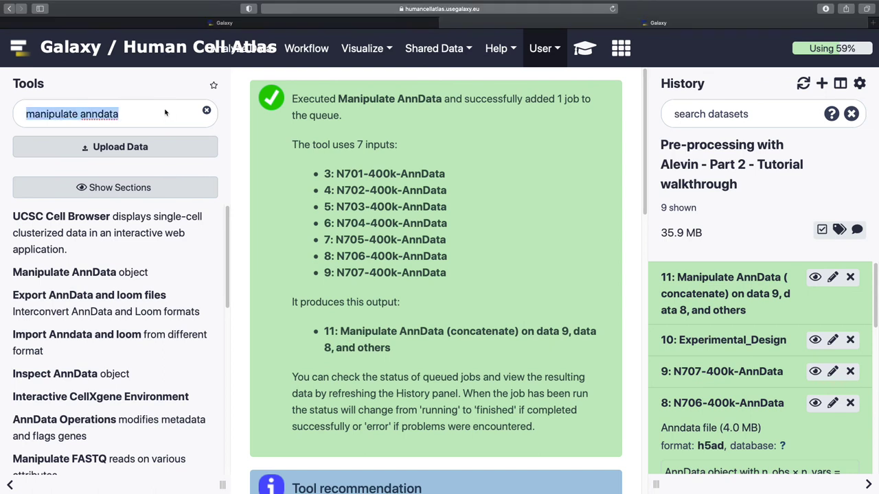
text(inspect )
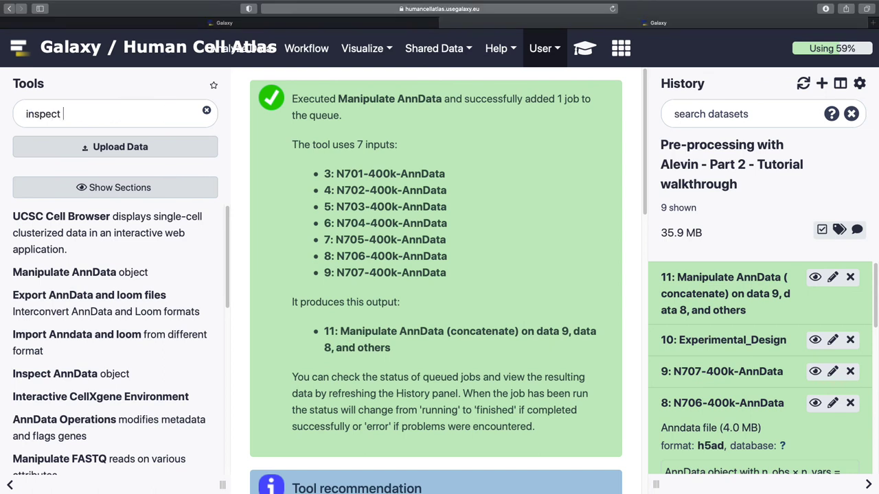
text(anndata)
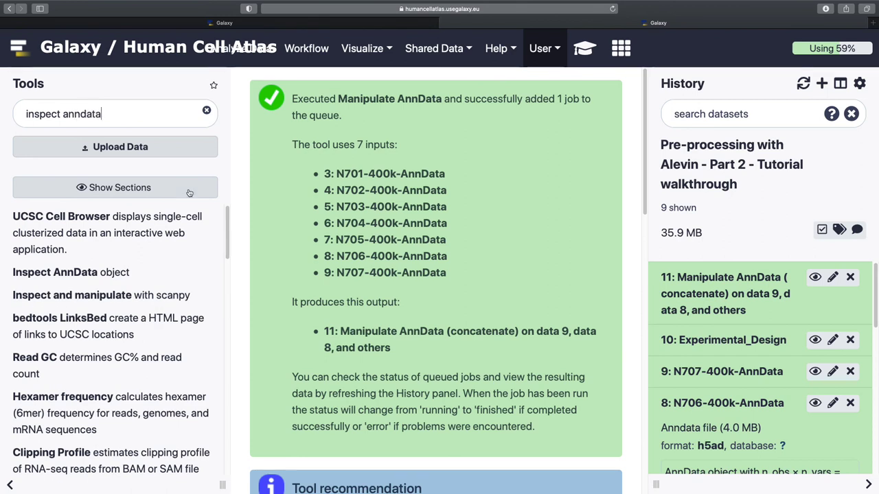
click(55, 273)
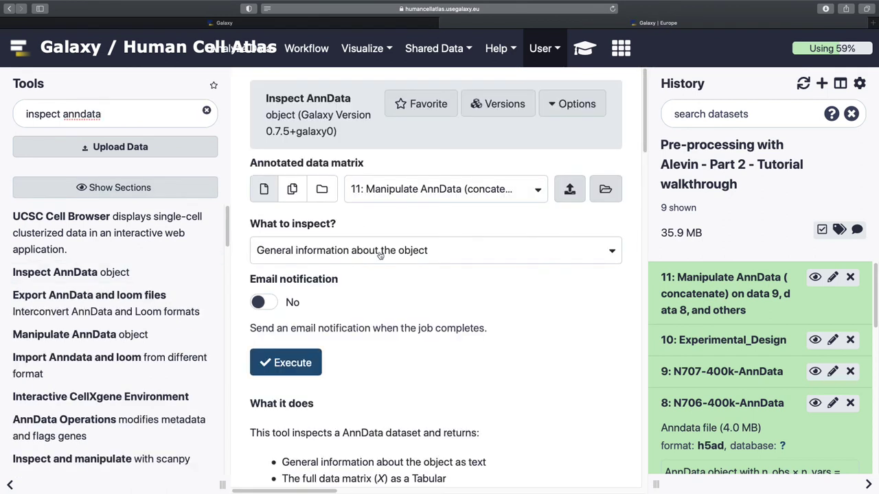
click(292, 363)
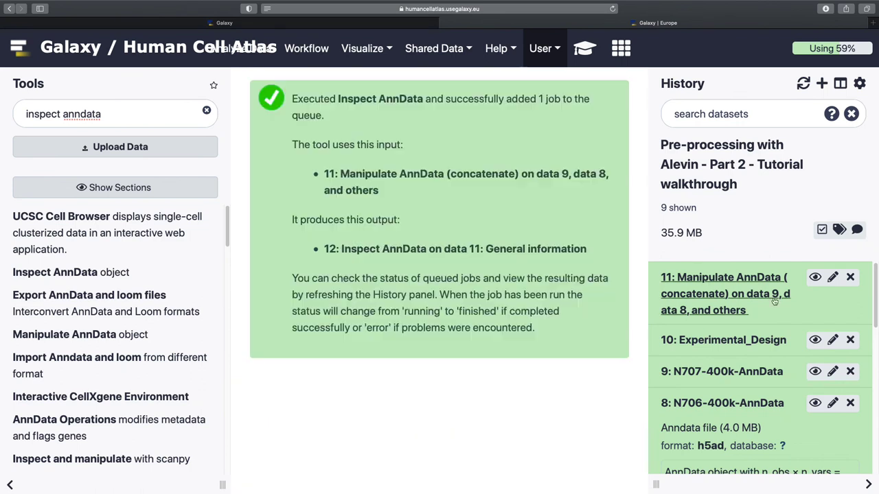
Step: Expand dataset 11 in the history to review its details
scroll(755, 378, down, 2)
click(728, 357)
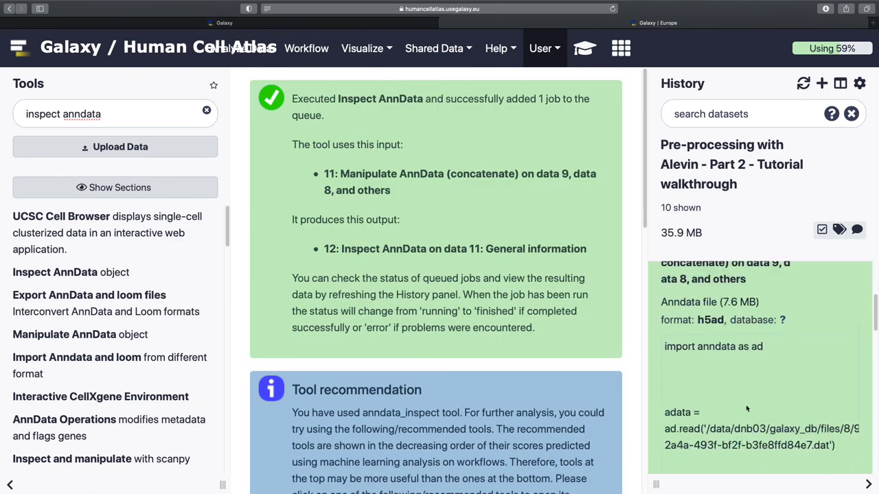
scroll(746, 404, down, 3)
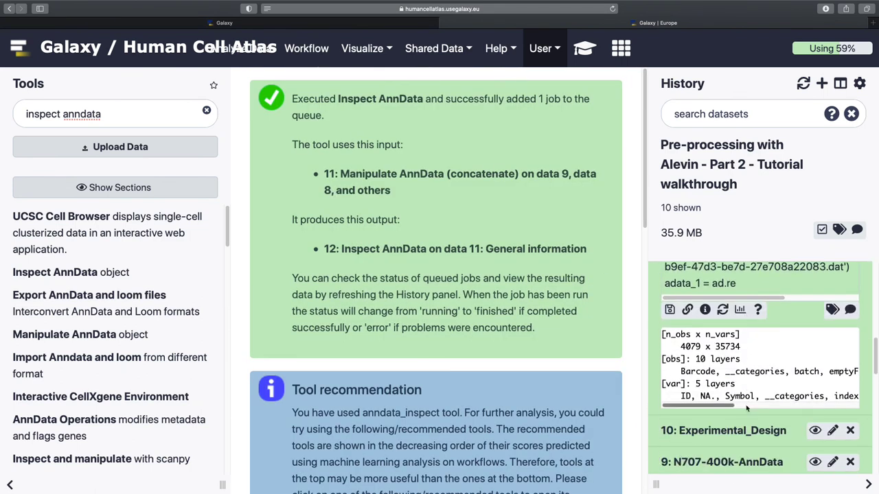
scroll(747, 408, down, 2)
scroll(729, 348, up, 2)
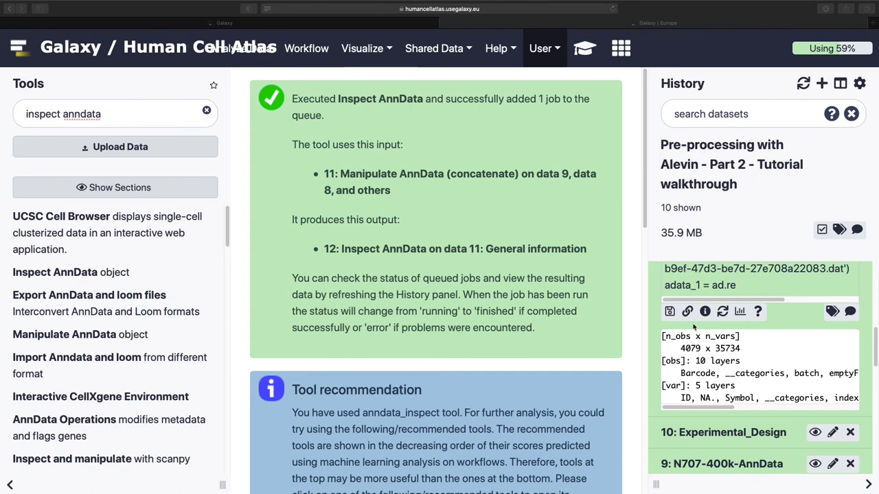
scroll(700, 346, up, 5)
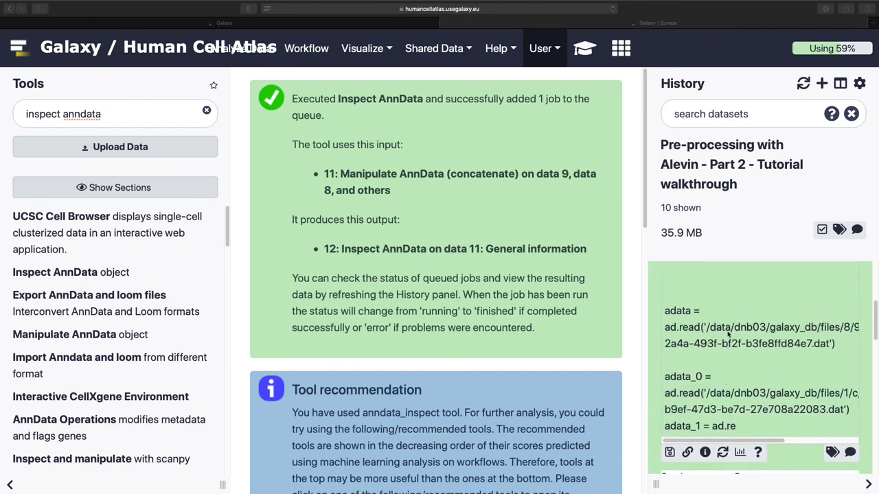
click(727, 372)
Step: Rerun Inspect AnnData on dataset 11 for the obs annotation
click(728, 294)
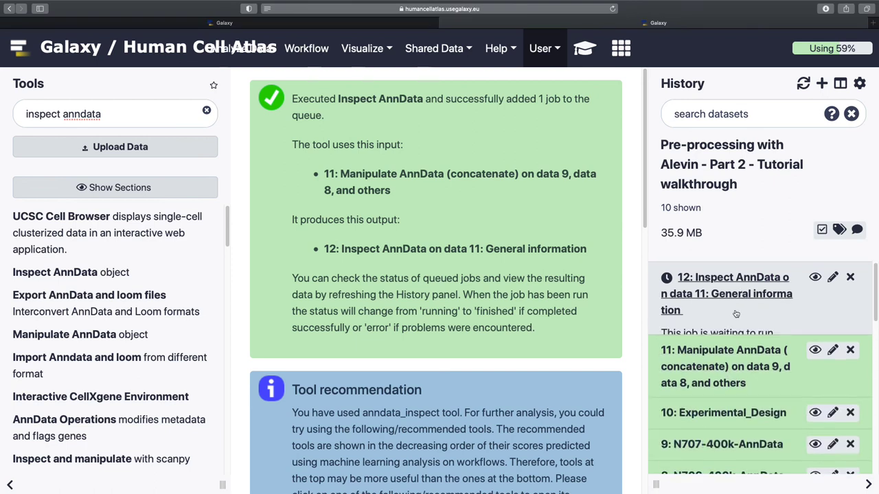
click(687, 356)
click(371, 251)
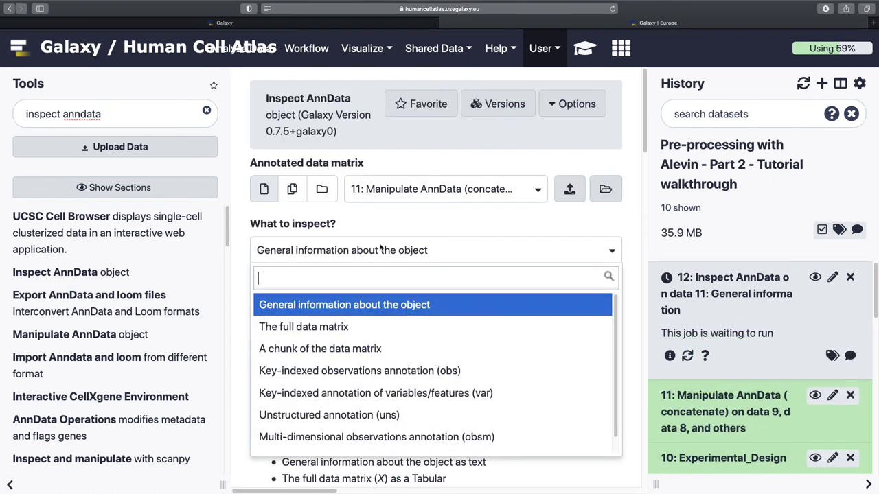
click(364, 378)
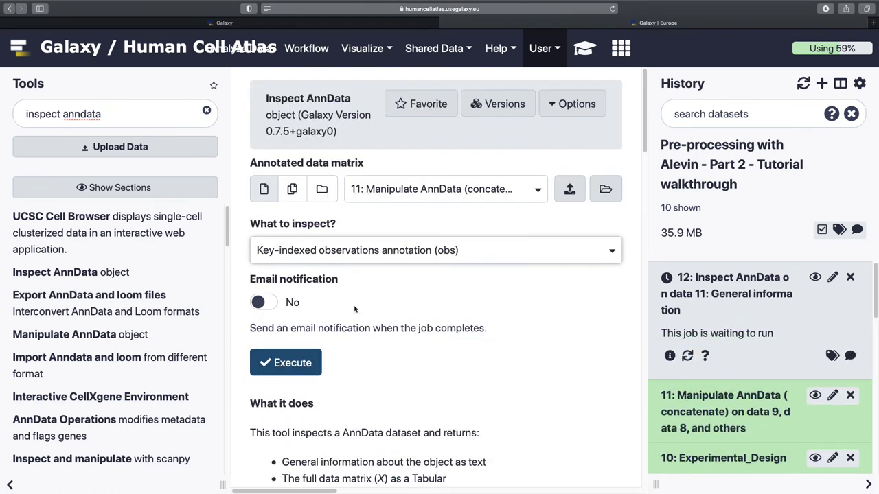
click(316, 372)
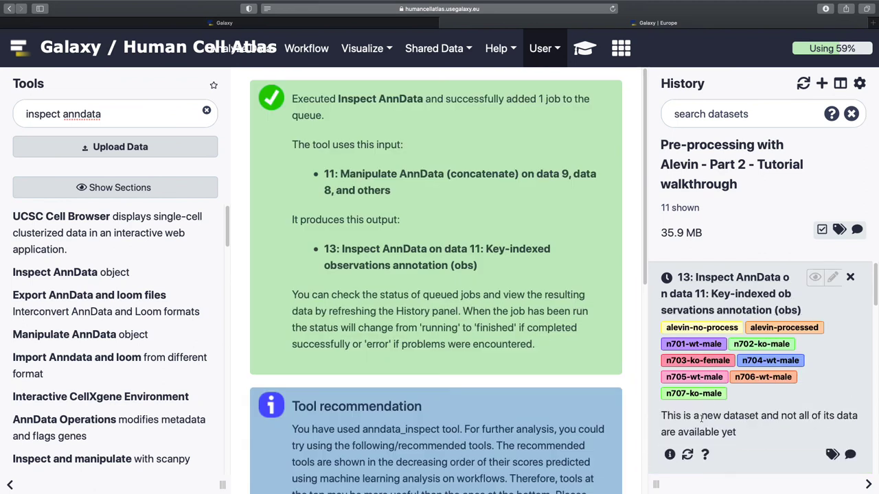
Step: Rerun Inspect AnnData on dataset 11 for the var annotation
scroll(702, 416, down, 3)
click(687, 364)
click(432, 189)
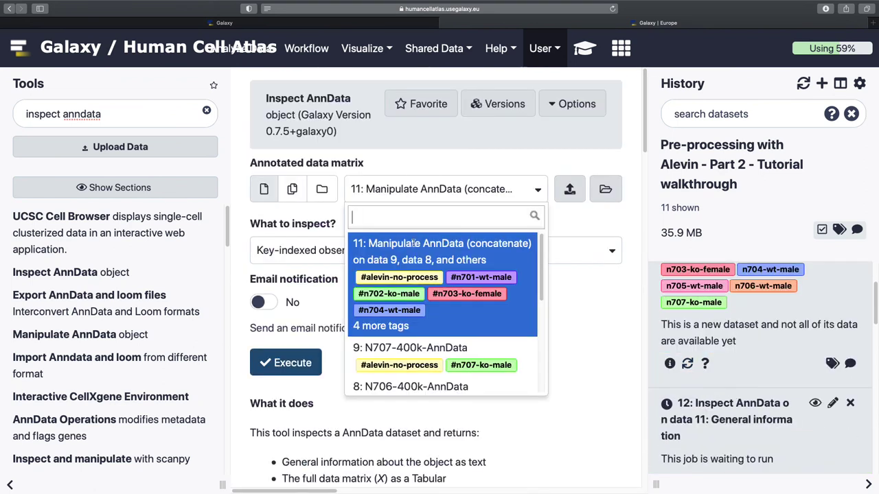
click(414, 243)
click(414, 250)
click(364, 393)
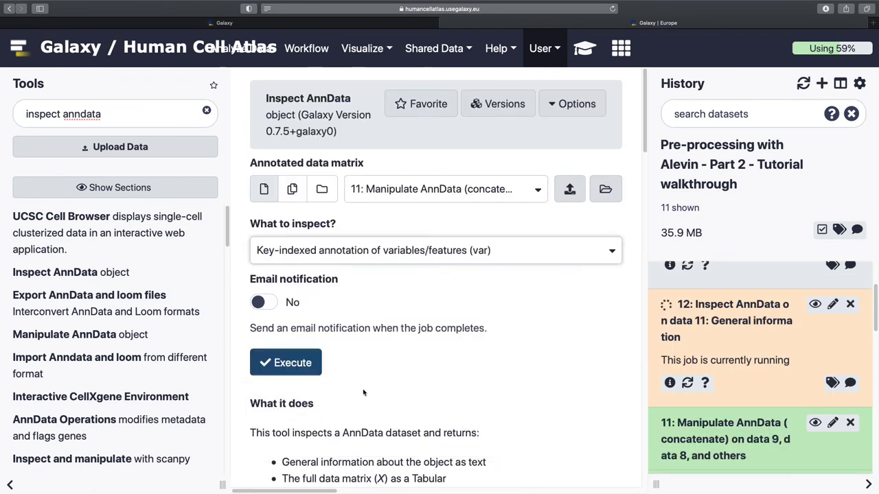
click(292, 363)
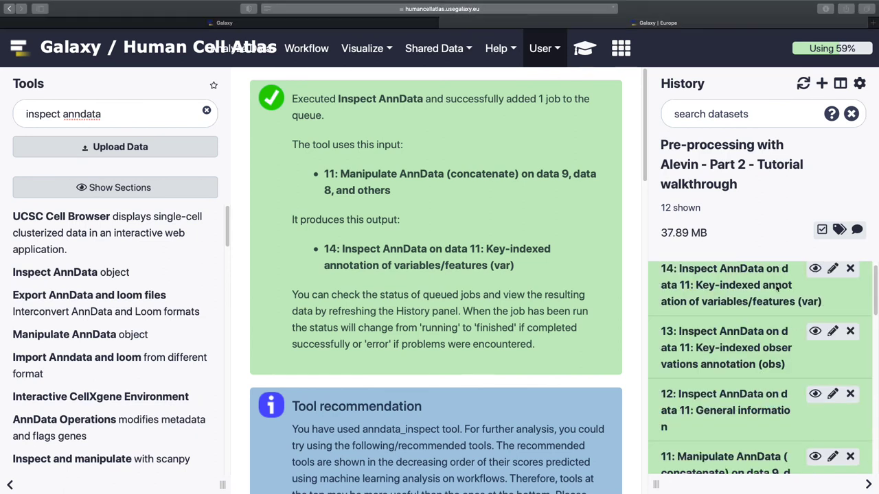
Step: View dataset 12's general information output and dataset 13's obs table
click(815, 393)
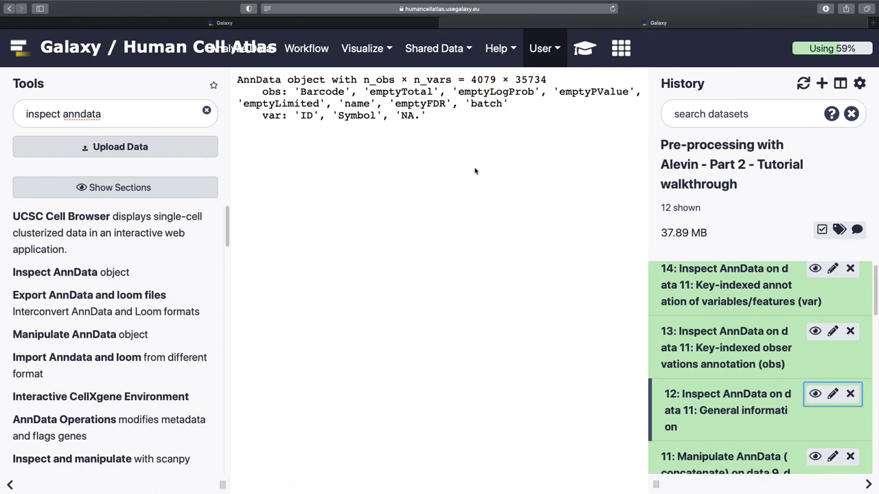
click(815, 331)
scroll(458, 287, right, 15)
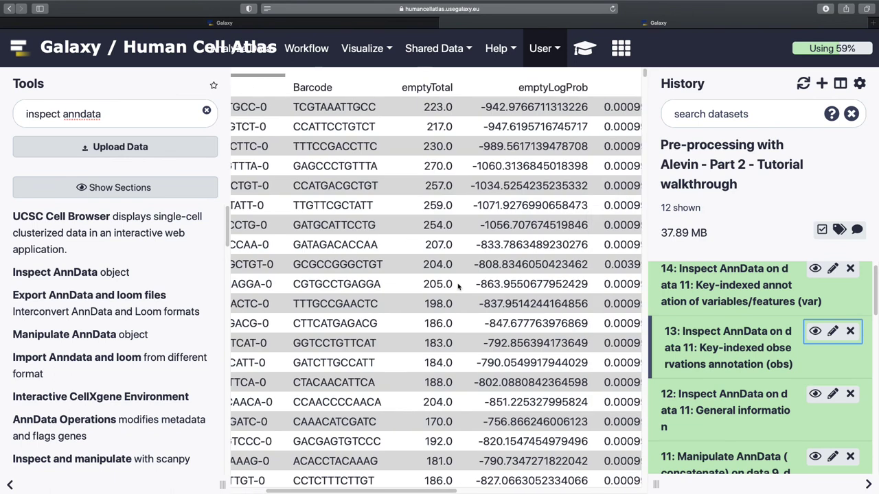
scroll(458, 287, left, 15)
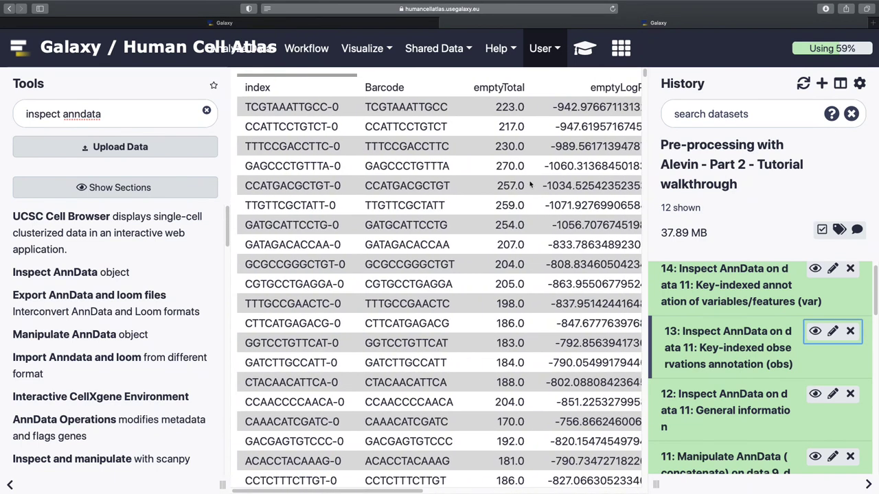
scroll(516, 218, right, 15)
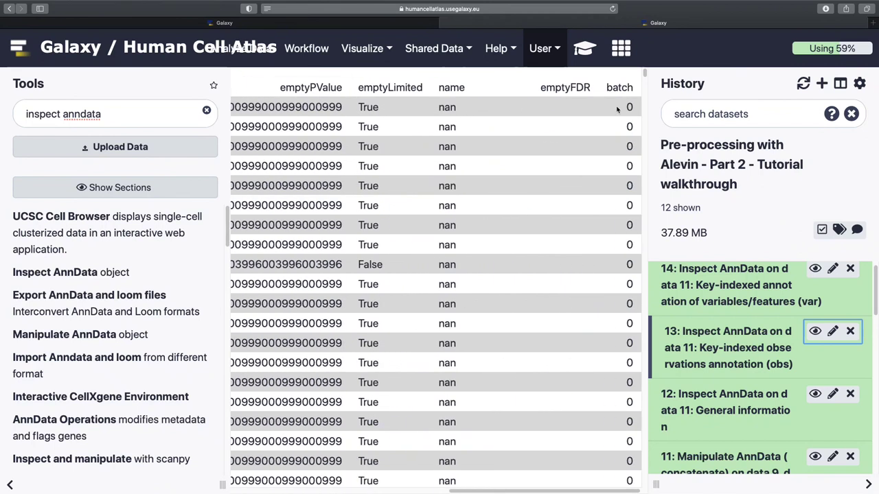
scroll(623, 419, down, 2)
scroll(624, 416, up, 2)
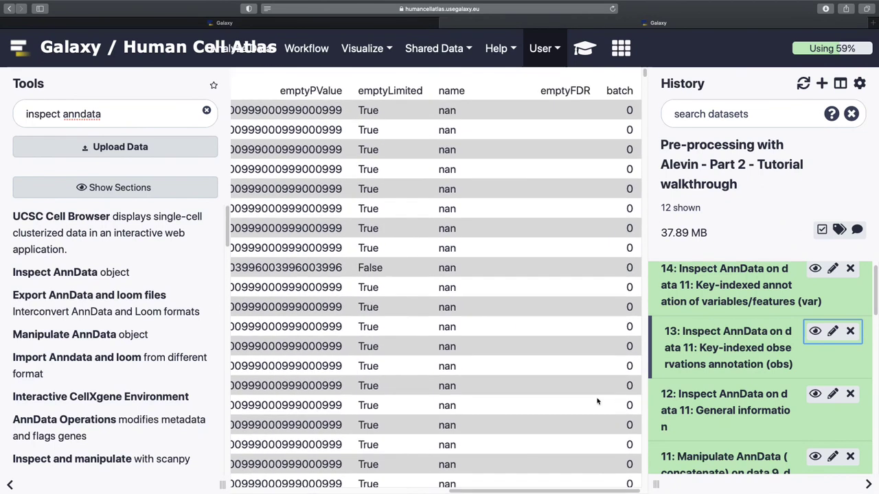
scroll(598, 403, left, 15)
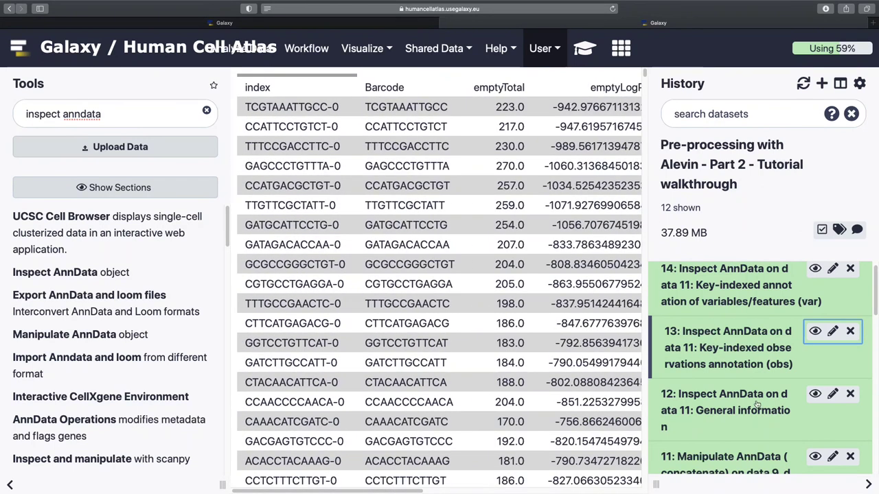
Step: View dataset 14's var table of gene IDs and symbols, then the Experimental_Design table
click(815, 394)
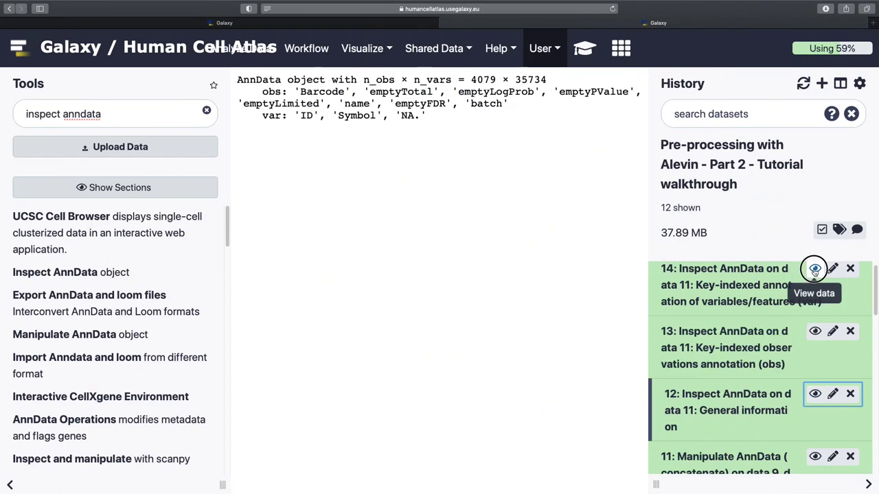
click(814, 269)
scroll(529, 251, right, 1)
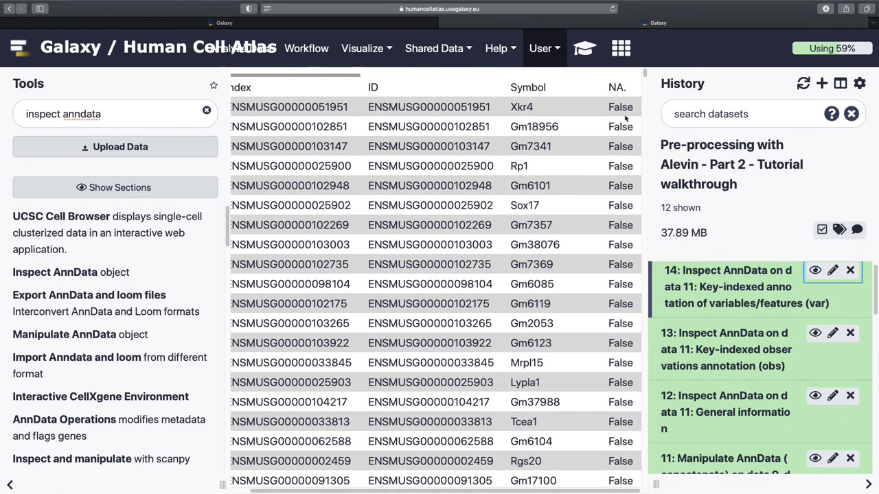
scroll(707, 404, down, 10)
scroll(707, 404, up, 3)
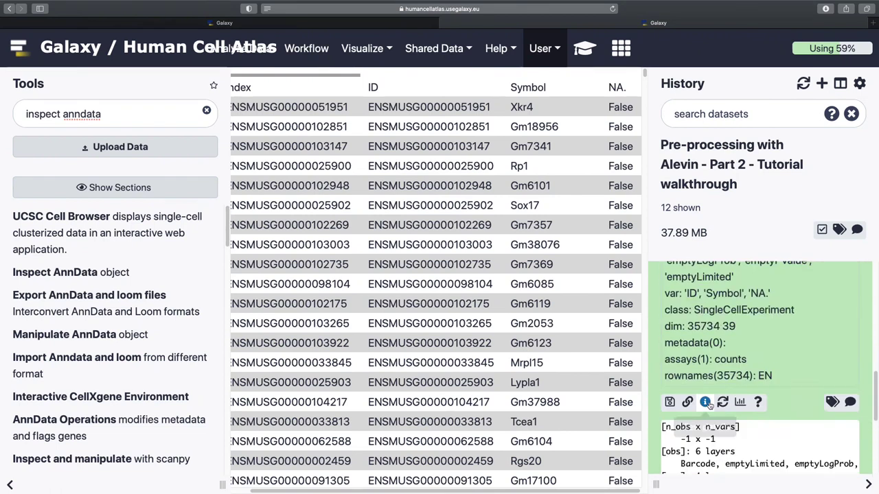
scroll(708, 404, down, 3)
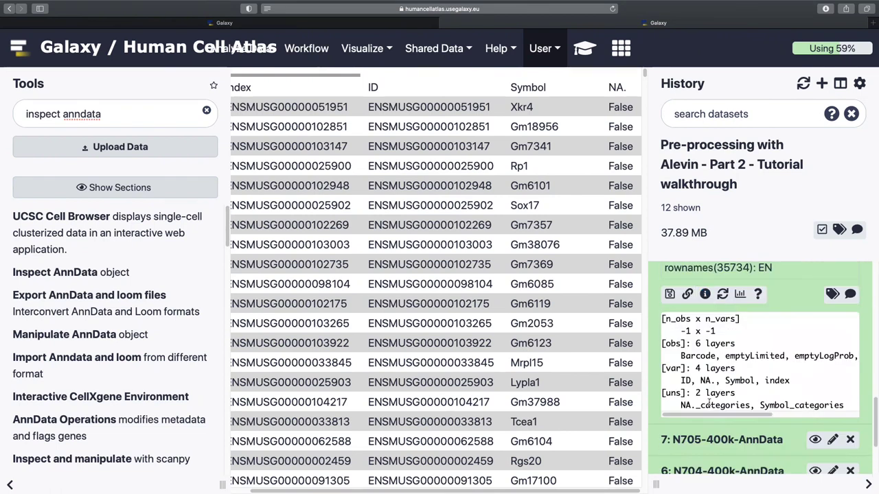
scroll(710, 404, up, 10)
click(718, 390)
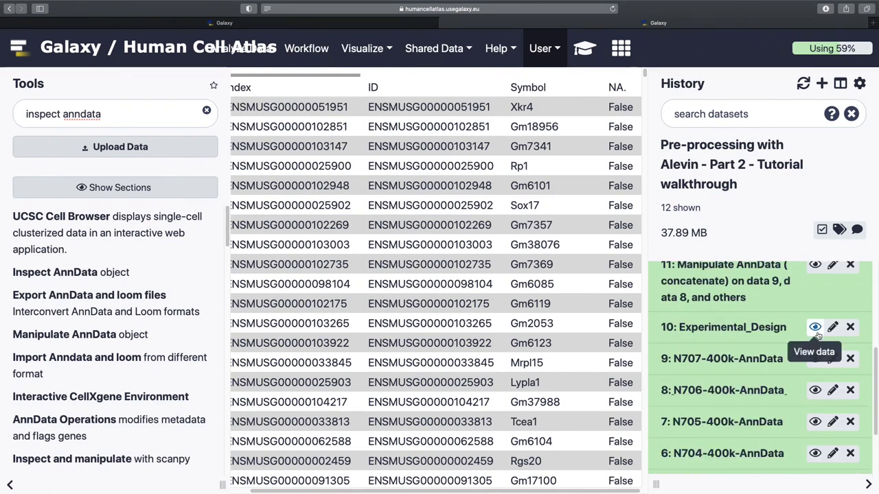
click(815, 327)
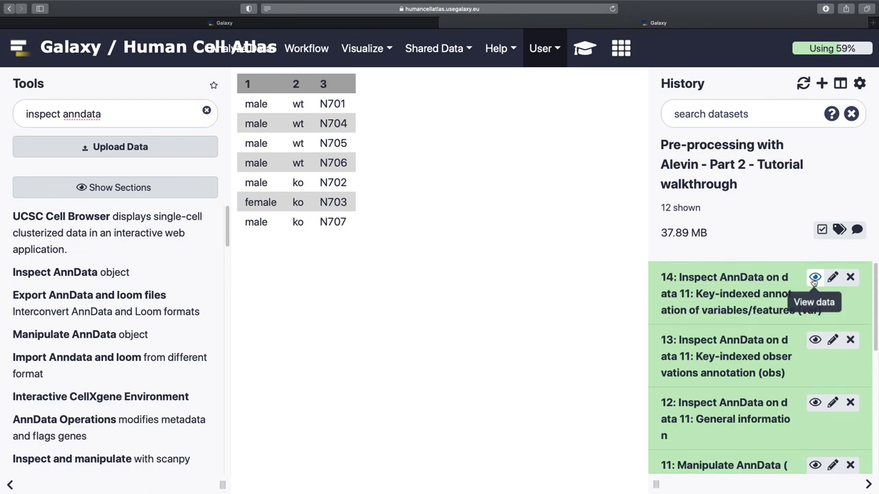
Step: View dataset 13's obs table of barcodes with emptyTotal and emptyLogProb values
click(815, 339)
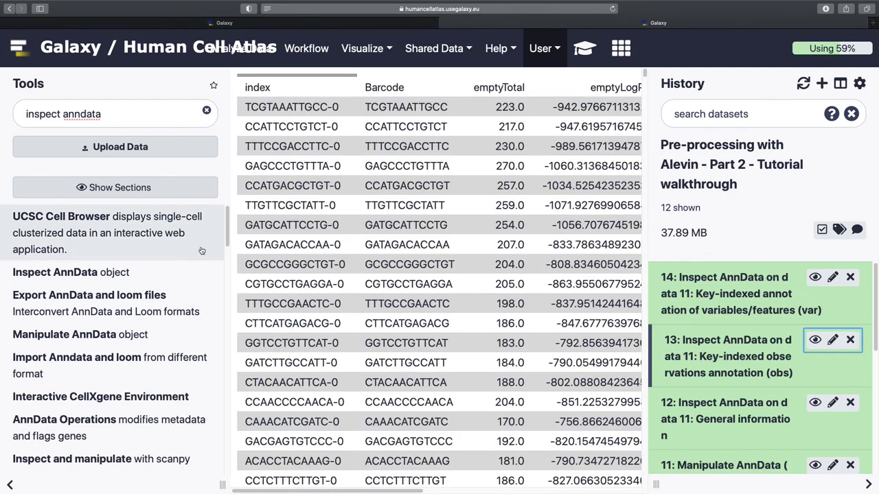
Step: Open the Replace Text in a specific column tool with dataset 13 as input
triple_click(162, 117)
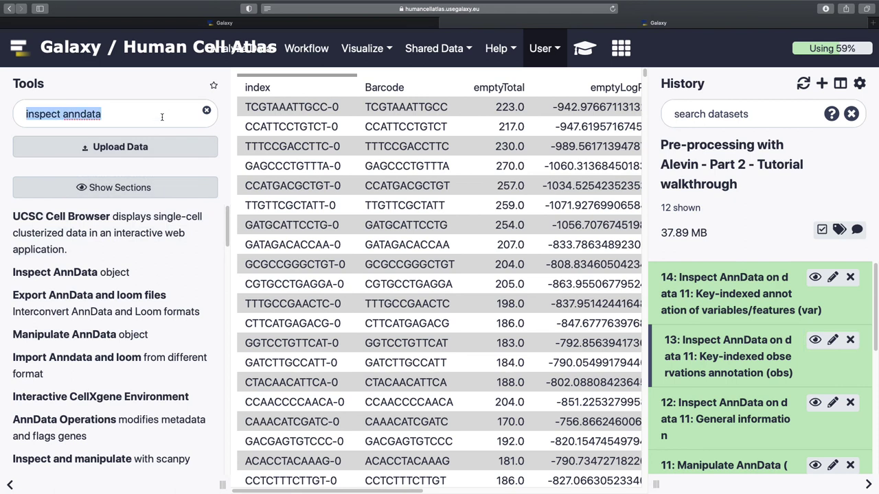
text(replace tex)
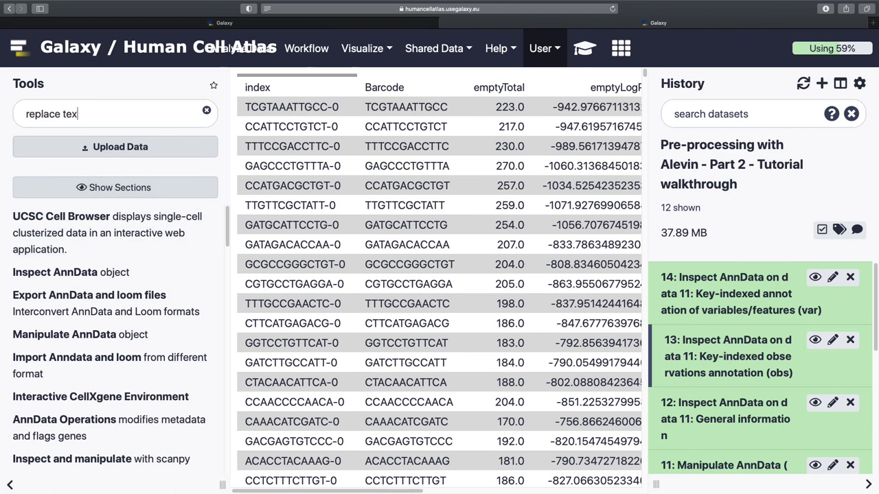
text(t in a specific column)
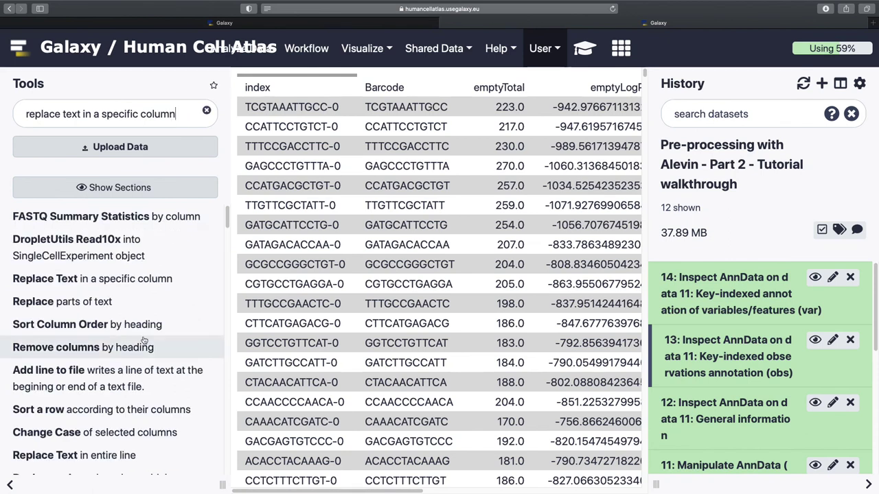
click(141, 280)
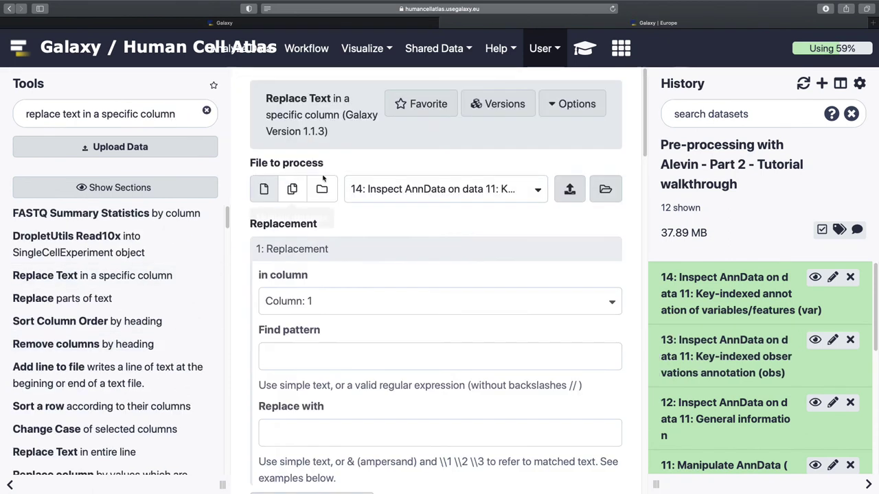
click(404, 189)
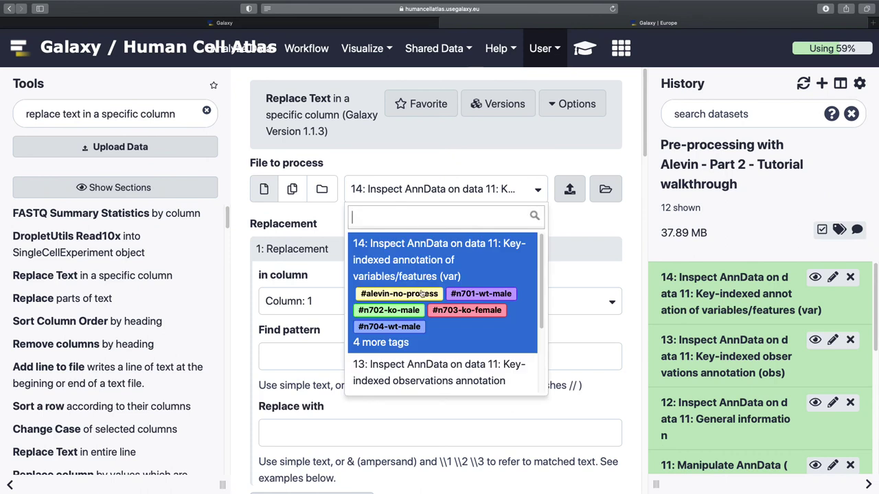
scroll(422, 349, down, 2)
click(420, 367)
click(450, 197)
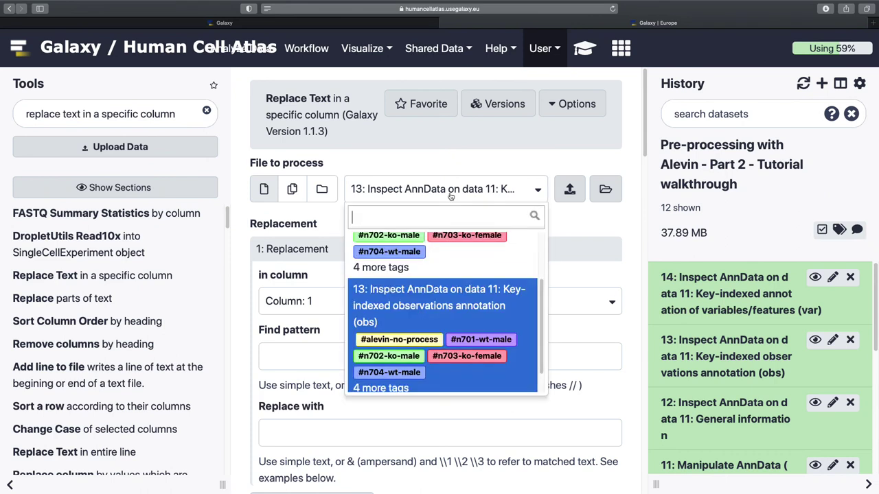
click(450, 196)
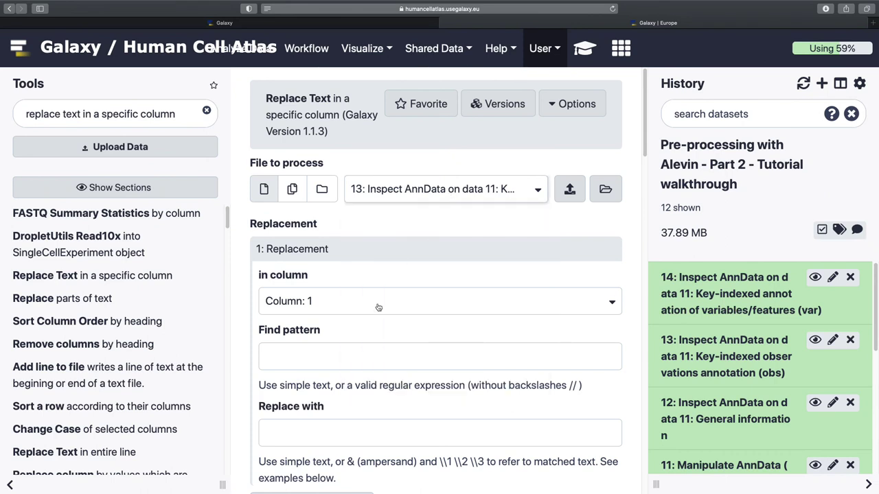
Step: Set the first rule on column 9 to replace 0|1|3|4|5|6 with male
scroll(378, 307, down, 1)
click(365, 271)
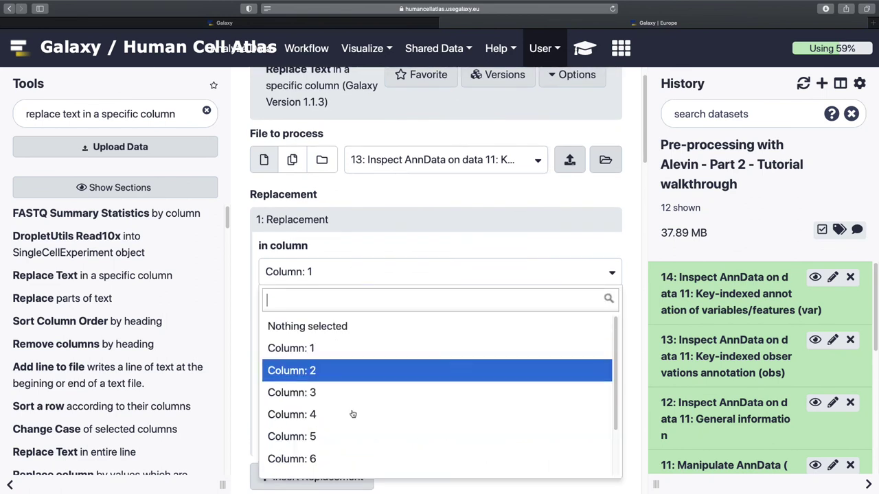
scroll(353, 415, down, 2)
click(336, 464)
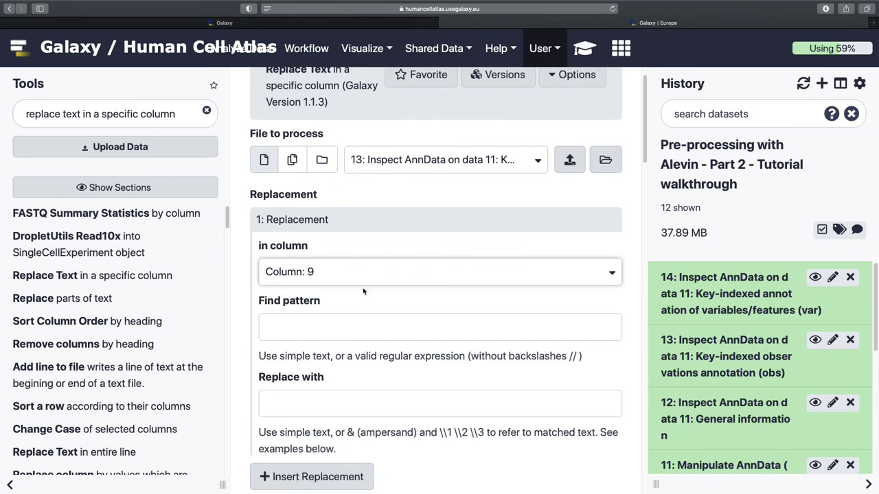
click(367, 332)
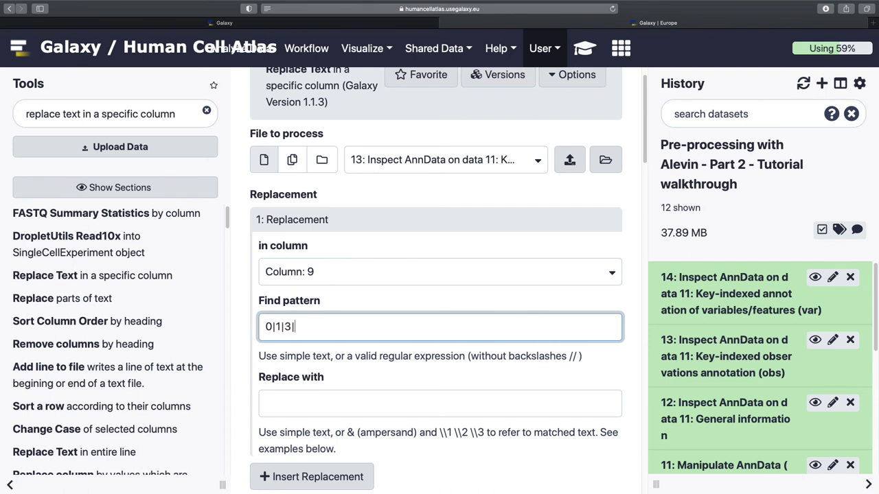
click(364, 405)
text(male)
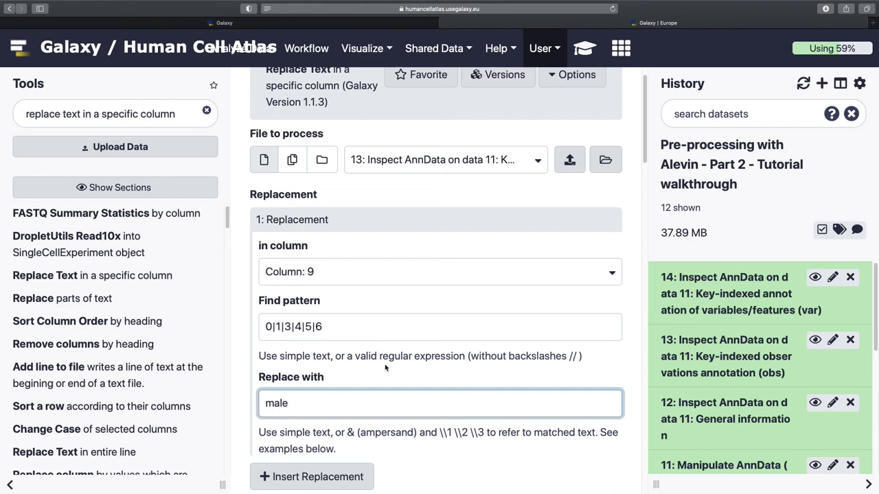
scroll(385, 368, down, 5)
scroll(385, 368, up, 3)
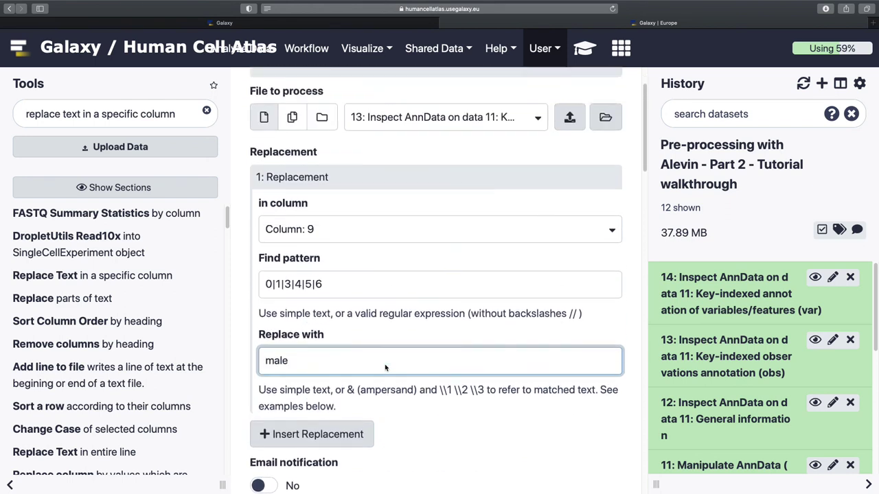
scroll(385, 368, down, 5)
scroll(335, 268, up, 1)
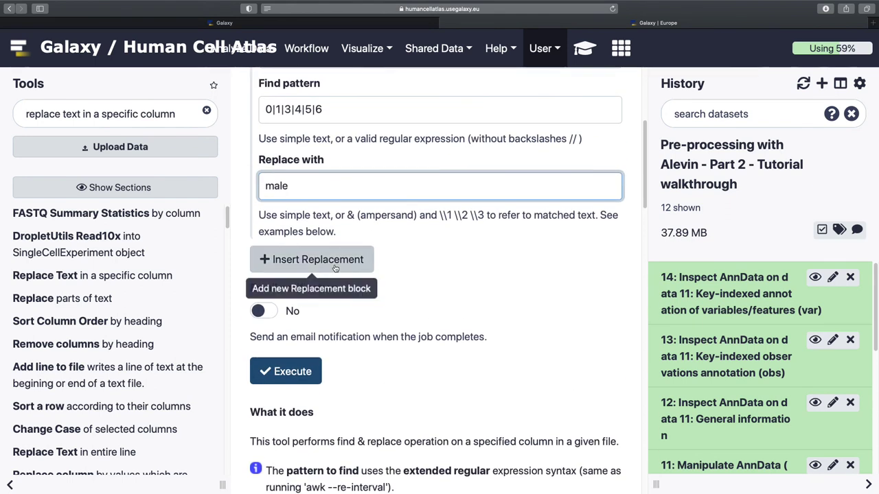
Step: Add a second column 9 rule replacing 2 with female
click(335, 268)
click(336, 310)
scroll(337, 284, down, 3)
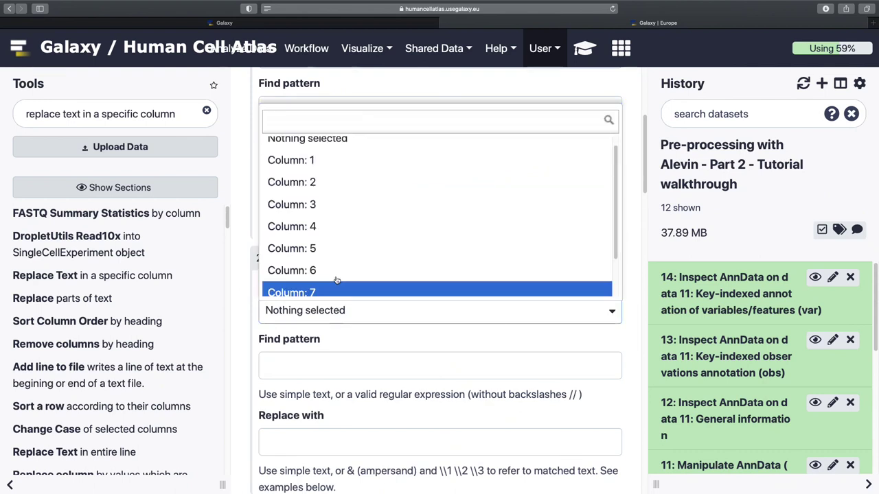
click(335, 284)
click(324, 364)
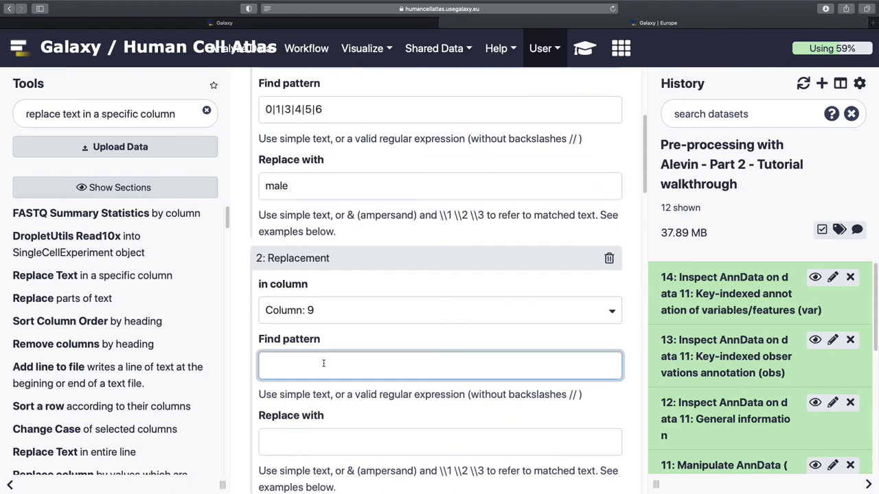
text(2)
click(273, 442)
text(female)
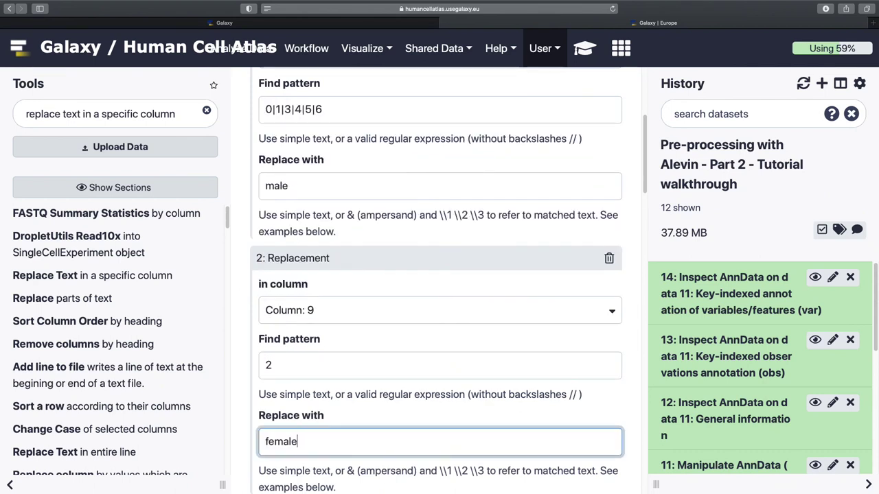
scroll(378, 377, down, 5)
Step: Add a third column 9 rule renaming the batch header to sex, then execute the job
click(337, 347)
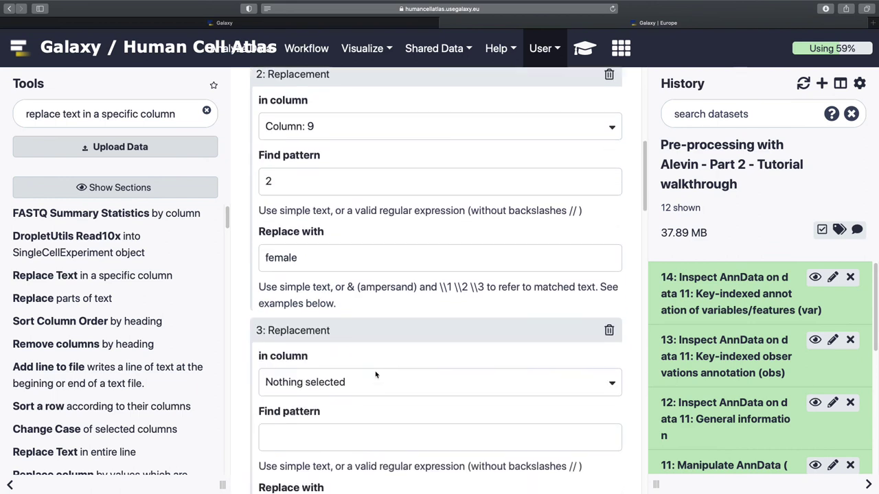
scroll(376, 374, down, 2)
click(338, 310)
scroll(338, 291, down, 2)
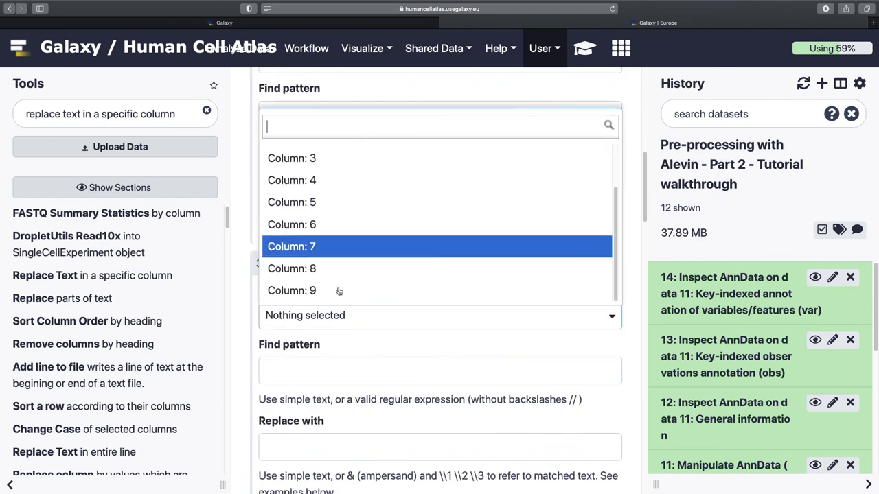
click(339, 292)
click(320, 369)
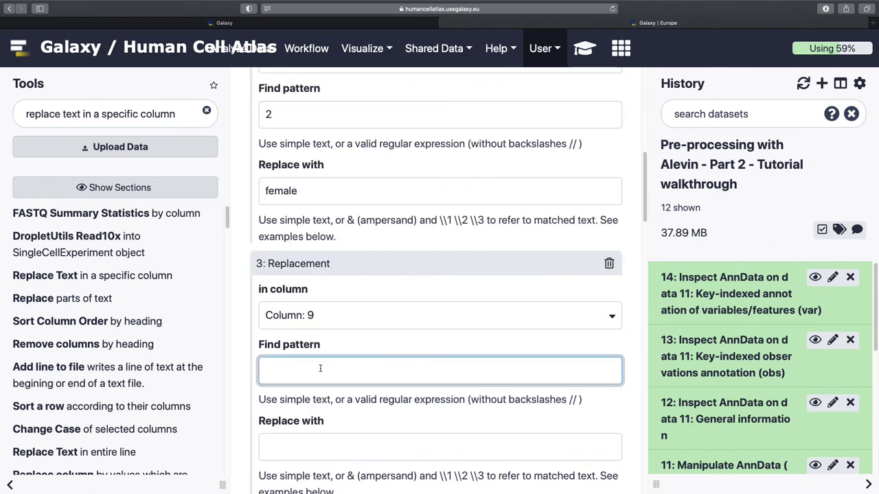
text(batch)
click(266, 446)
text(sesx)
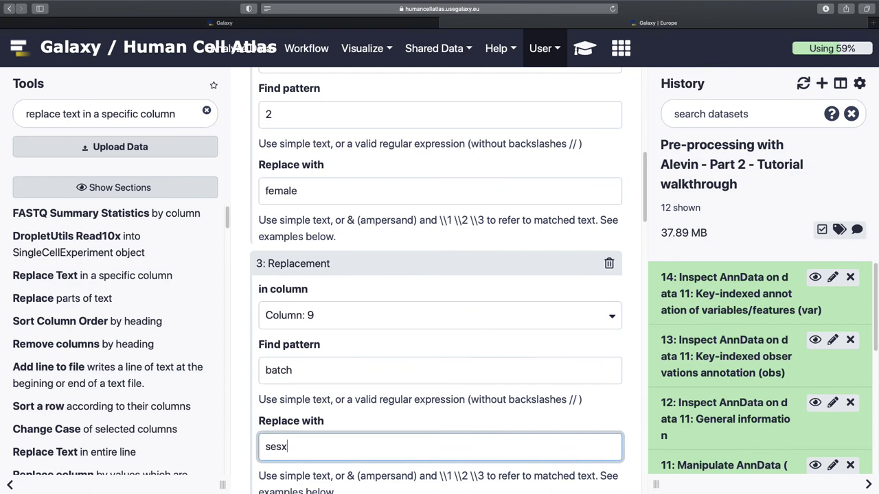
key(BackSpace)
key(BackSpace)
text(x)
scroll(440, 309, down, 5)
click(306, 353)
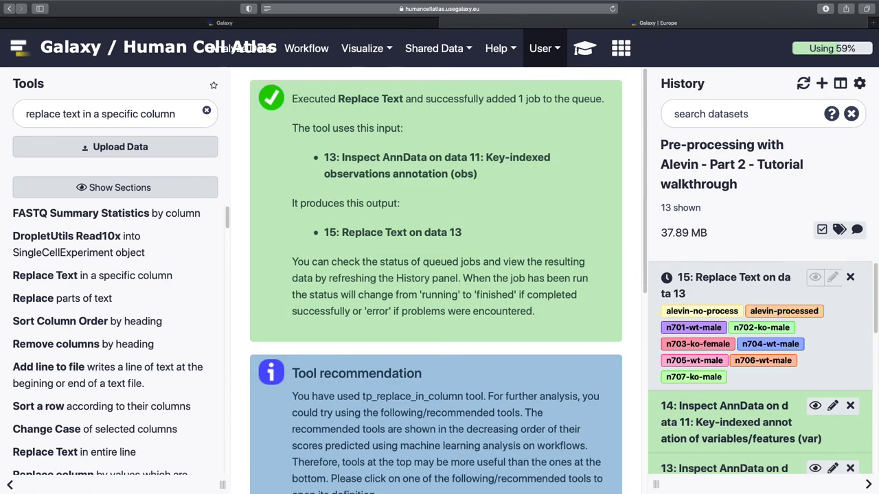
Step: Search the tools for 'cut' and view the contents of dataset 13
triple_click(113, 114)
text(cut)
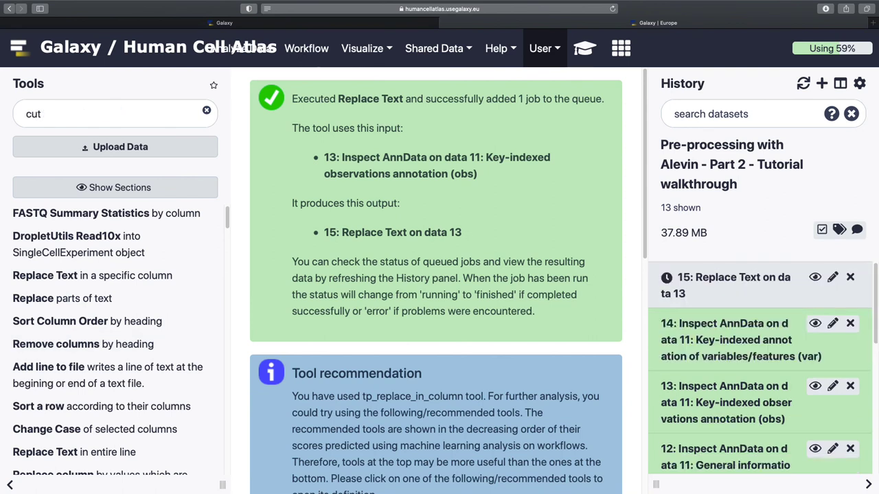
click(815, 386)
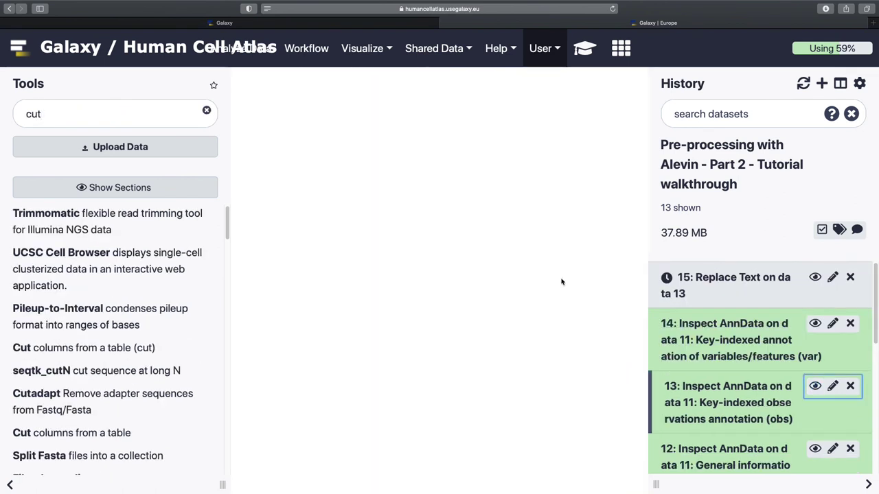
Step: Cut column c9 from dataset 15 with the Cut columns tool
scroll(543, 172, right, 10)
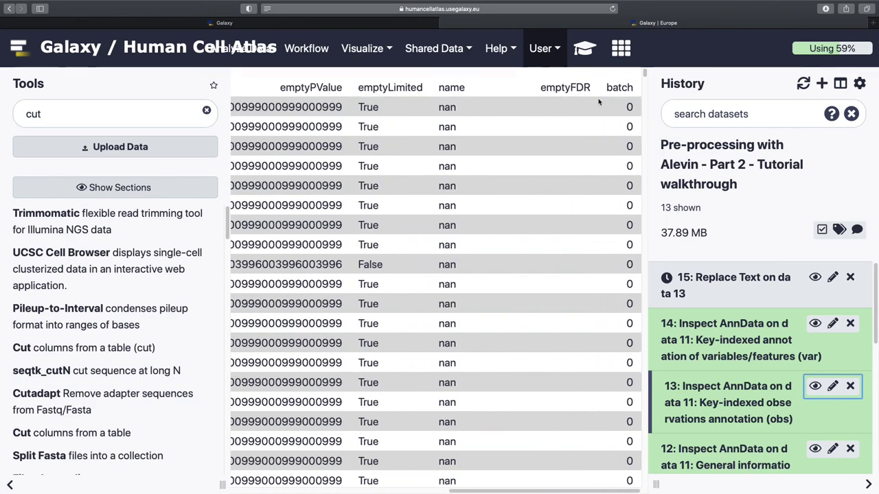
scroll(601, 352, left, 10)
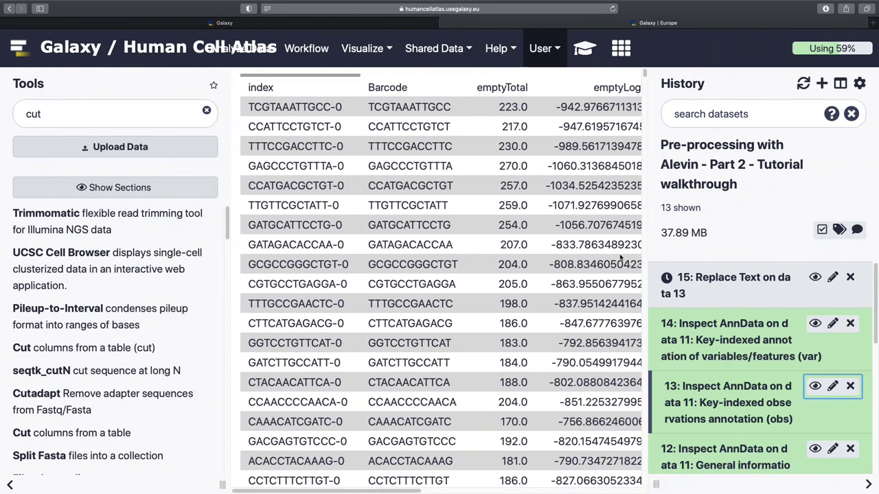
click(82, 348)
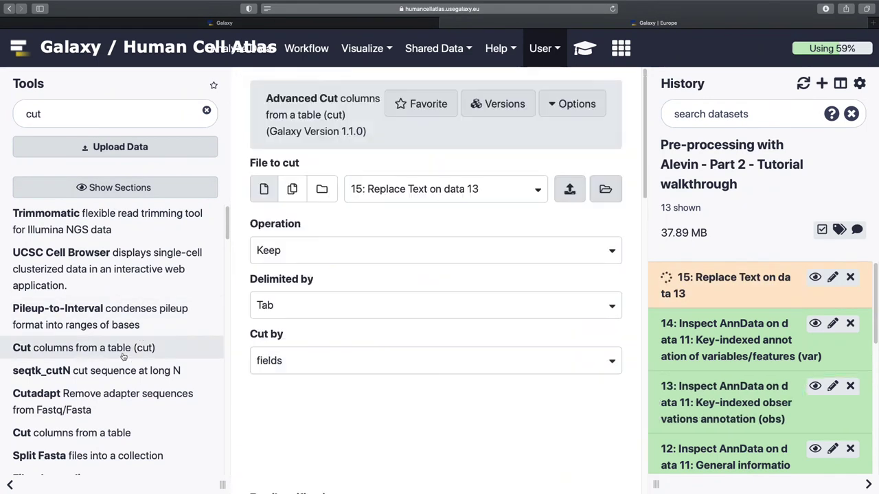
click(117, 432)
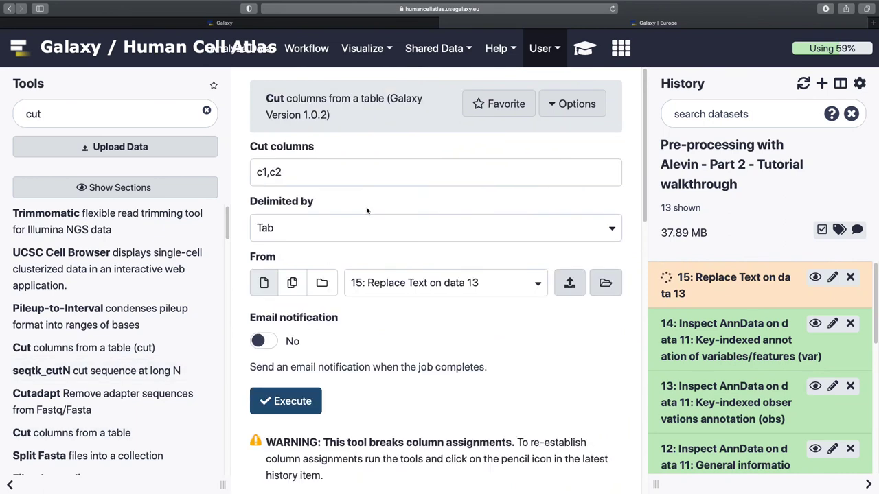
triple_click(290, 166)
text(c9)
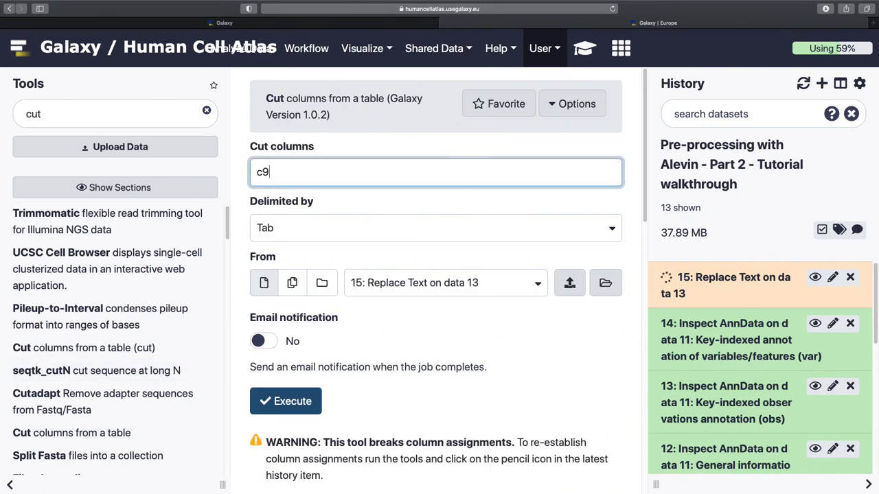
click(310, 402)
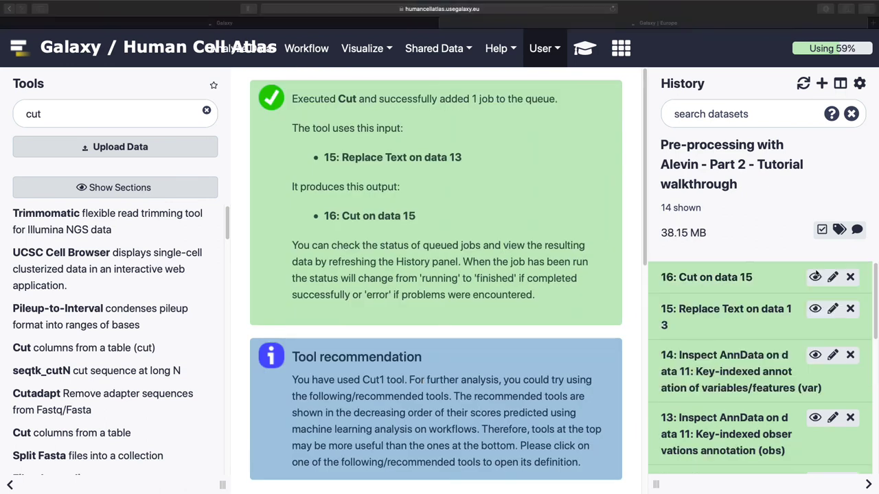
Step: Rename the new dataset 16 to 'Sex metadata' and save
click(815, 276)
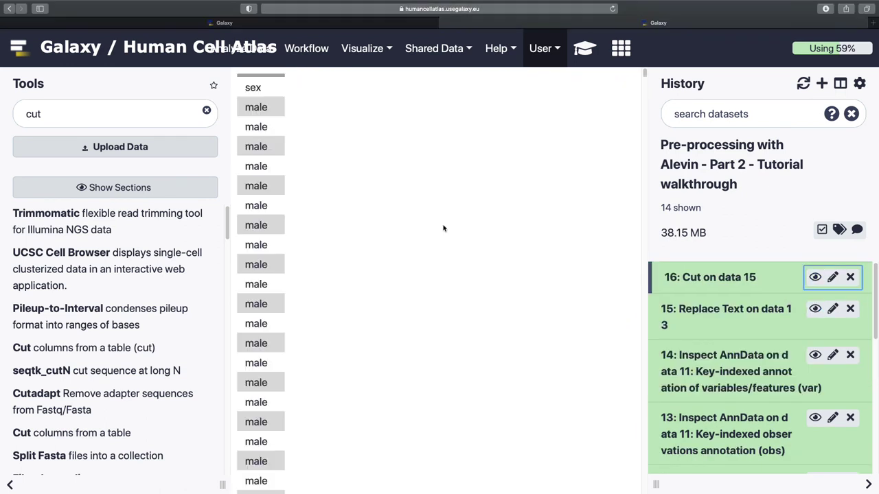
click(832, 276)
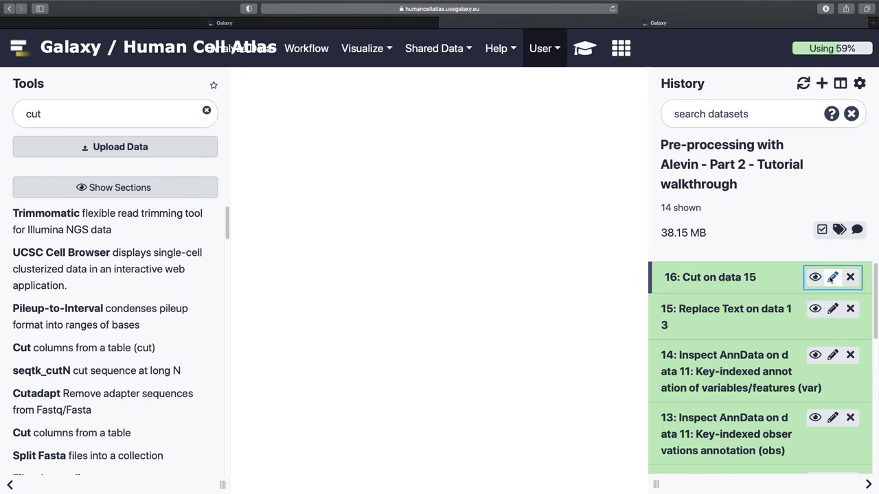
triple_click(367, 232)
text(S)
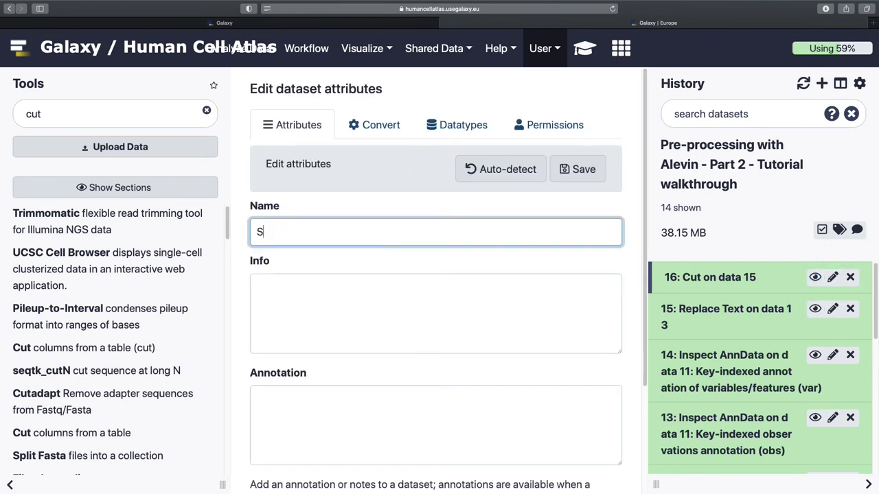
text(ex metadata)
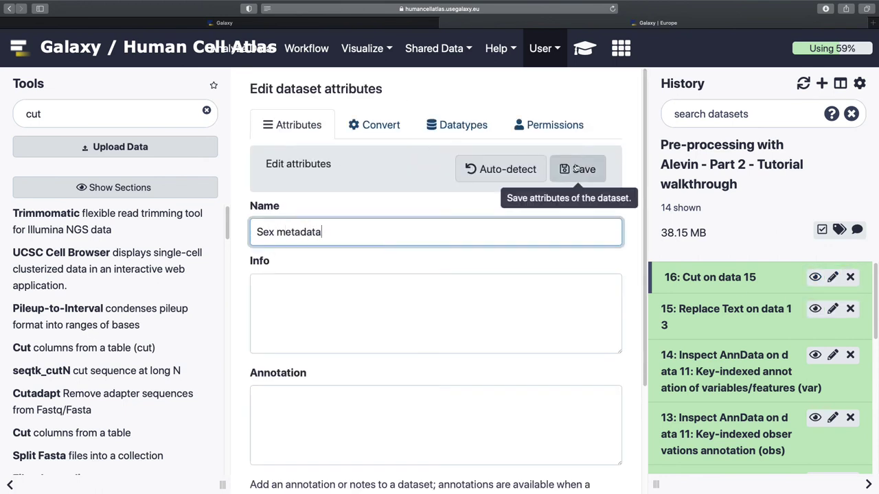
click(577, 169)
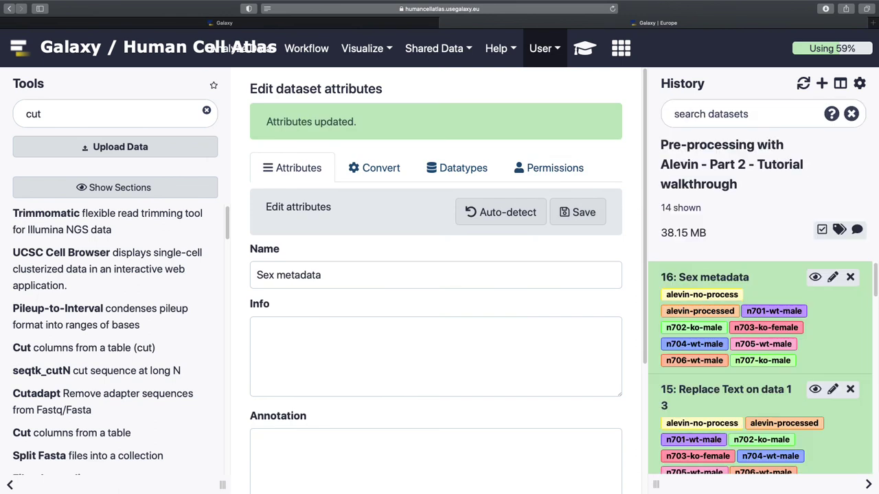
click(729, 387)
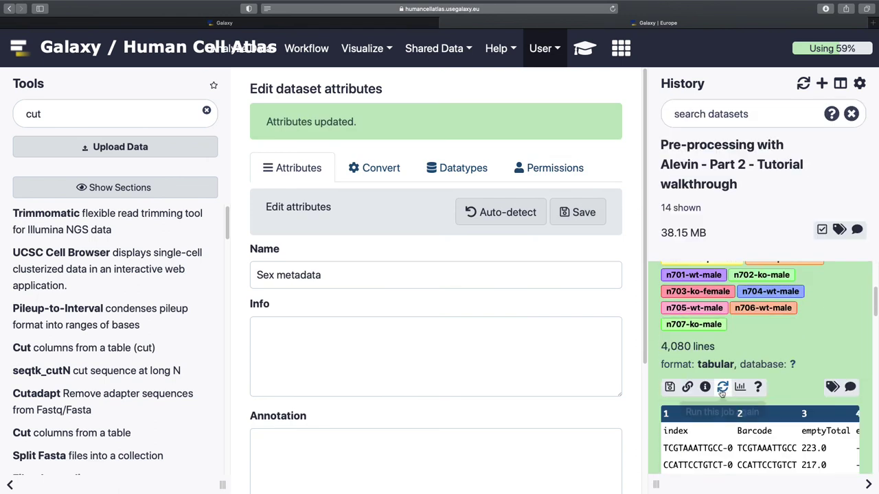
Step: Rerun Replace Text with the first rule changed to 0|3|4|5 → wildtype
click(723, 387)
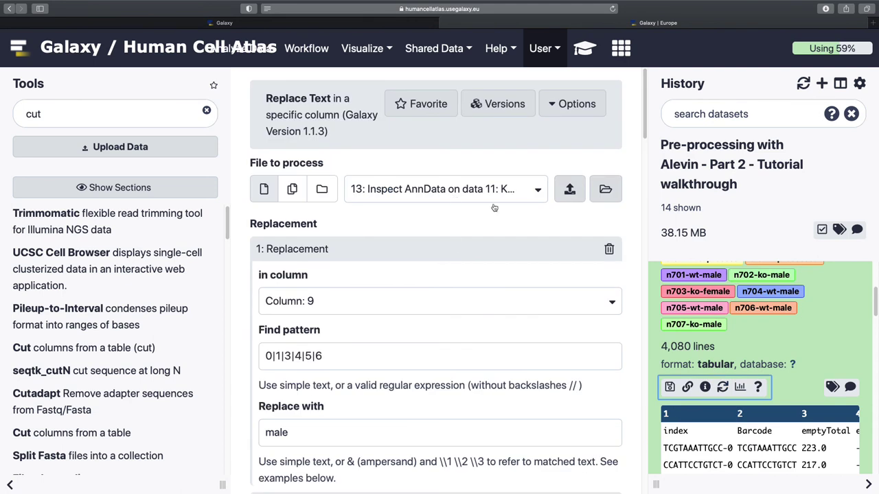
scroll(346, 356, down, 2)
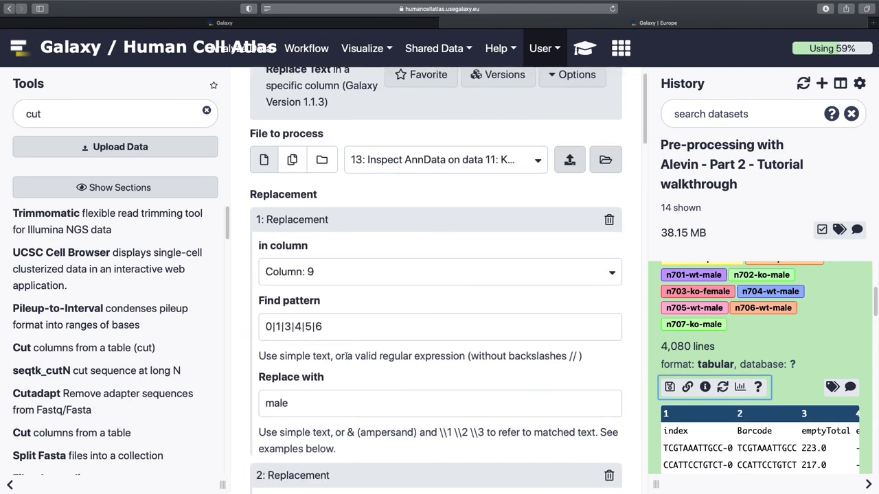
click(349, 330)
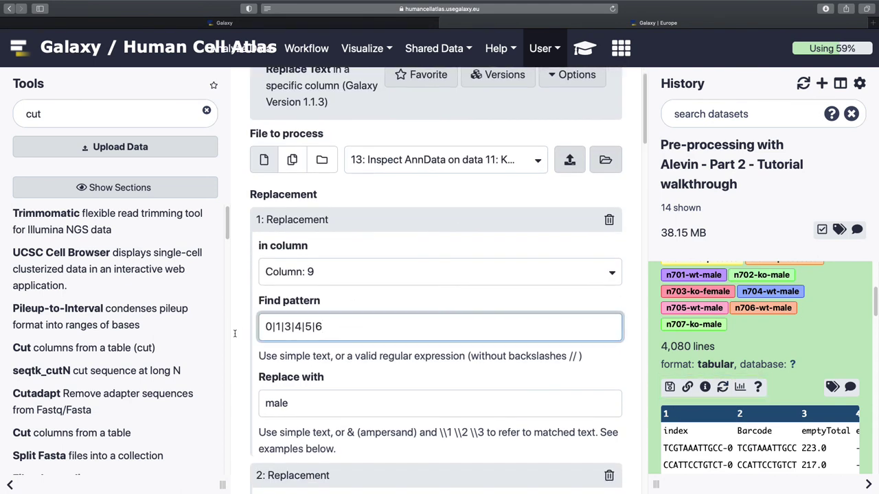
key(BackSpace)
key(BackSpace)
key(BackSpace)
key(BackSpace)
key(BackSpace)
key(BackSpace)
text(5)
key(Tab)
text(wildtype)
Step: Set the second rule to 1|2|6 → knockout, the header to genotype, and execute
scroll(427, 379, down, 5)
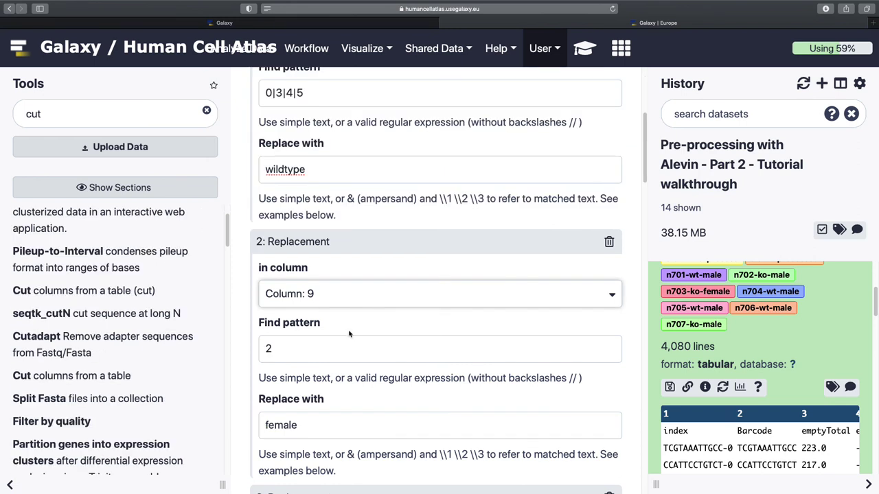
double_click(329, 349)
text(1|2|)
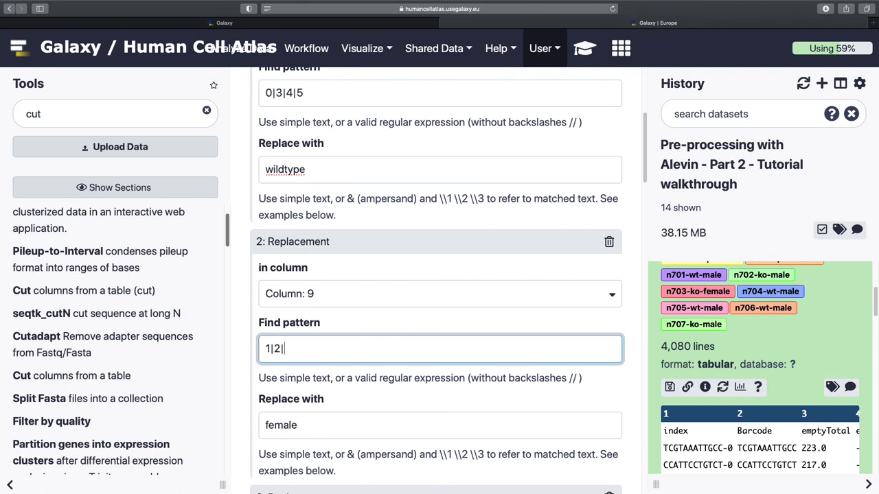
text(6)
key(Tab)
text(k)
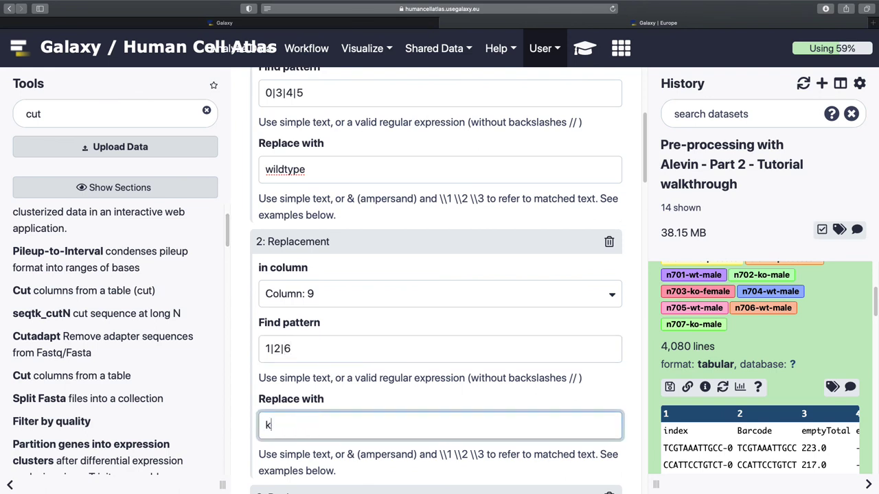
text(nockout)
scroll(322, 371, down, 8)
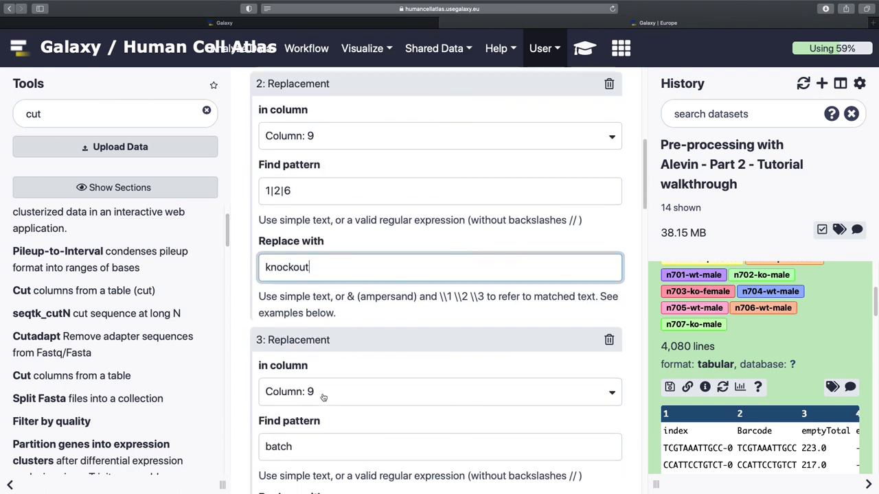
double_click(301, 404)
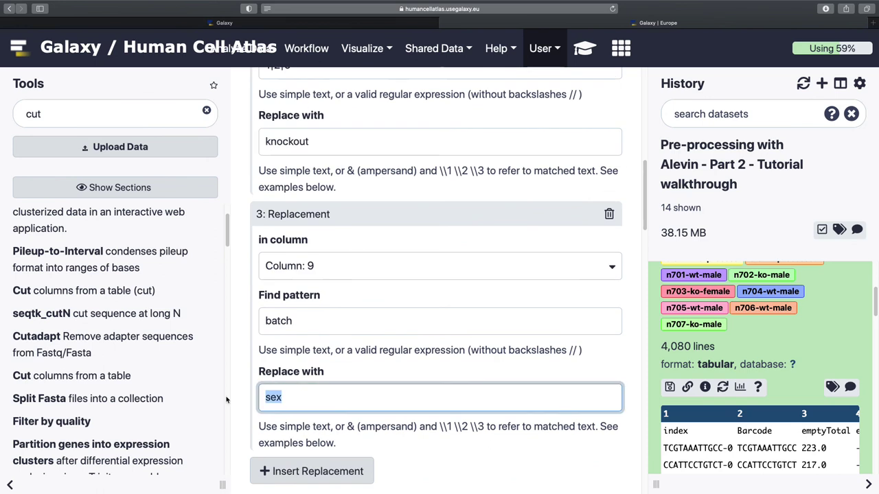
text(genotype)
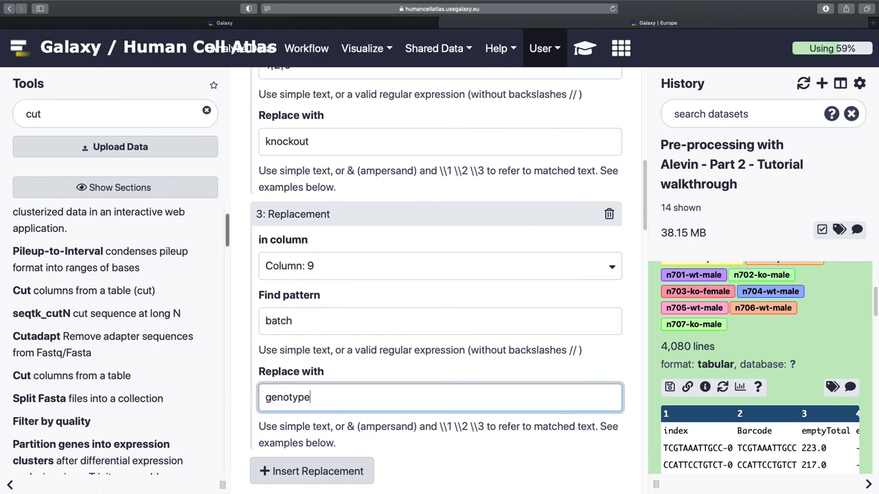
scroll(338, 331, down, 5)
click(286, 287)
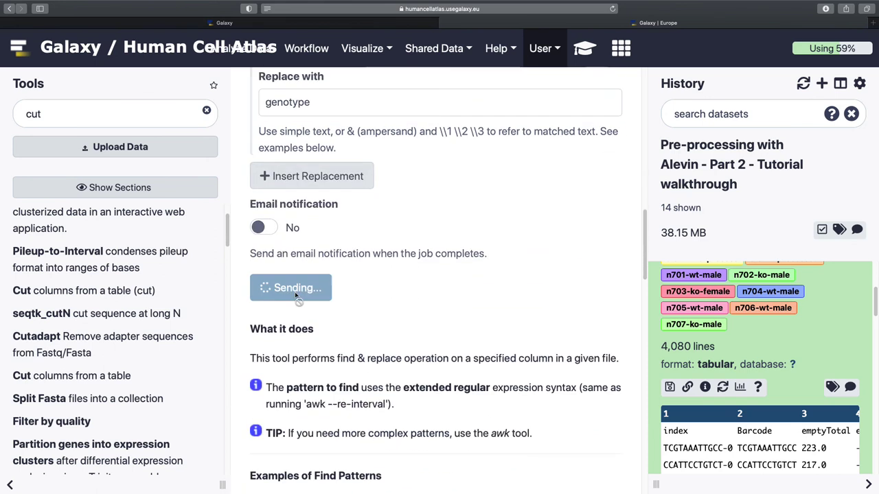
scroll(764, 384, down, 3)
scroll(764, 384, up, 2)
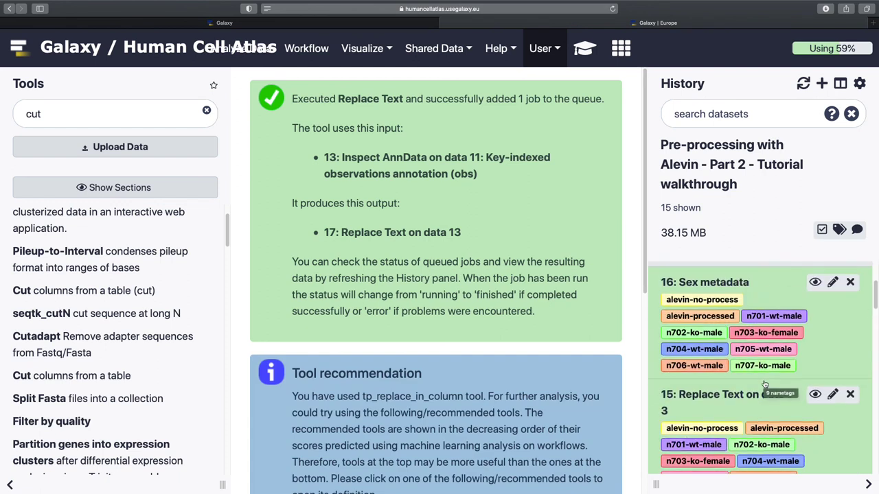
Step: Rerun the c9 Cut on dataset 17 to create dataset 18
click(719, 281)
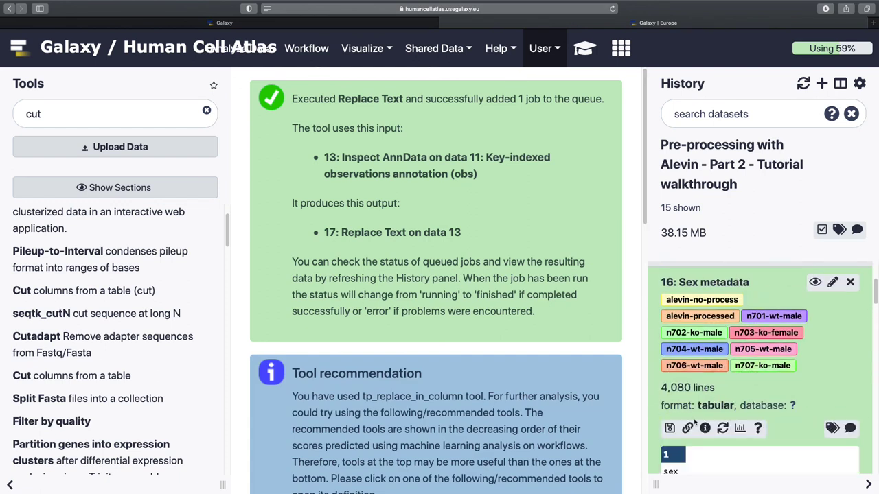
click(722, 452)
scroll(723, 412, down, 2)
click(411, 283)
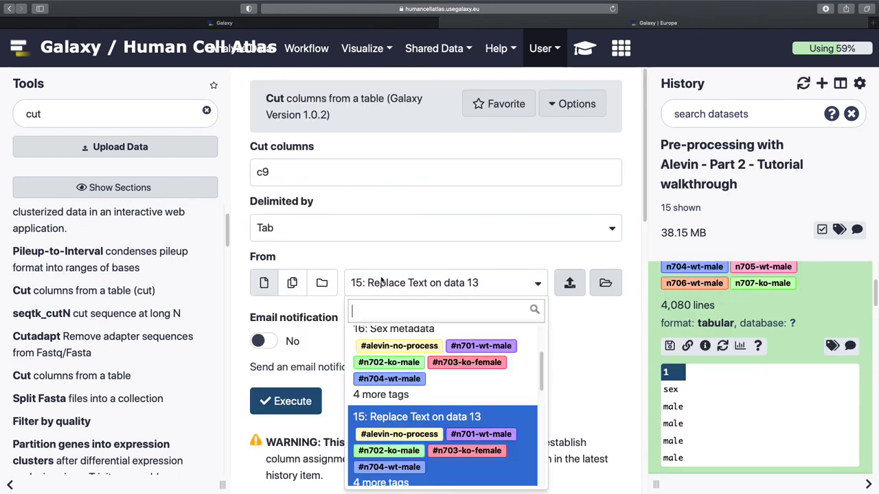
scroll(410, 345, up, 2)
click(410, 344)
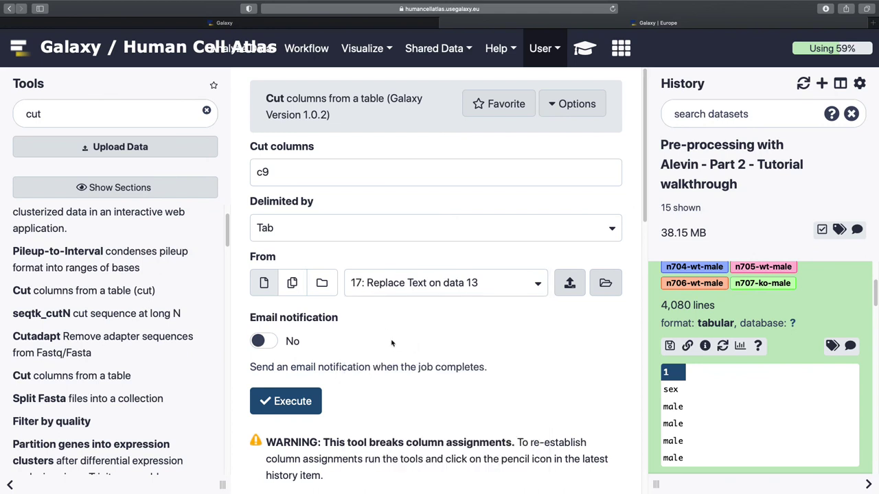
scroll(384, 343, down, 2)
click(284, 316)
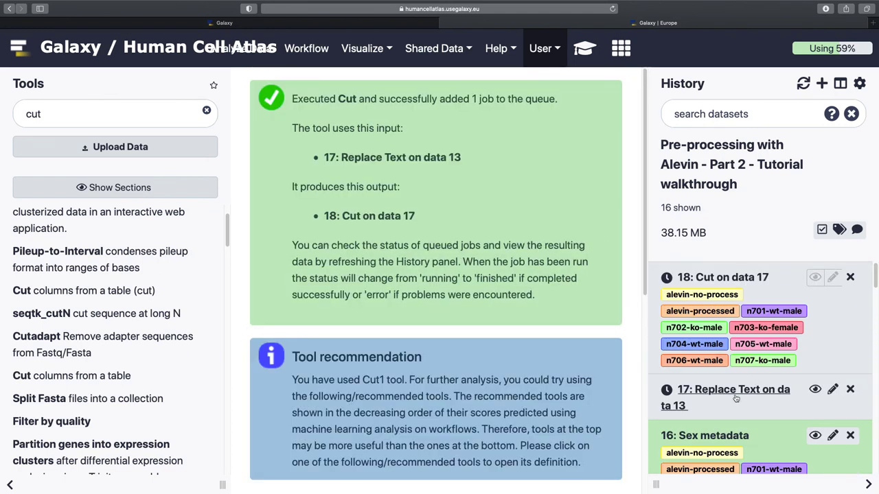
Step: Rename dataset 18 to 'Genotype metadata' and save
click(833, 278)
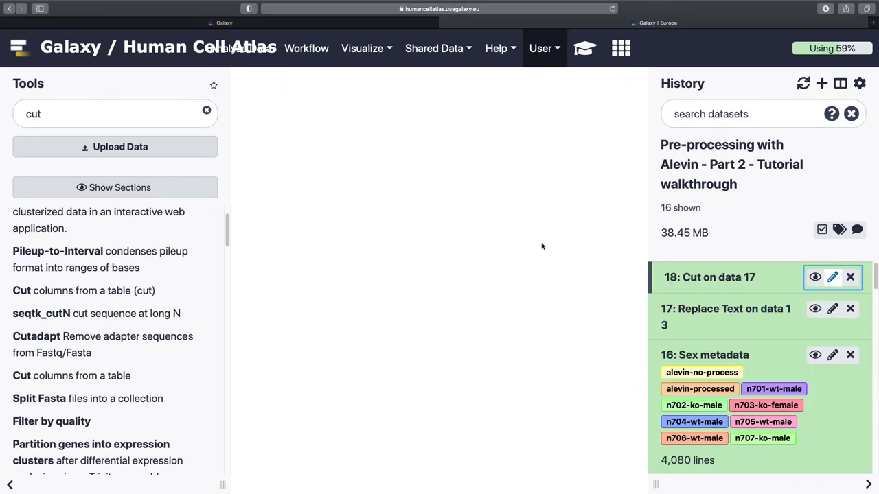
triple_click(344, 232)
text(Genotype data)
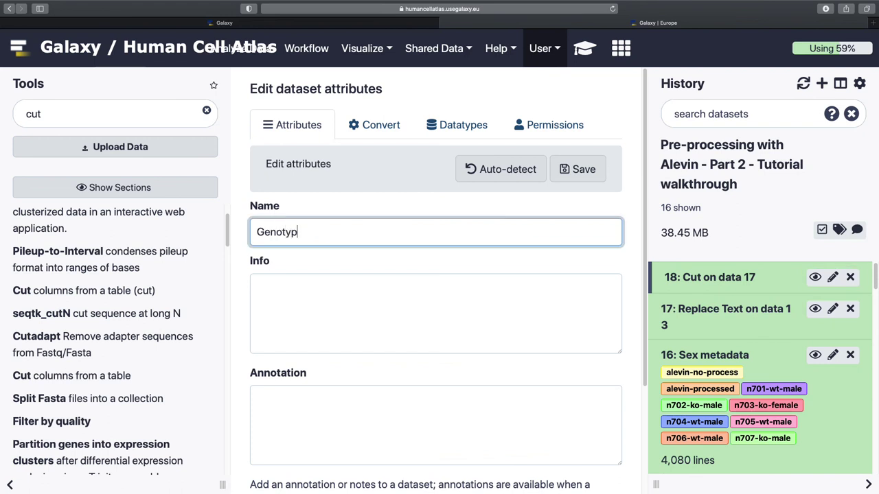
key(BackSpace)
key(BackSpace)
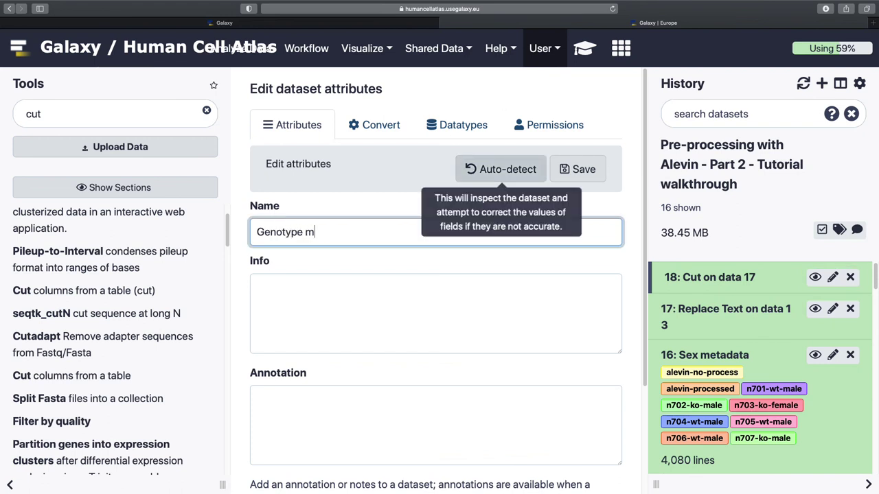
text(ata)
click(580, 169)
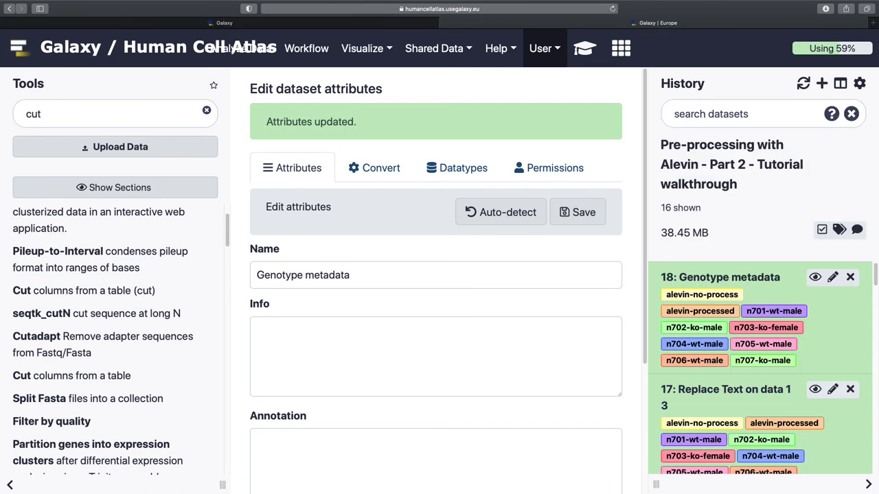
double_click(145, 117)
Step: Paste 18: Genotype metadata and 16: Sex metadata side by side
text(paste)
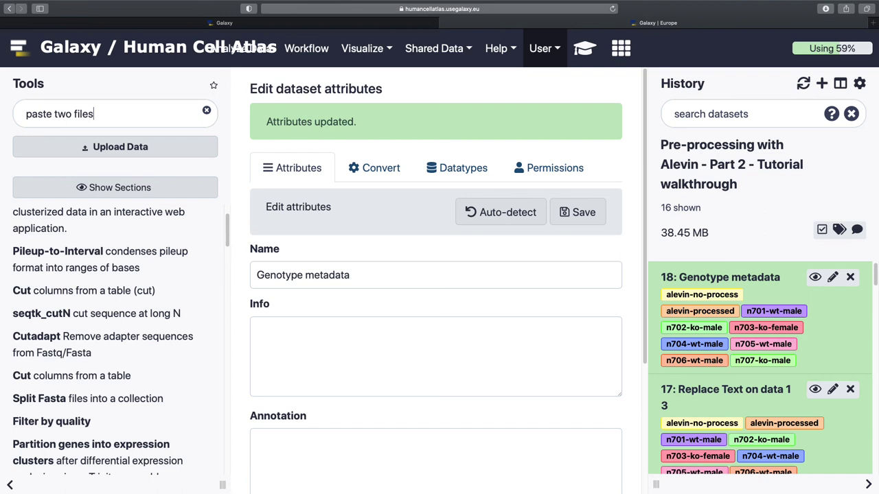
text( two files)
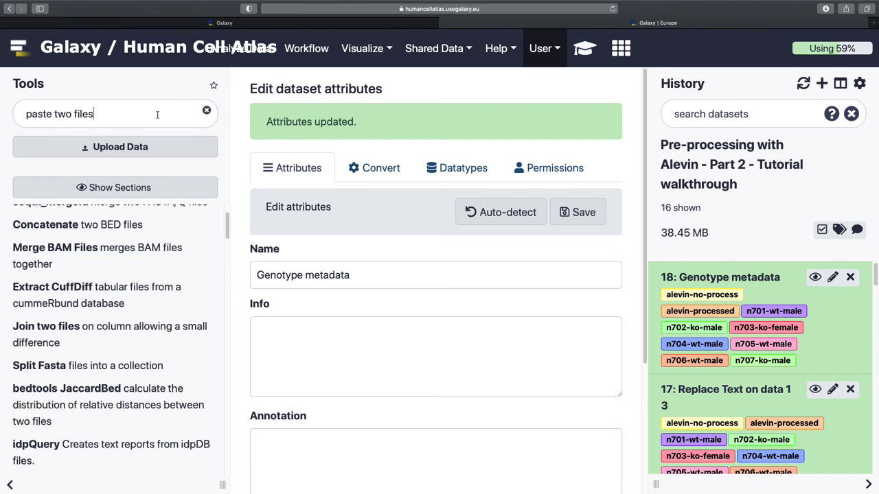
scroll(137, 288, up, 2)
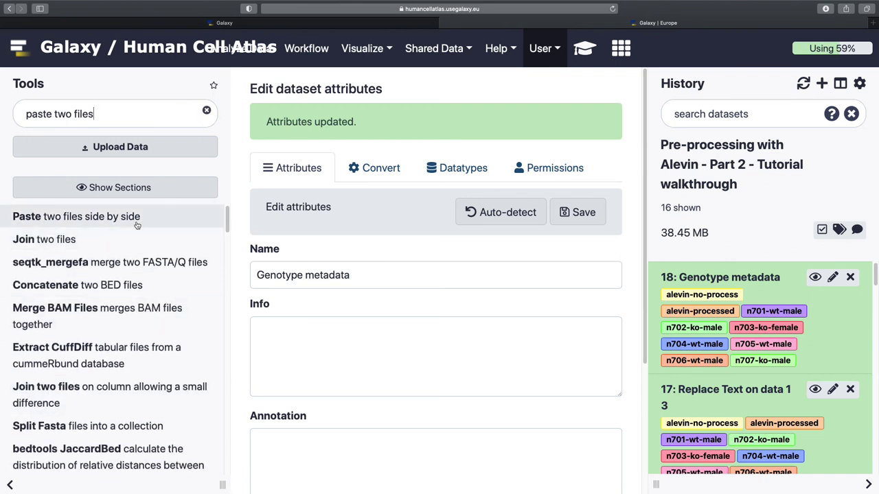
click(134, 217)
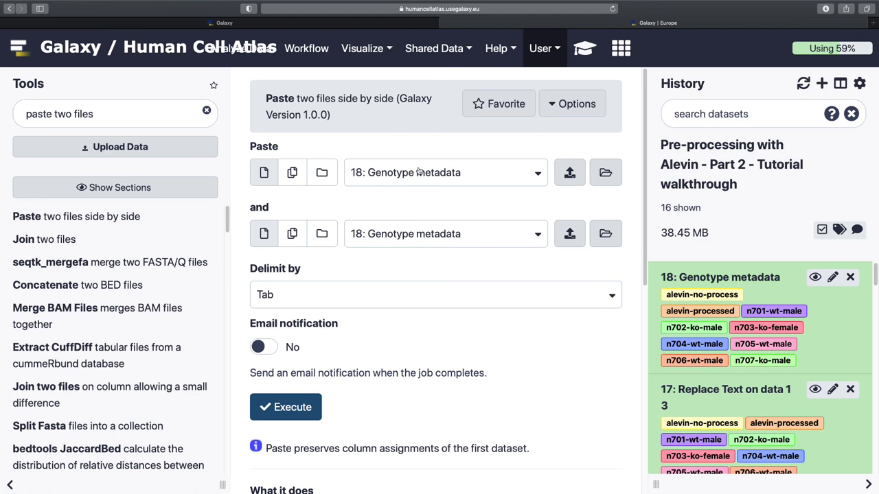
click(405, 235)
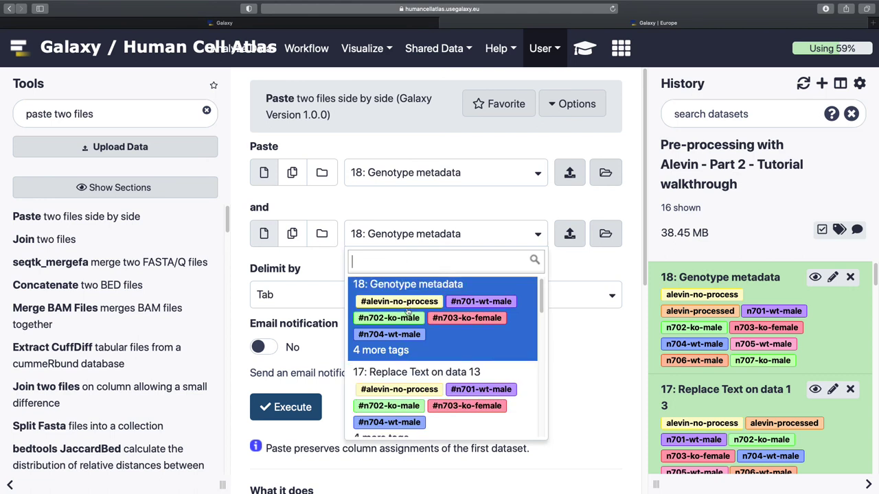
scroll(405, 323, down, 2)
scroll(406, 342, up, 1)
click(405, 342)
click(420, 246)
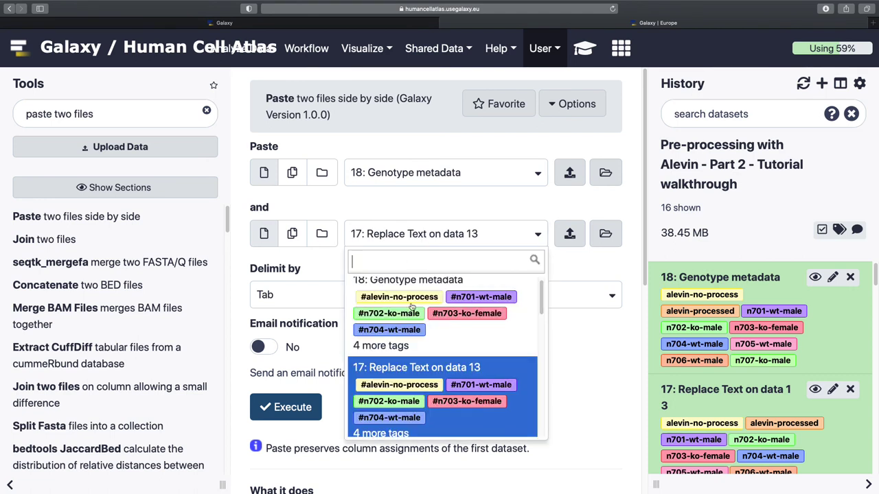
scroll(419, 391, down, 2)
click(419, 392)
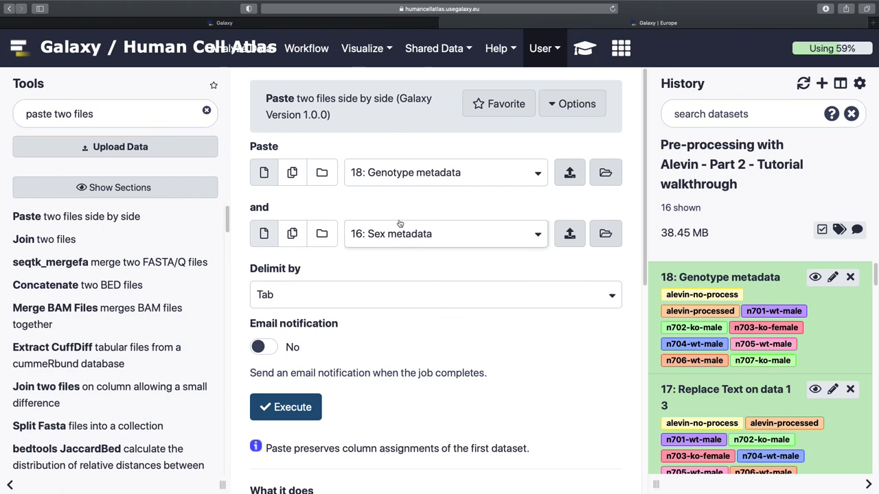
click(302, 410)
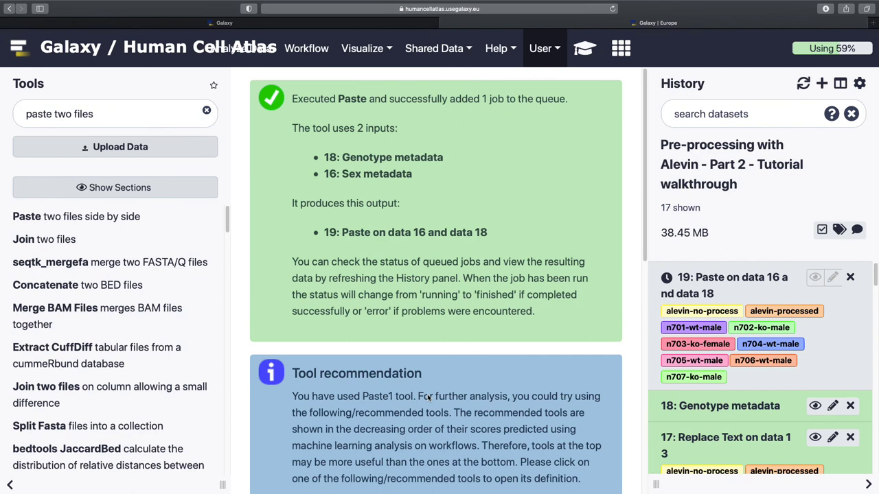
Step: Search the tools for 'manipulat' to find Manipulate AnnData
scroll(514, 293, down, 2)
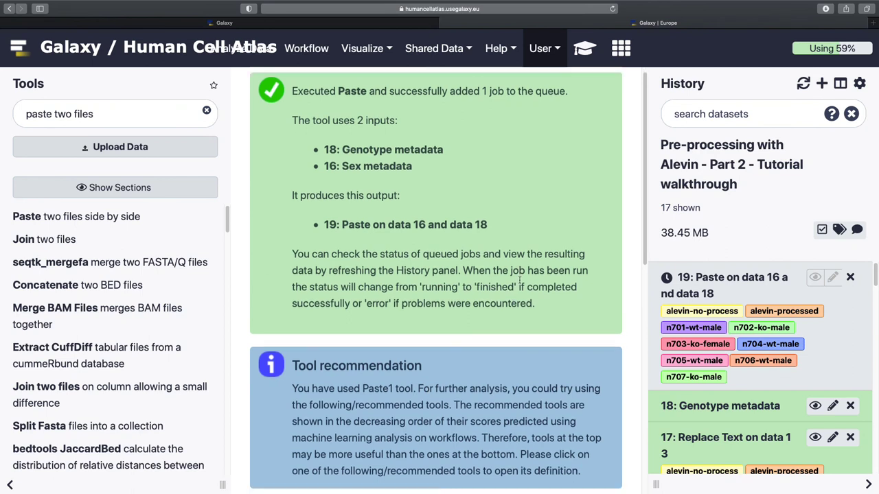
scroll(519, 283, up, 2)
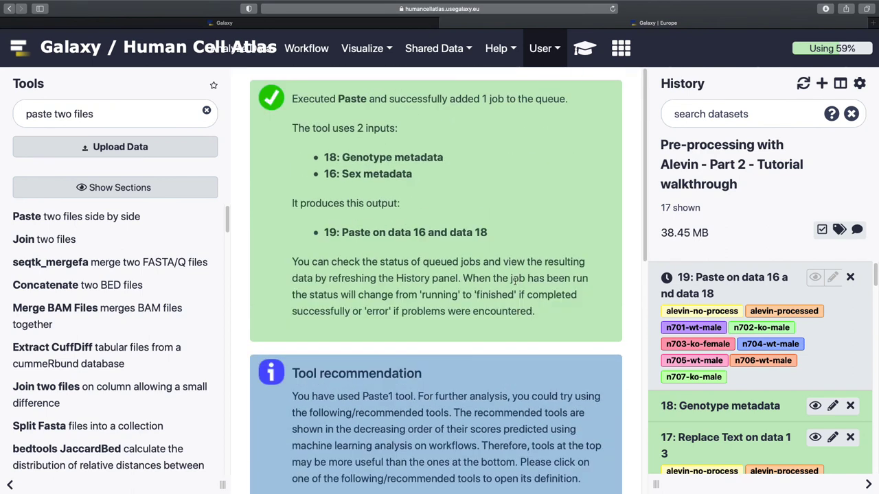
triple_click(156, 118)
text(manipulate)
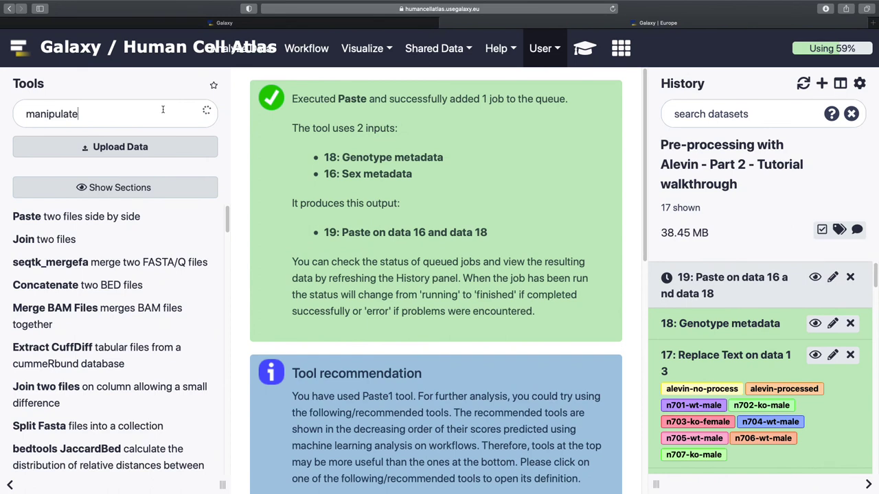
Step: Run Manipulate AnnData to add dataset 19 as new observation annotations to dataset 11
click(103, 217)
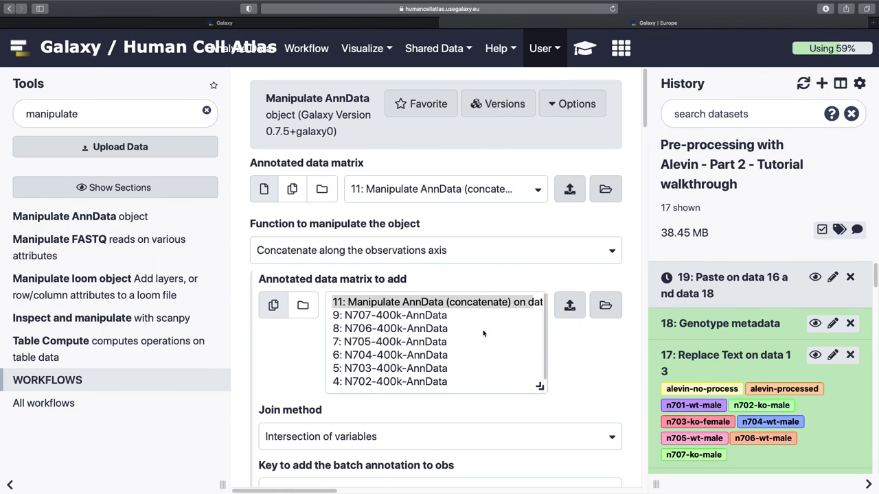
click(815, 324)
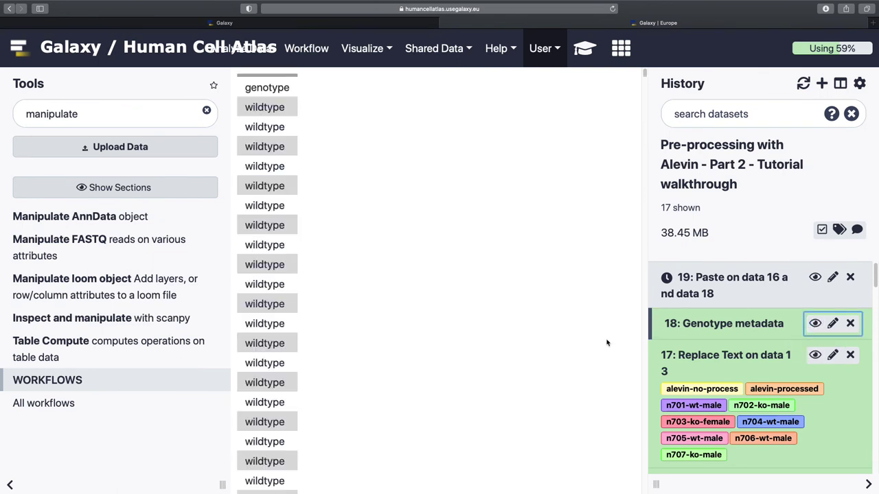
click(113, 217)
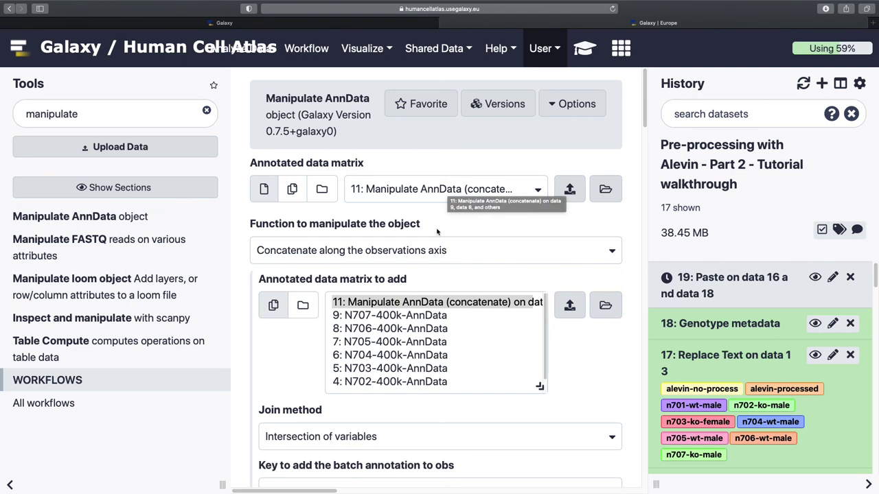
click(438, 255)
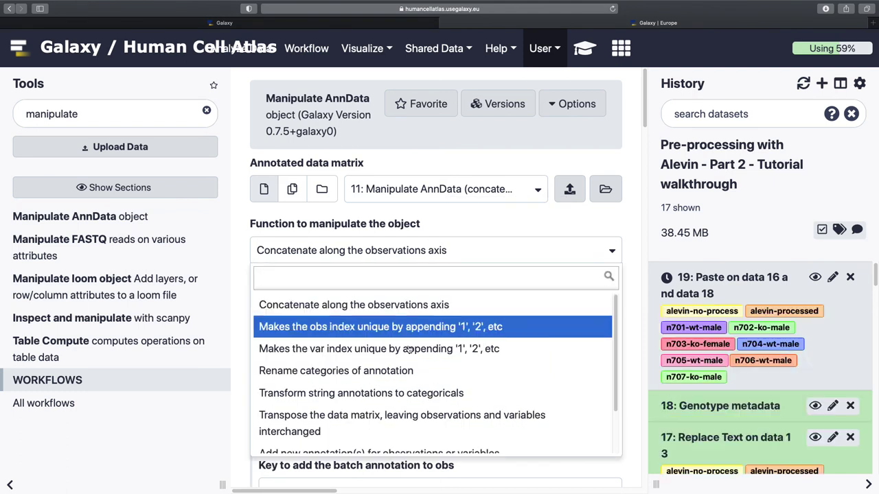
scroll(397, 428, down, 1)
click(395, 415)
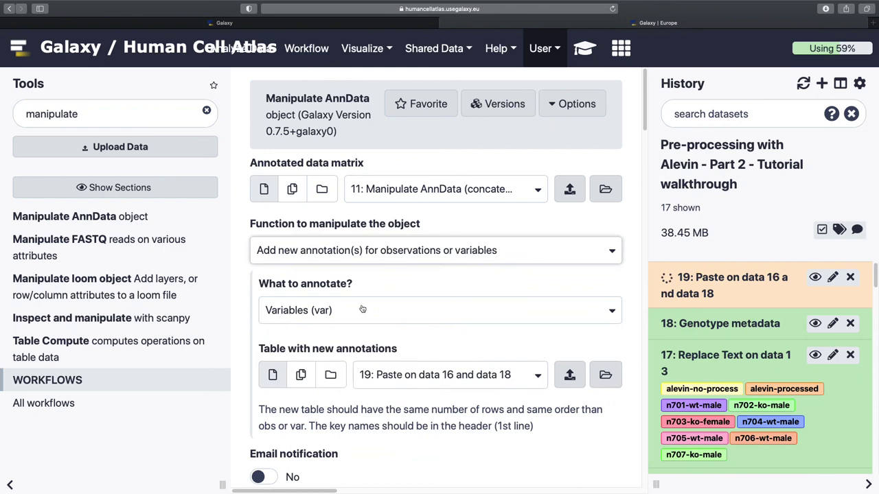
click(363, 310)
click(361, 386)
scroll(385, 357, down, 2)
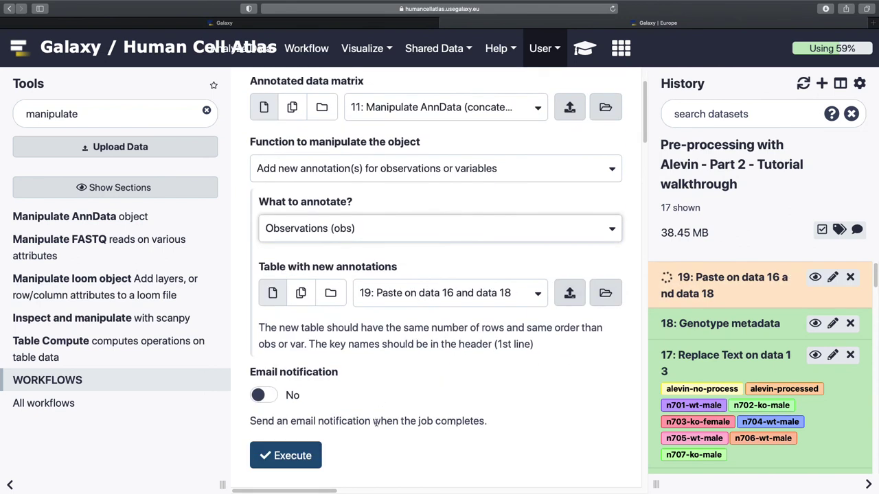
scroll(384, 385, down, 1)
click(303, 395)
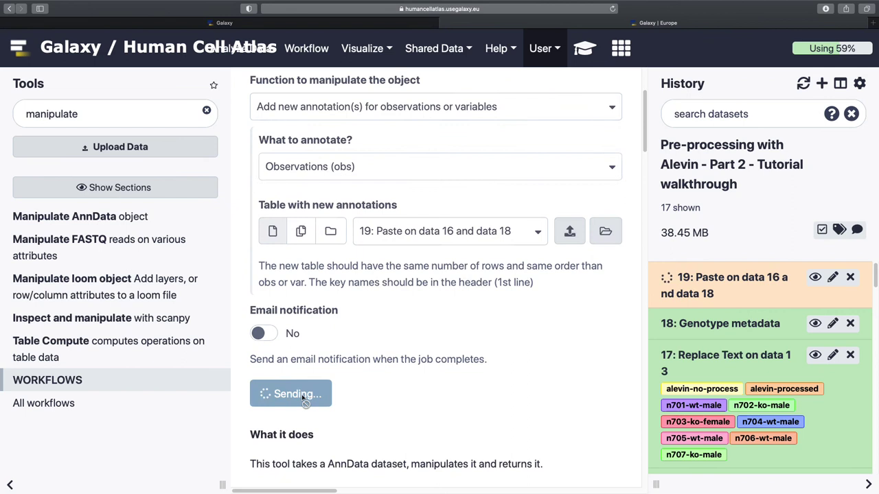
click(140, 215)
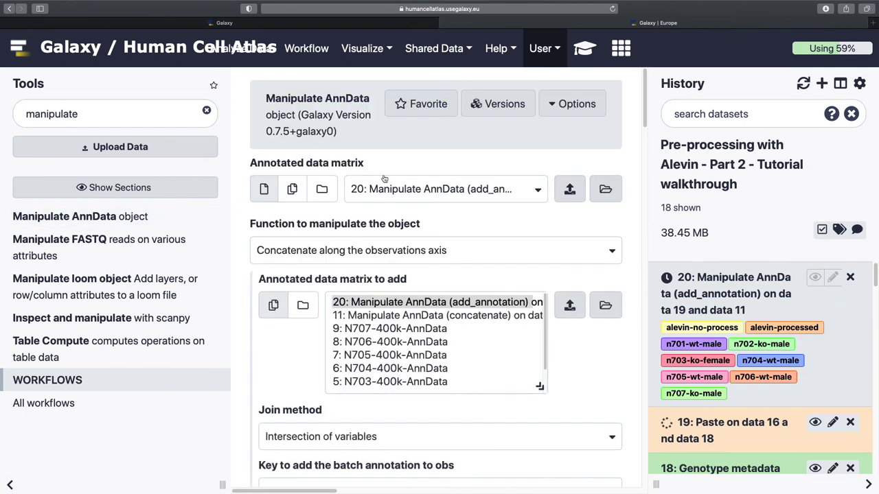
Step: On dataset 20, rename categories of annotation 'batch' to N701,N702,N703,N704,N705,N706,N707
click(414, 191)
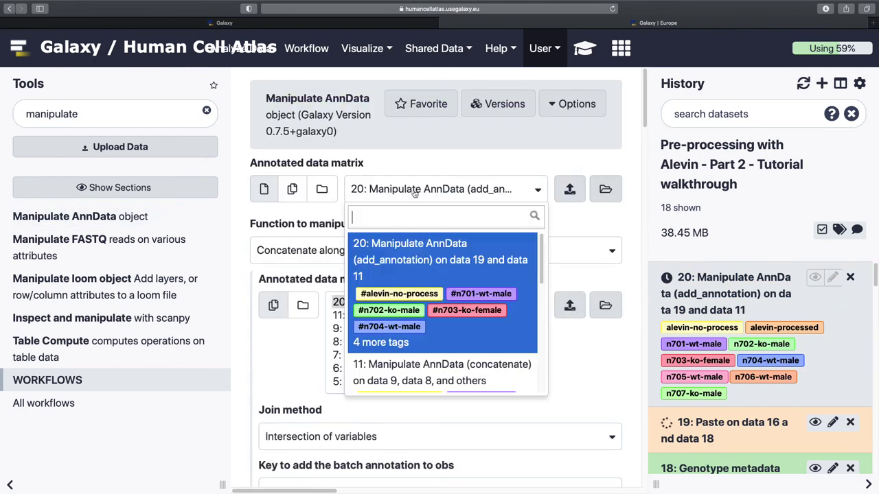
click(409, 242)
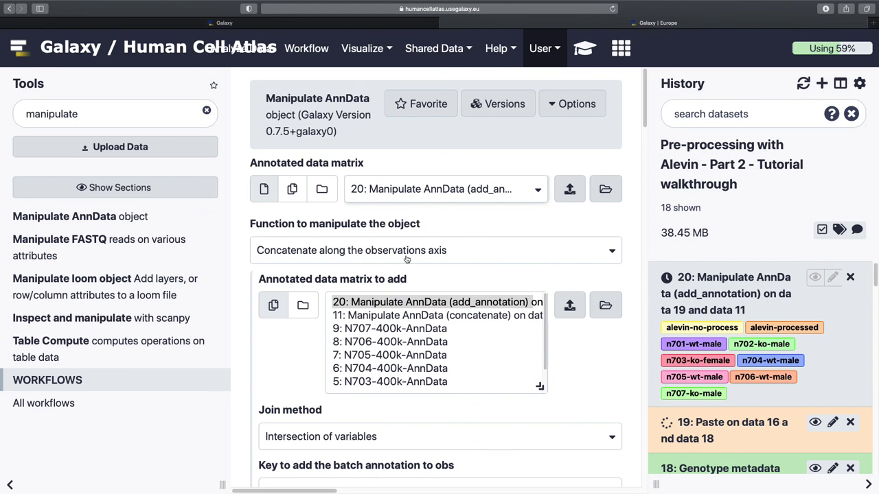
click(406, 255)
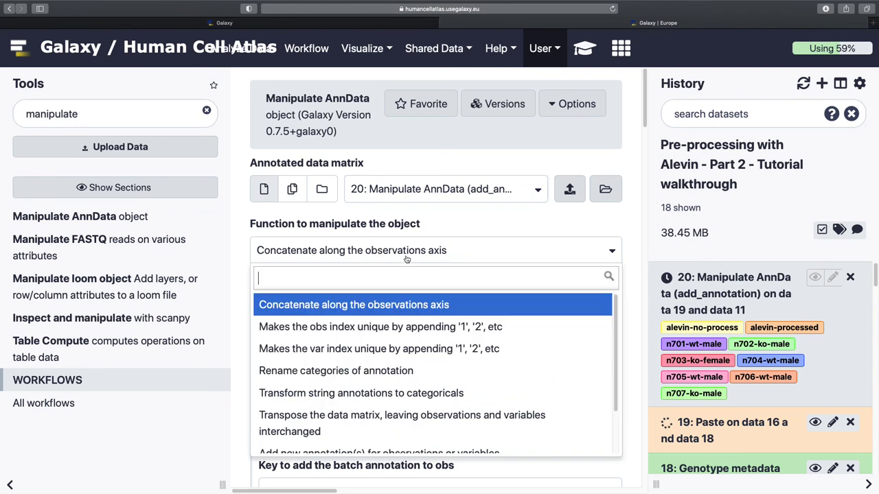
click(371, 372)
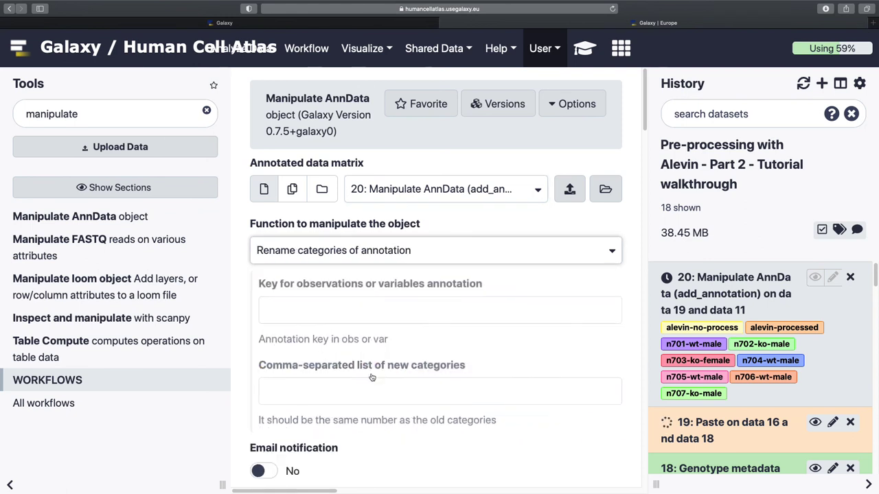
click(412, 315)
text(batch)
key(Tab)
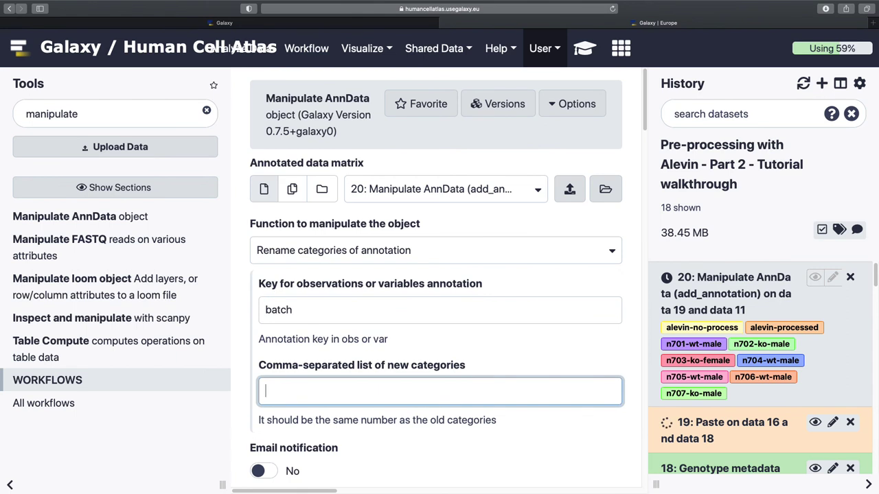
text(N701,N702)
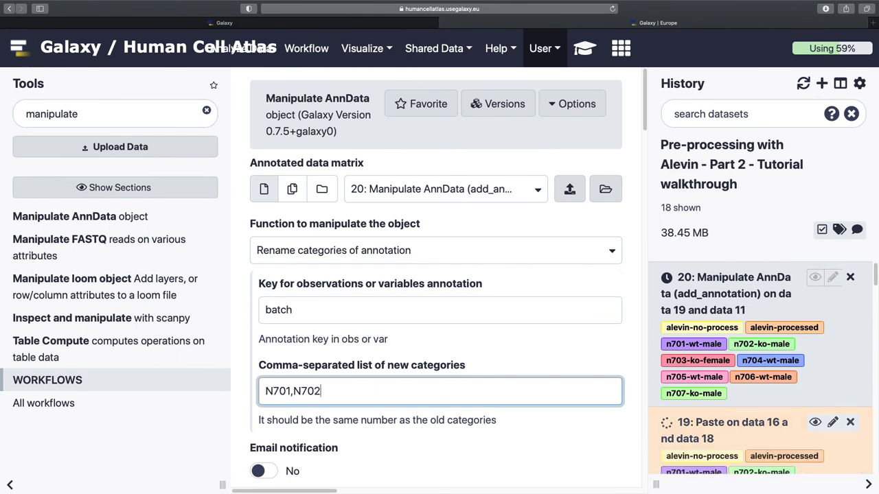
text(,N703,N7)
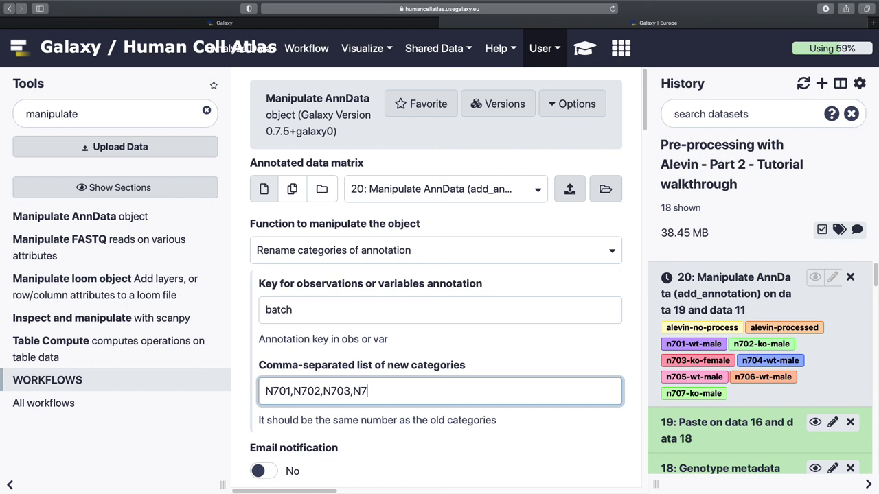
text(04,N705,N706,N)
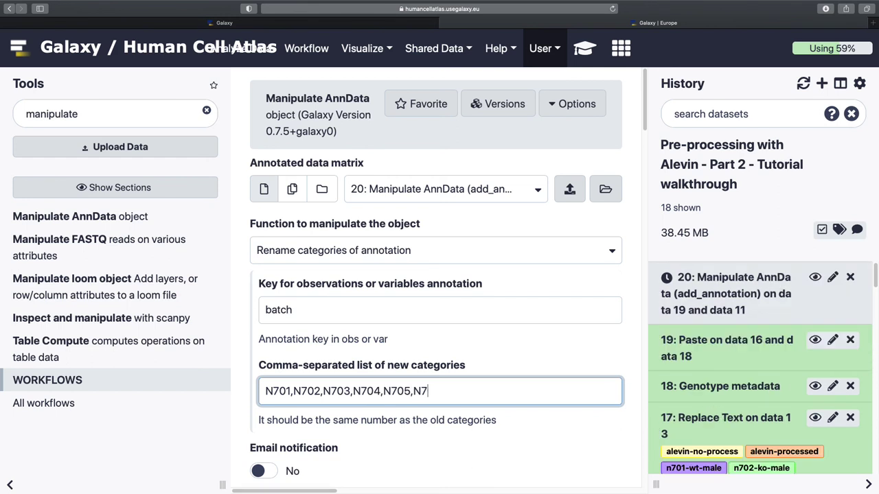
text(707)
Step: Check the N701–N707 categories list and execute the rename job
scroll(426, 430, down, 3)
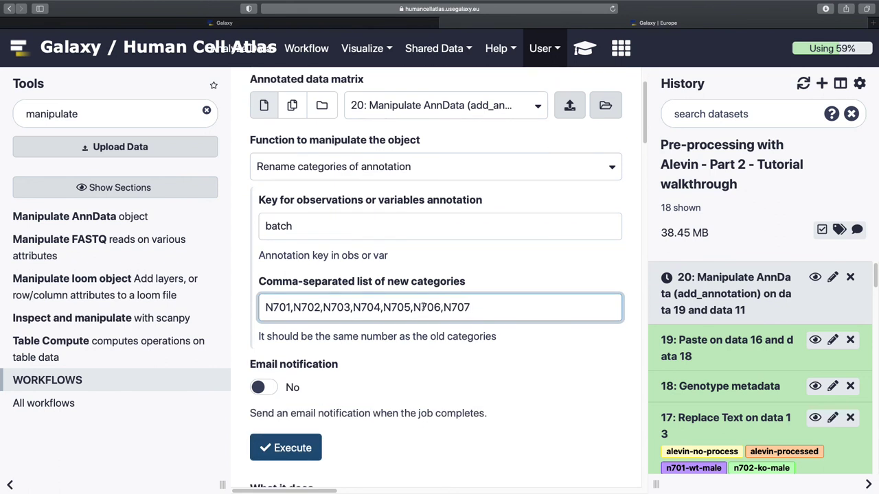
triple_click(420, 307)
click(456, 307)
drag(474, 307, 268, 302)
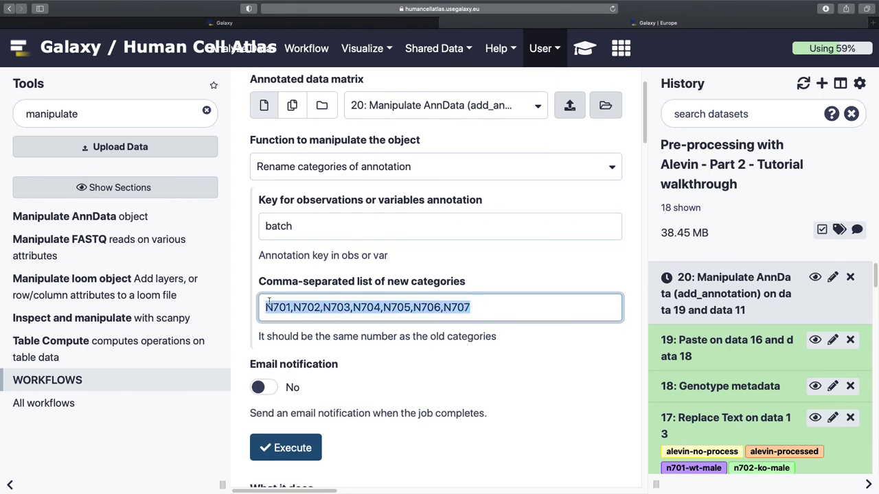
click(337, 306)
drag(265, 307, 486, 300)
click(536, 307)
click(267, 308)
click(300, 447)
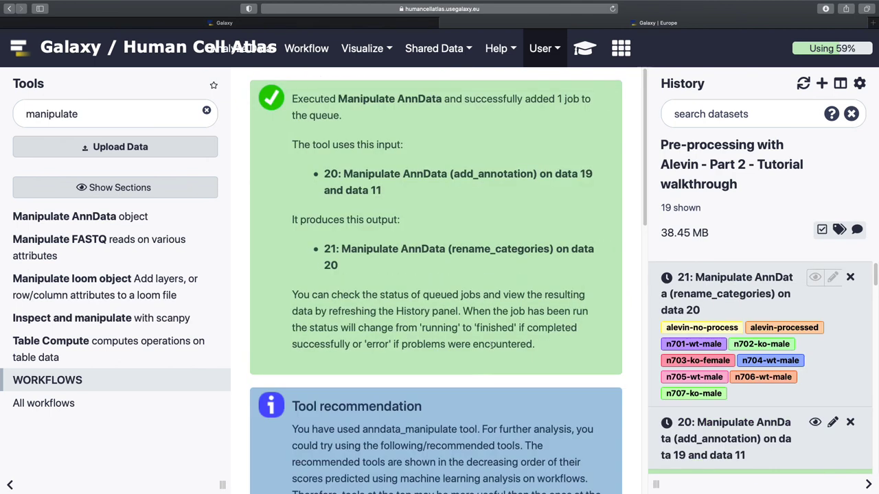
scroll(715, 384, down, 2)
scroll(718, 357, up, 2)
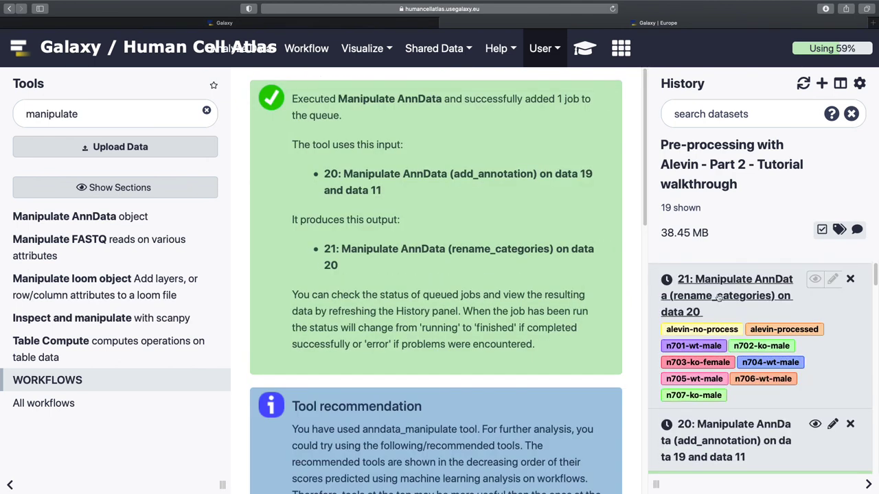
click(722, 327)
click(727, 302)
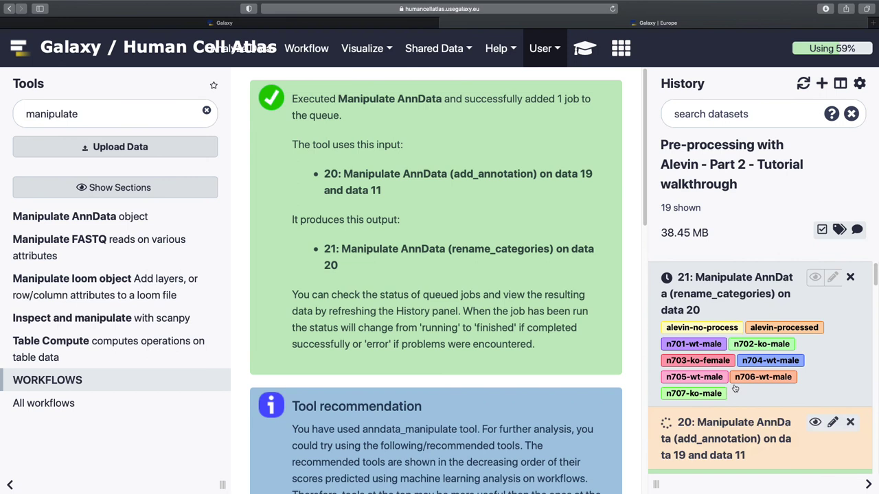
scroll(732, 366, down, 3)
scroll(733, 370, up, 2)
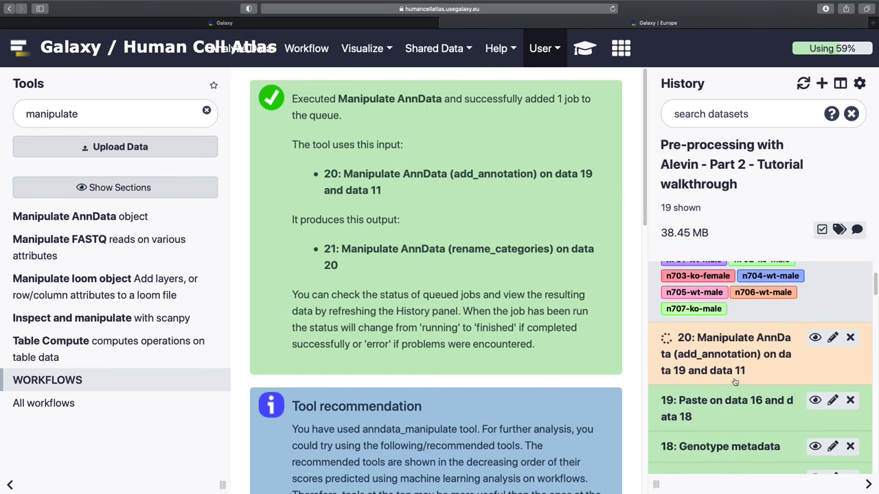
Step: Rename history dataset 19 to 'Cell Metadata'
click(832, 379)
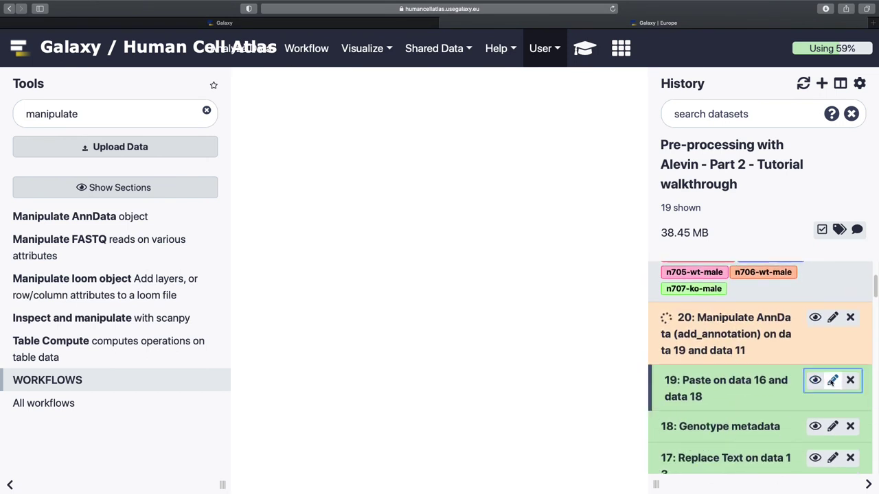
triple_click(373, 230)
text(Ce)
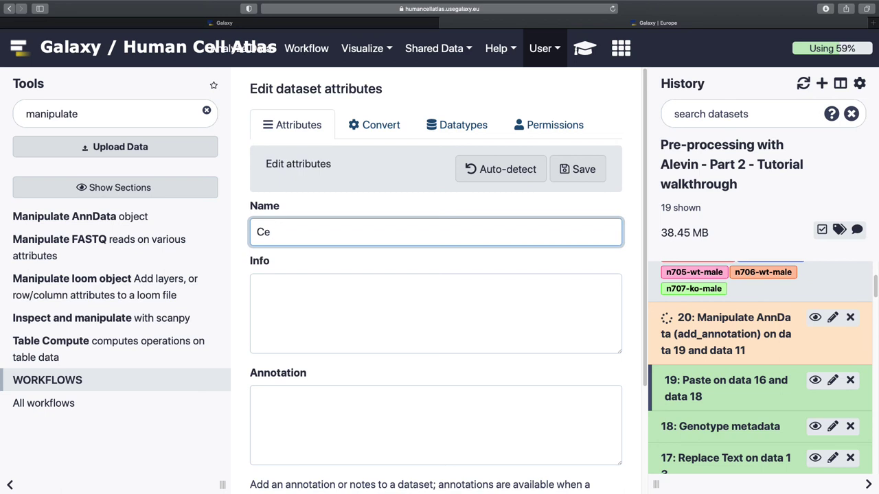
text(ll Metadataa)
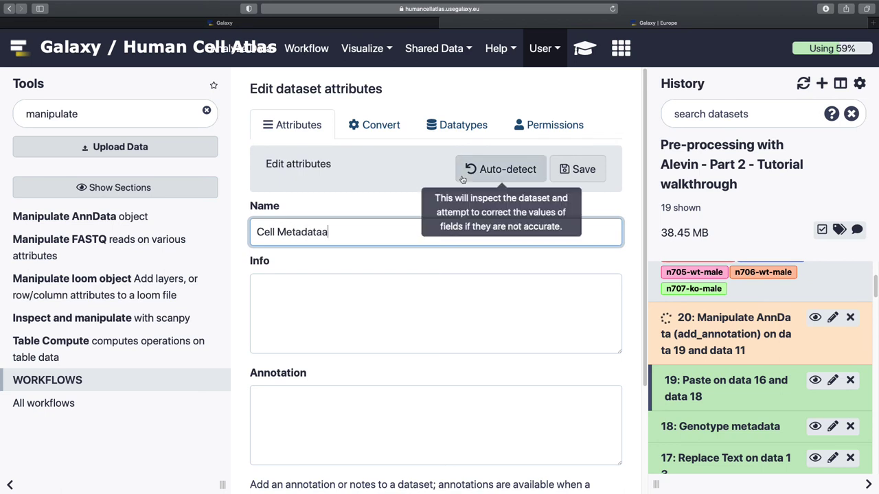
key(BackSpace)
click(578, 169)
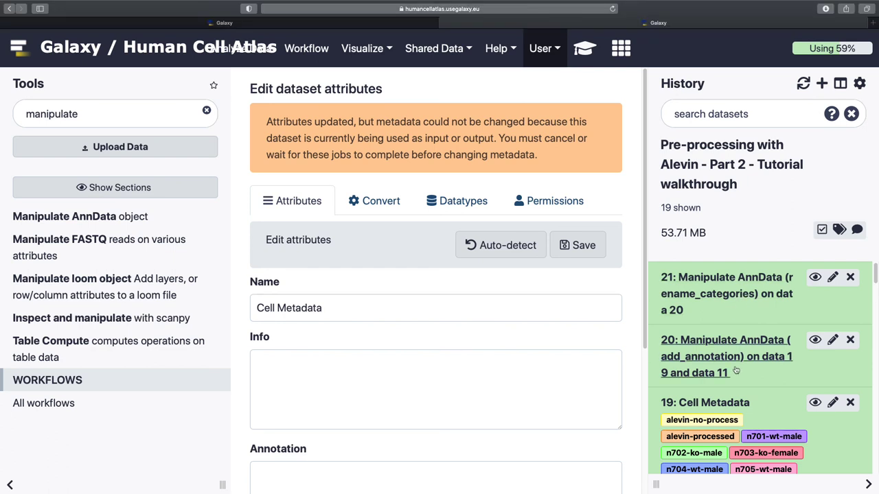
Step: Inspect dataset 21's peek to confirm it holds 4079 cells × 35734 genes
click(740, 295)
scroll(740, 379, down, 3)
scroll(740, 379, down, 3)
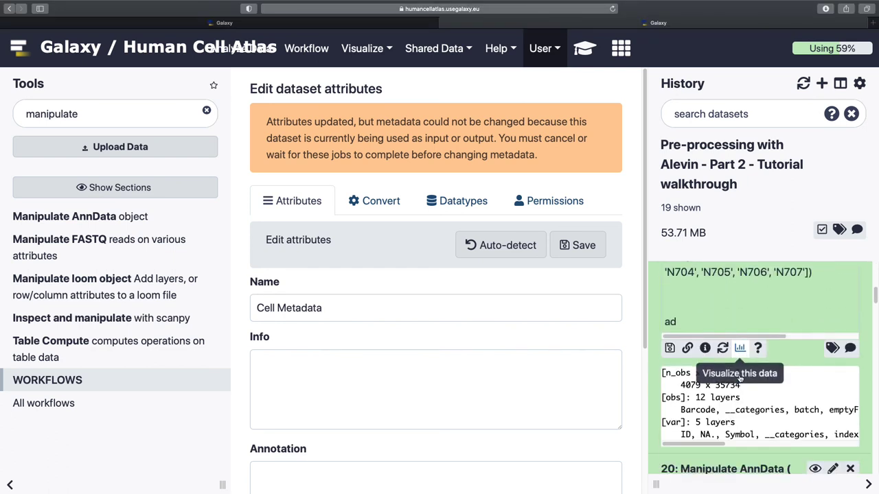
drag(707, 444, 667, 443)
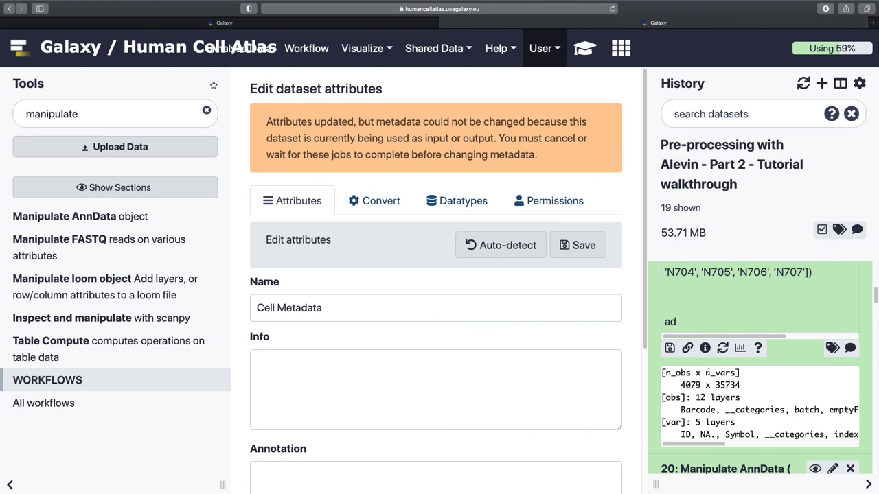
scroll(740, 378, up, 5)
click(732, 285)
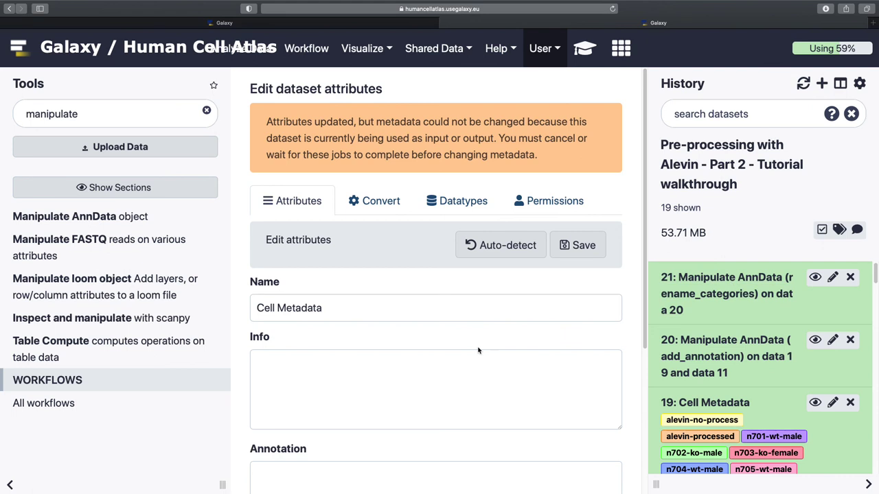
triple_click(144, 114)
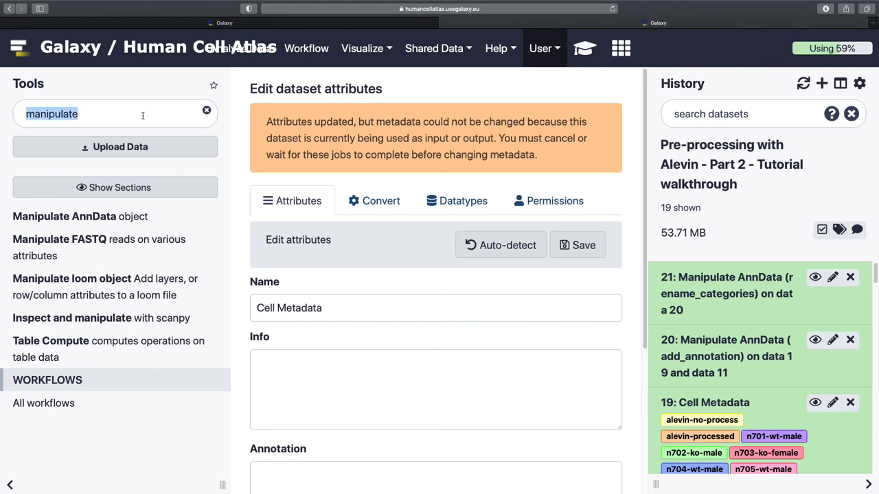
Step: Open AnnData Operations and set the gene symbols field to 'NA.'
text(anndata operat)
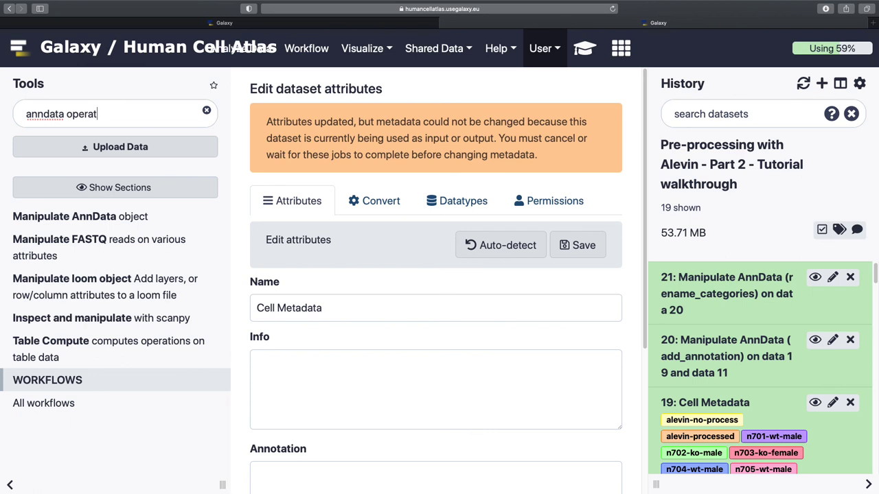
text(ions)
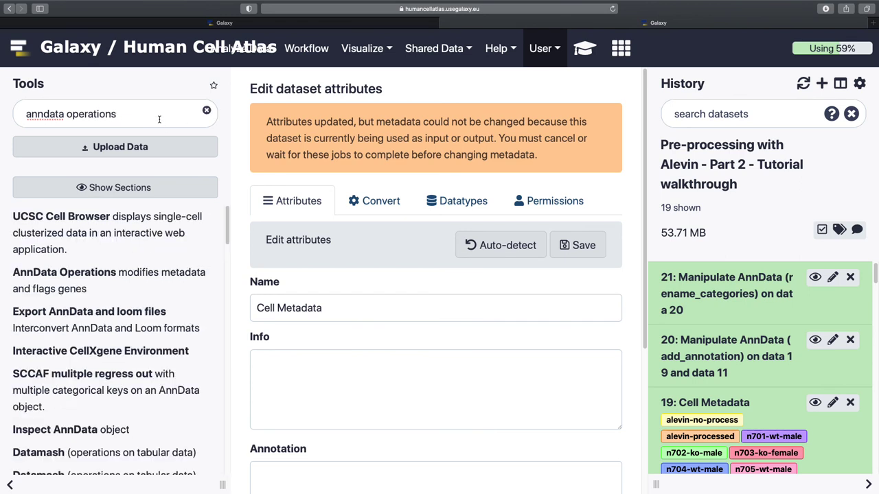
scroll(151, 306, down, 3)
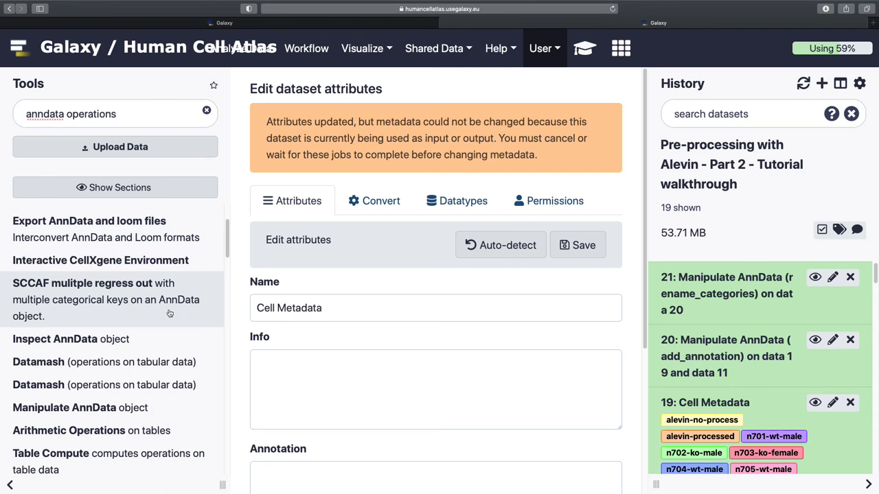
click(137, 278)
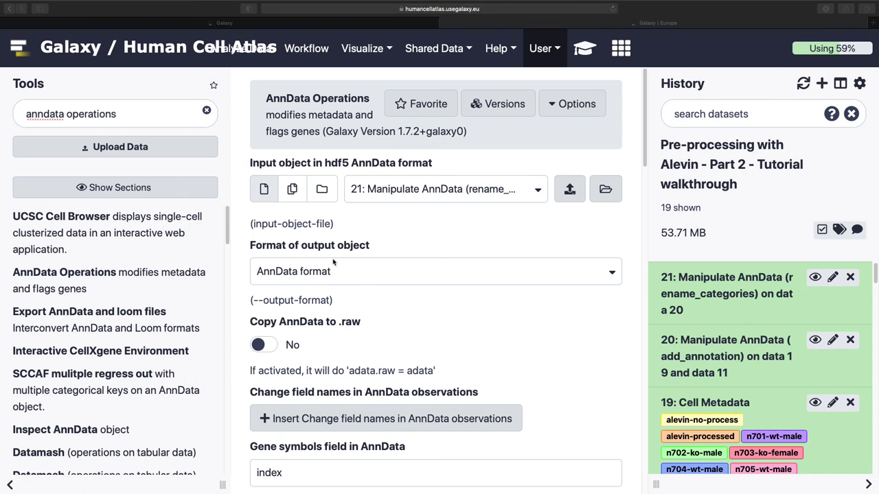
scroll(358, 340, down, 2)
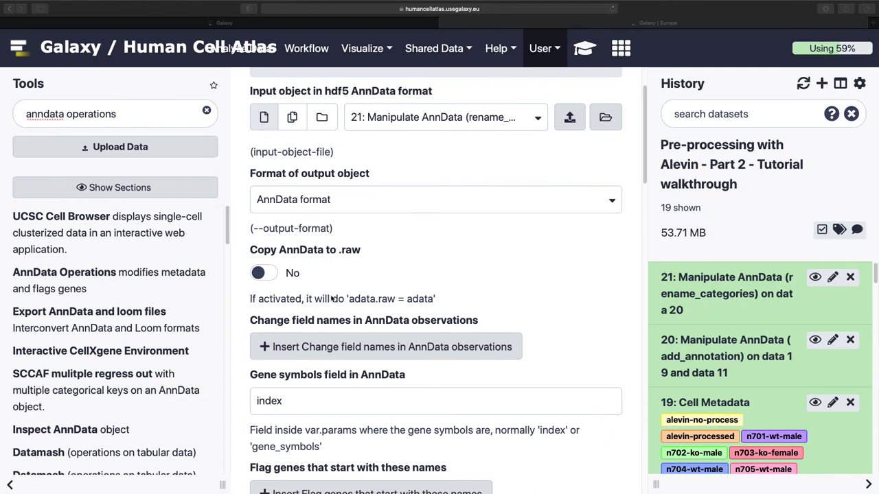
scroll(364, 348, down, 2)
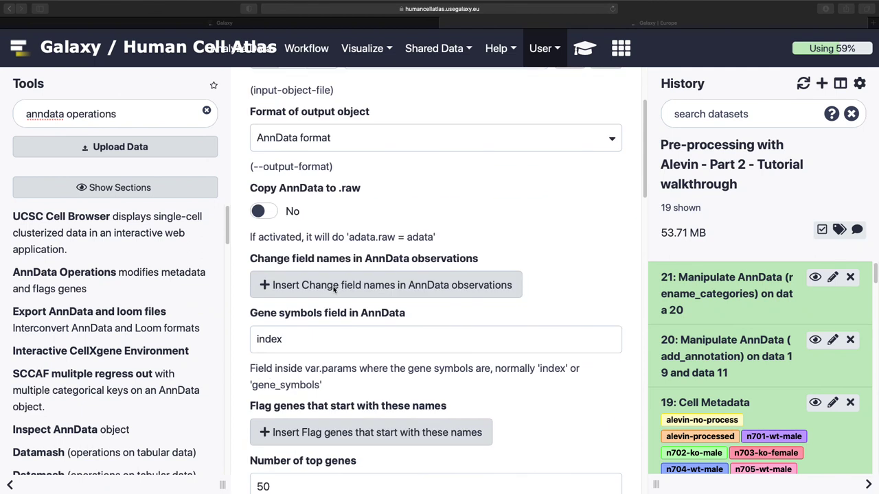
scroll(335, 297, down, 5)
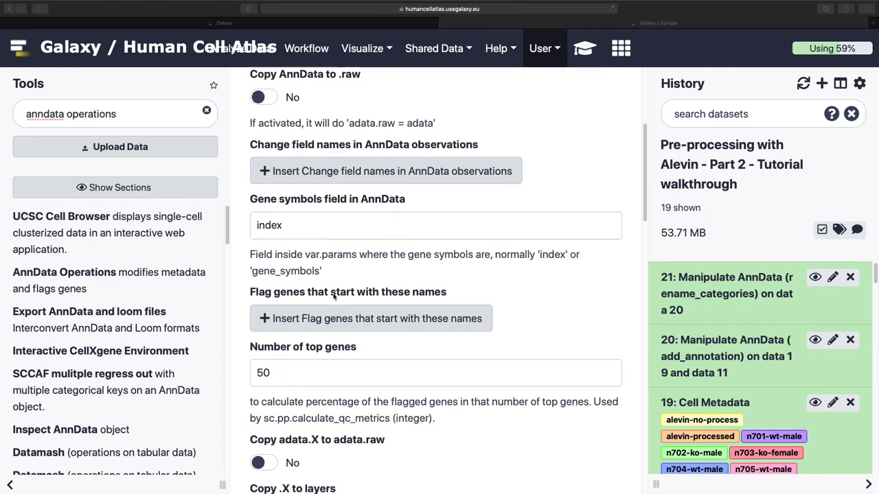
scroll(333, 300, up, 2)
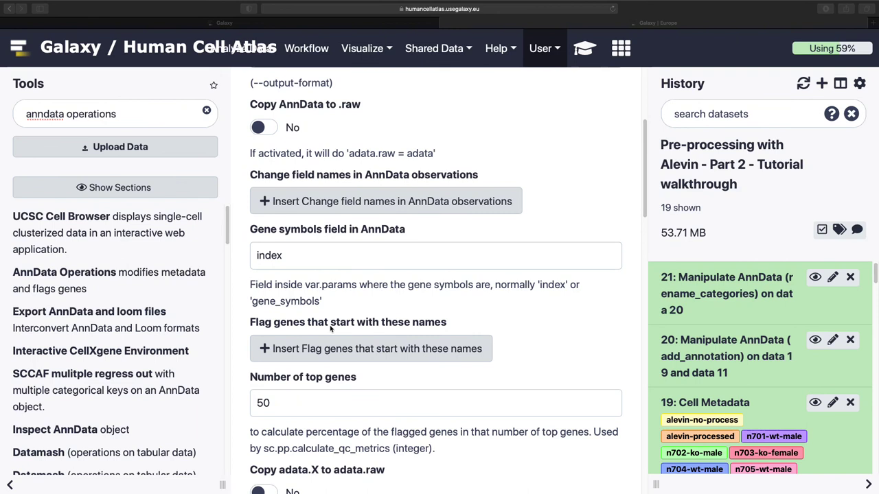
double_click(320, 252)
text(NA.)
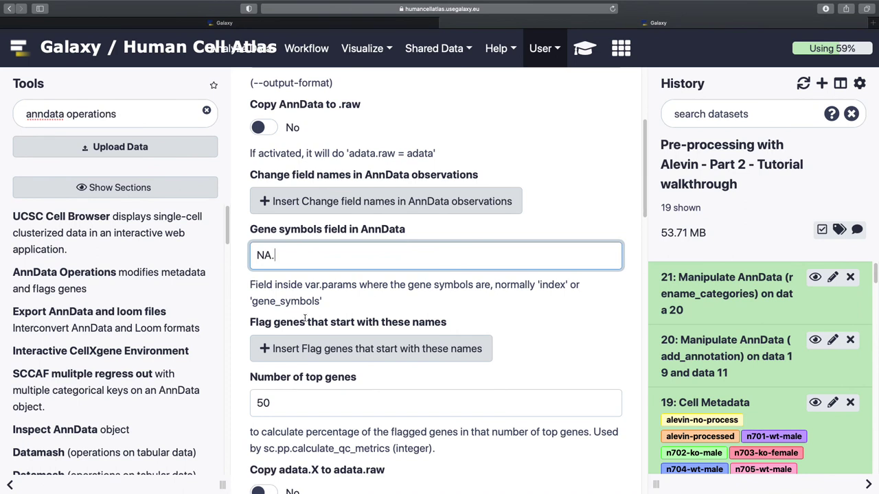
Step: Add a flag-genes block with Starts with 'True' and Var name 'mito', then execute
click(313, 348)
scroll(318, 305, down, 3)
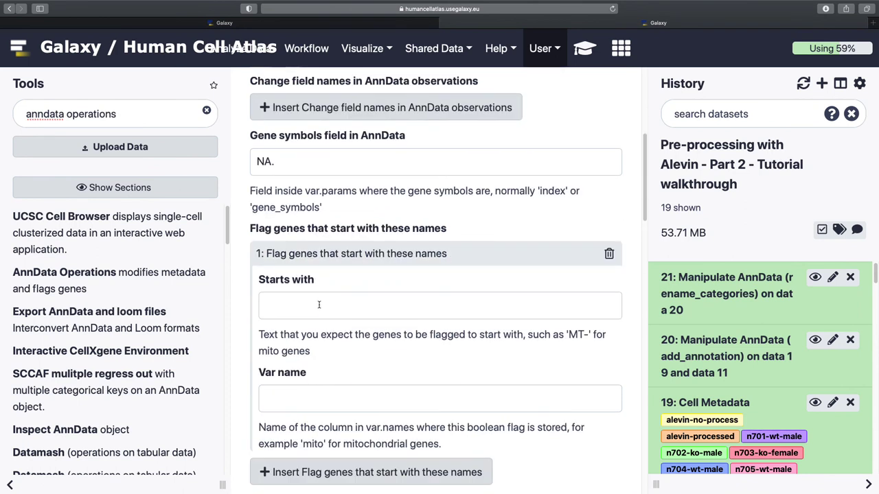
click(319, 305)
text(True)
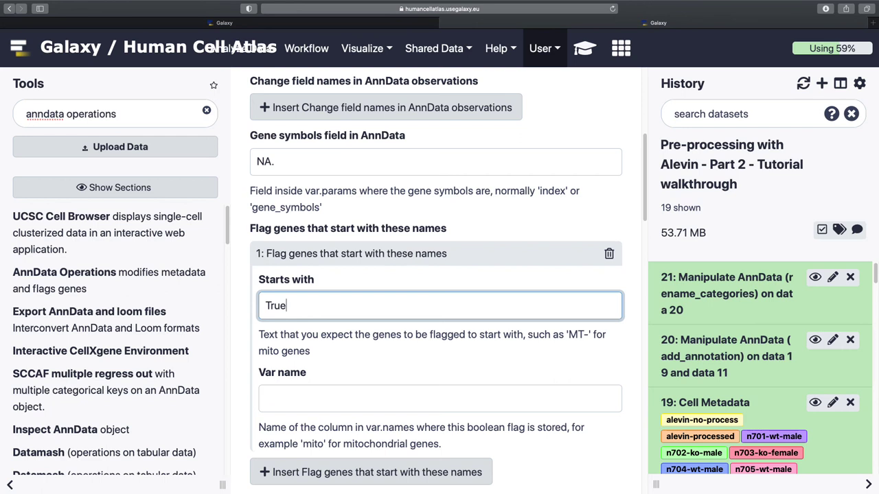
scroll(328, 361, down, 1)
click(328, 361)
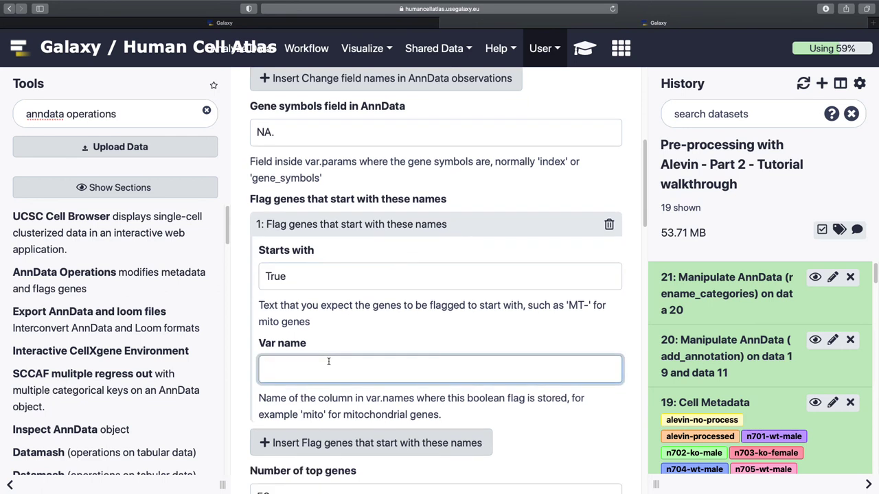
text(mito)
scroll(300, 344, down, 2)
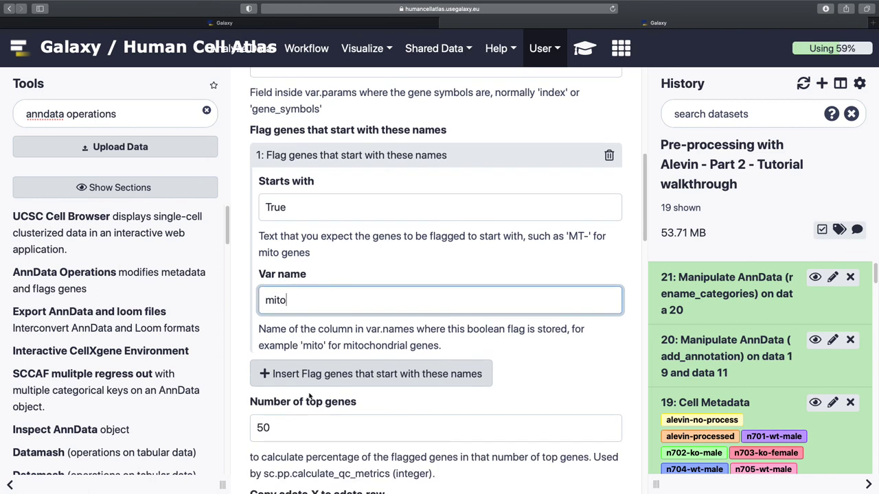
scroll(313, 357, down, 15)
click(306, 306)
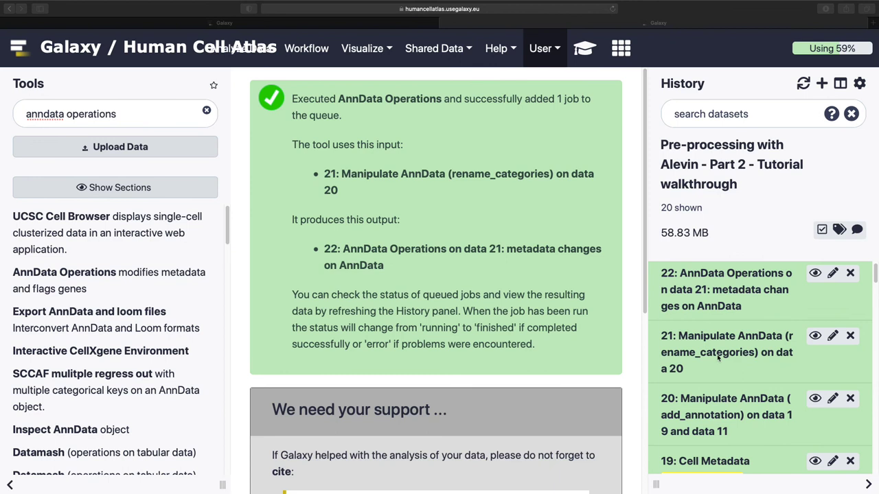
Step: Rename dataset 22 to 'Pre-processed object'
click(833, 274)
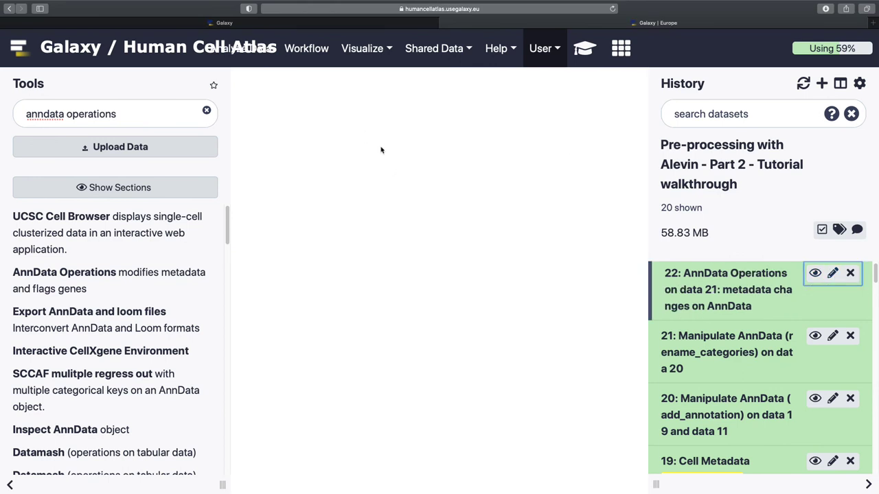
triple_click(420, 308)
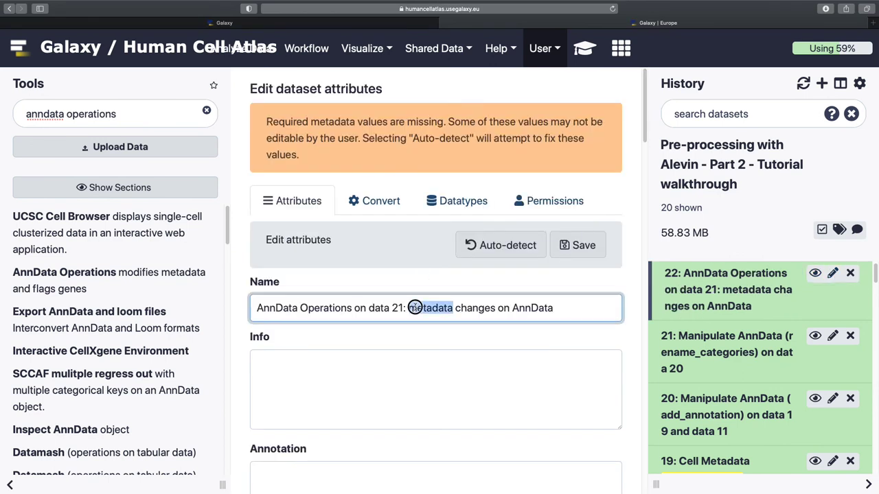
text(Pre-processed object)
click(578, 245)
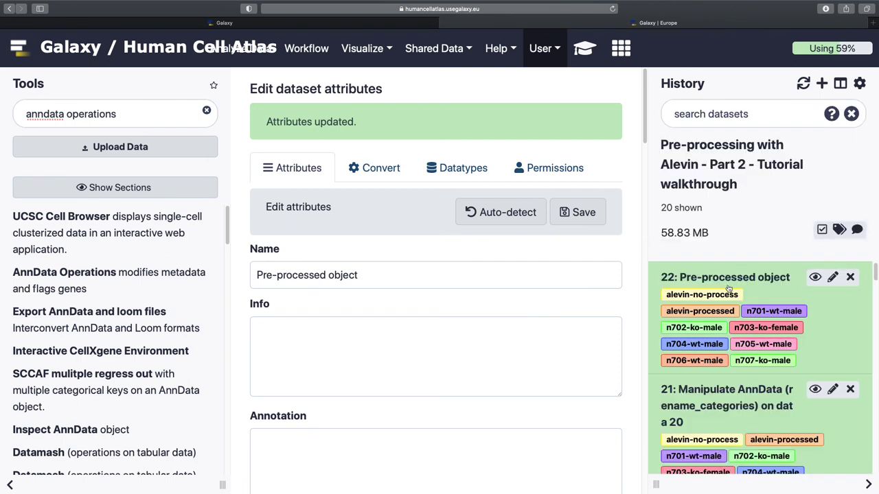
Step: Show dataset 22's nine tags as removable and delete the n701-wt-male tag
click(783, 282)
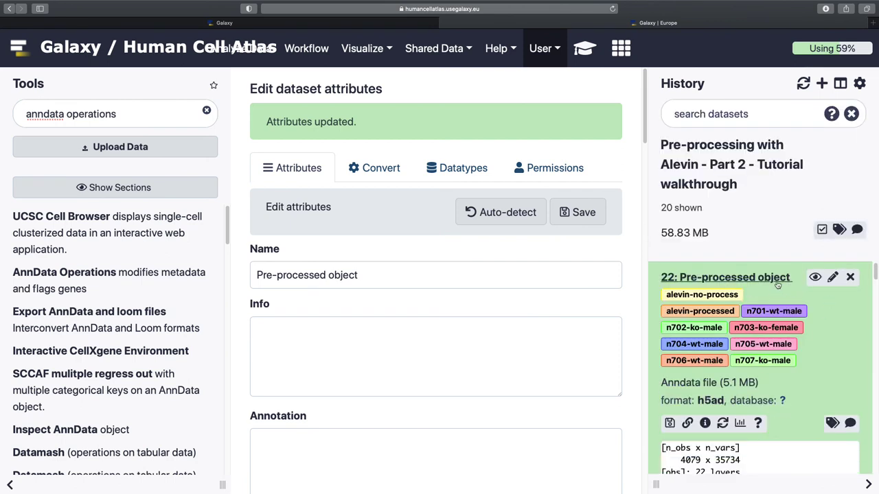
click(832, 425)
scroll(755, 378, down, 3)
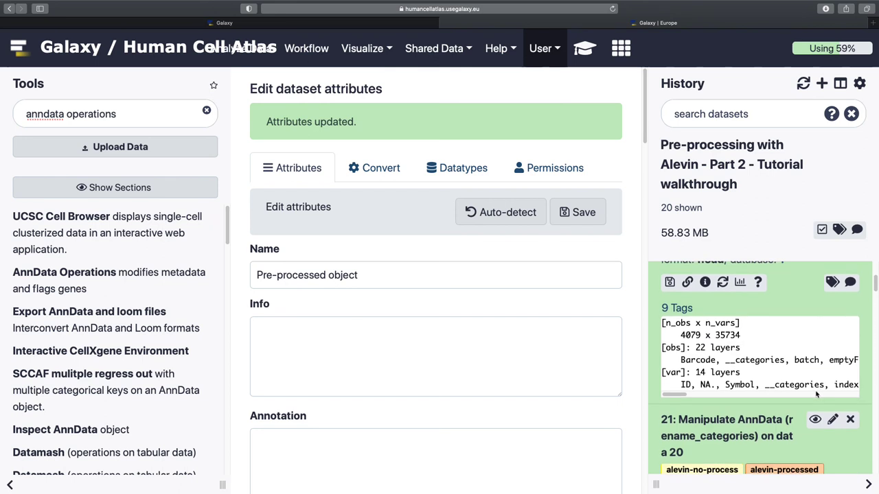
click(677, 307)
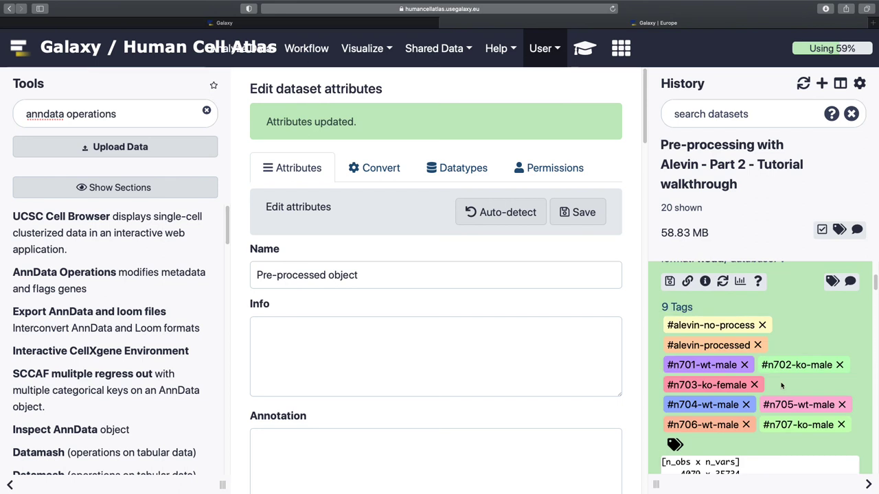
click(745, 366)
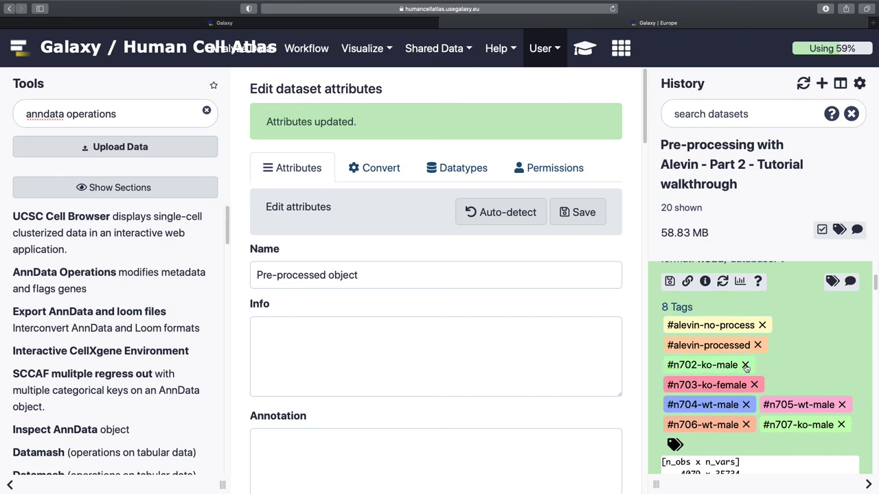
Step: Remove the inherited tags n702 through n707 and alevin-processed
click(745, 365)
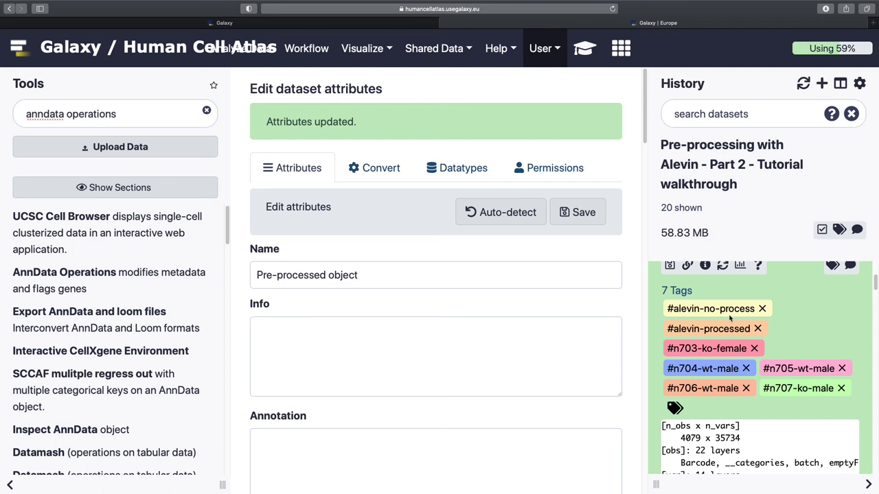
click(754, 346)
click(746, 348)
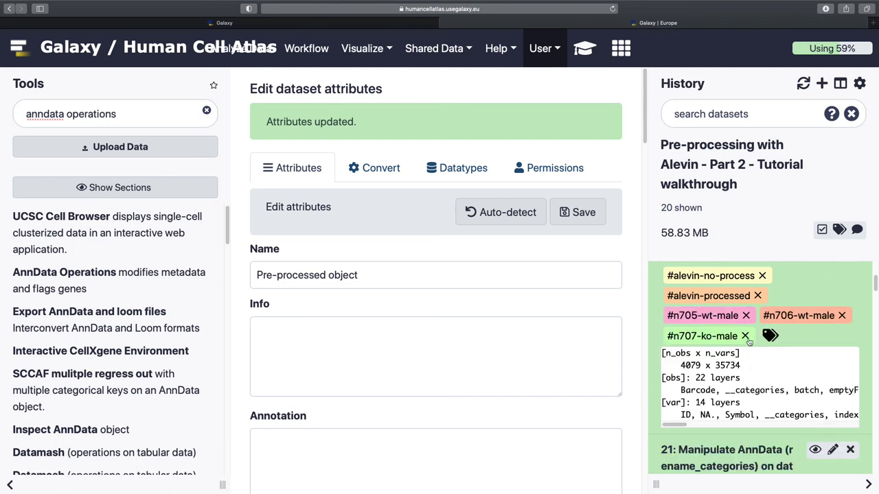
click(746, 316)
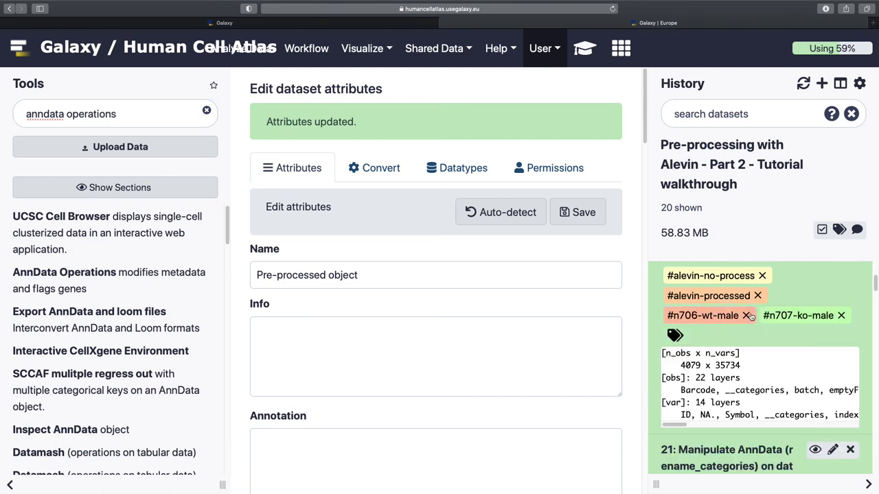
click(747, 316)
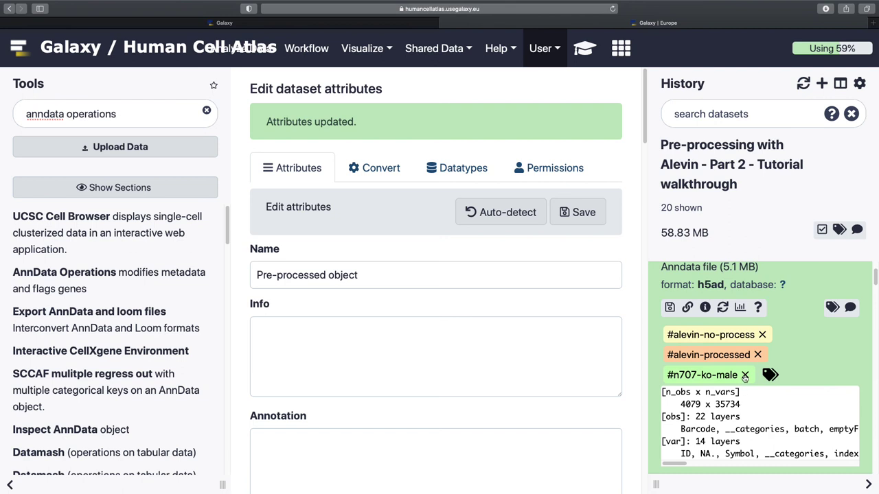
click(745, 376)
click(758, 355)
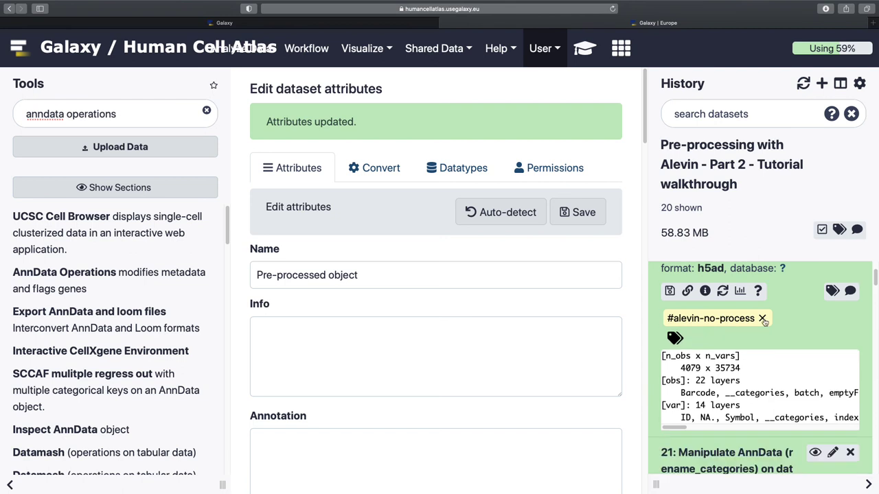
Step: Replace the last tag with a new 400k tag and collapse the dataset
click(705, 300)
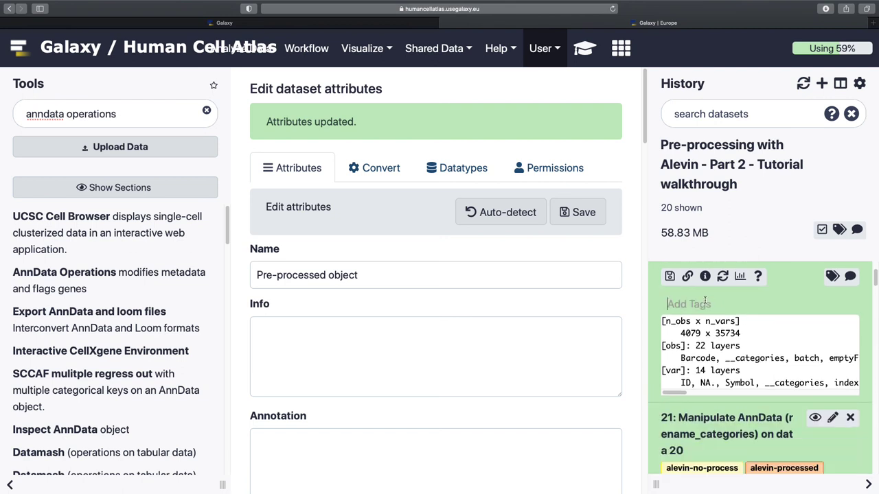
text(#)
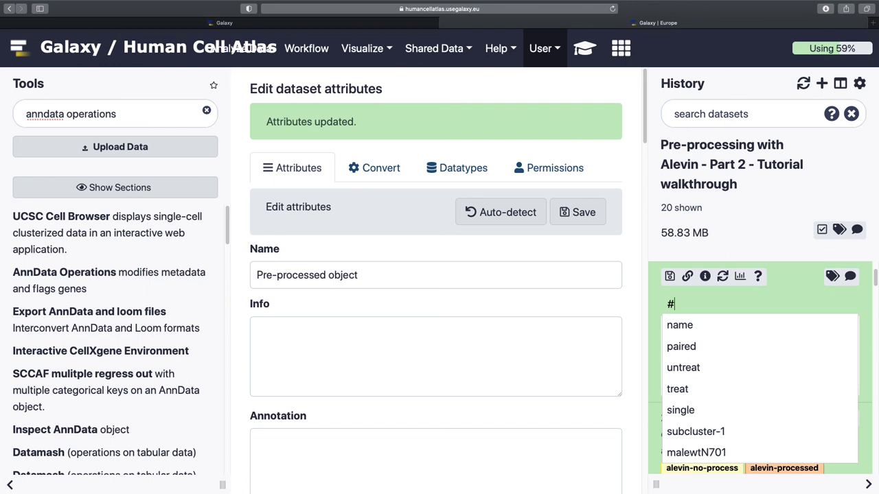
text(400k)
key(Return)
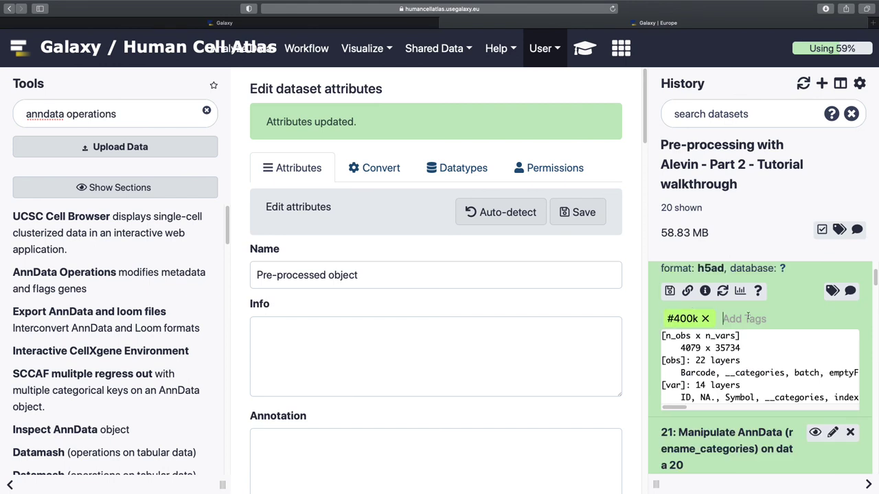
scroll(736, 287, up, 1)
click(736, 282)
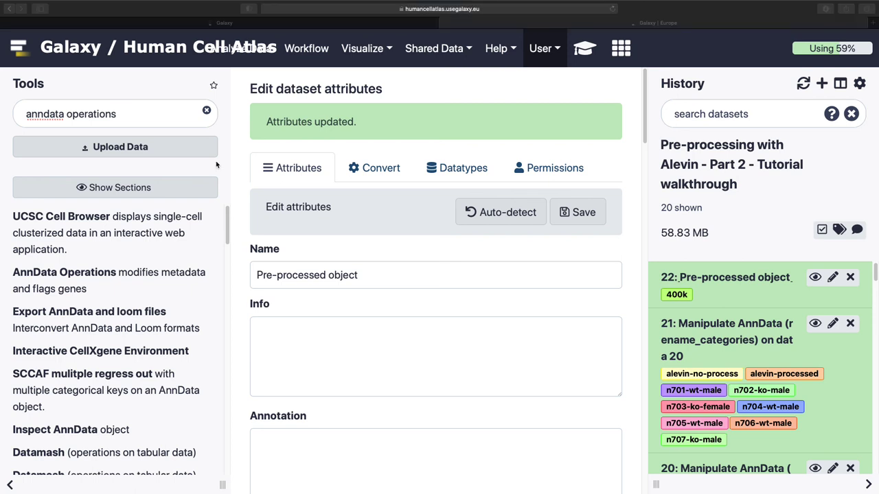
Step: Run EBI SCXA Data Retrieval on accession E-MTAB-6945 for raw filtered counts
click(154, 115)
text(EB)
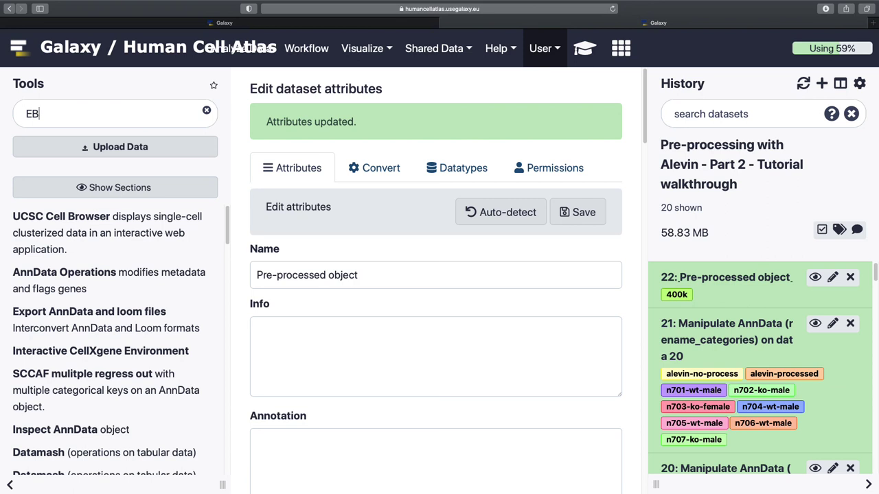
text(I SCXA Data Retrieval)
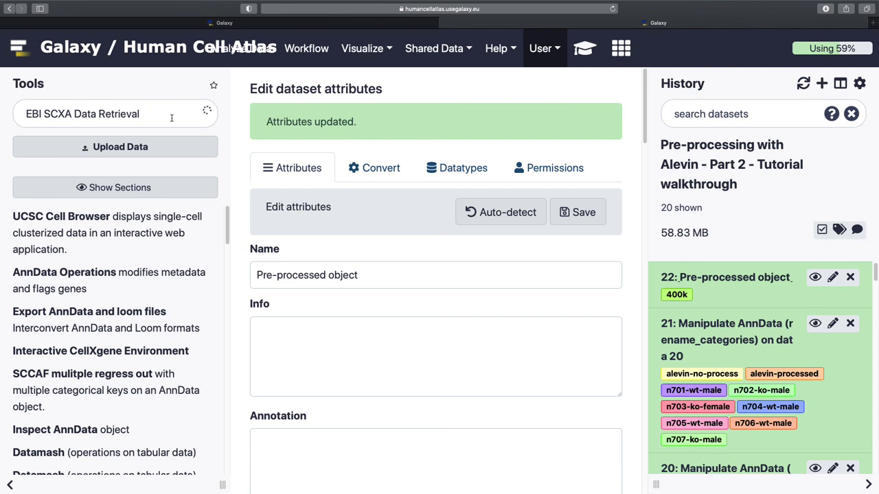
click(74, 217)
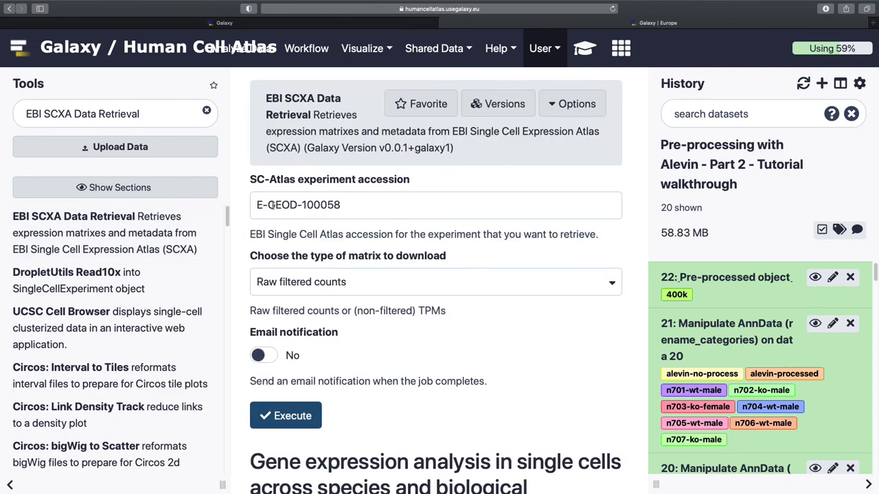
drag(269, 206, 405, 207)
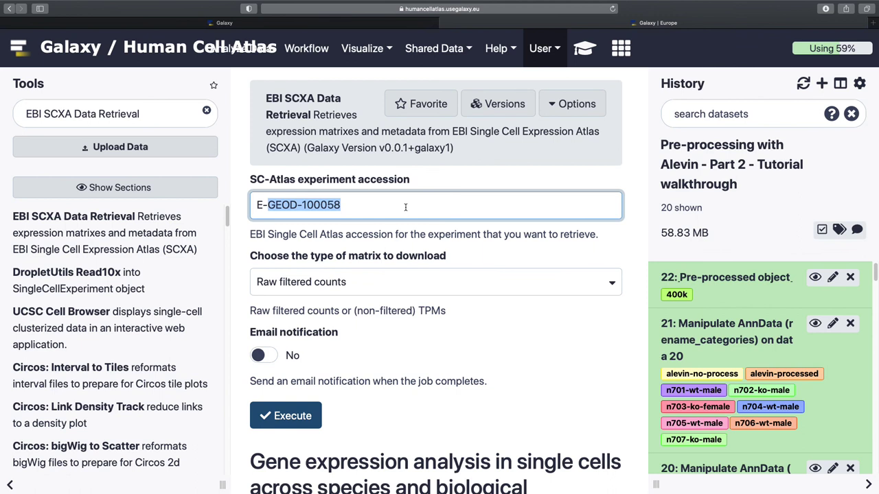
text(MTAB-6945)
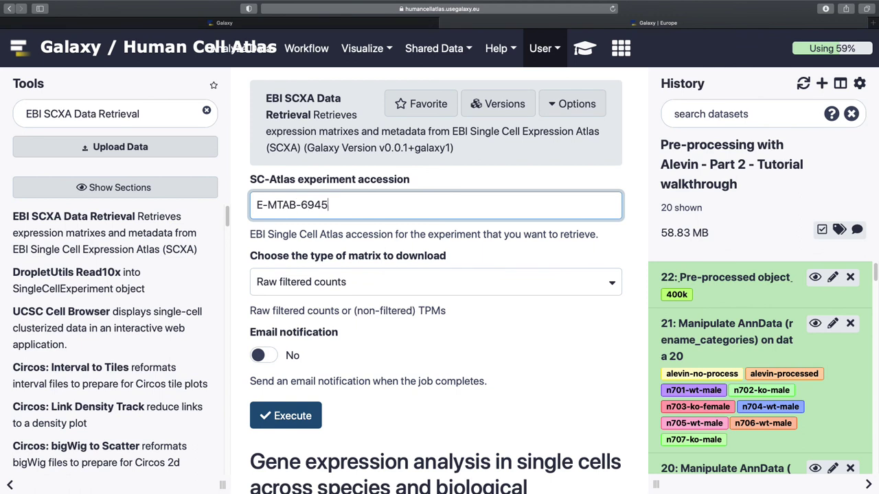
click(376, 317)
scroll(384, 359, down, 2)
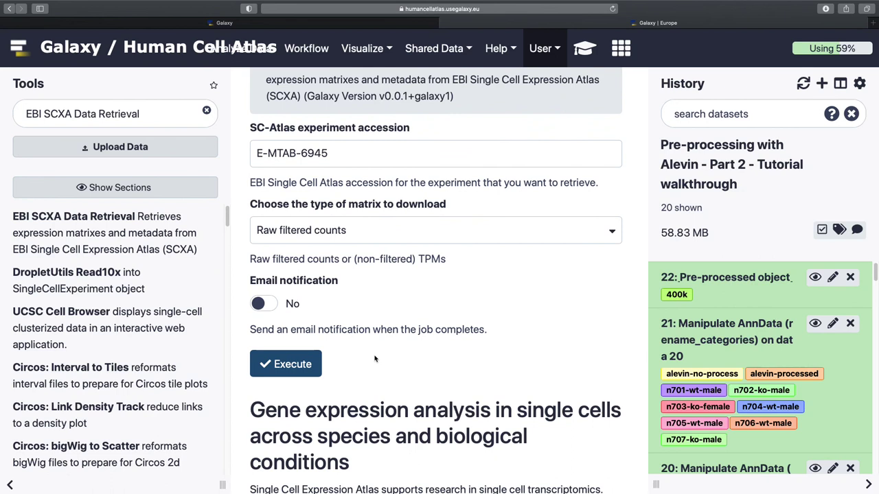
scroll(337, 322, up, 1)
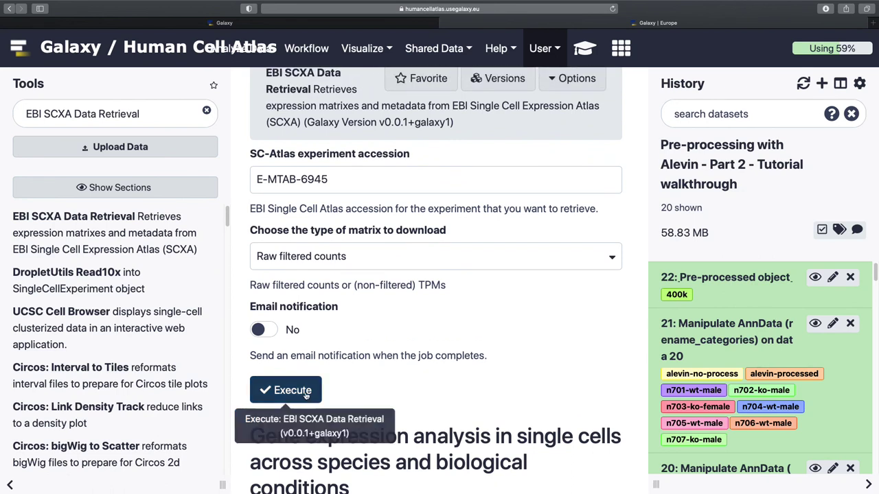
click(282, 390)
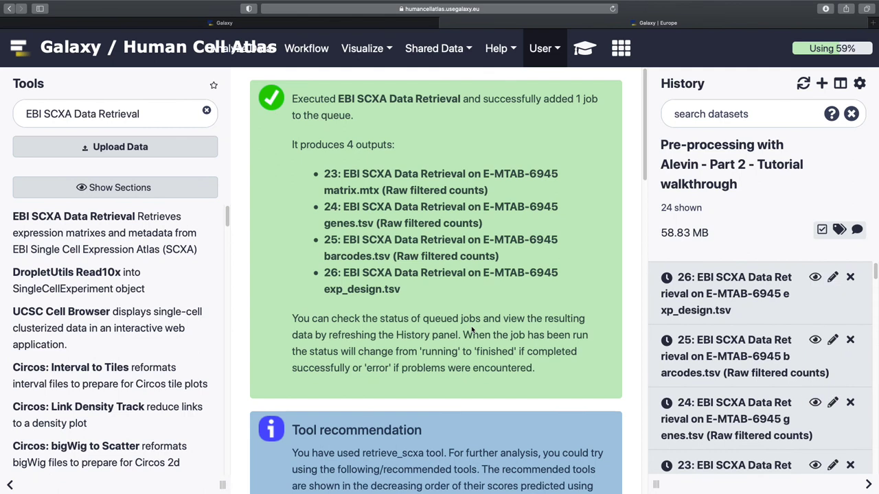
Step: Scroll the history while datasets 23–26 finish, bringing it to 157.22 MB
scroll(769, 358, down, 3)
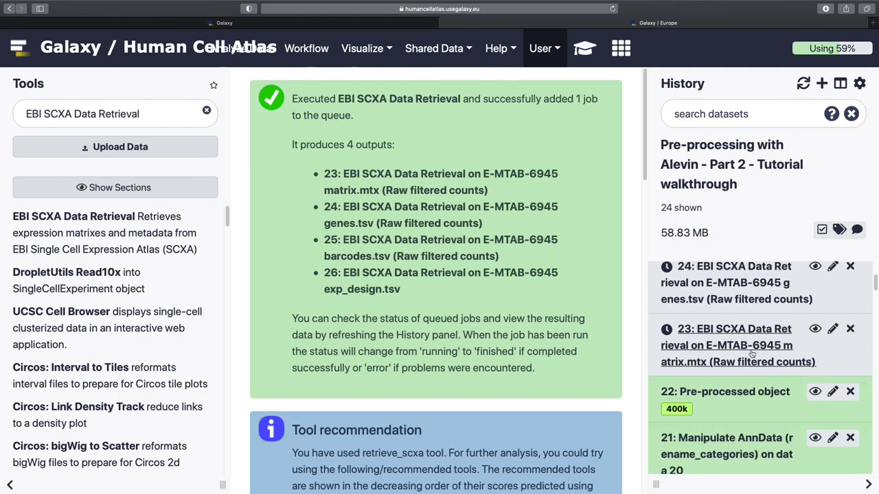
scroll(737, 401, up, 3)
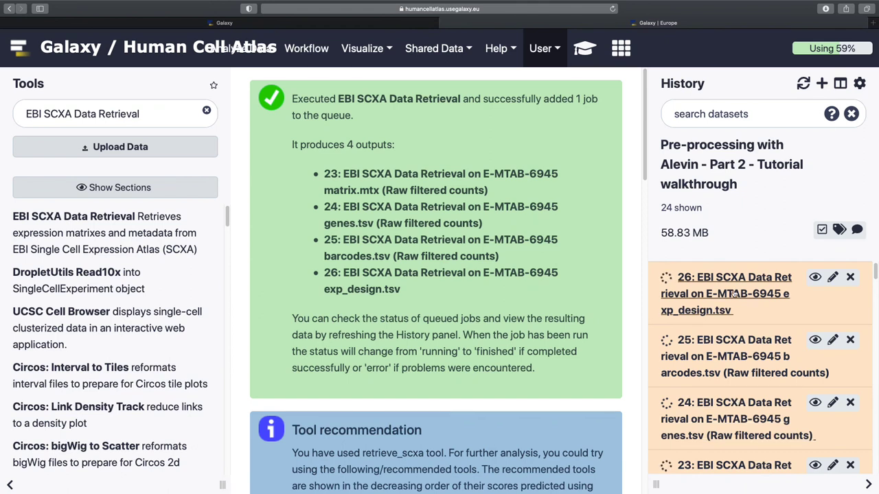
scroll(635, 432, down, 3)
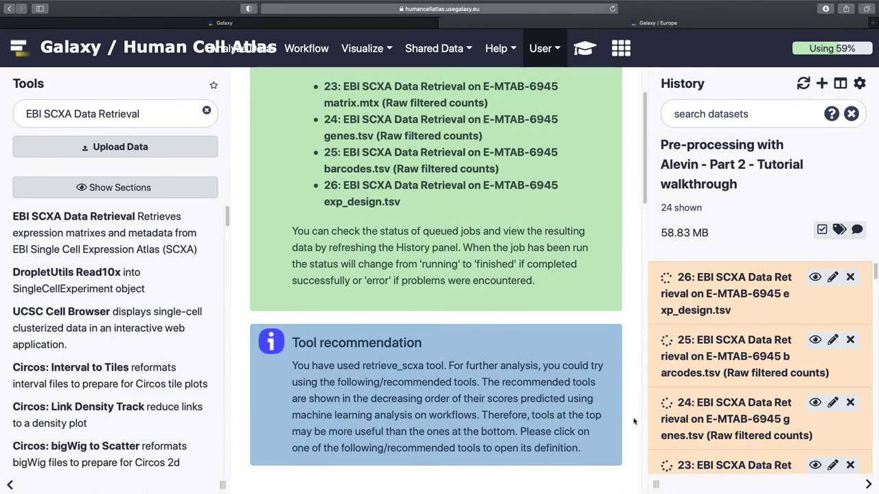
scroll(634, 421, up, 3)
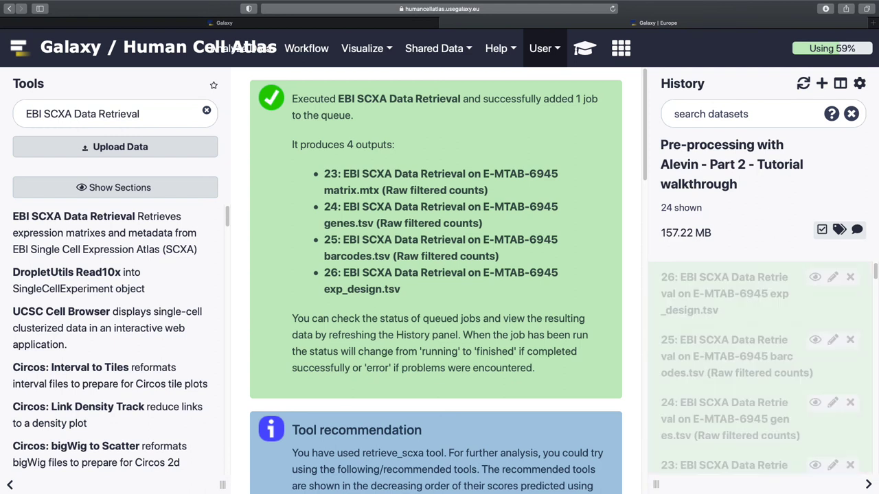
scroll(726, 325, down, 2)
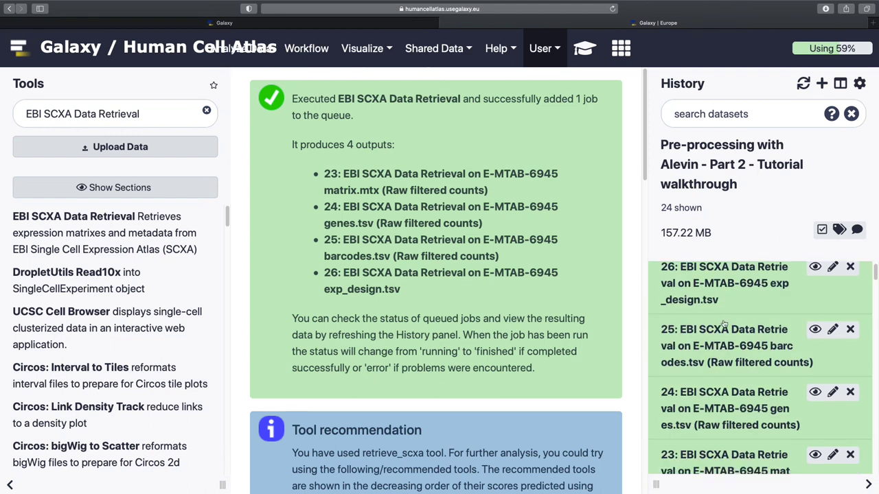
Step: Open Scanpy Read10x with matrix.mtx (23) as expression matrix and genes.tsv (24) as gene table
triple_click(170, 117)
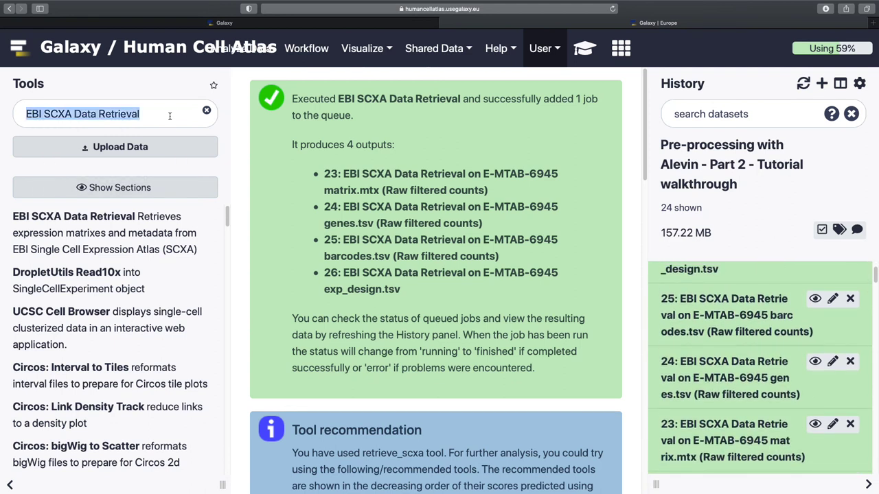
text(scanpy)
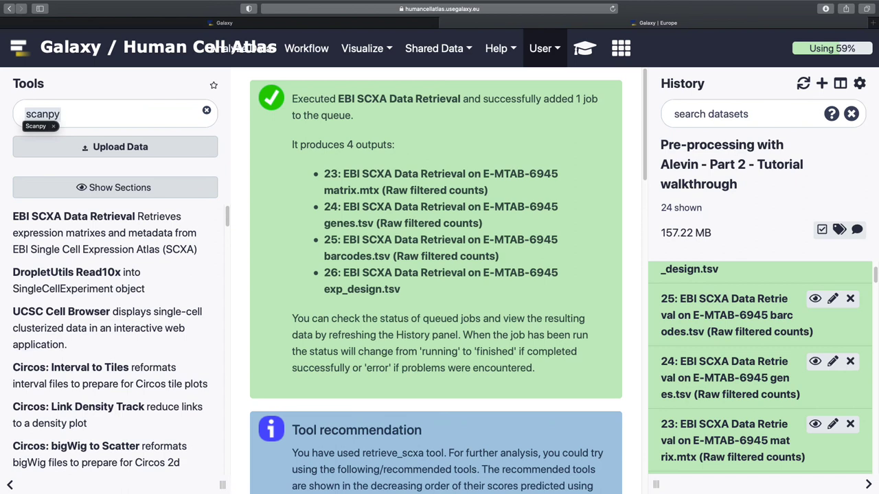
text( read10x)
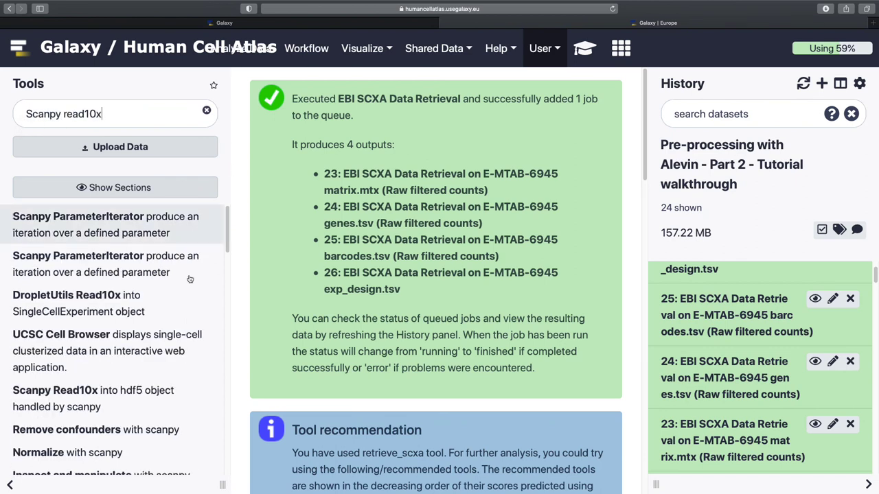
click(158, 395)
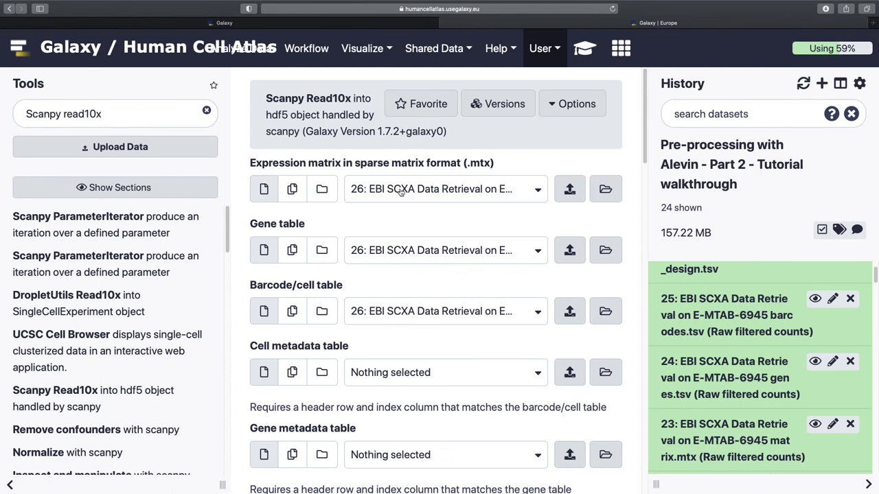
click(429, 191)
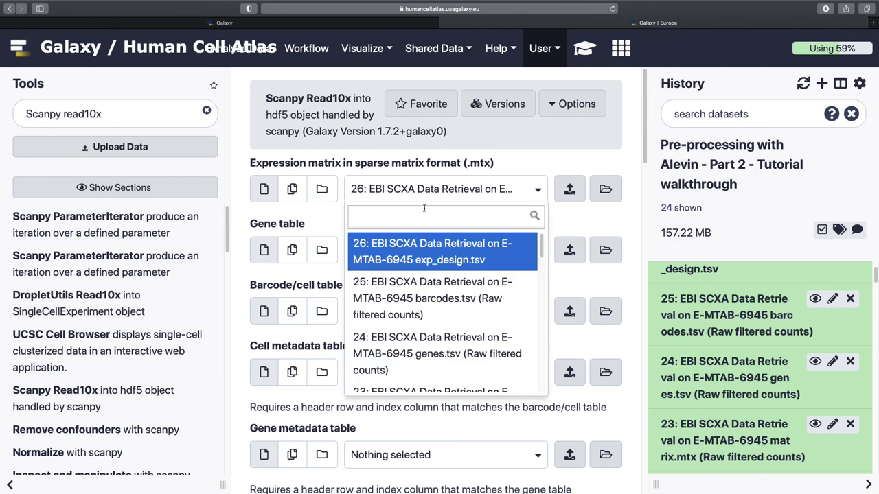
scroll(420, 344, down, 1)
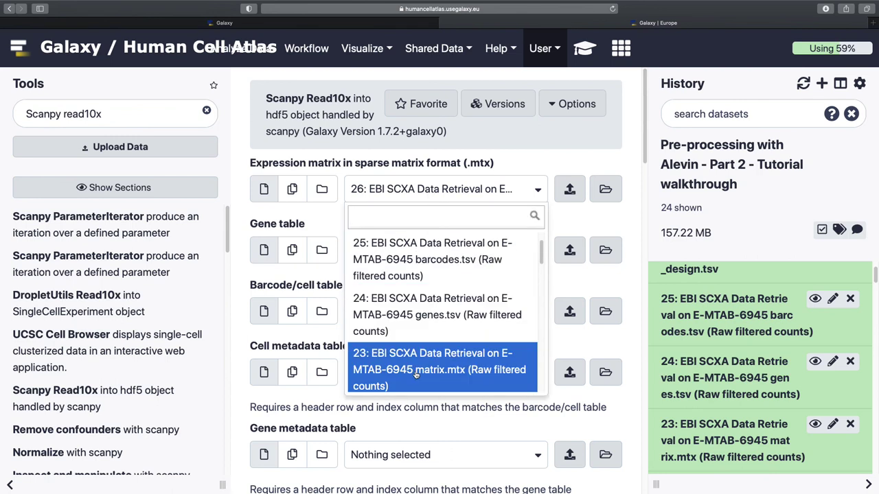
click(416, 374)
click(420, 257)
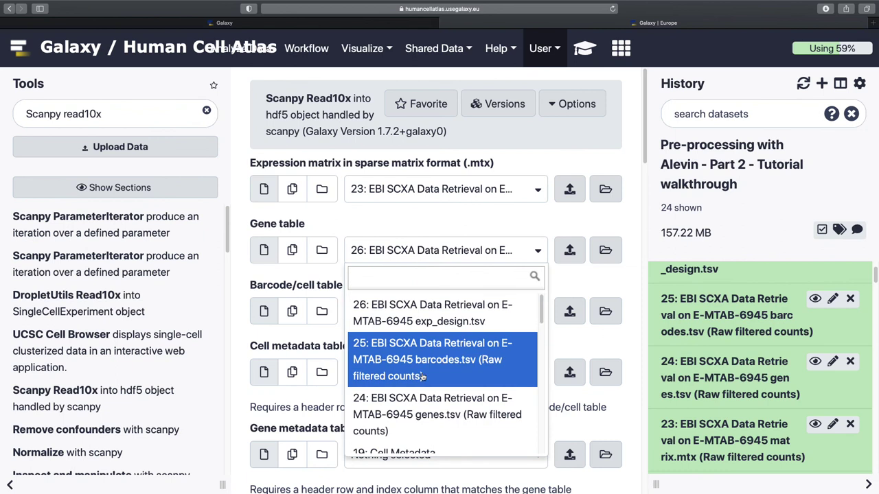
click(418, 406)
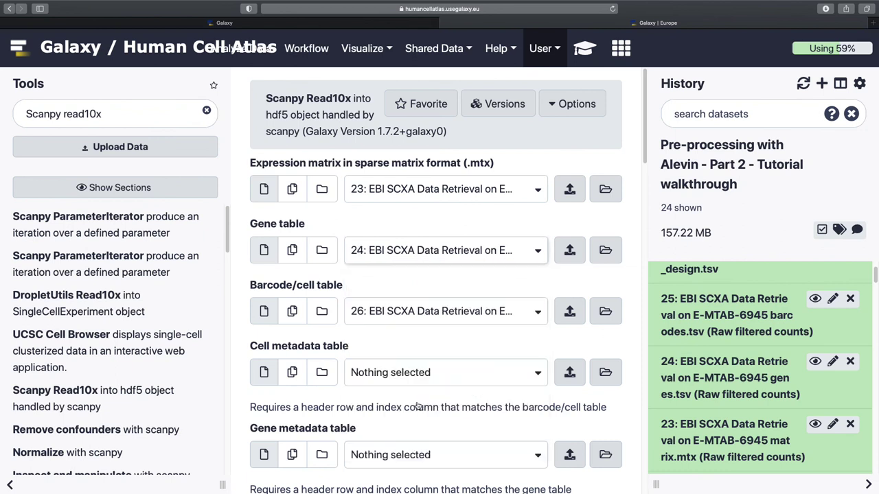
Step: Set barcodes.tsv (25) as barcode table and exp_design.tsv (26) as cell metadata, then execute
click(417, 318)
scroll(421, 252, down, 1)
scroll(423, 220, down, 1)
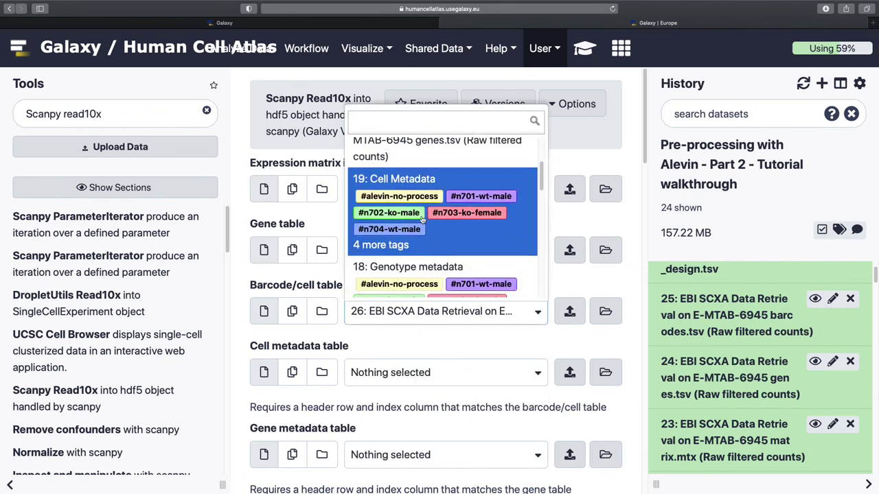
scroll(424, 214, up, 3)
click(429, 206)
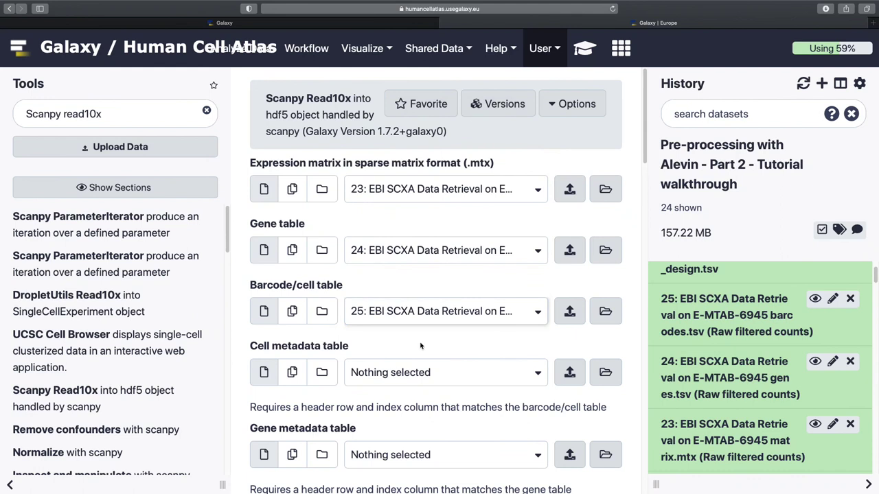
click(418, 371)
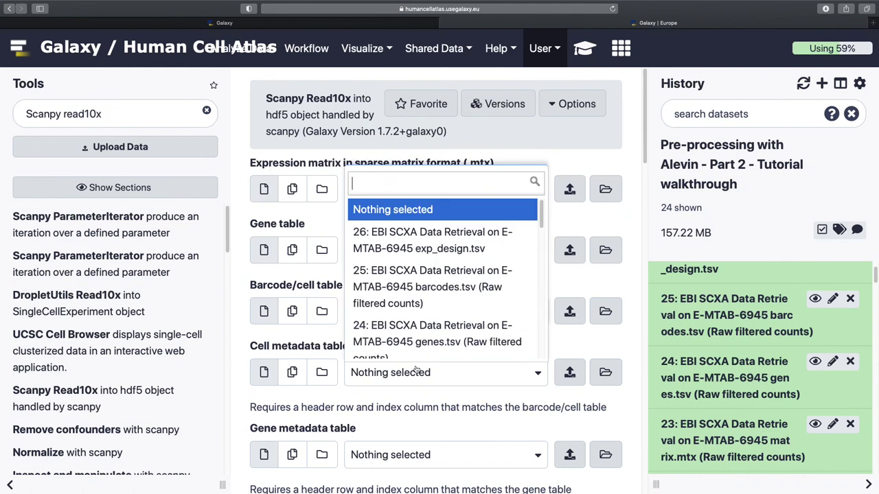
click(418, 242)
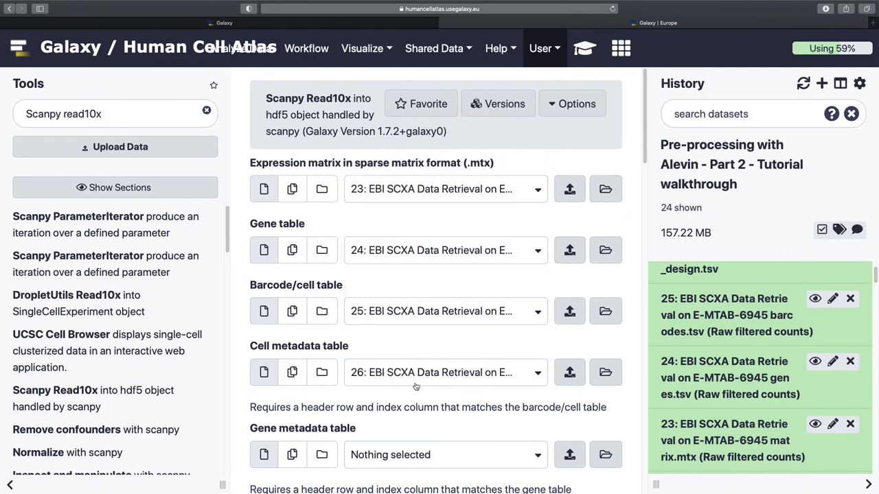
scroll(418, 392, down, 3)
click(421, 310)
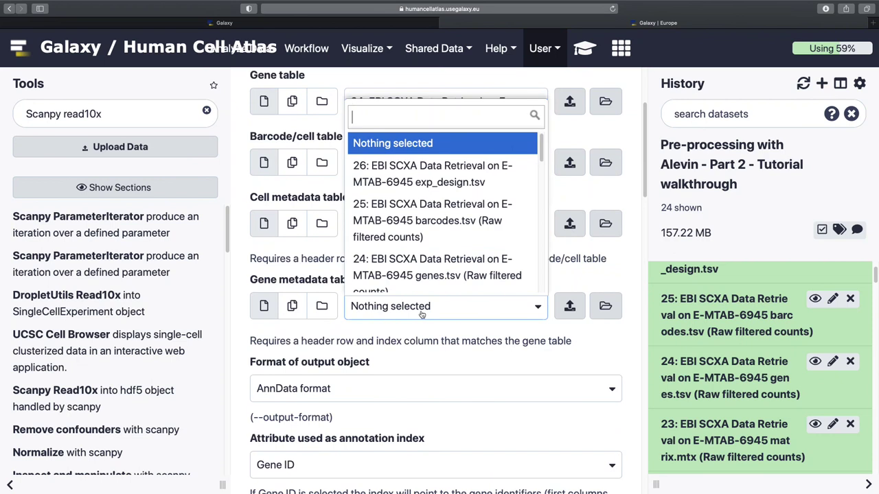
scroll(428, 237, down, 3)
scroll(428, 237, up, 3)
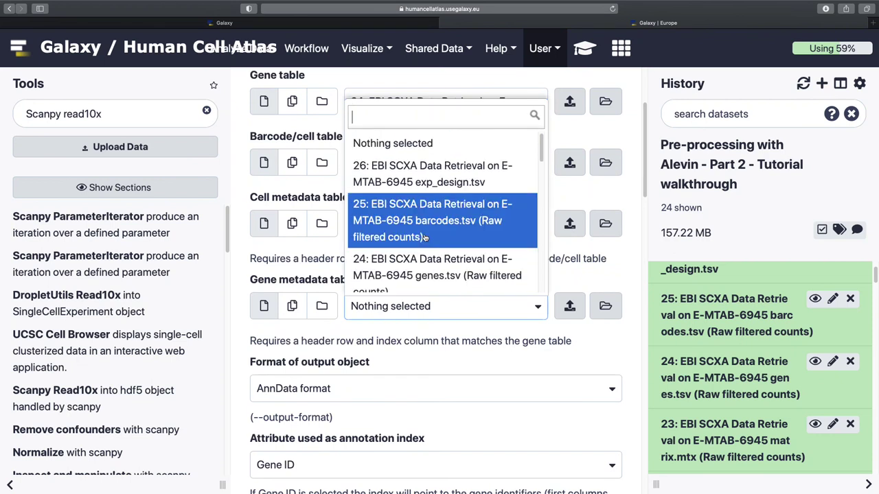
scroll(306, 340, down, 5)
click(304, 339)
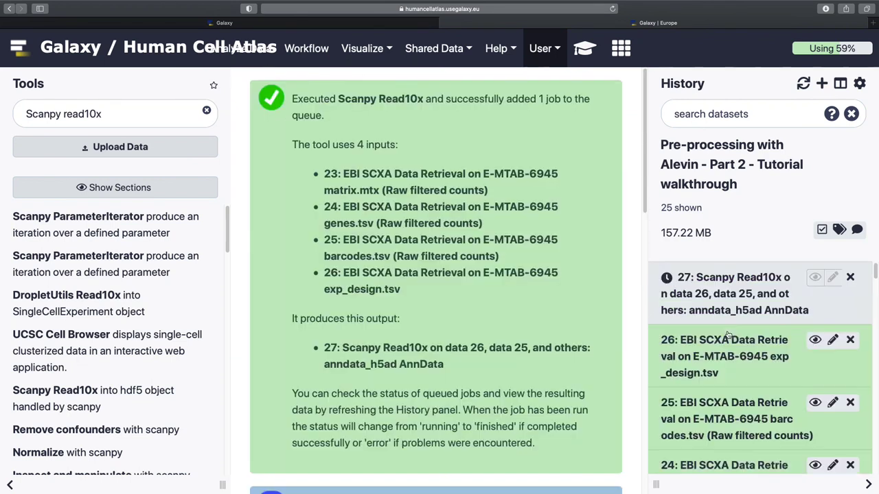